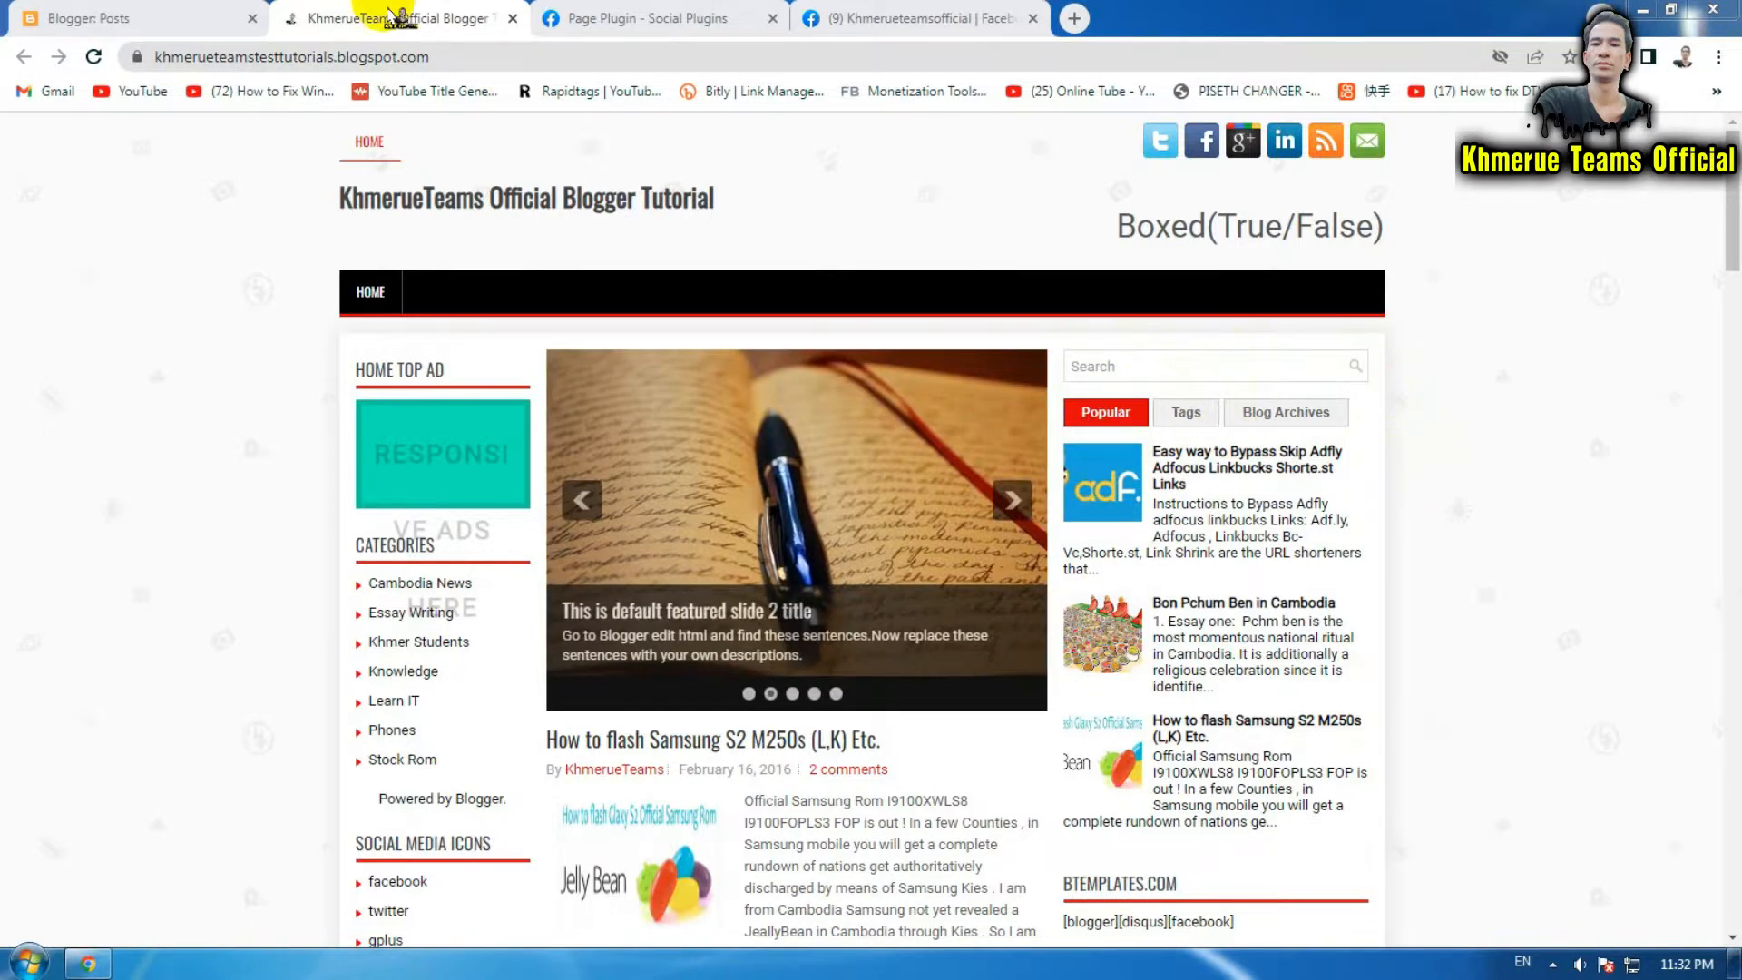
# - Switch to the Facebook Page Plugin documentation and examine its address, configuration fields and the timeline preview of the preset page
pyautogui.click(615, 17)
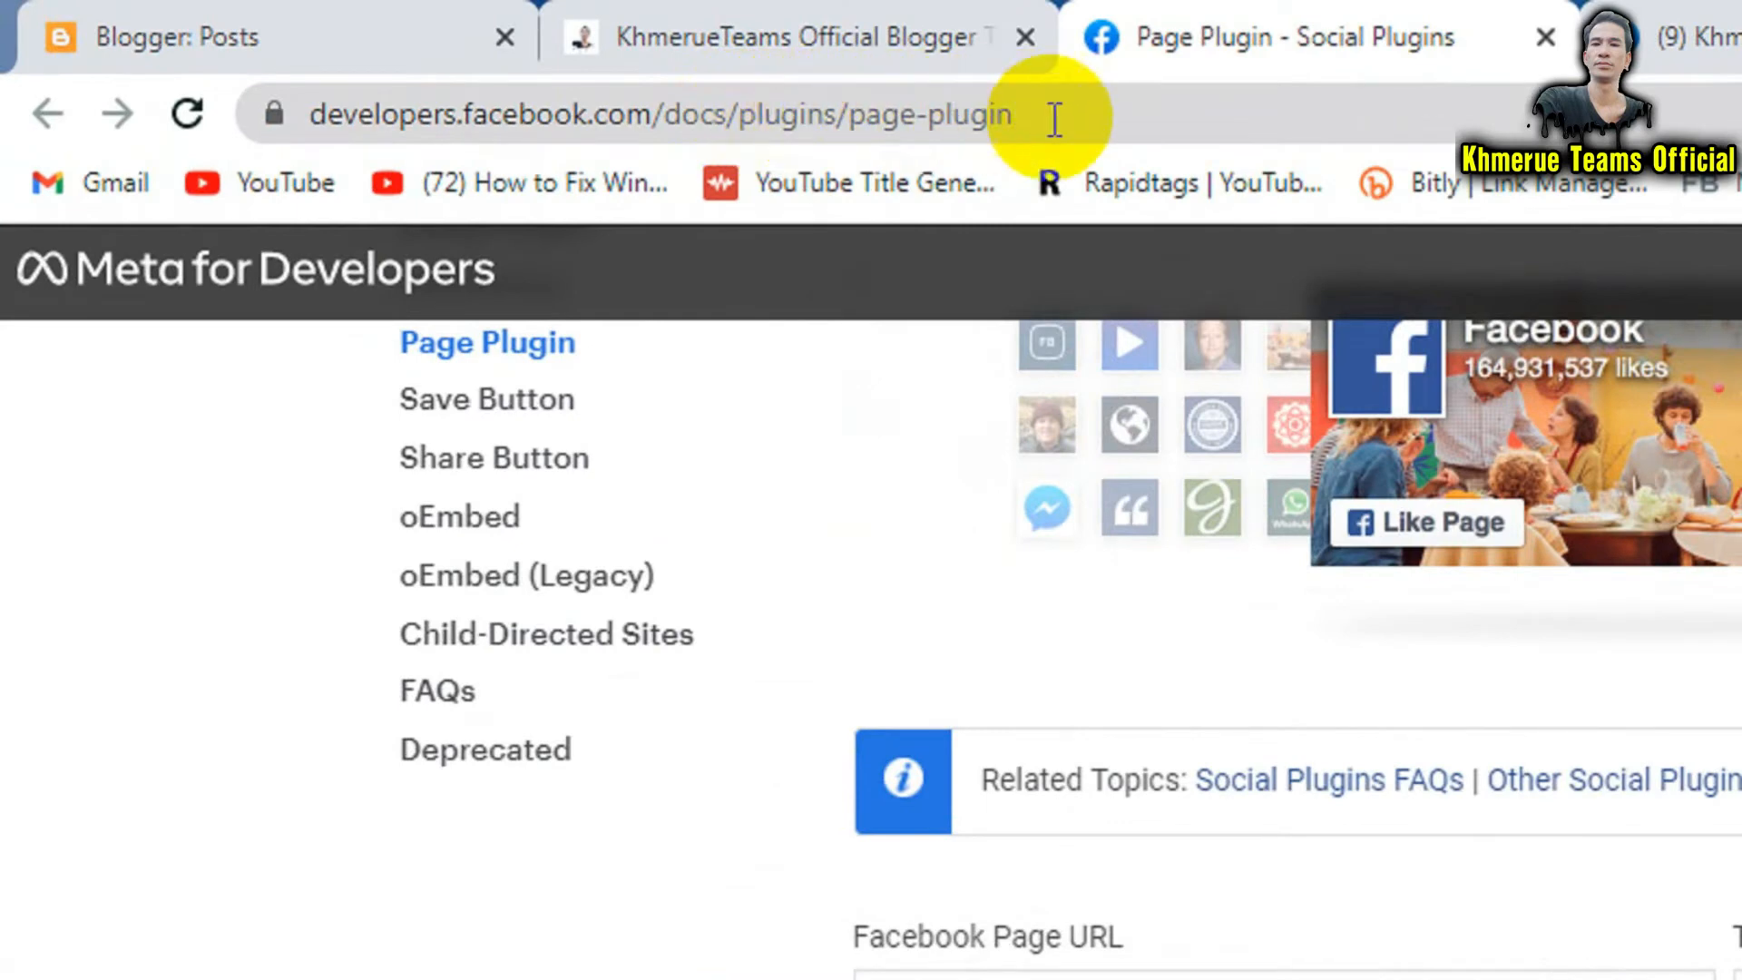
pyautogui.click(1055, 119)
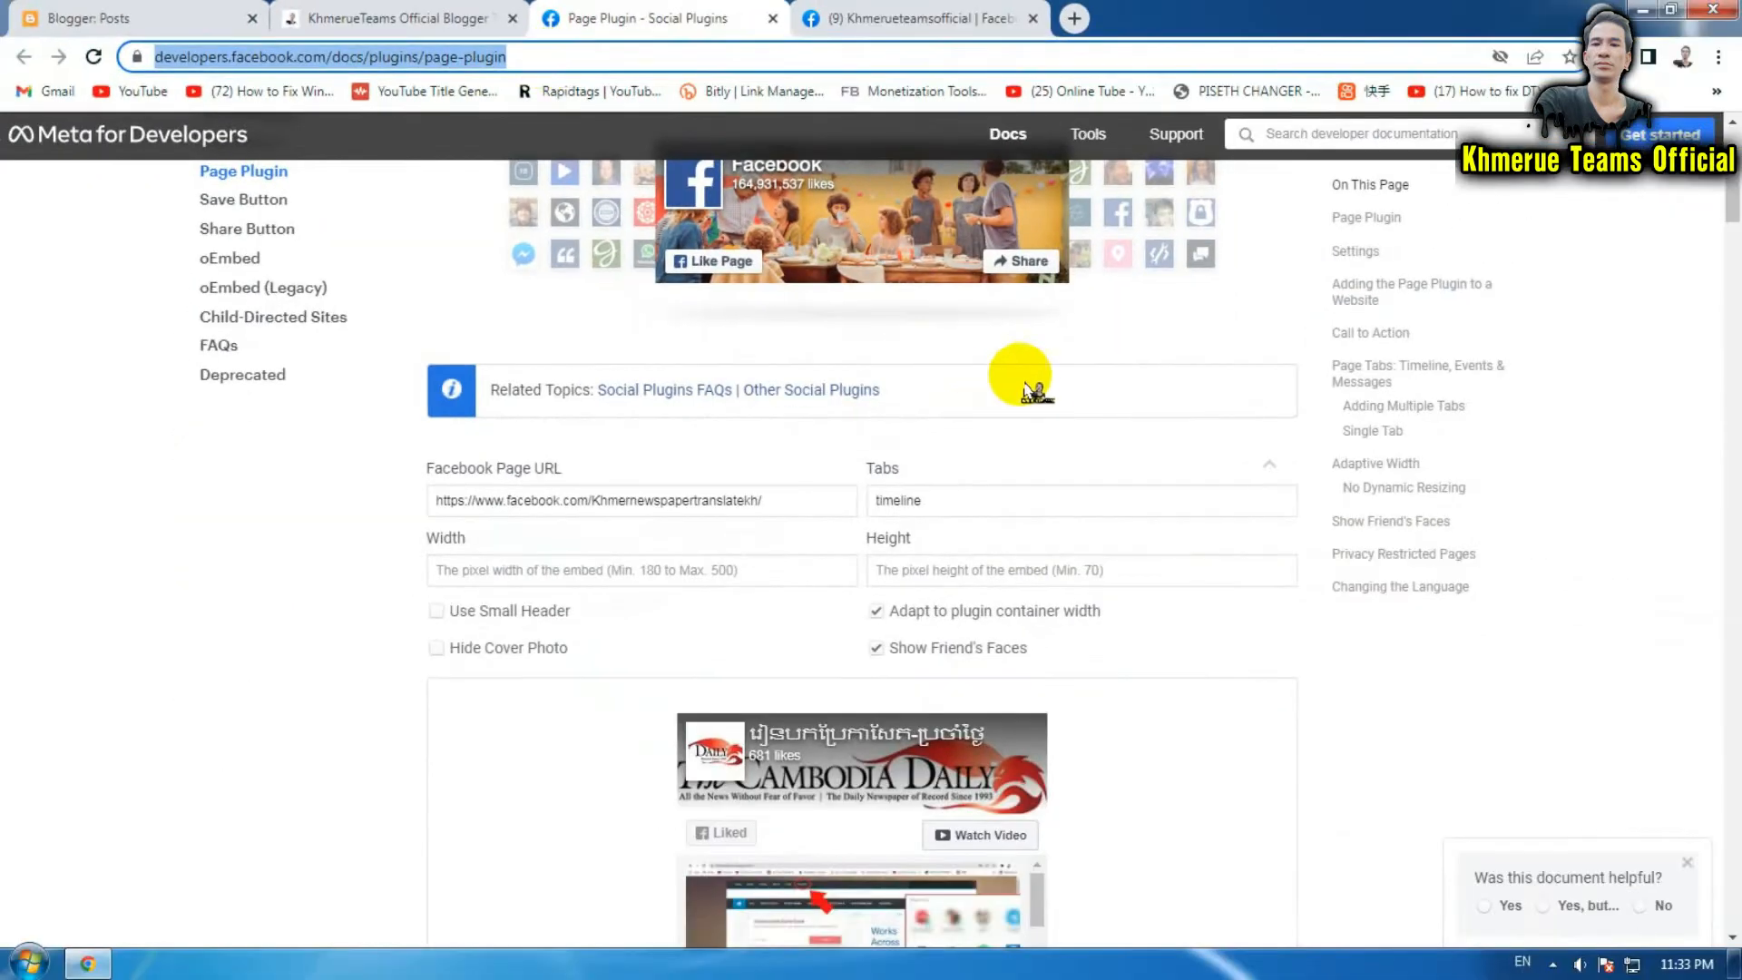
pyautogui.click(1019, 391)
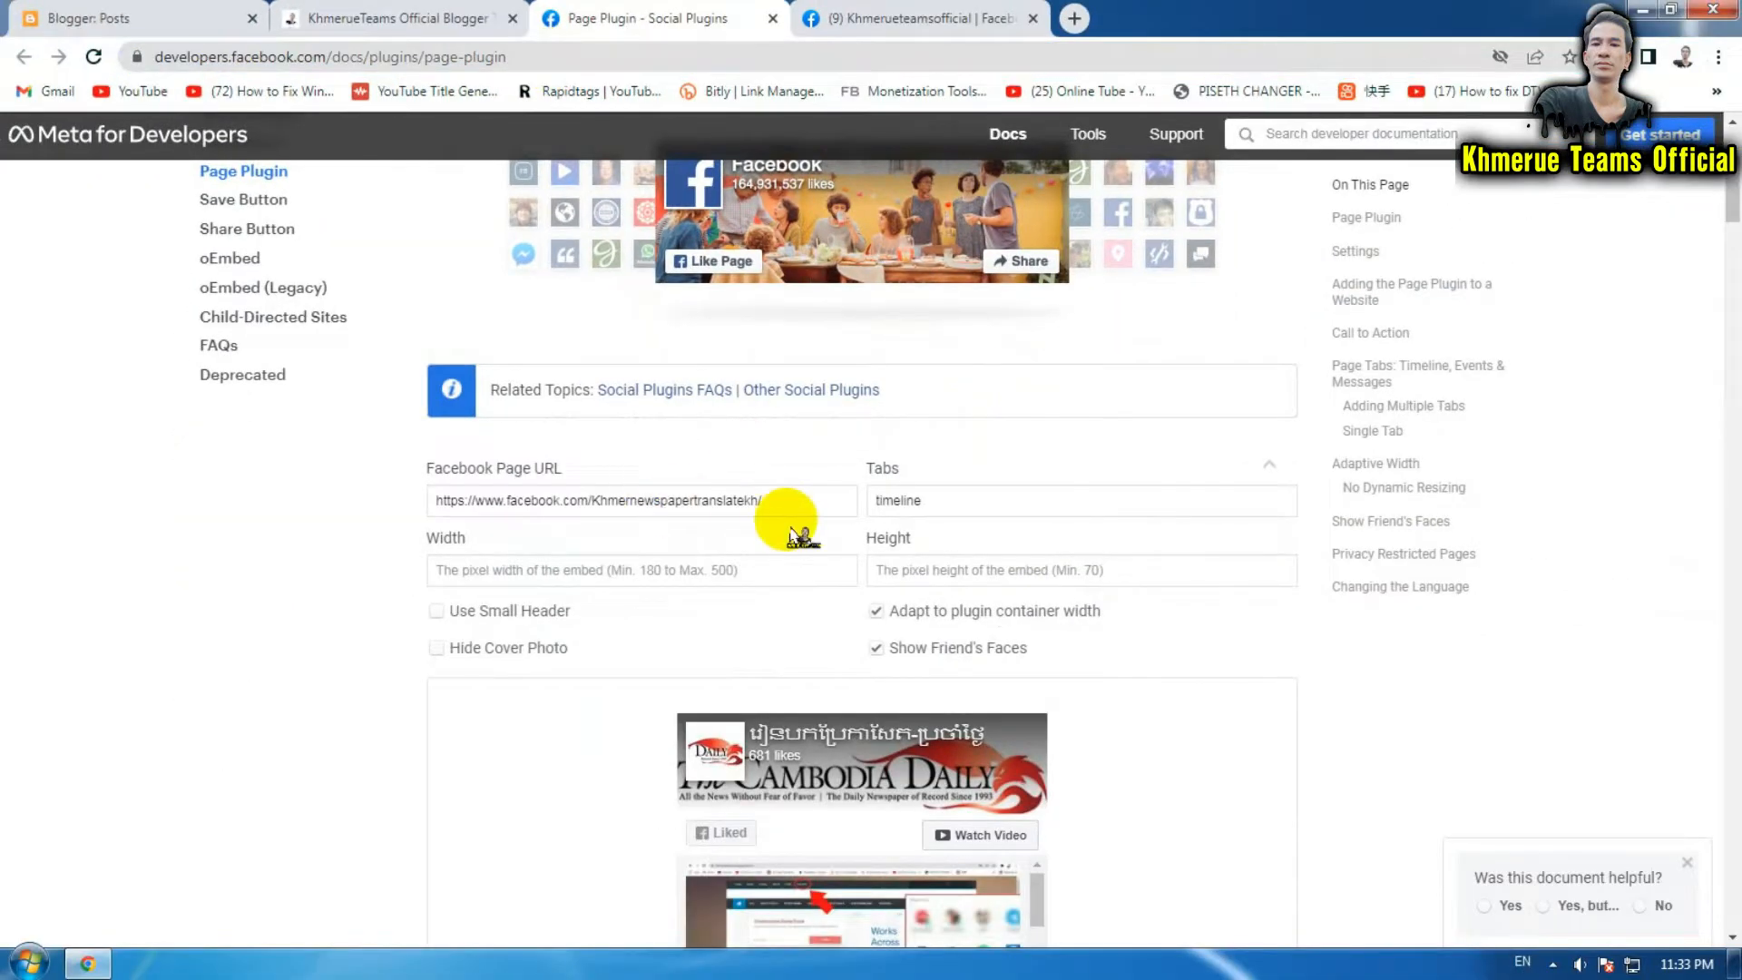
pyautogui.click(796, 499)
pyautogui.scroll(-3, 507, 586)
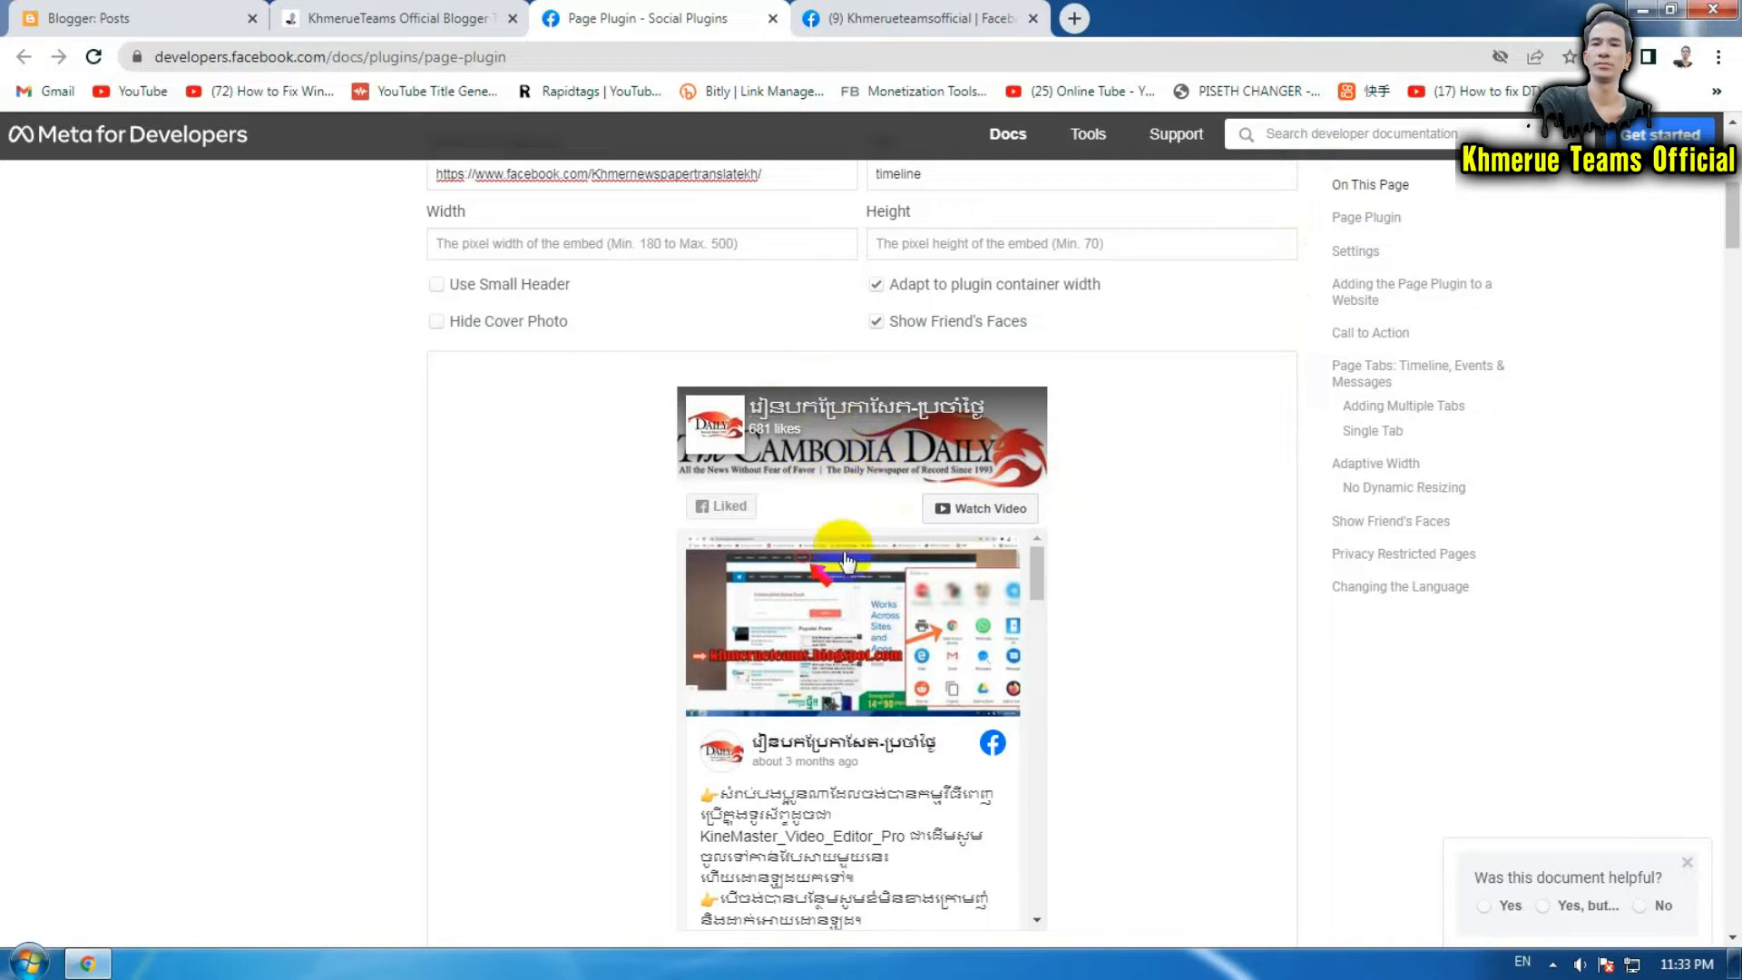
pyautogui.scroll(-10, 894, 626)
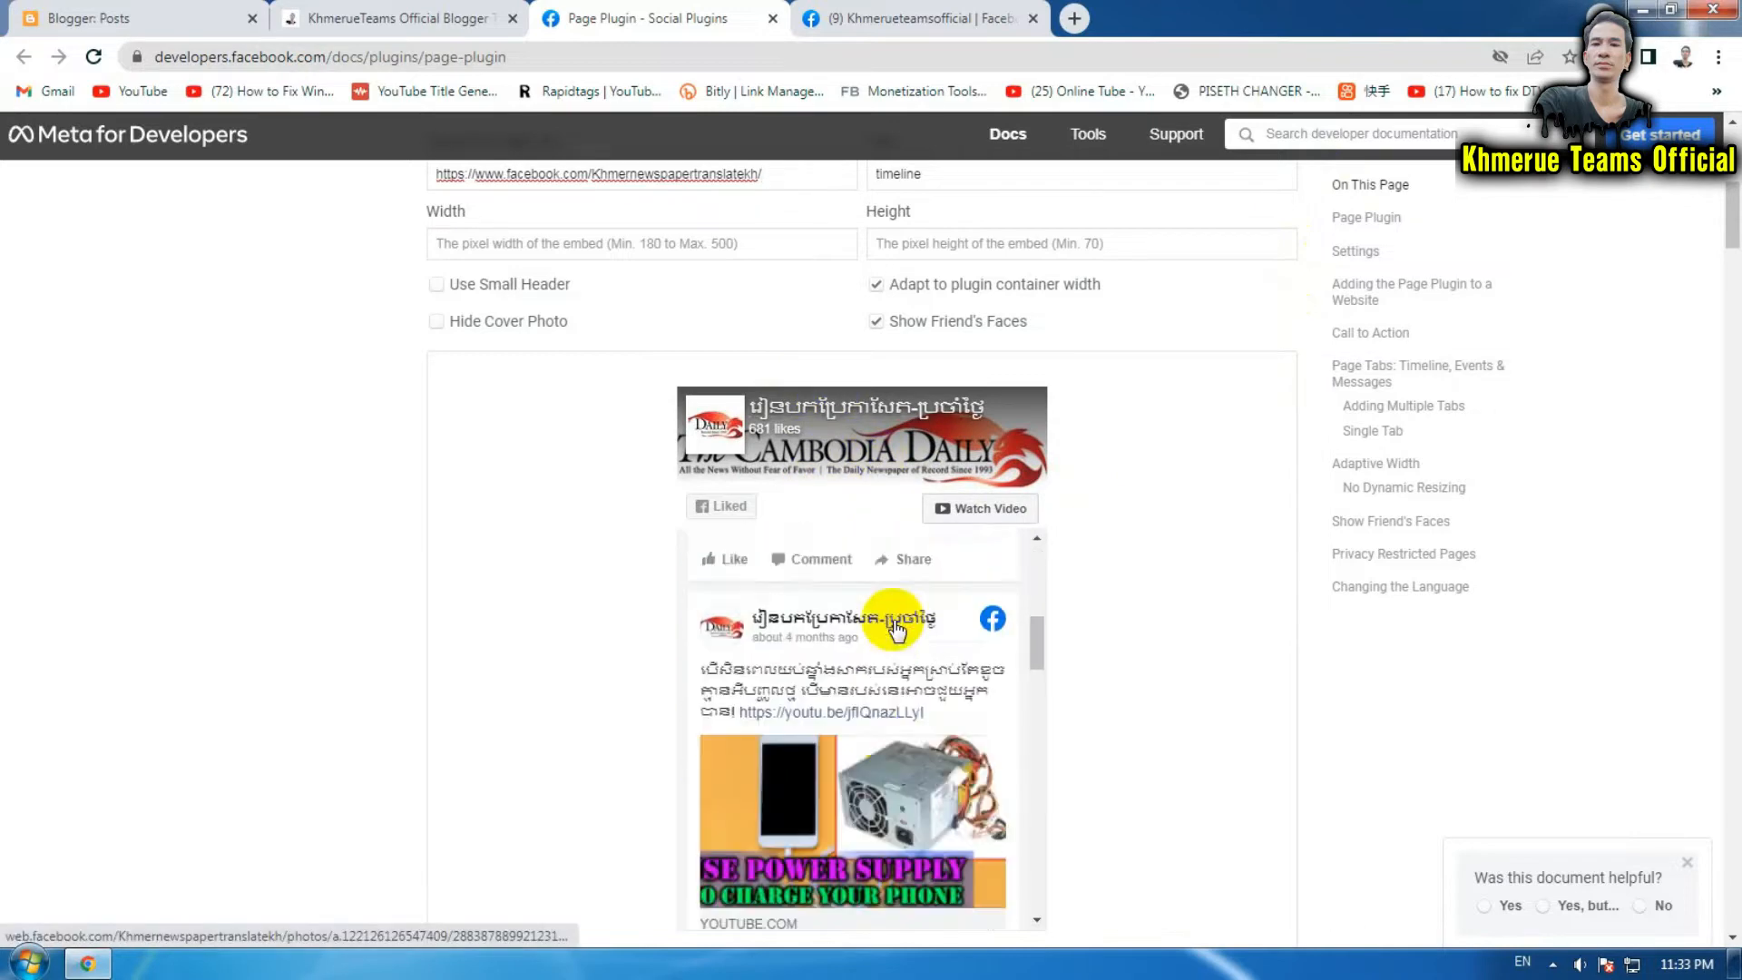
pyautogui.scroll(-10, 896, 629)
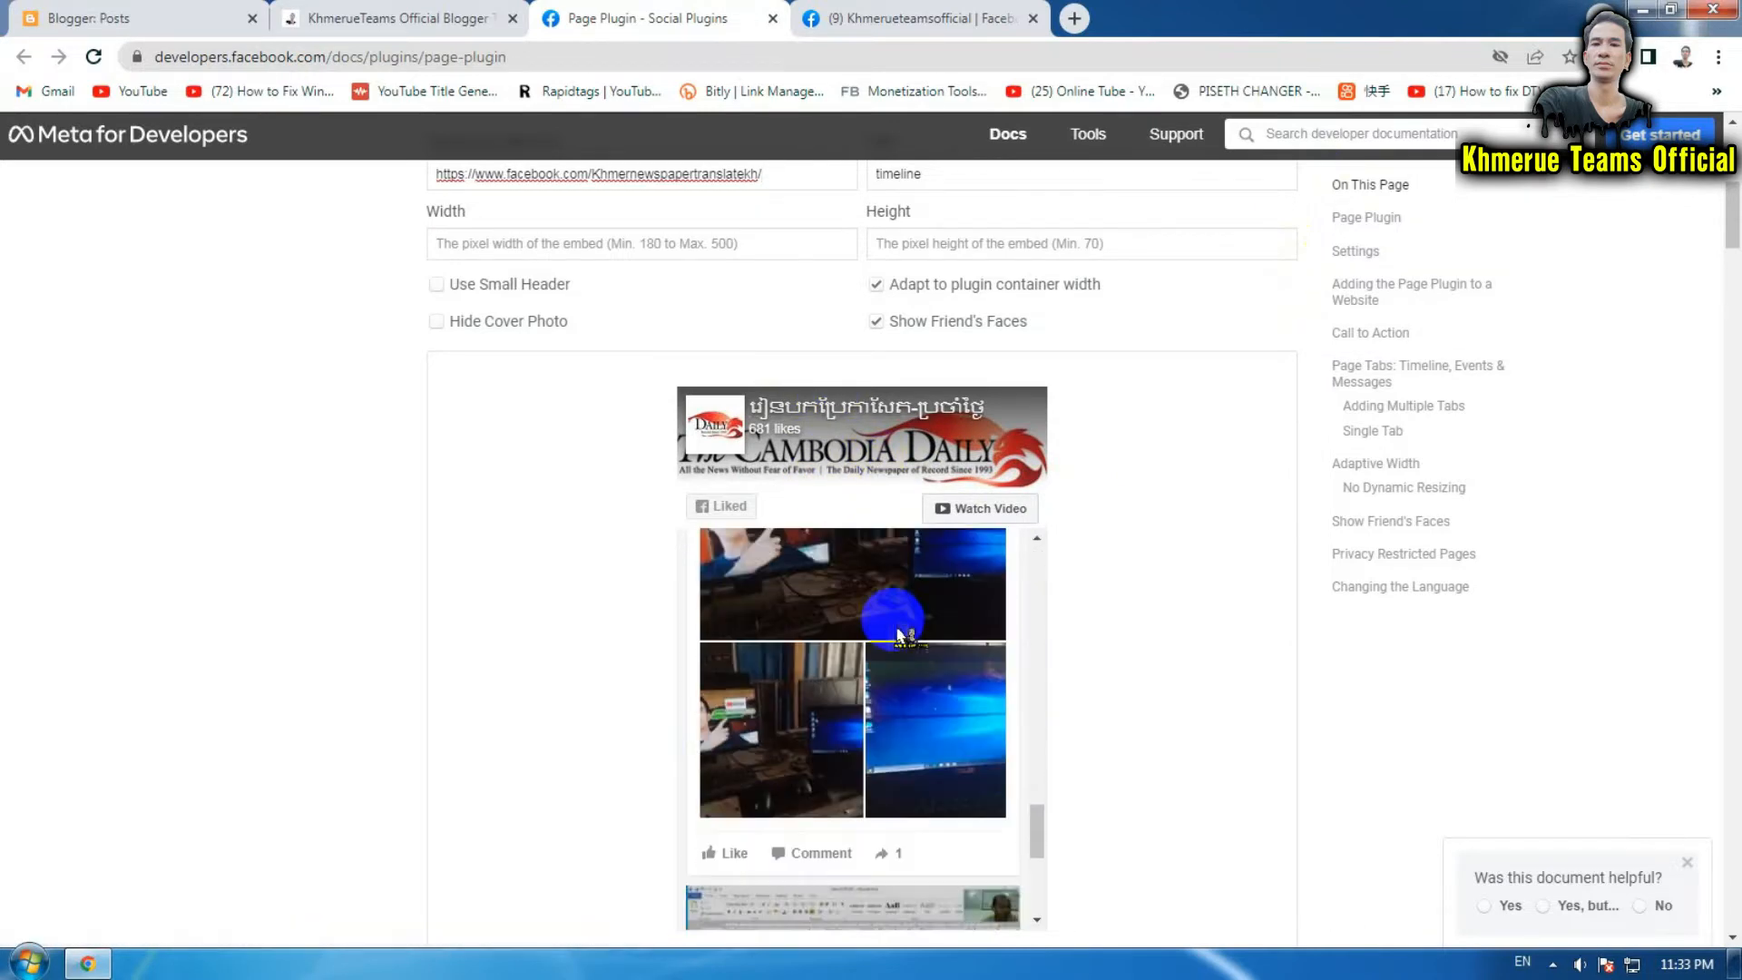
pyautogui.scroll(2, 901, 633)
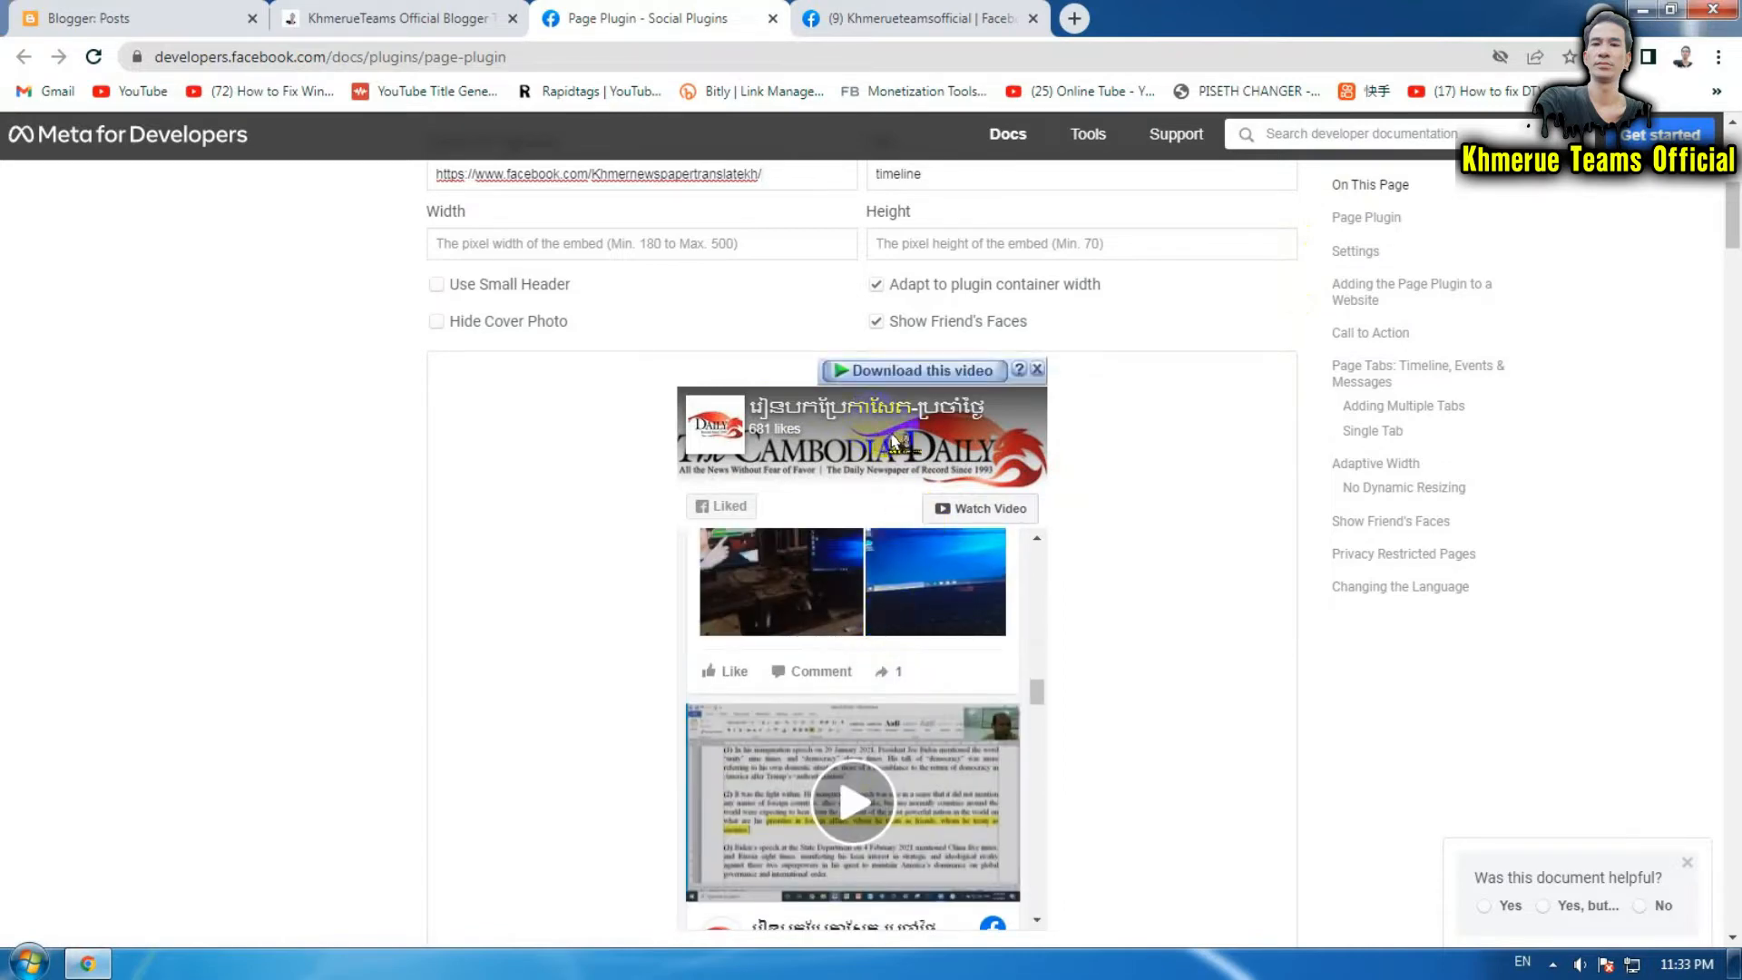
# - Copy the web address of the Khmerueteamsofficial Facebook page
pyautogui.click(871, 20)
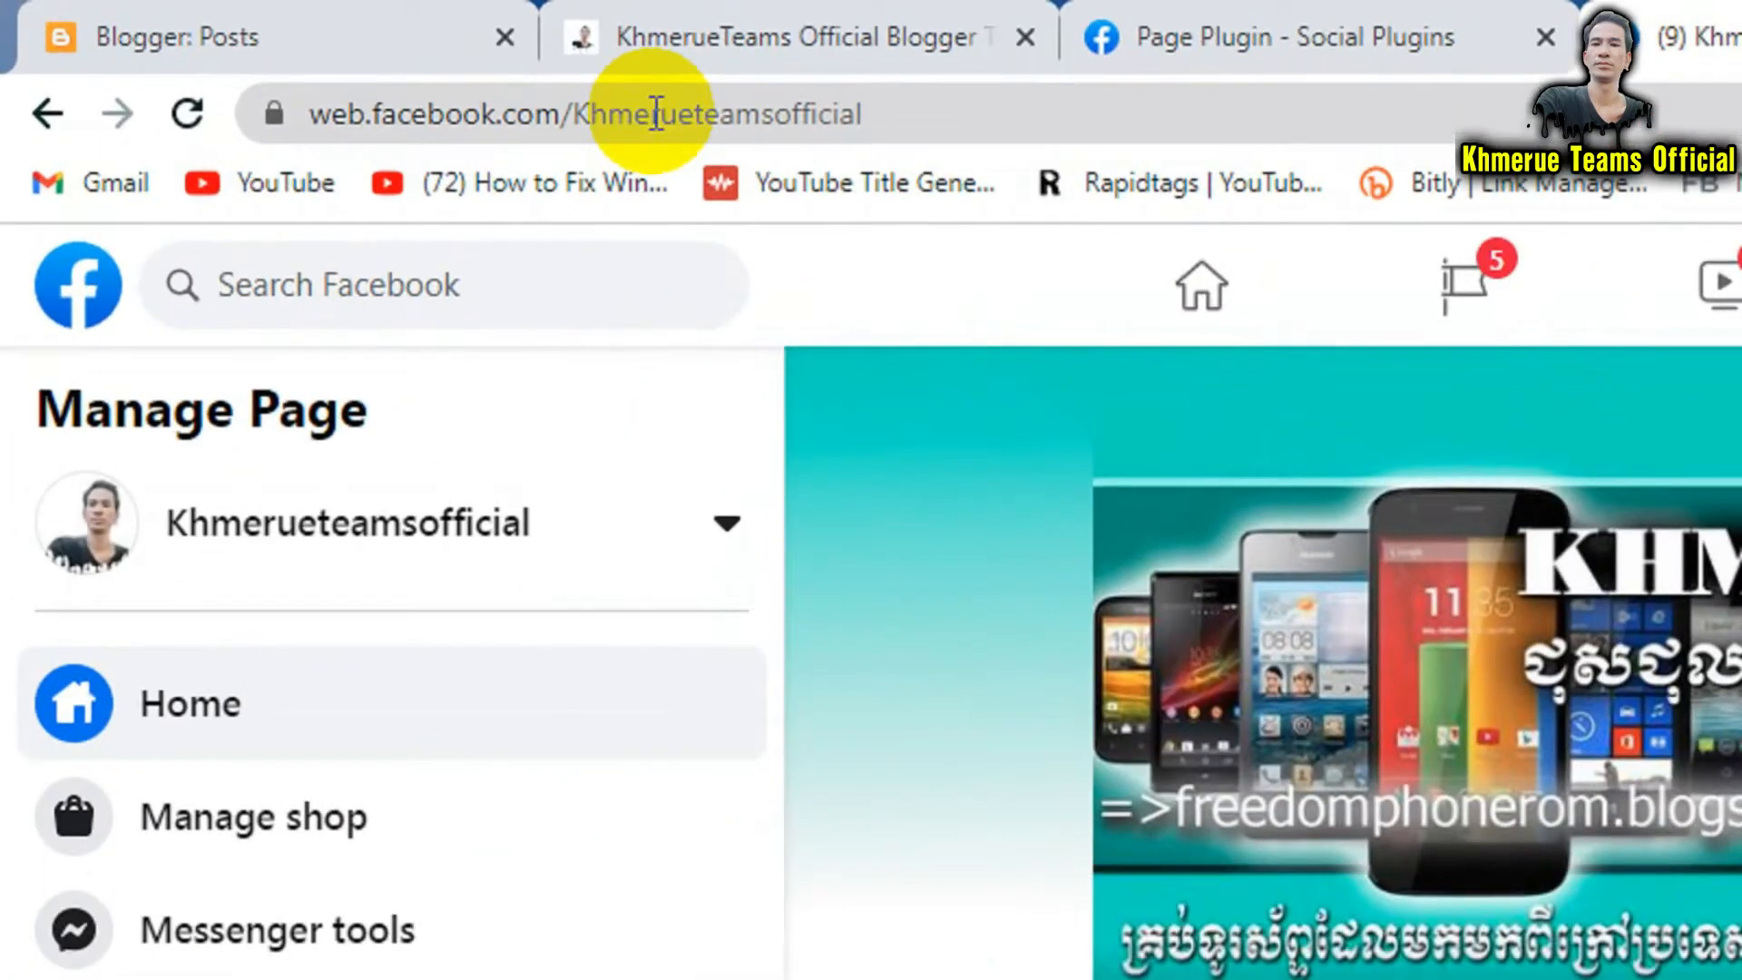
pyautogui.click(656, 114)
pyautogui.rightClick(655, 113)
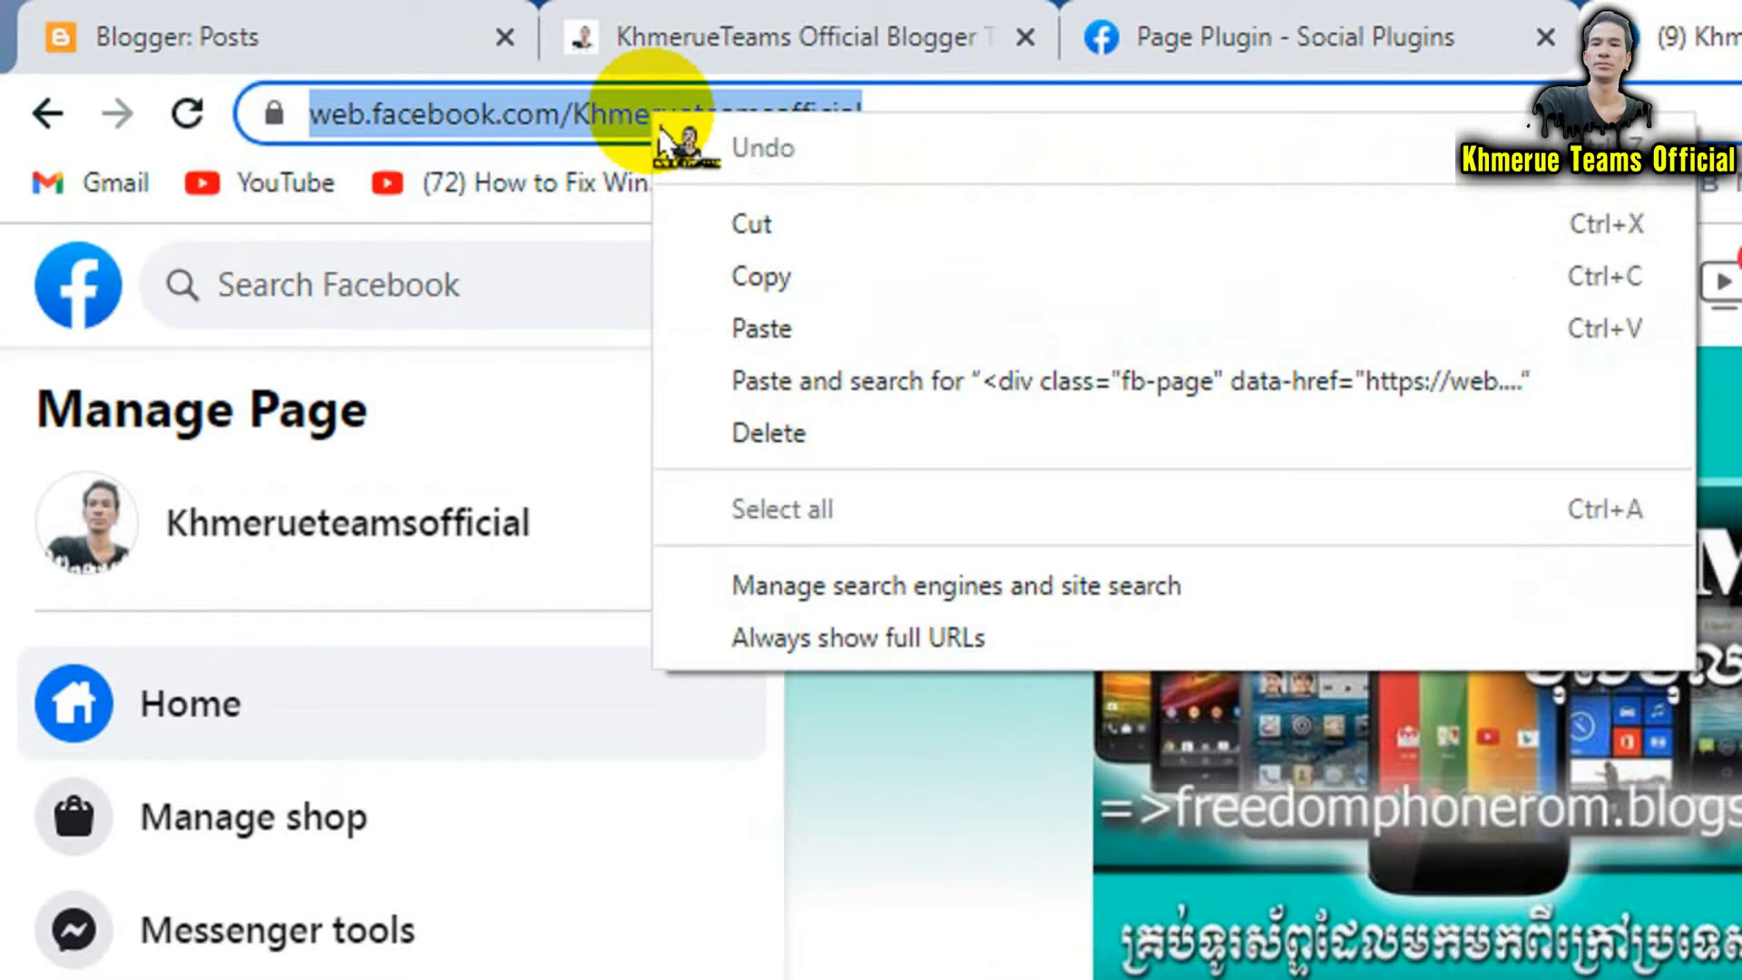
pyautogui.click(792, 296)
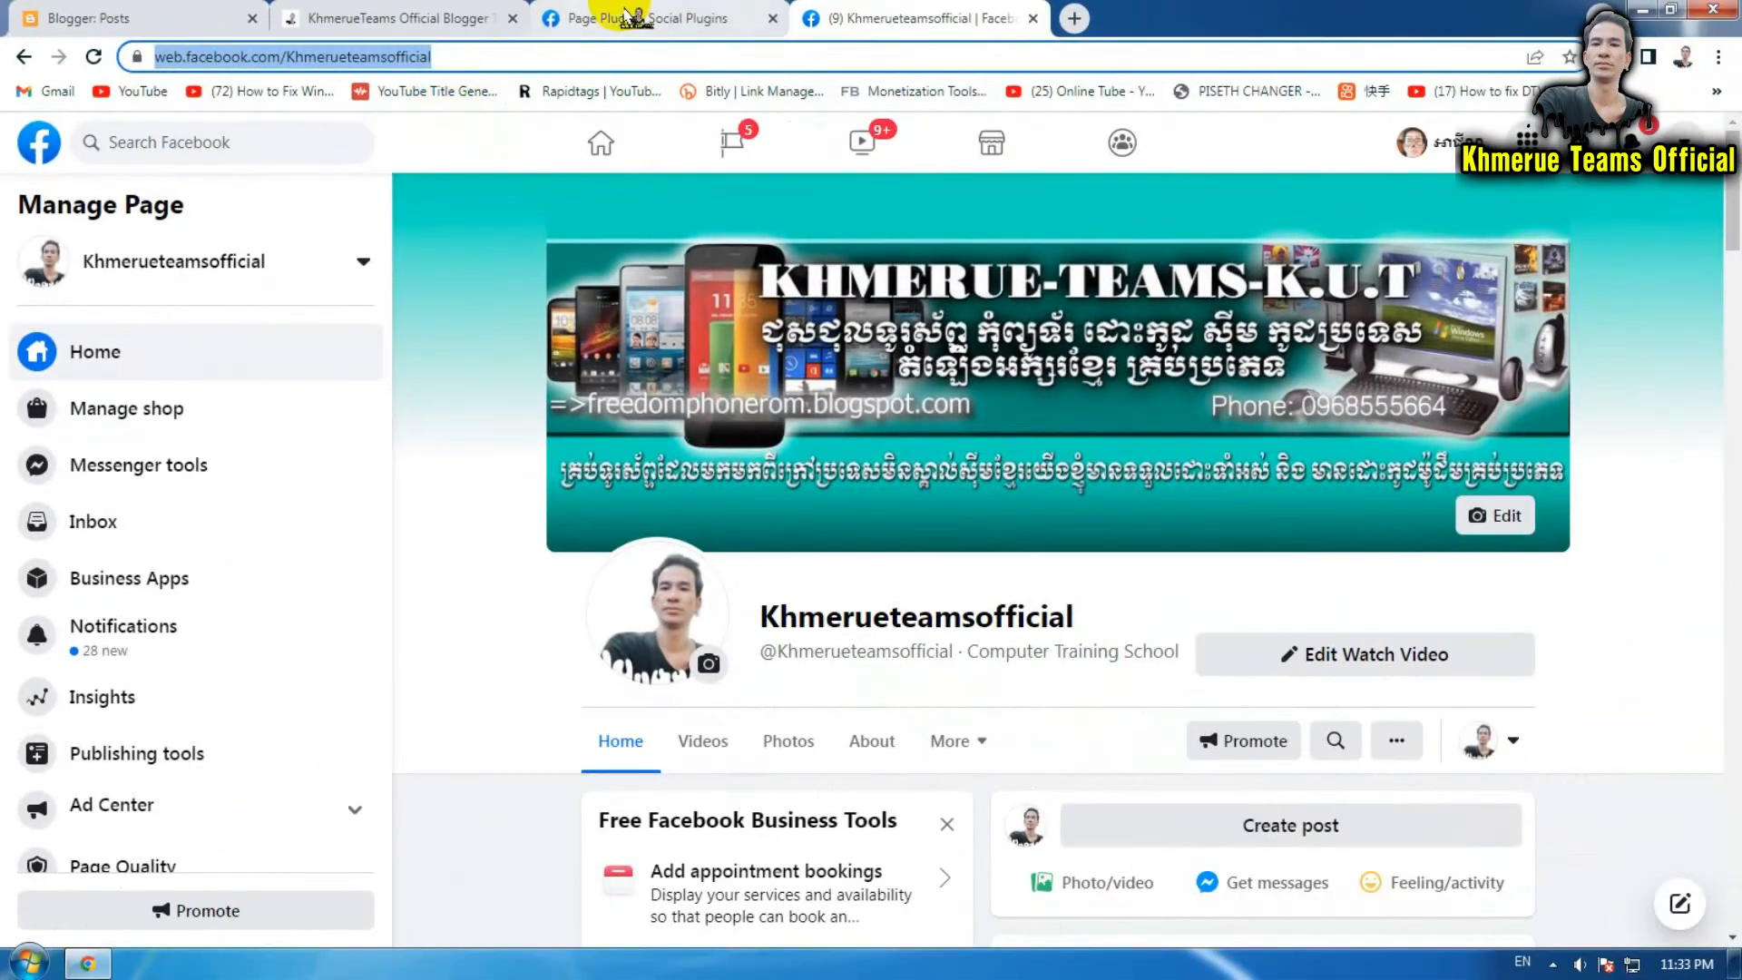
pyautogui.click(1252, 33)
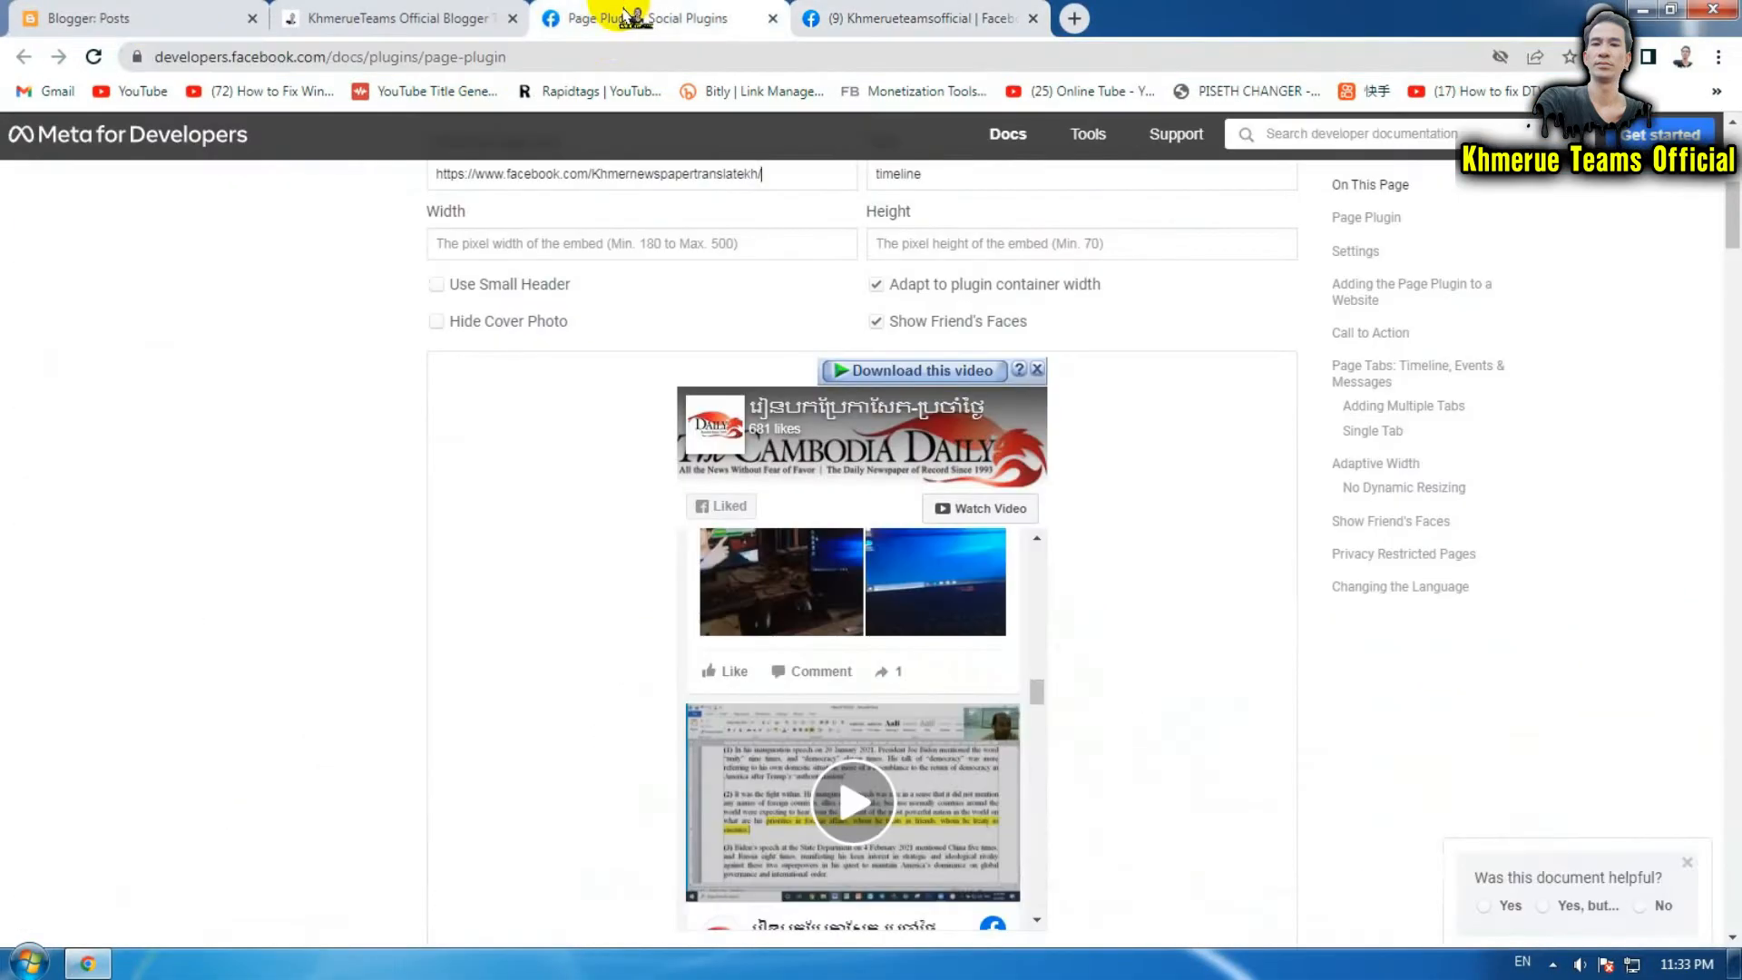
pyautogui.scroll(3, 618, 302)
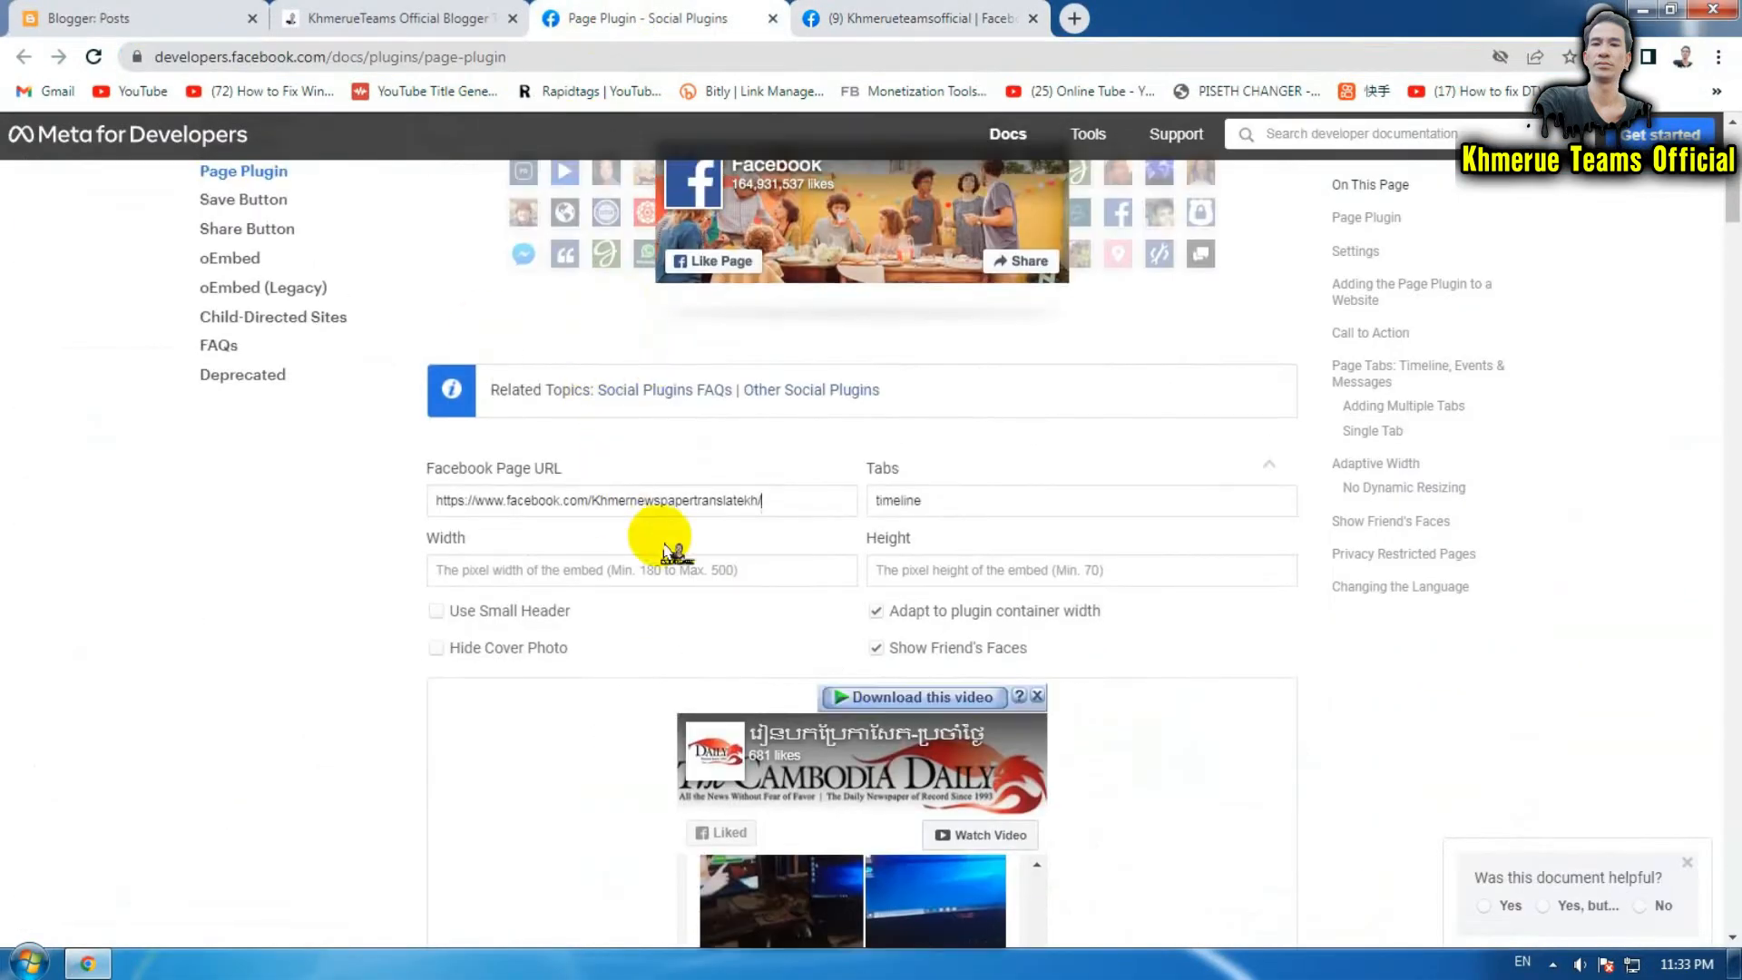
pyautogui.moveTo(805, 497); pyautogui.dragTo(398, 514)
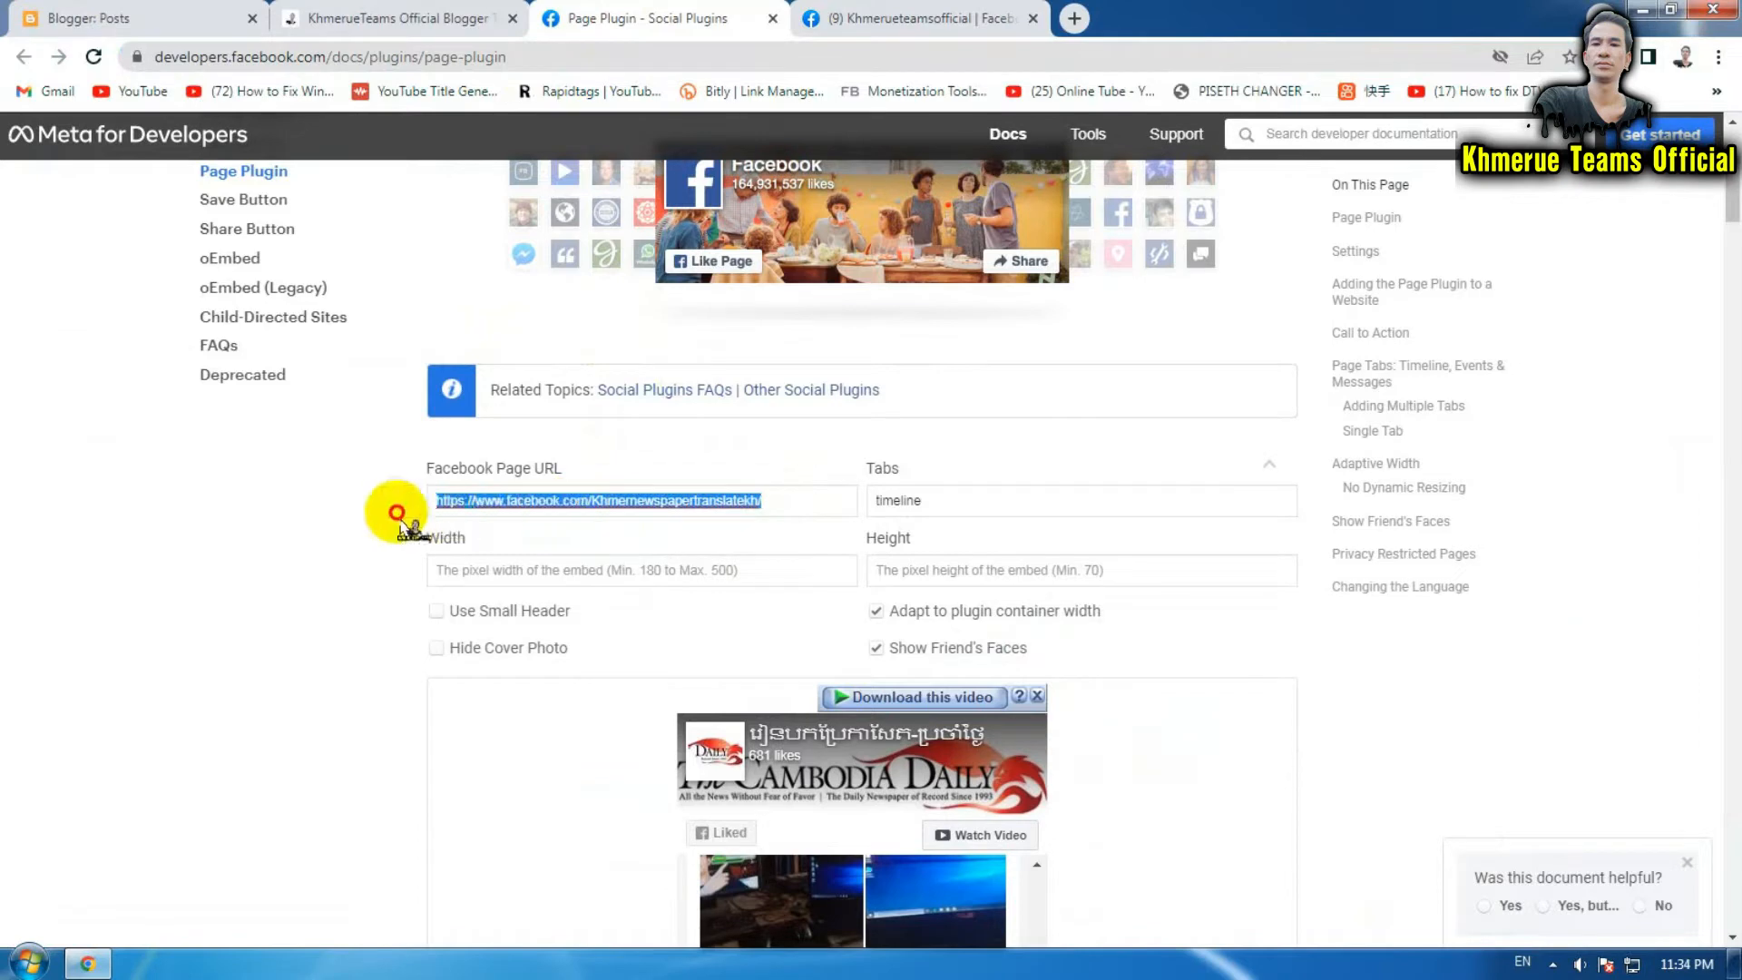
pyautogui.hotkey('ctrl', 'v')
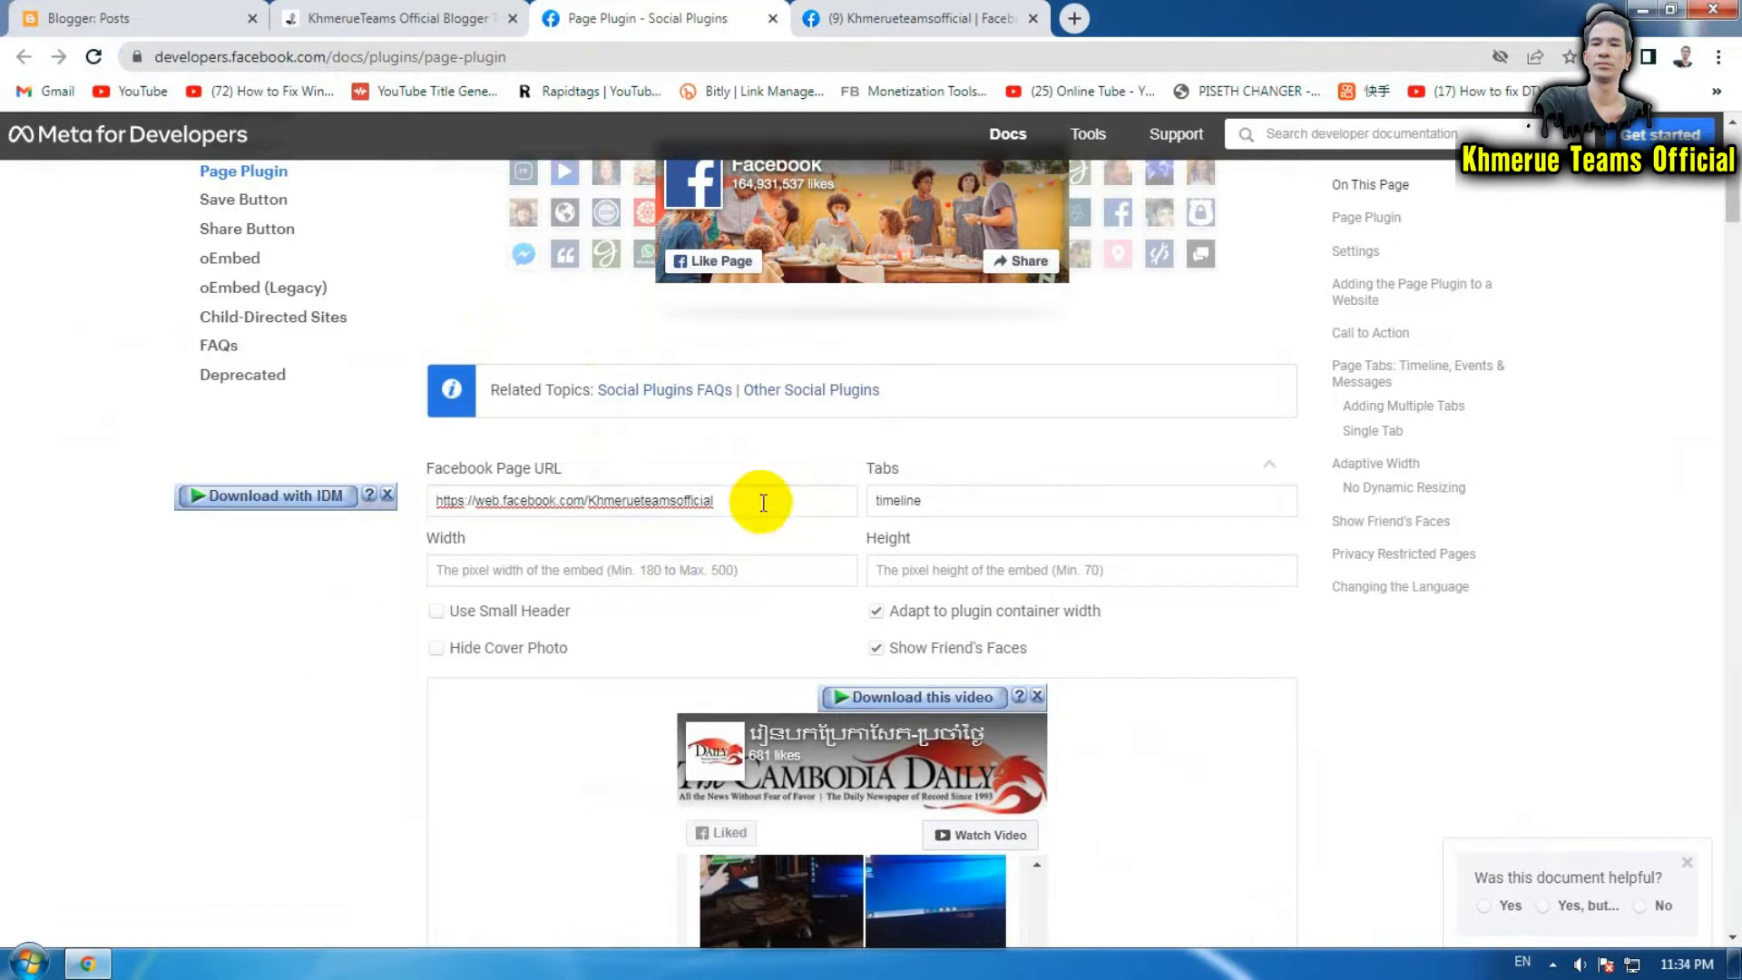
pyautogui.click(300, 665)
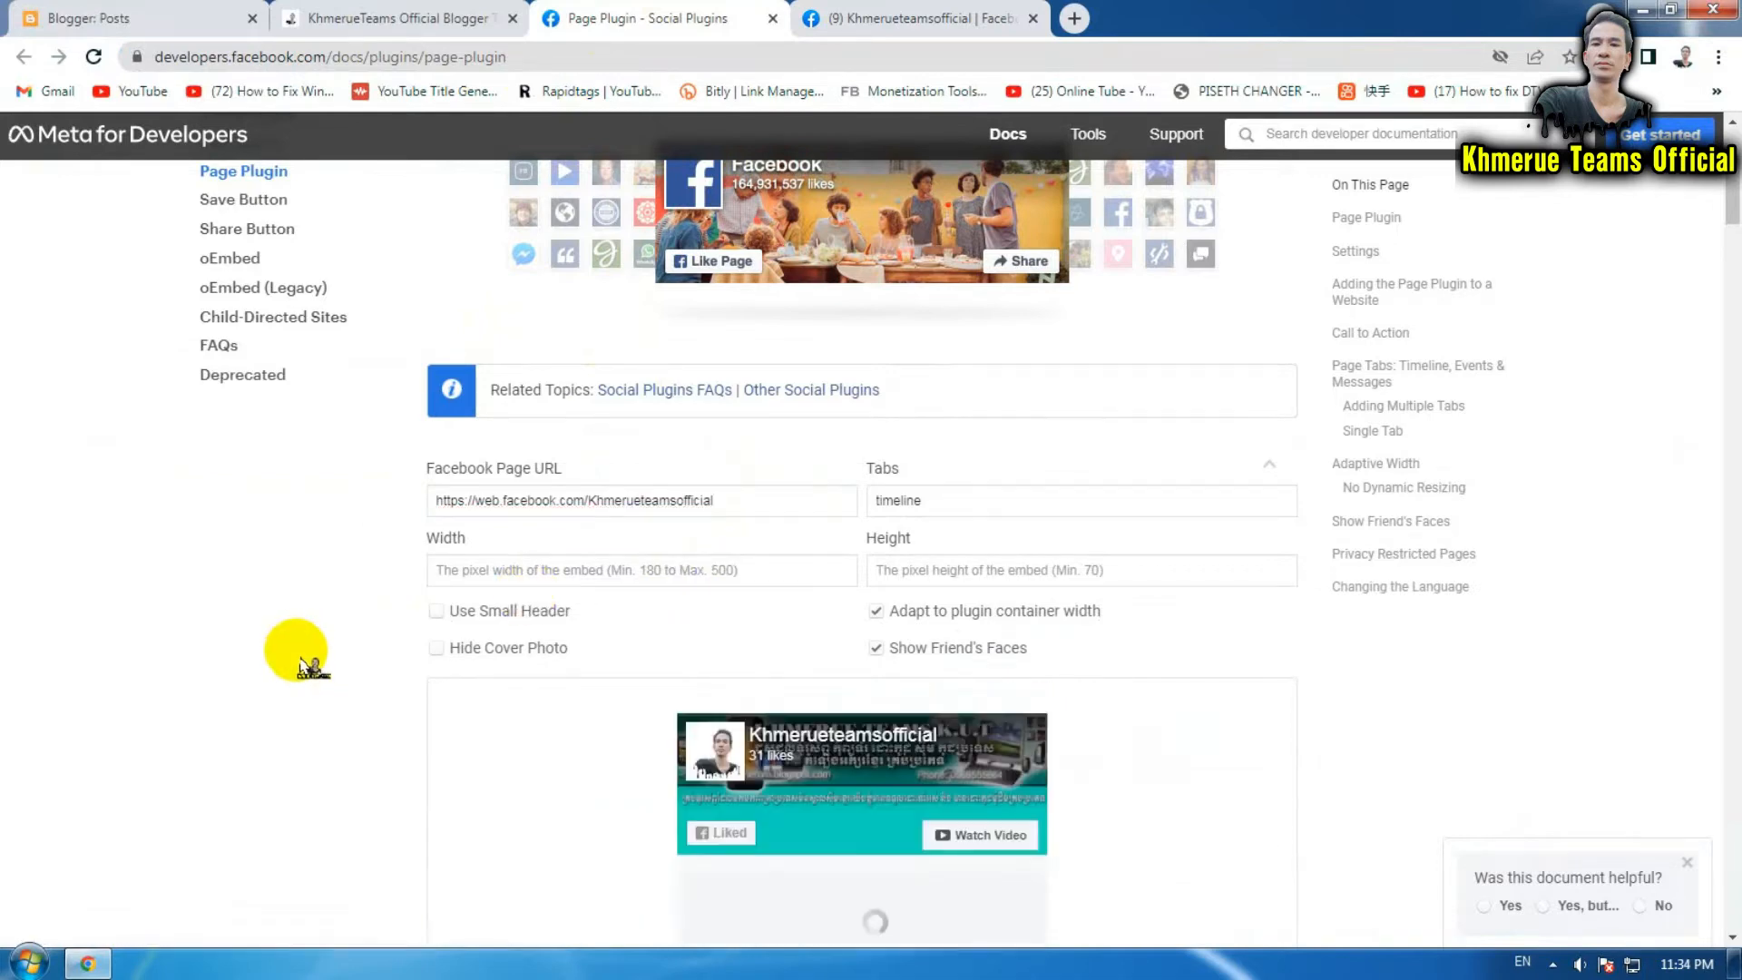
pyautogui.scroll(-3, 304, 663)
pyautogui.scroll(-1, 309, 663)
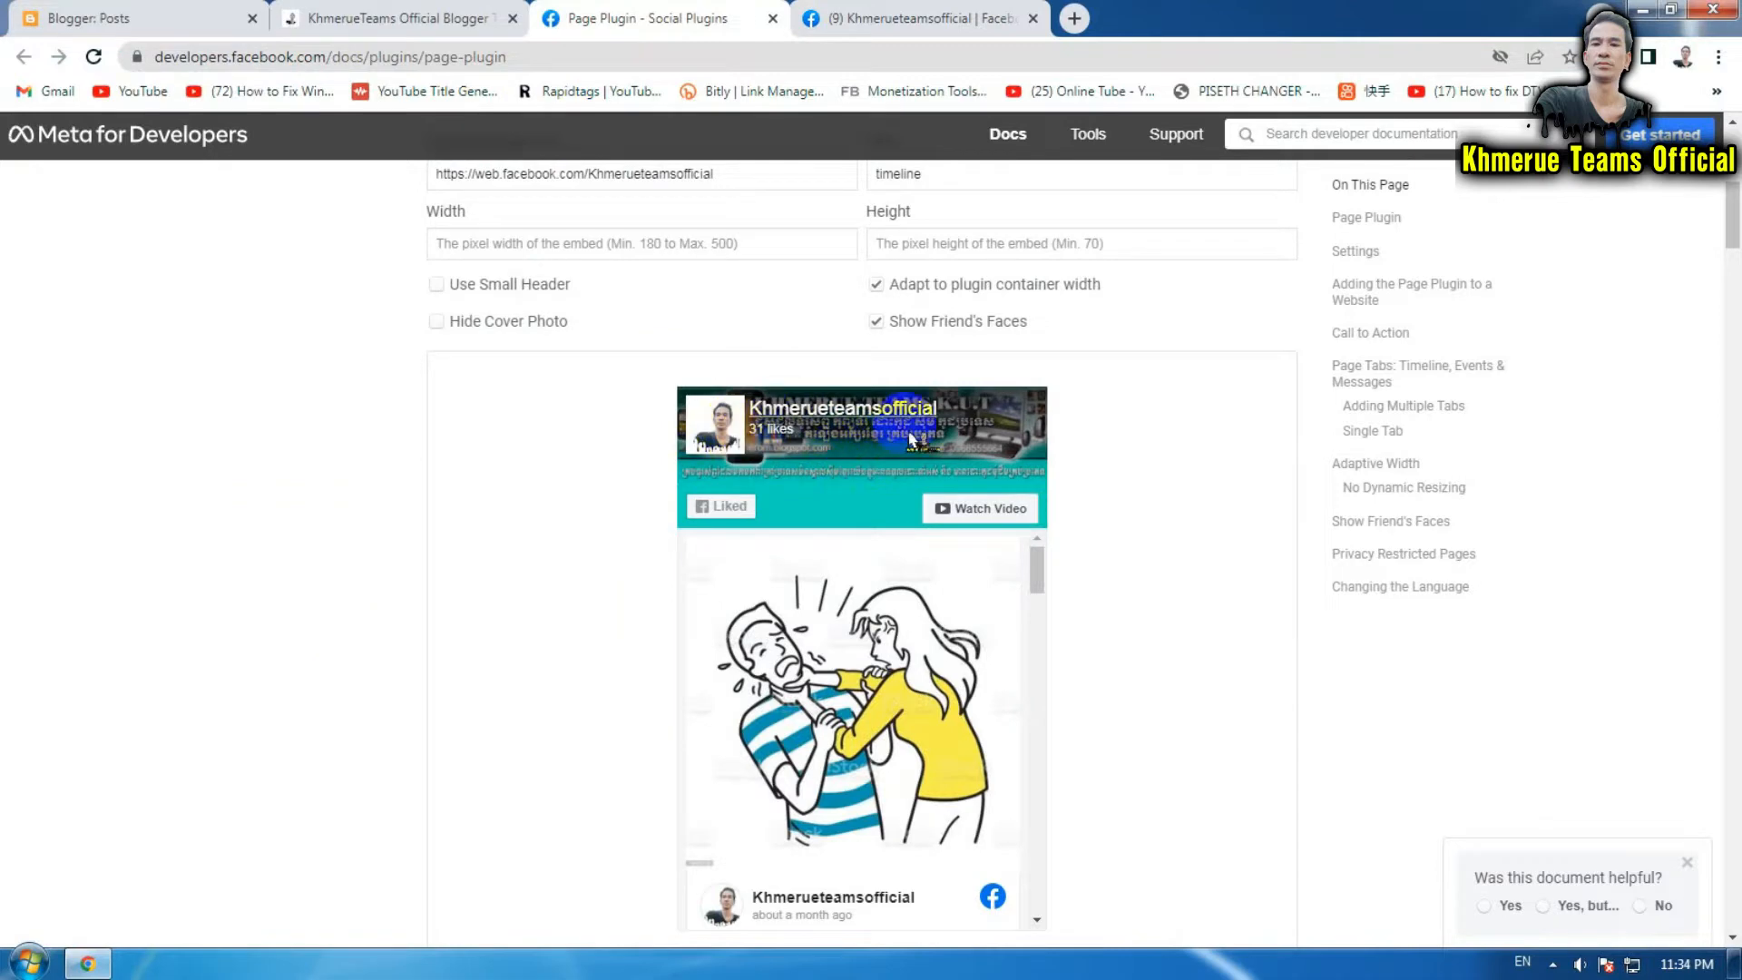
pyautogui.scroll(-1, 877, 544)
pyautogui.scroll(-5, 877, 544)
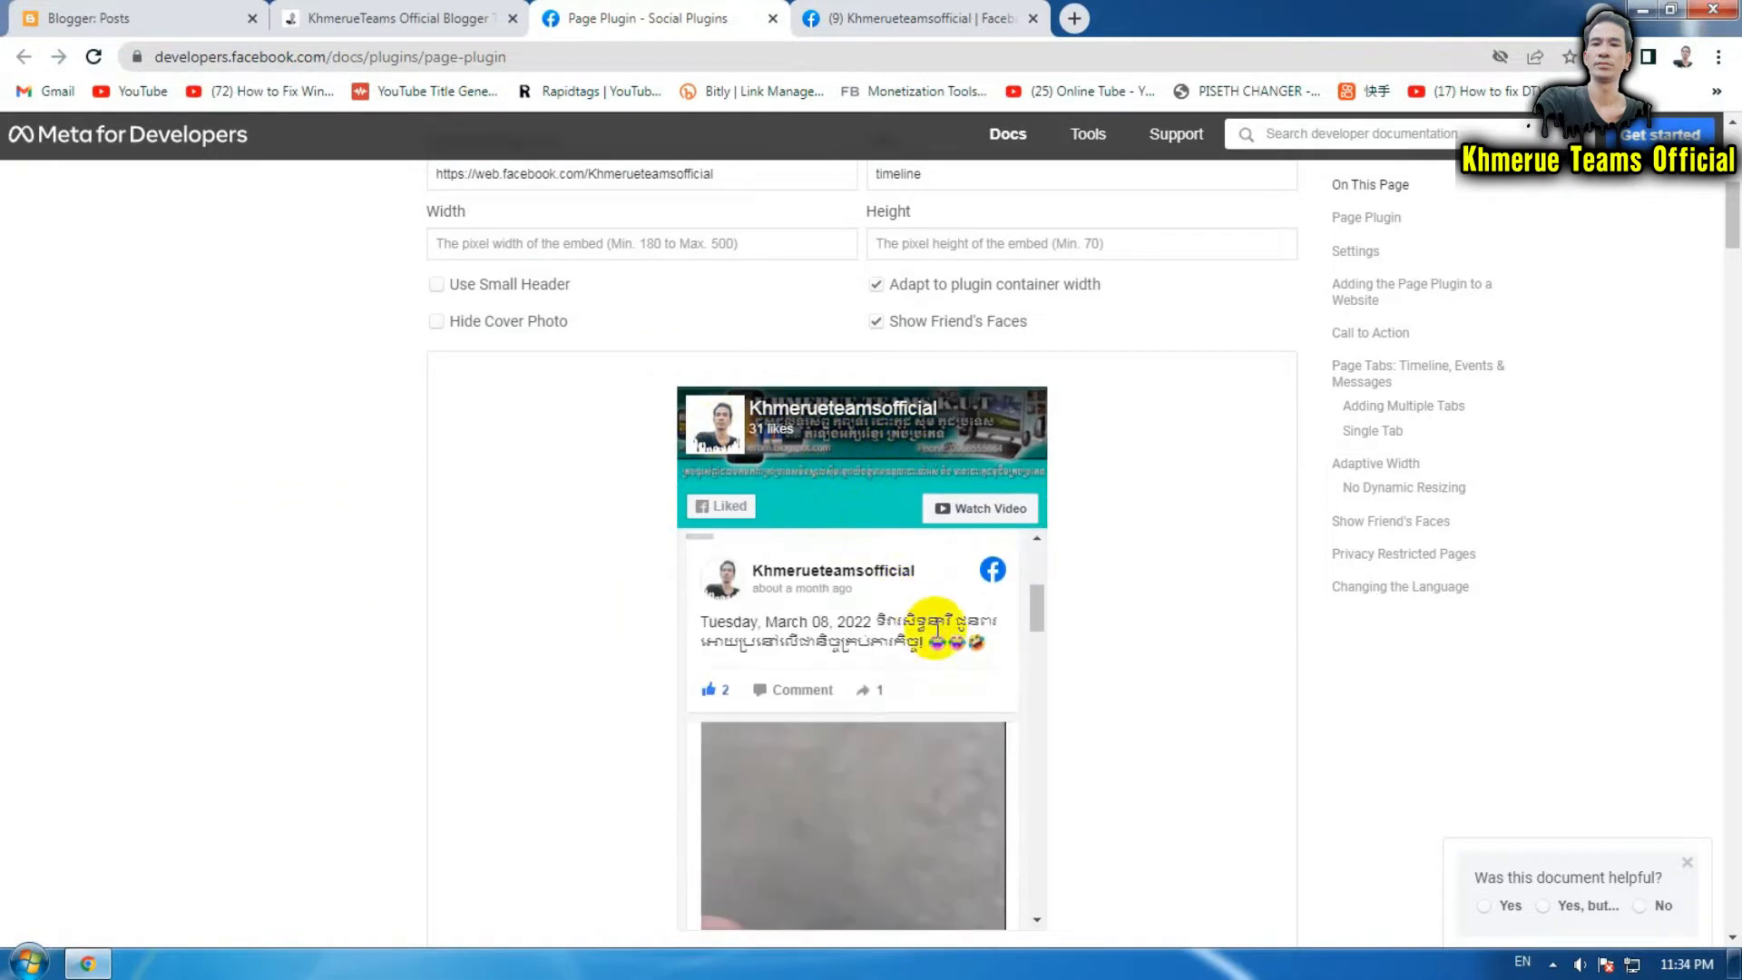
pyautogui.scroll(7, 963, 624)
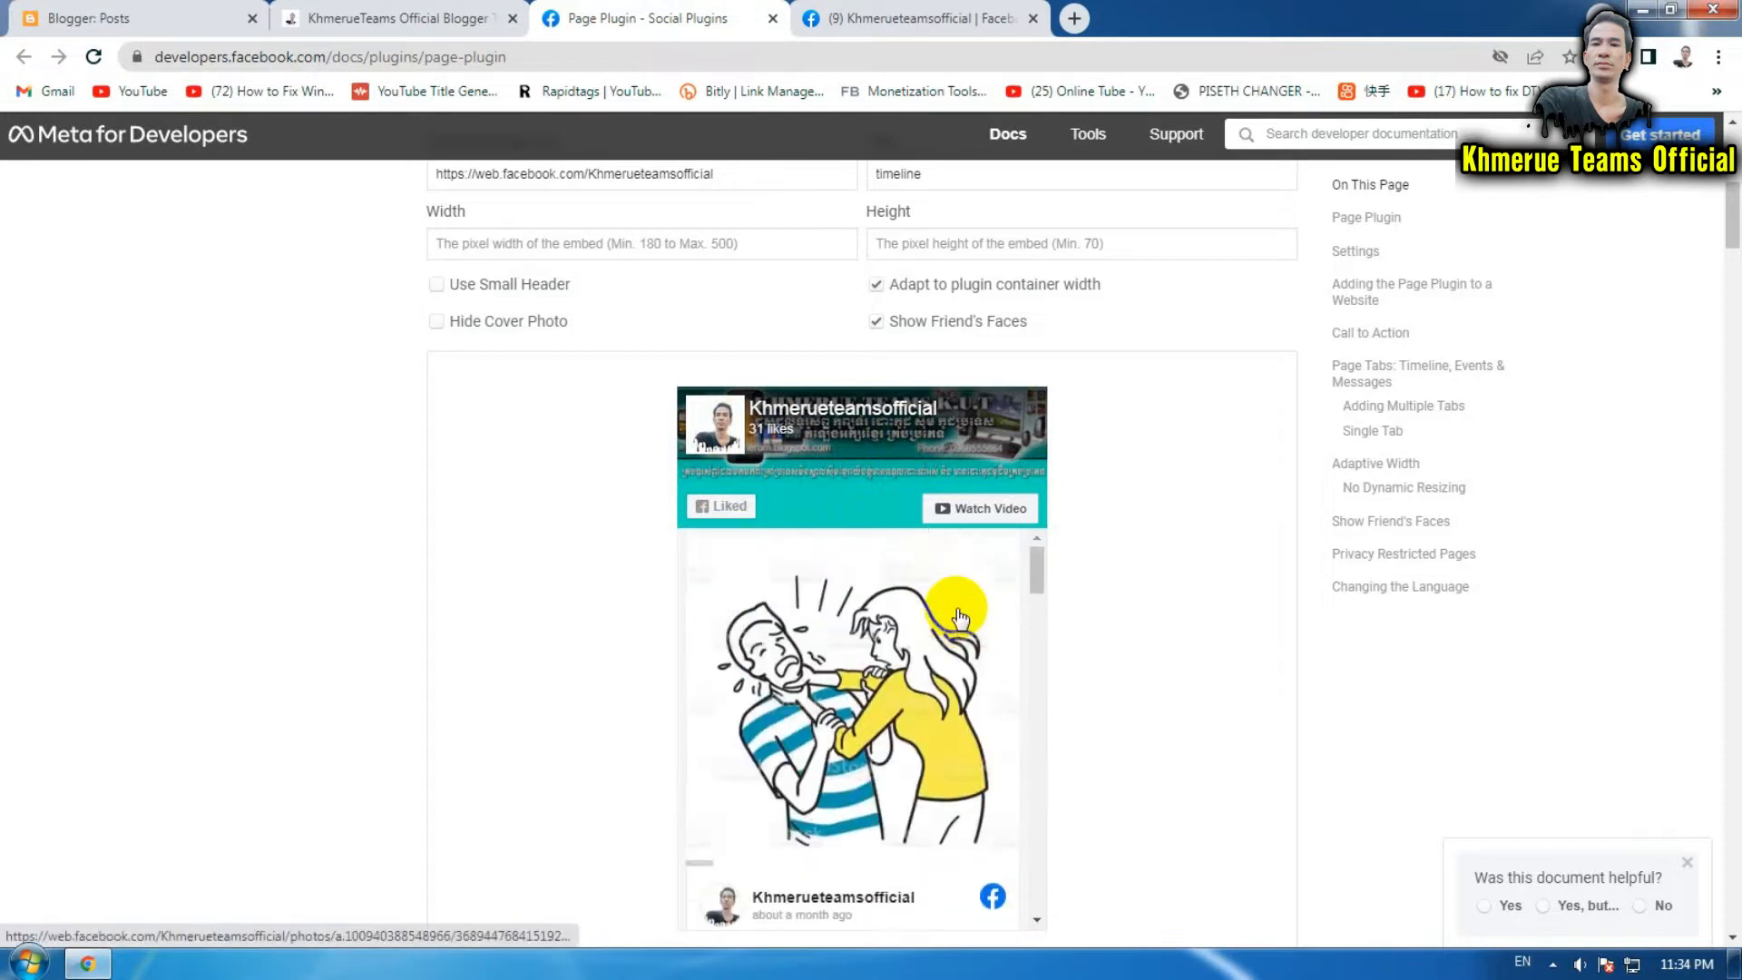
# - Try the Use Small Header and Hide Cover Photo options on the plugin preview, and turn both off again
pyautogui.click(543, 286)
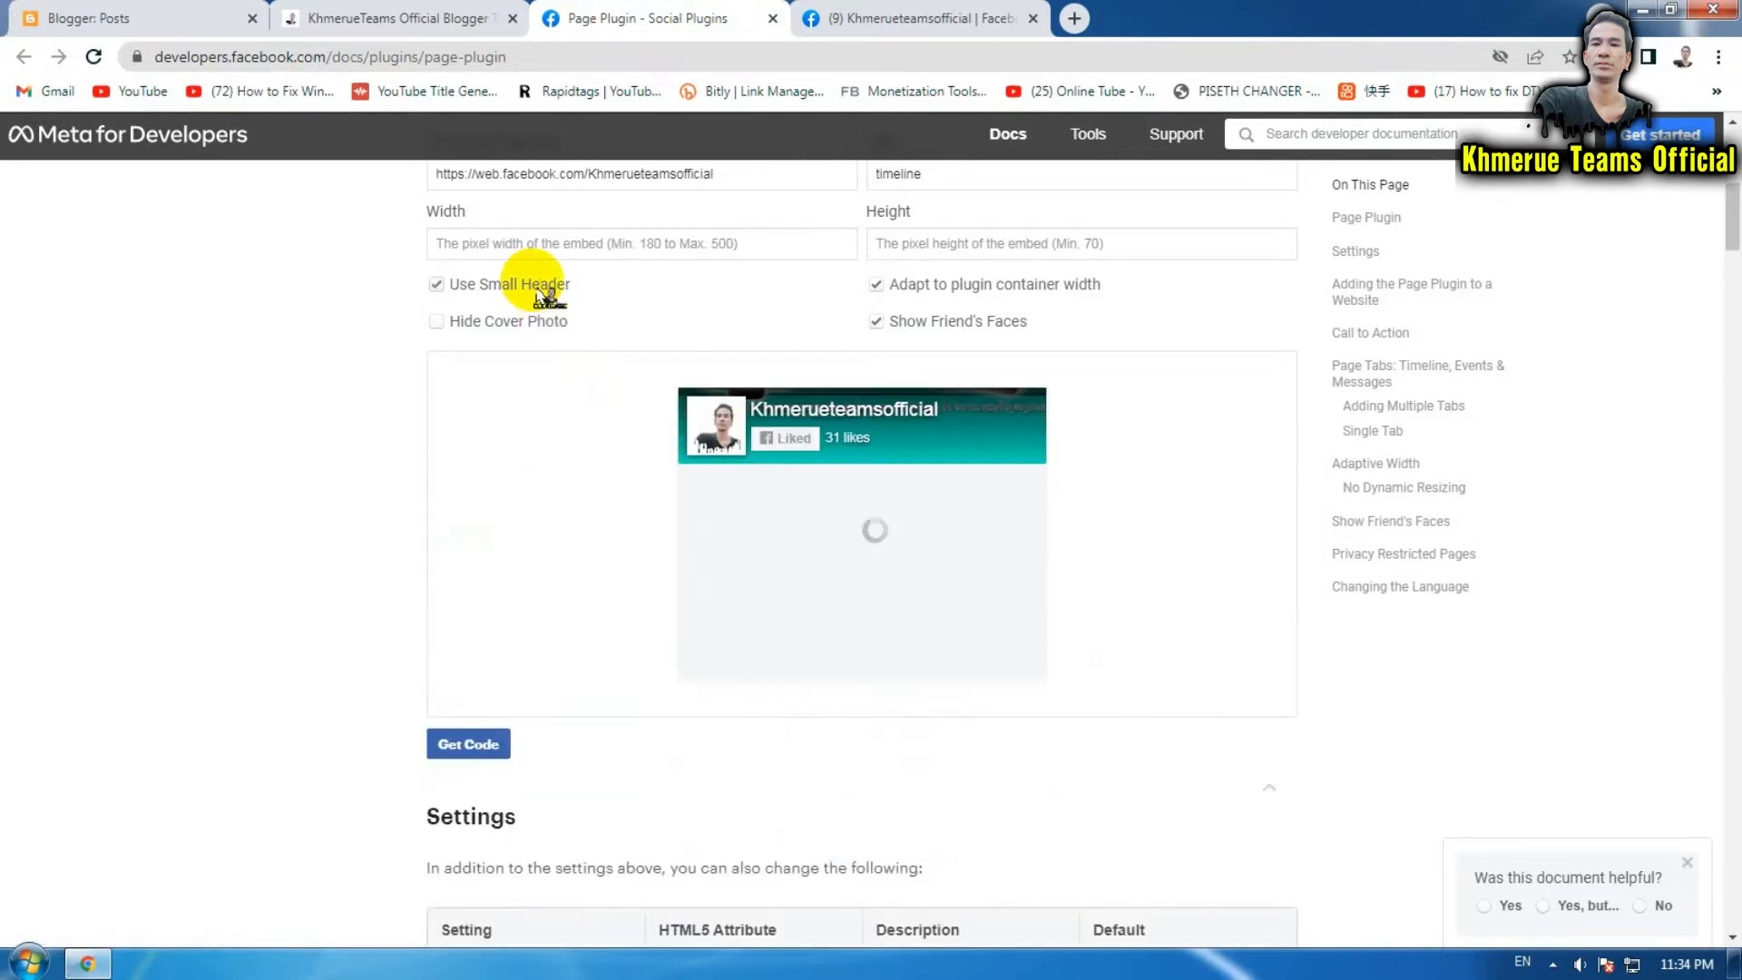
pyautogui.click(505, 328)
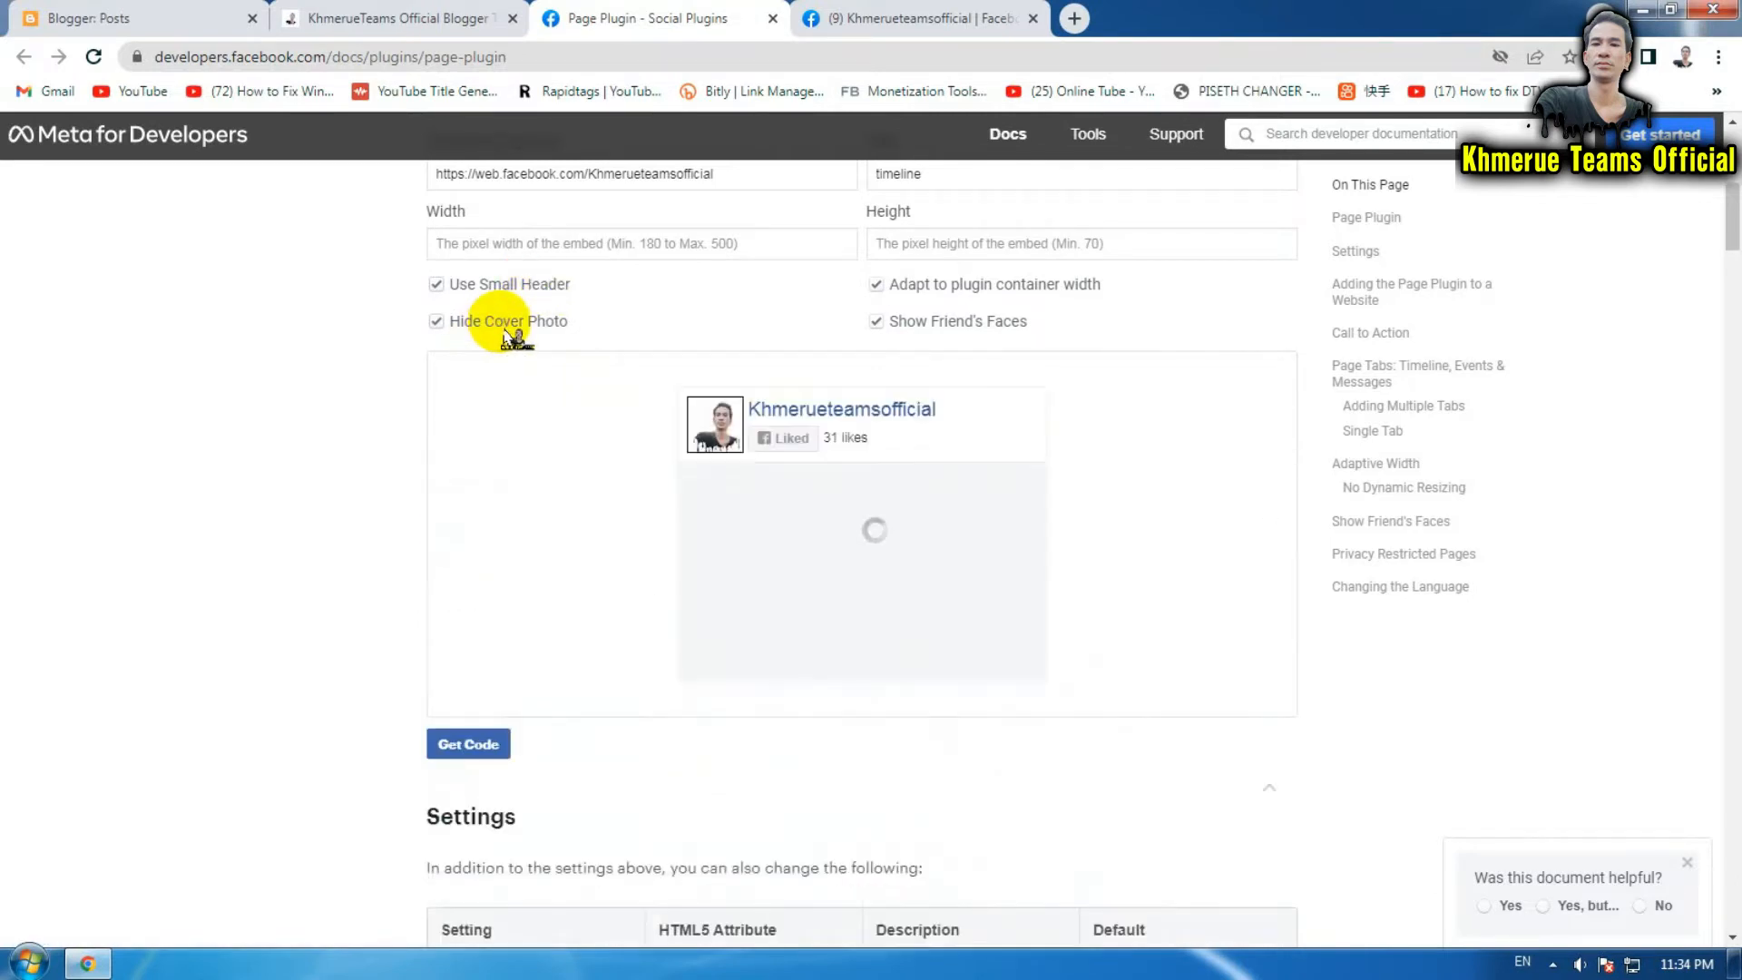
pyautogui.click(438, 323)
pyautogui.click(437, 284)
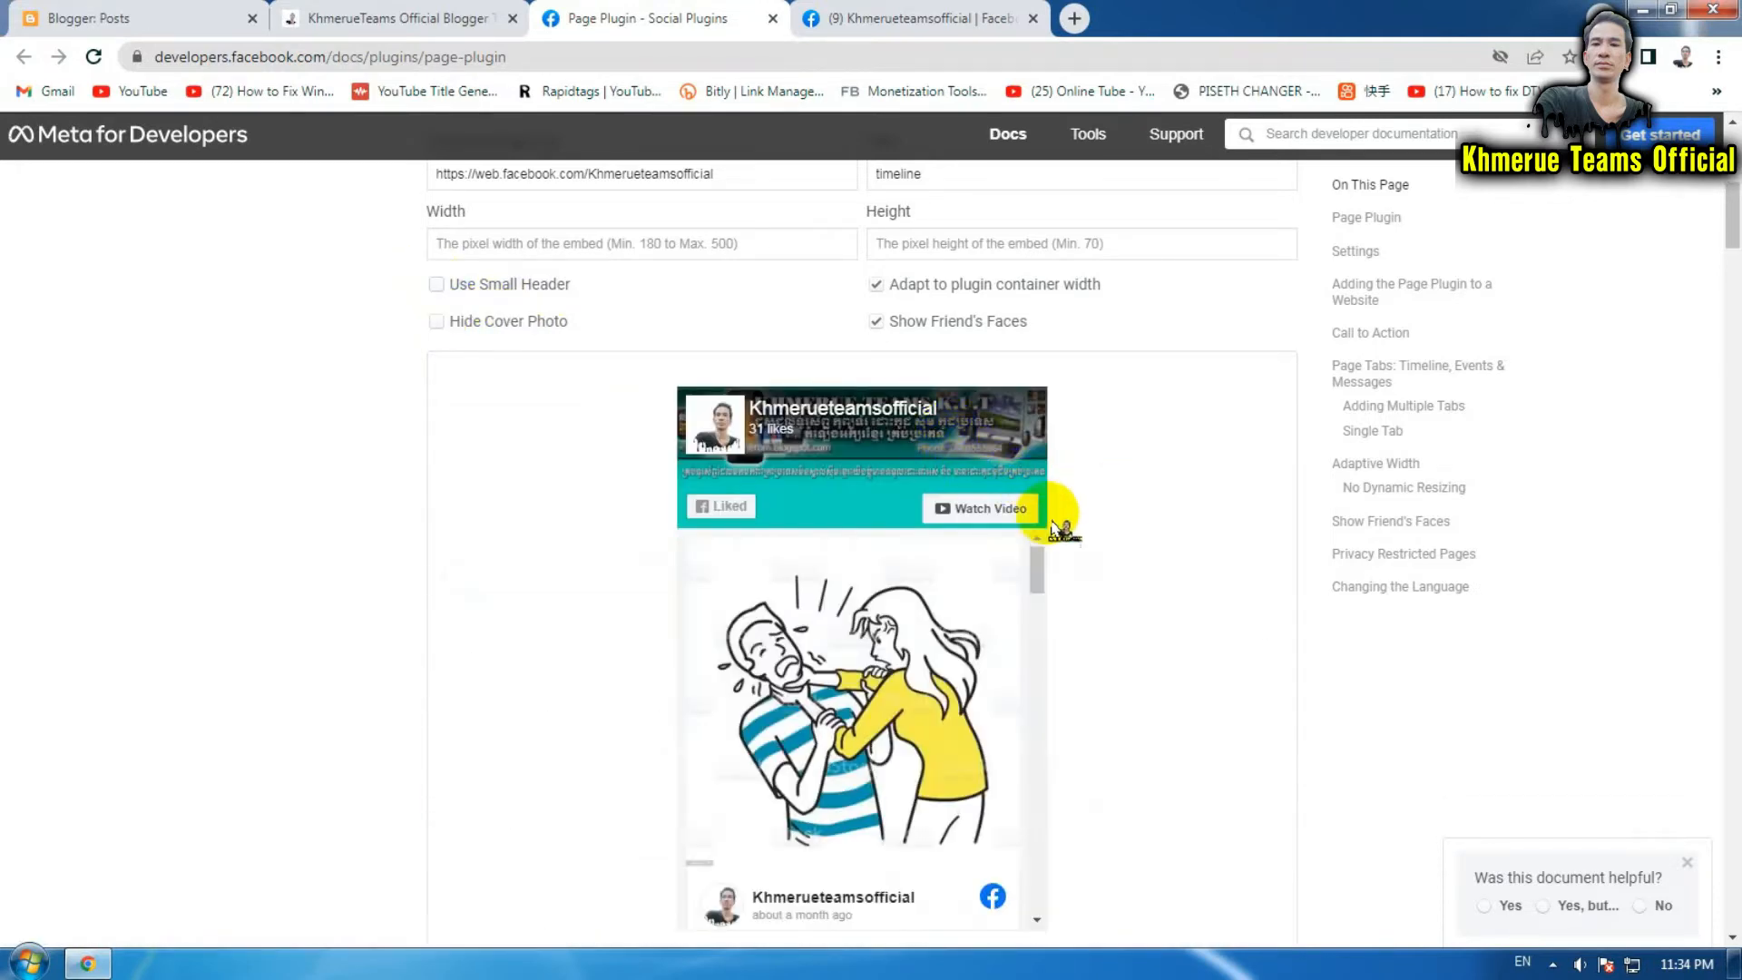
# - Examine the Tabs and size settings and look through the posts in the plugin's timeline preview
pyautogui.scroll(2, 907, 545)
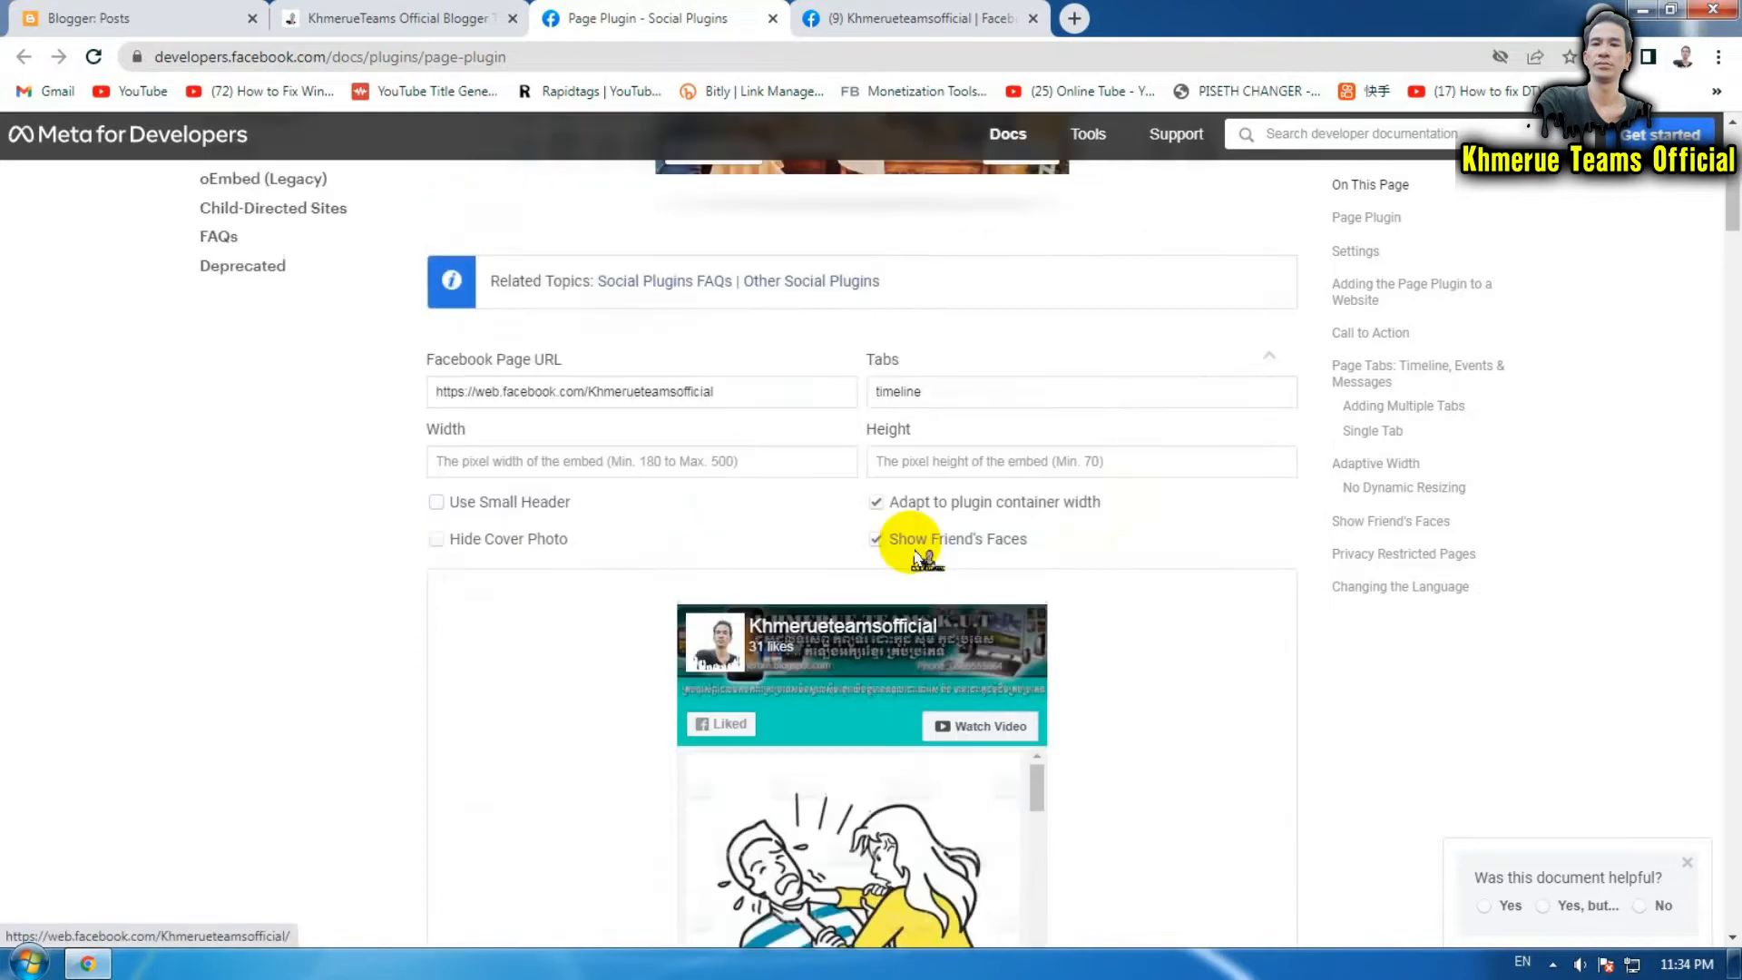
pyautogui.click(1010, 400)
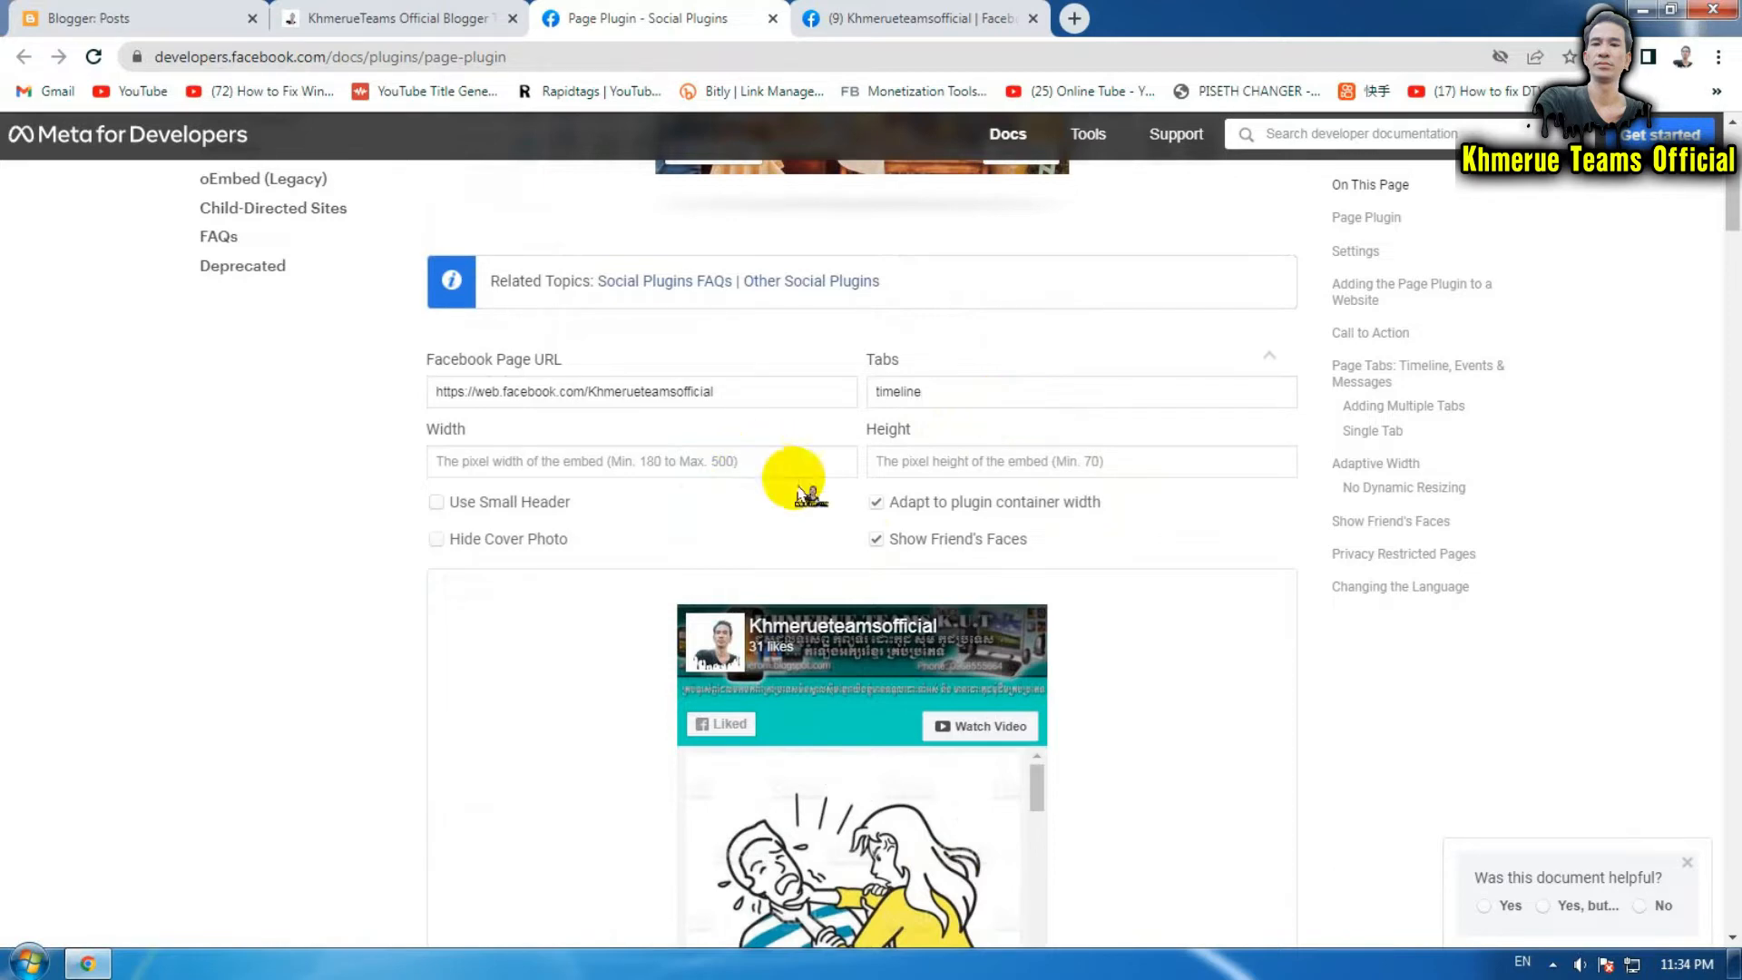
pyautogui.scroll(-3, 940, 648)
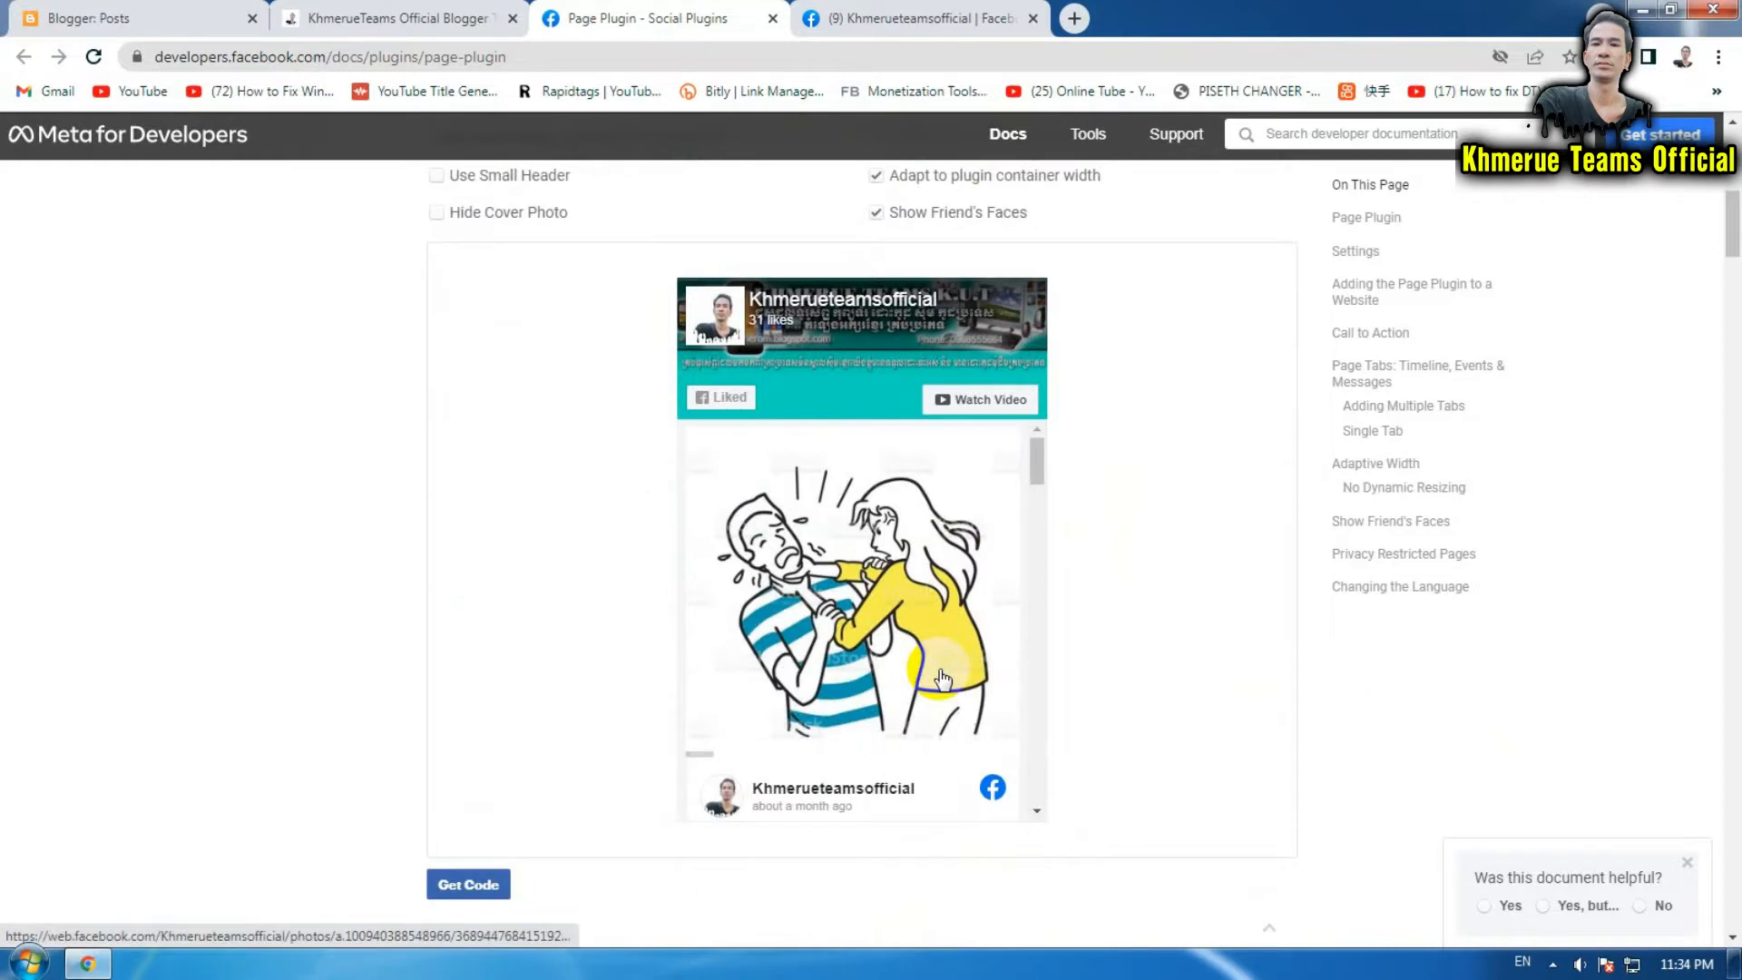
pyautogui.scroll(-10, 942, 679)
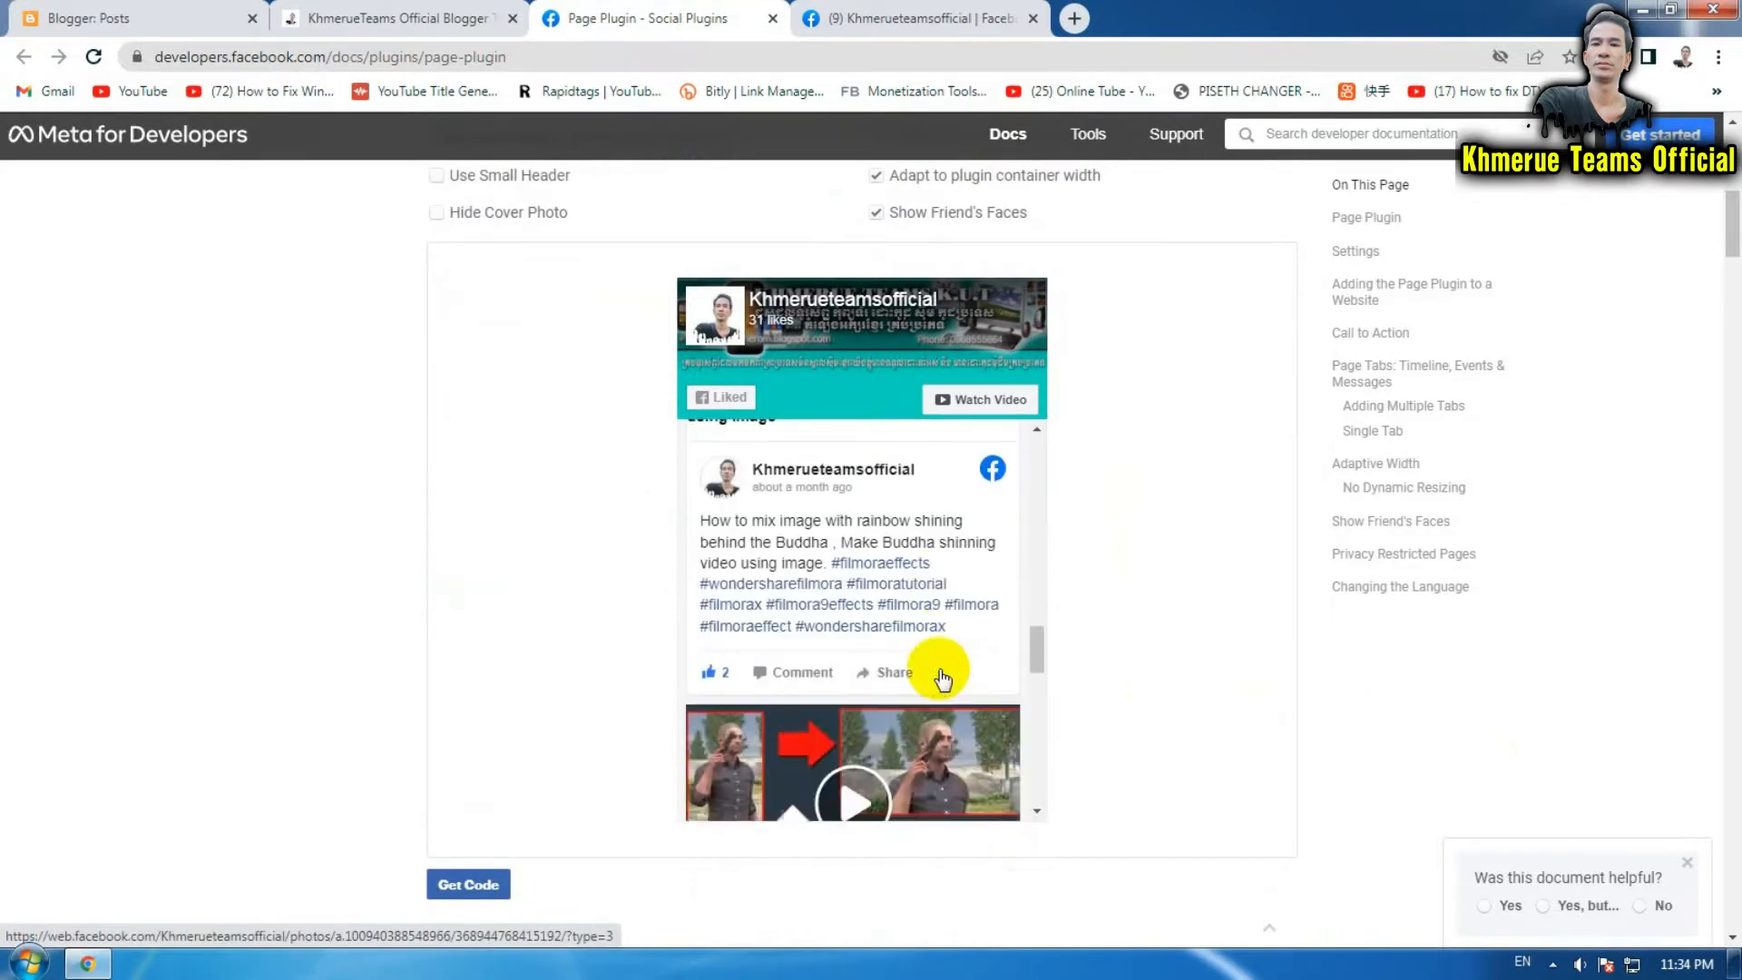
pyautogui.scroll(-5, 944, 678)
pyautogui.scroll(3, 1103, 687)
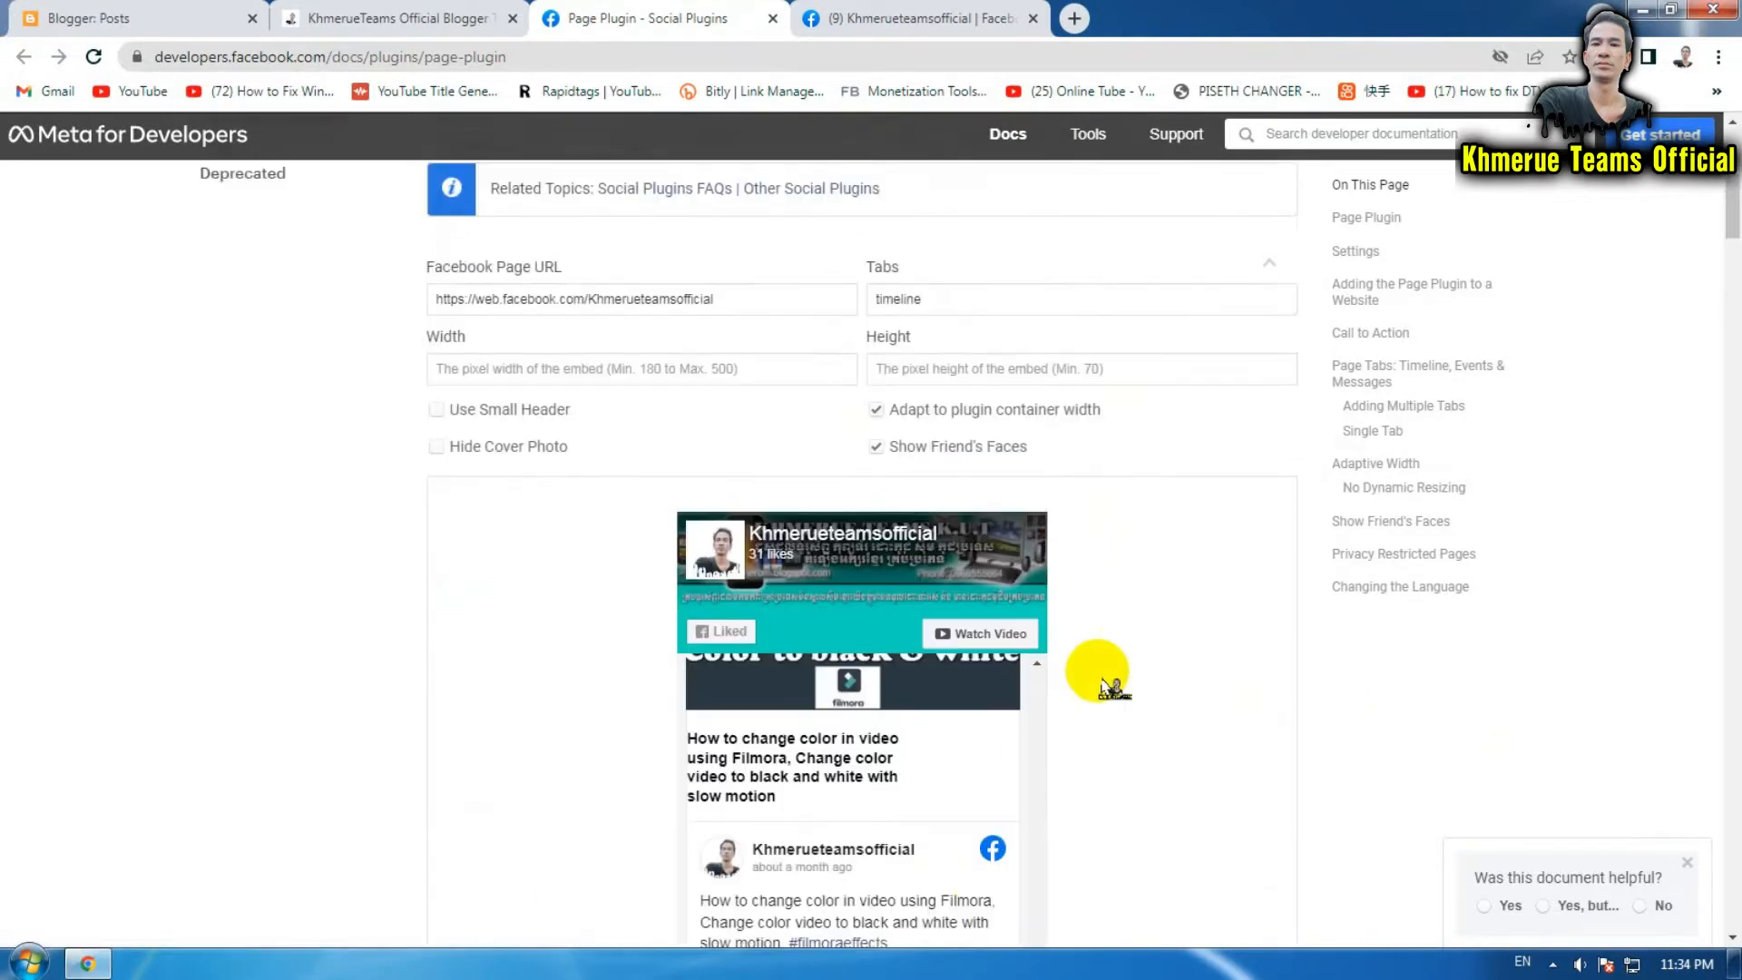
pyautogui.scroll(1, 1102, 676)
# - Set the plugin's height to 180 pixels and check the resized preview
pyautogui.click(948, 460)
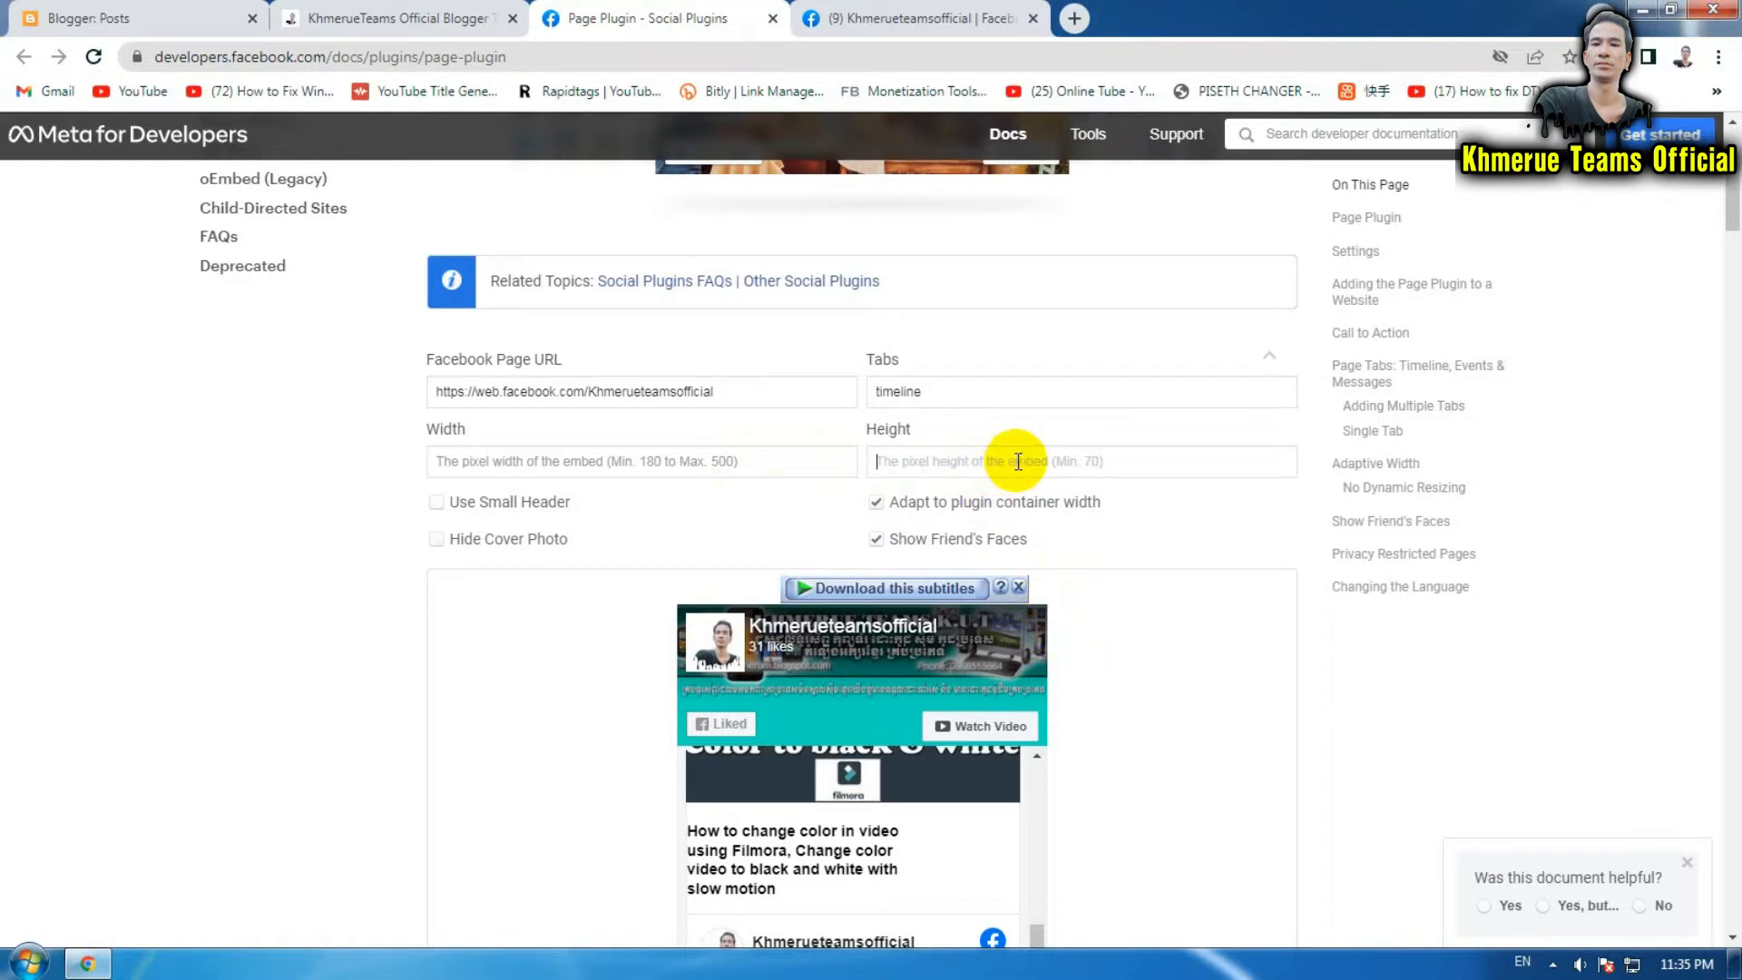
pyautogui.write('180')
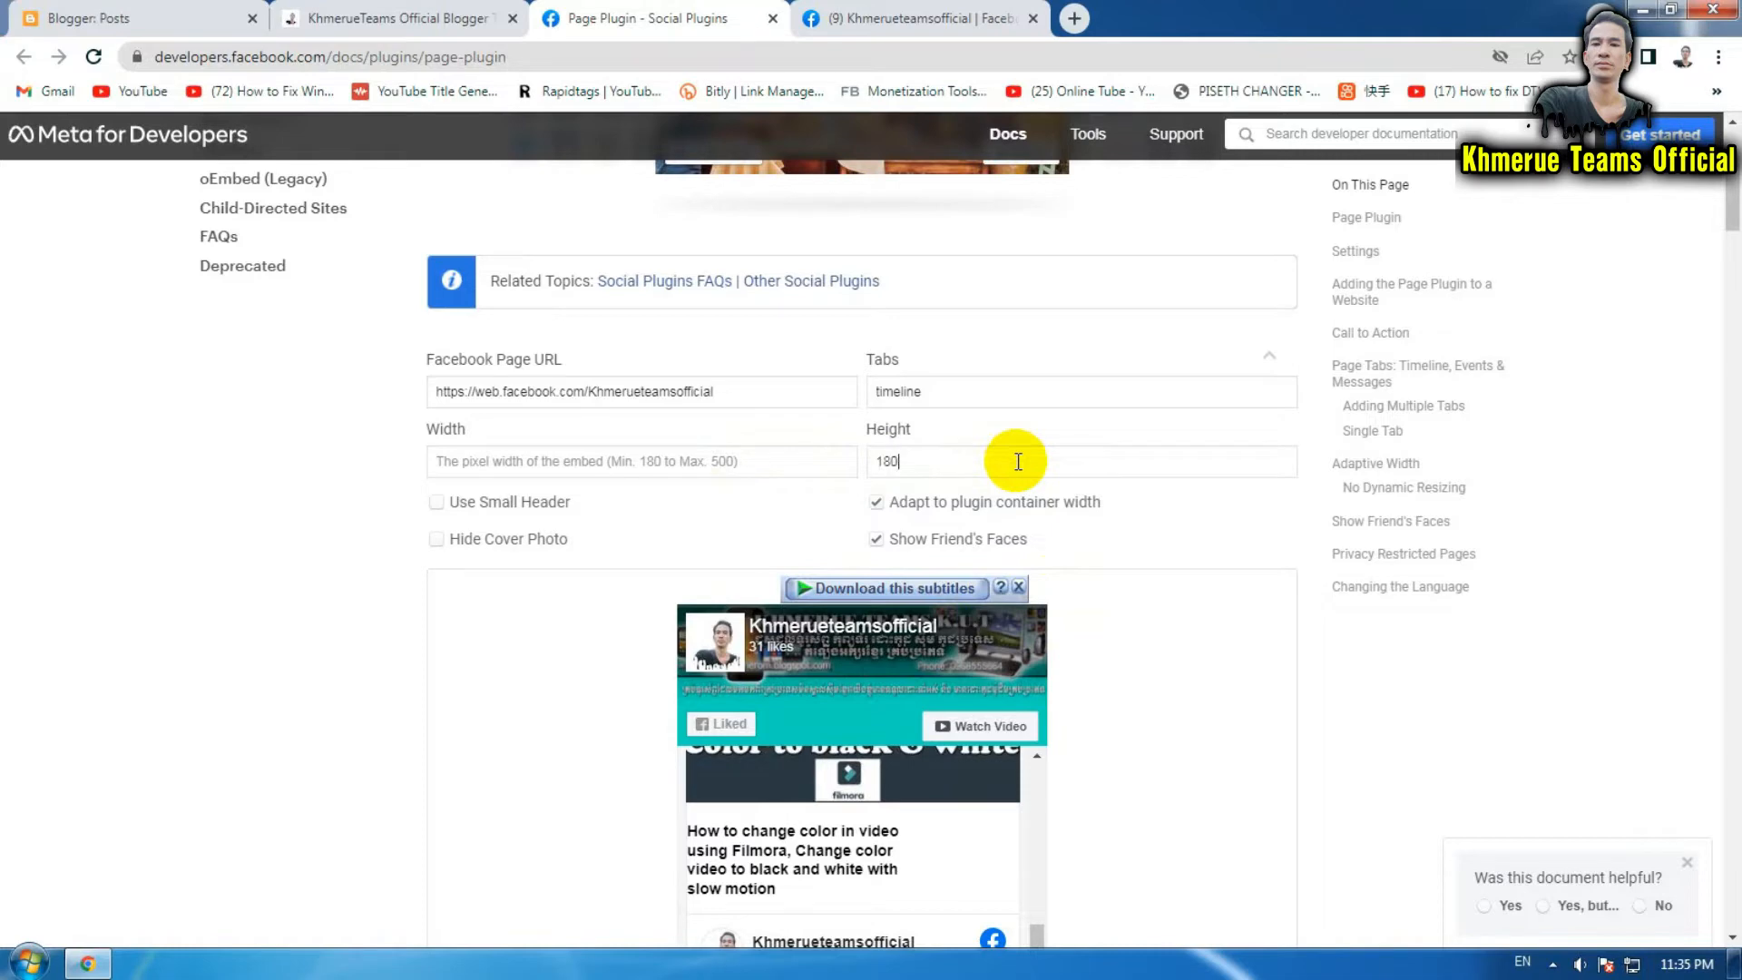
pyautogui.click(375, 684)
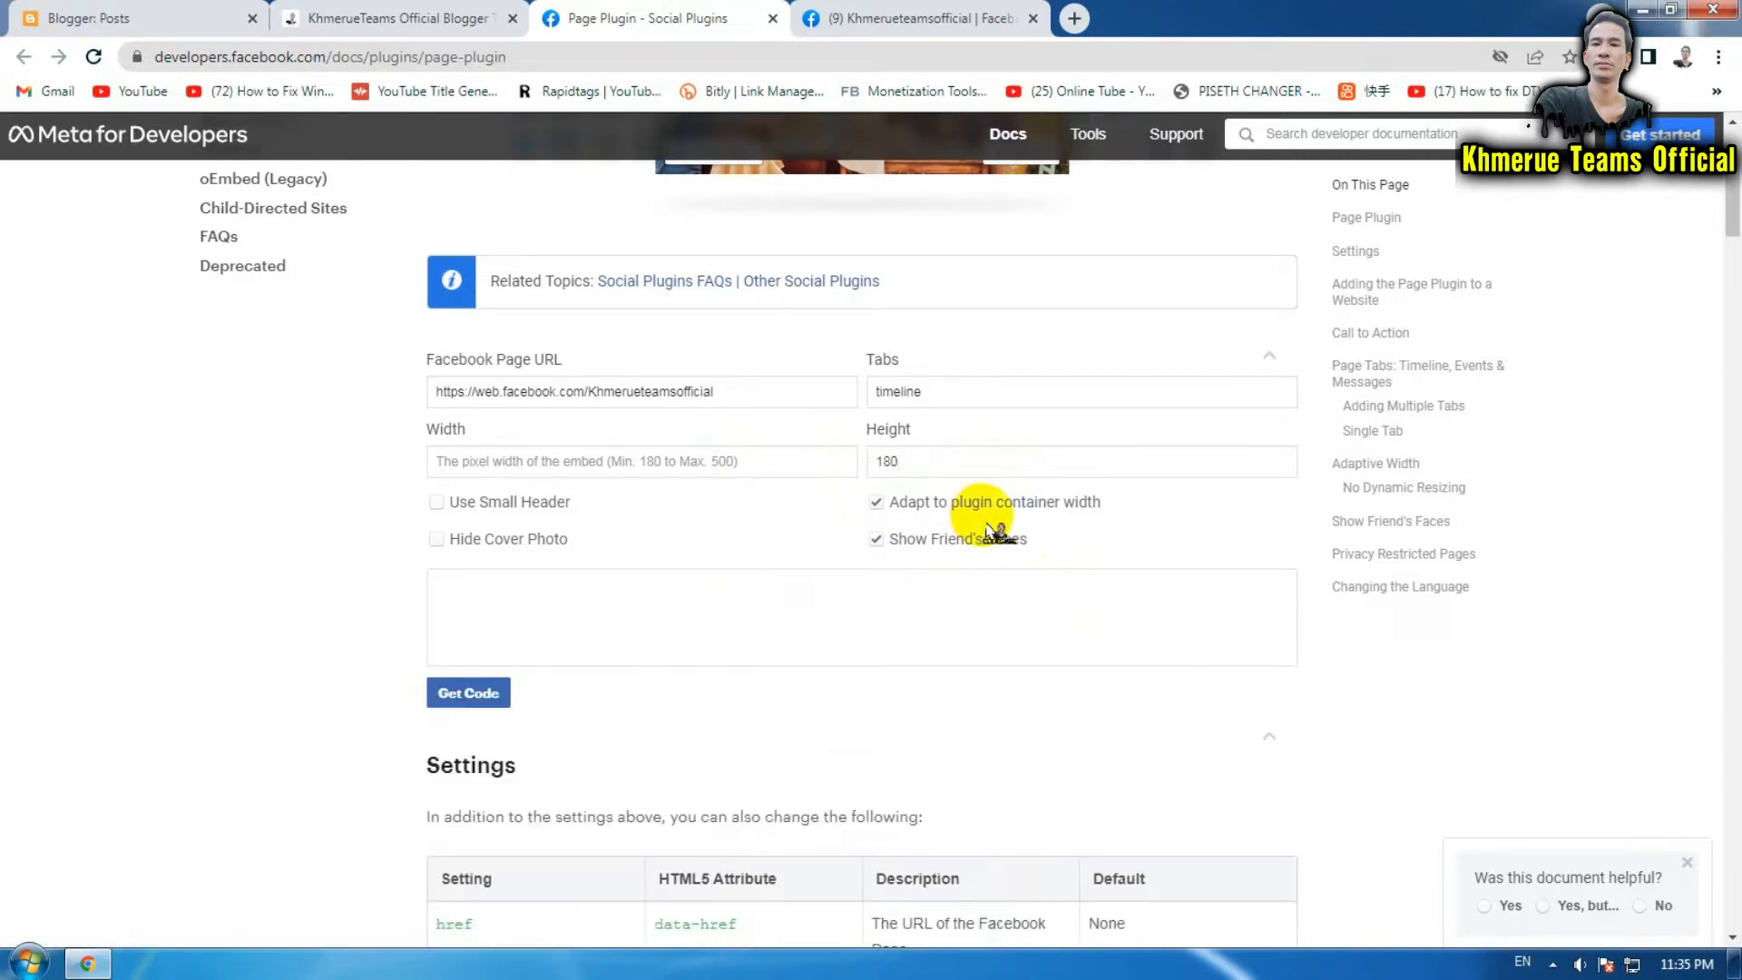
pyautogui.scroll(-3, 998, 526)
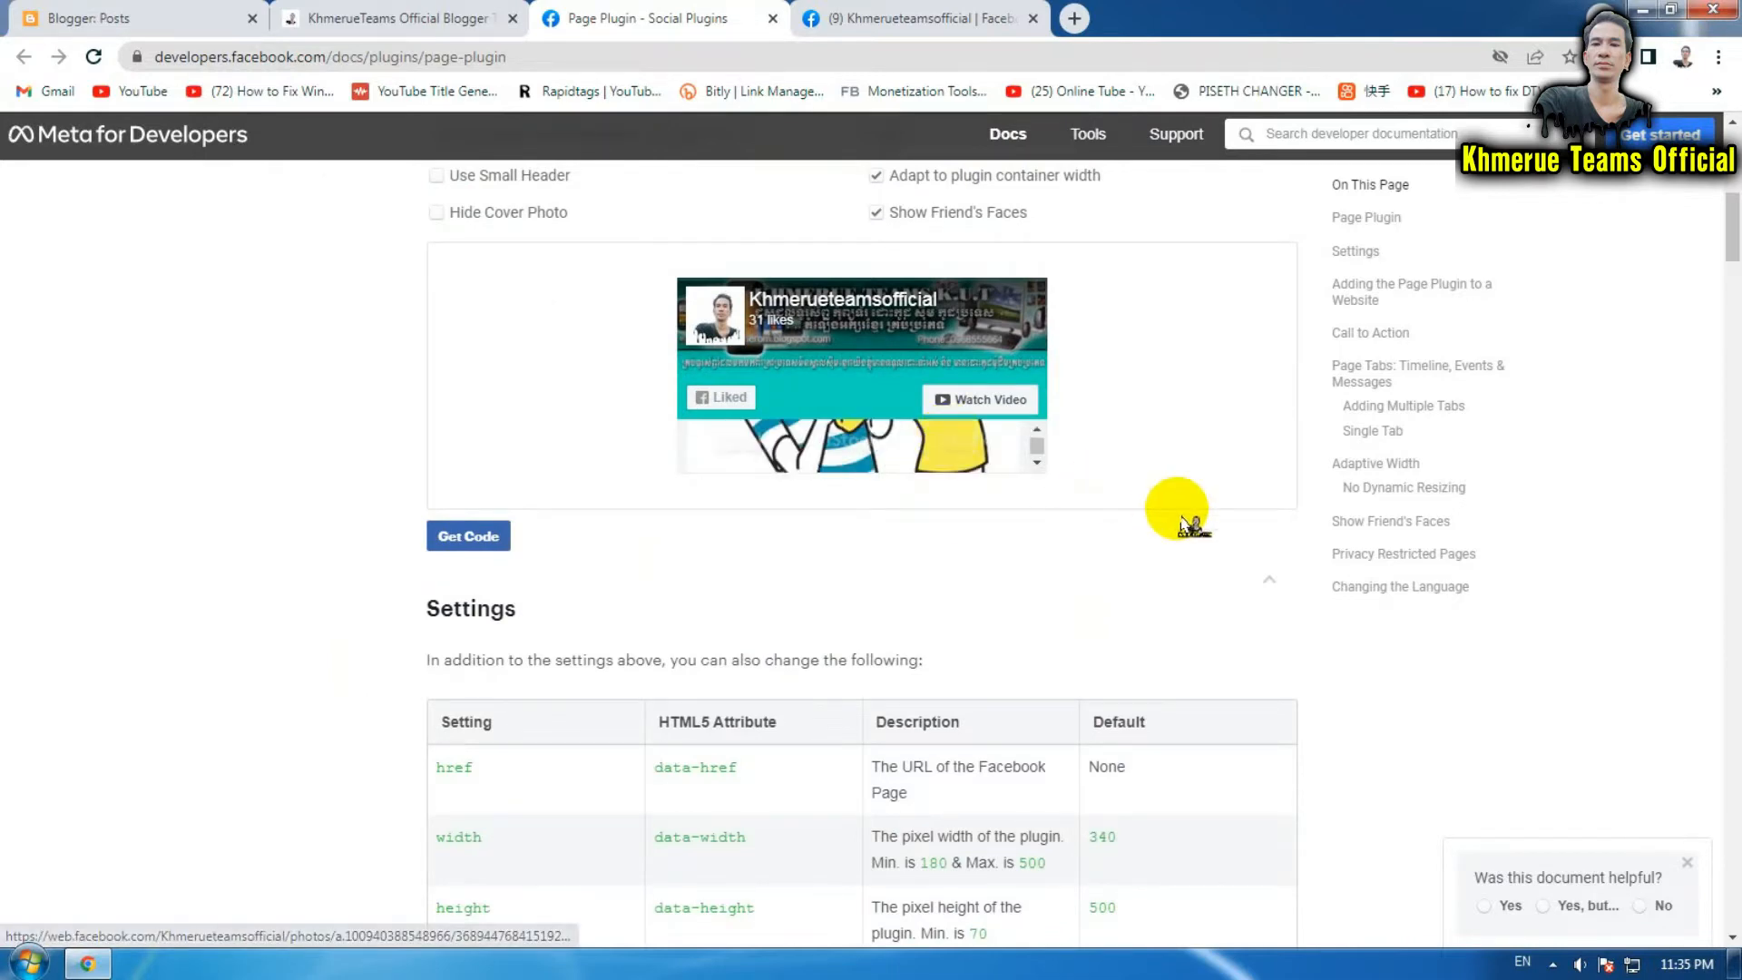
pyautogui.scroll(4, 1180, 517)
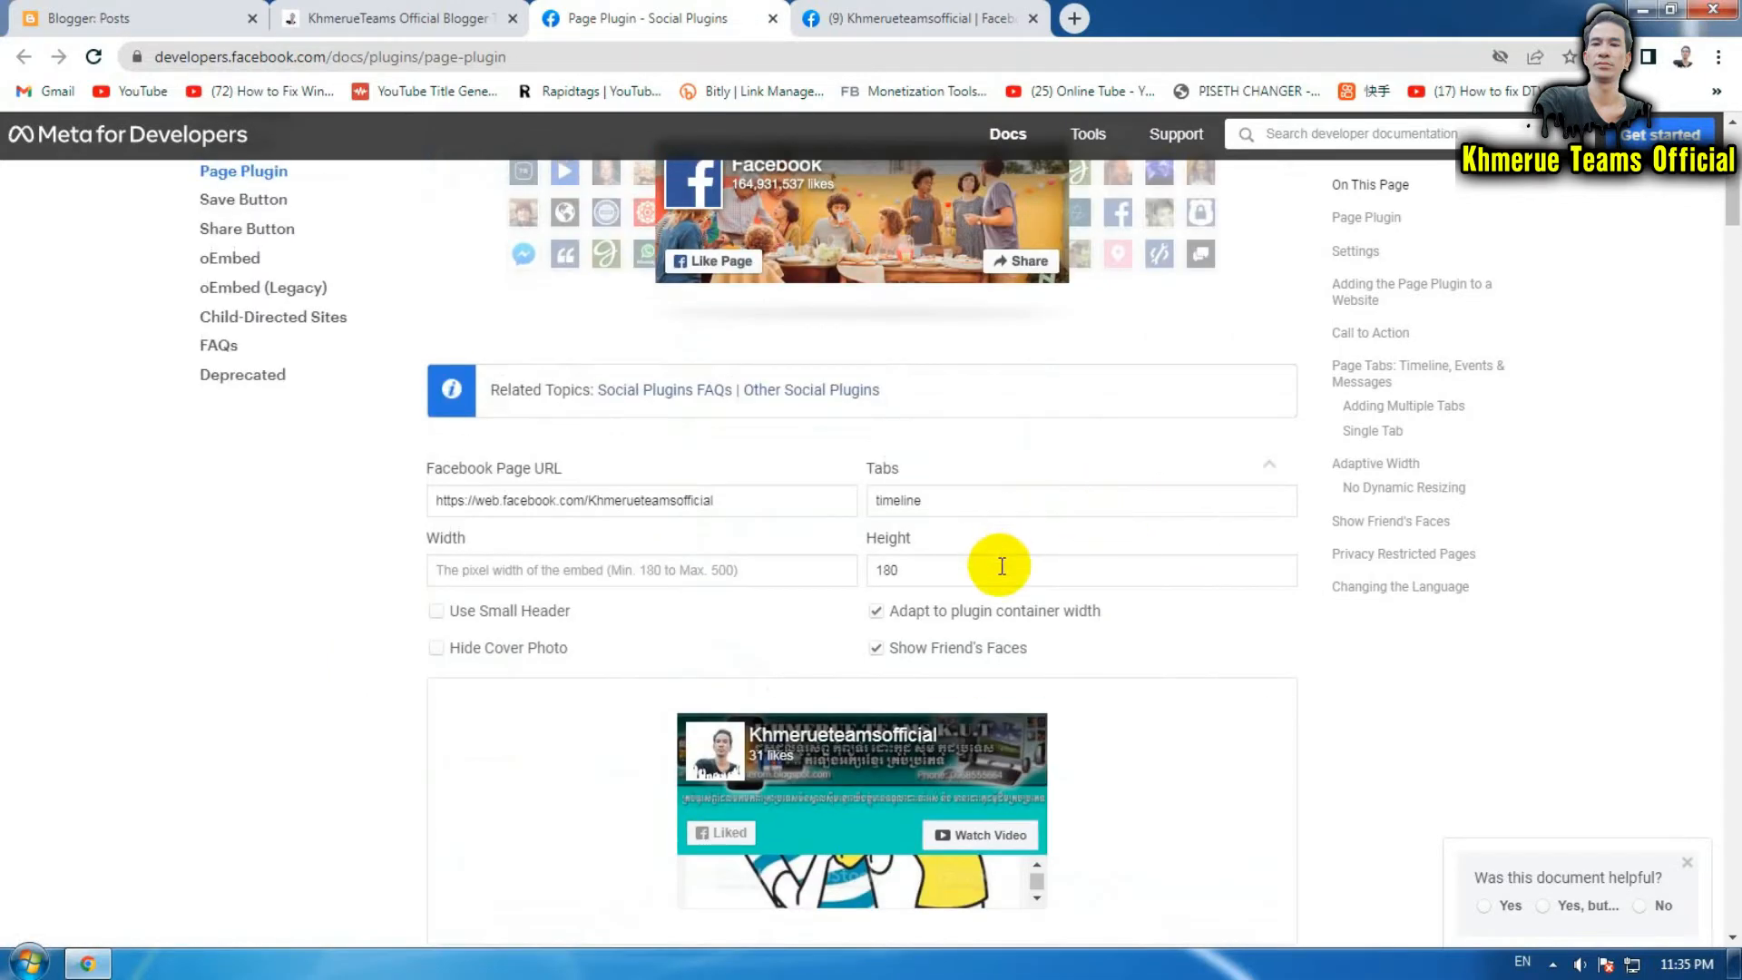
# - Set the plugin's height to 280 pixels and check the posts in the resized preview
pyautogui.moveTo(1002, 566); pyautogui.dragTo(770, 572)
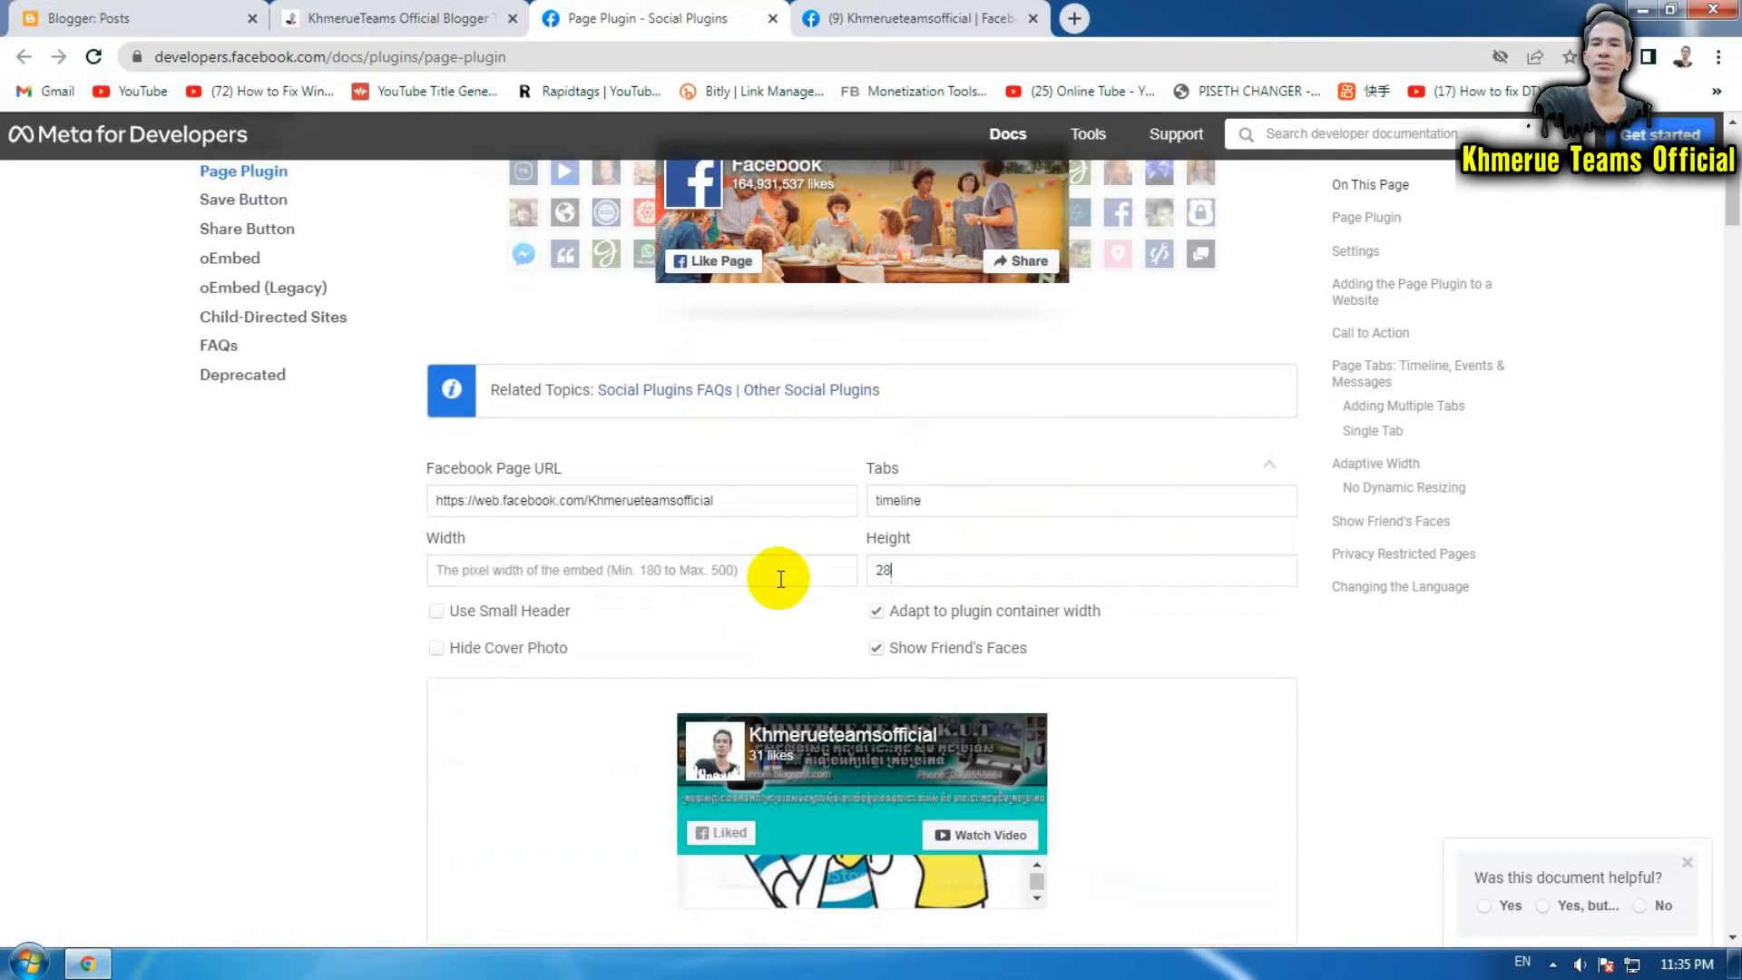
pyautogui.click(297, 755)
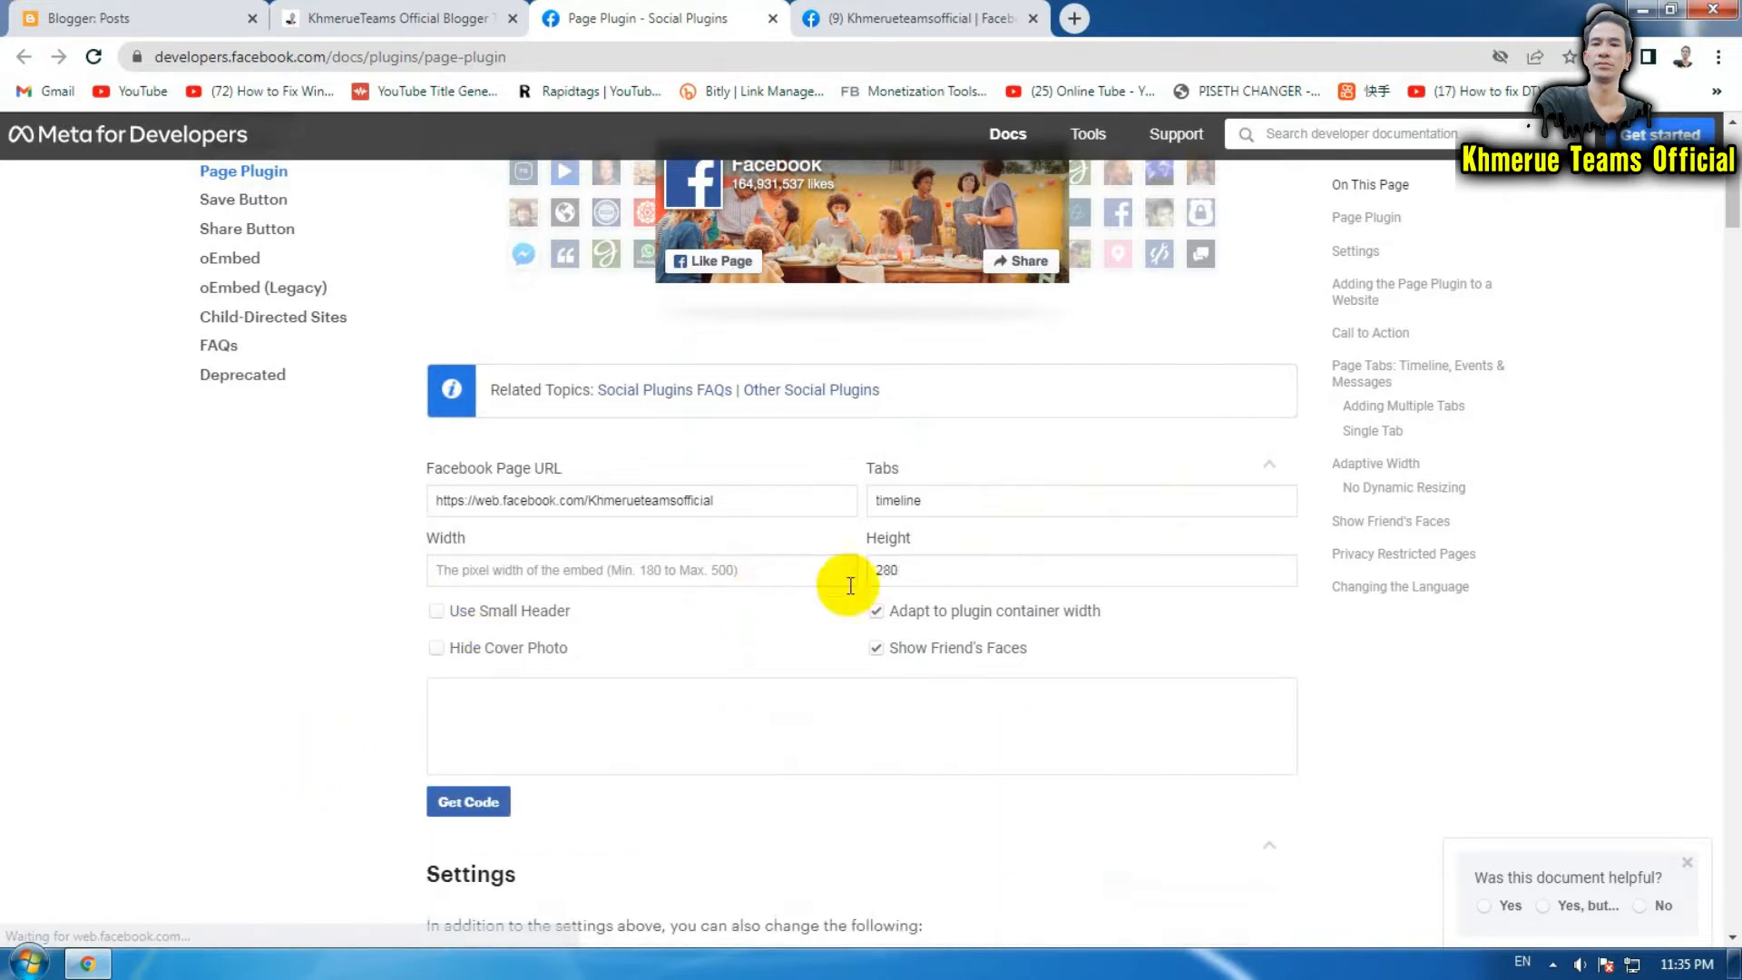
pyautogui.scroll(-2, 944, 581)
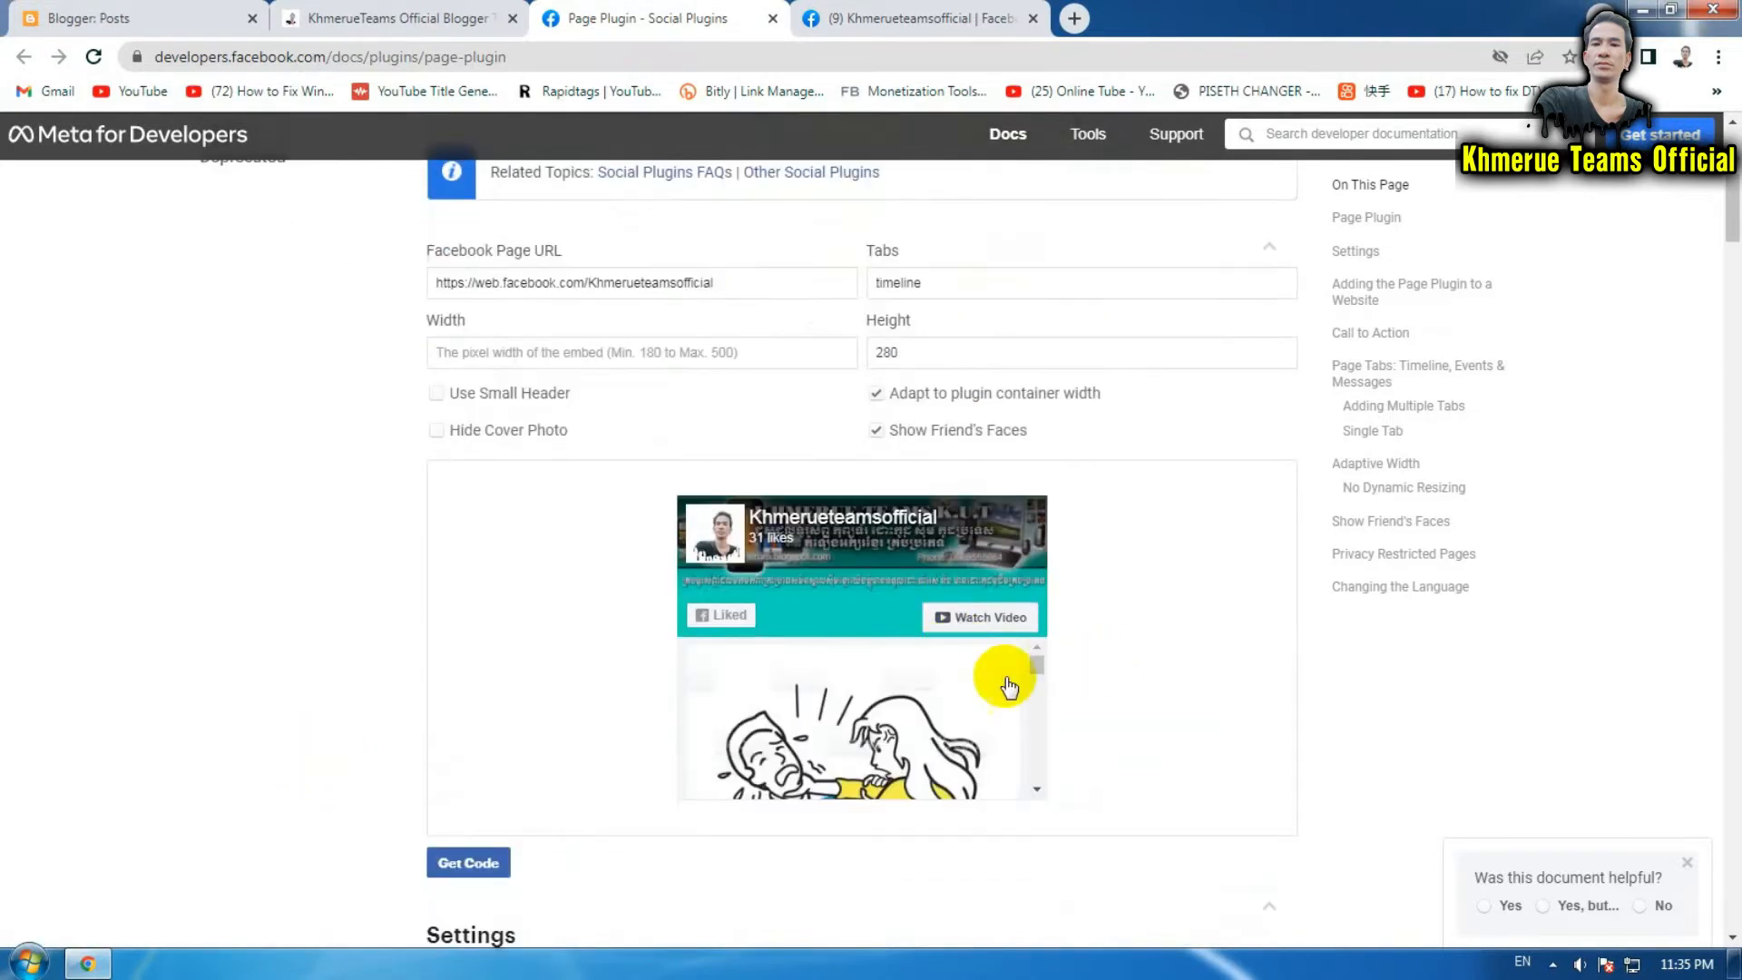
pyautogui.scroll(-5, 991, 670)
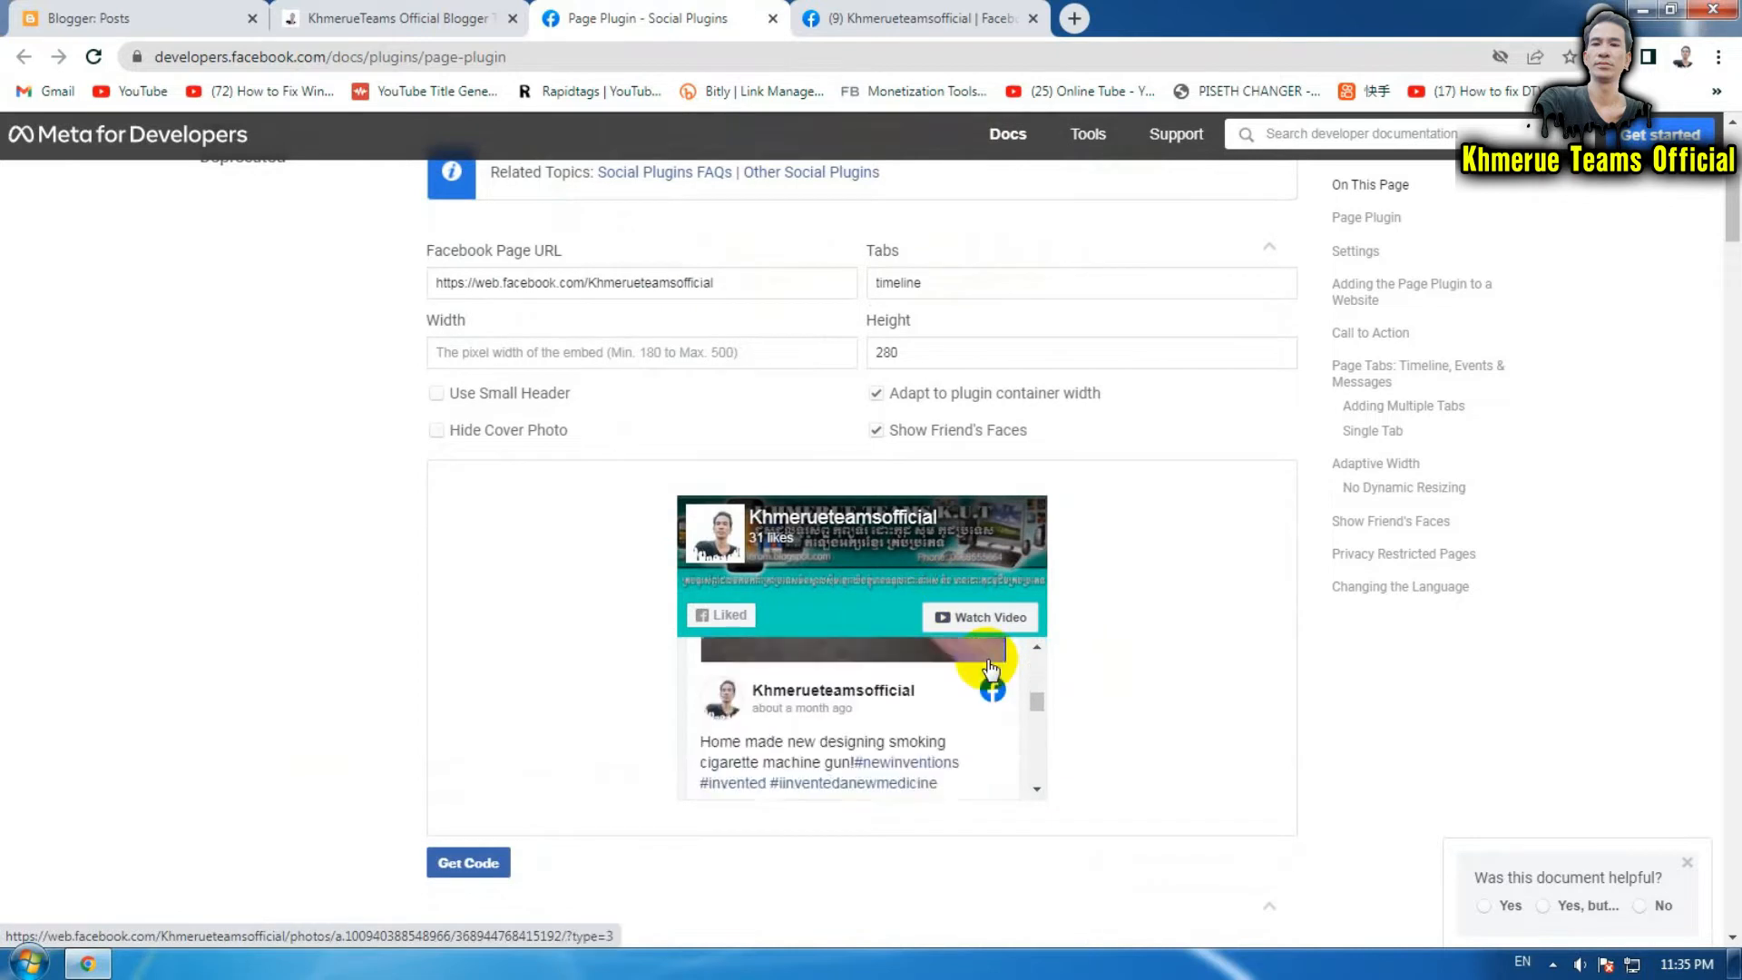
# - Look through the timeline posts in the Page Plugin preview and check how they fit the chosen height
pyautogui.scroll(5, 853, 778)
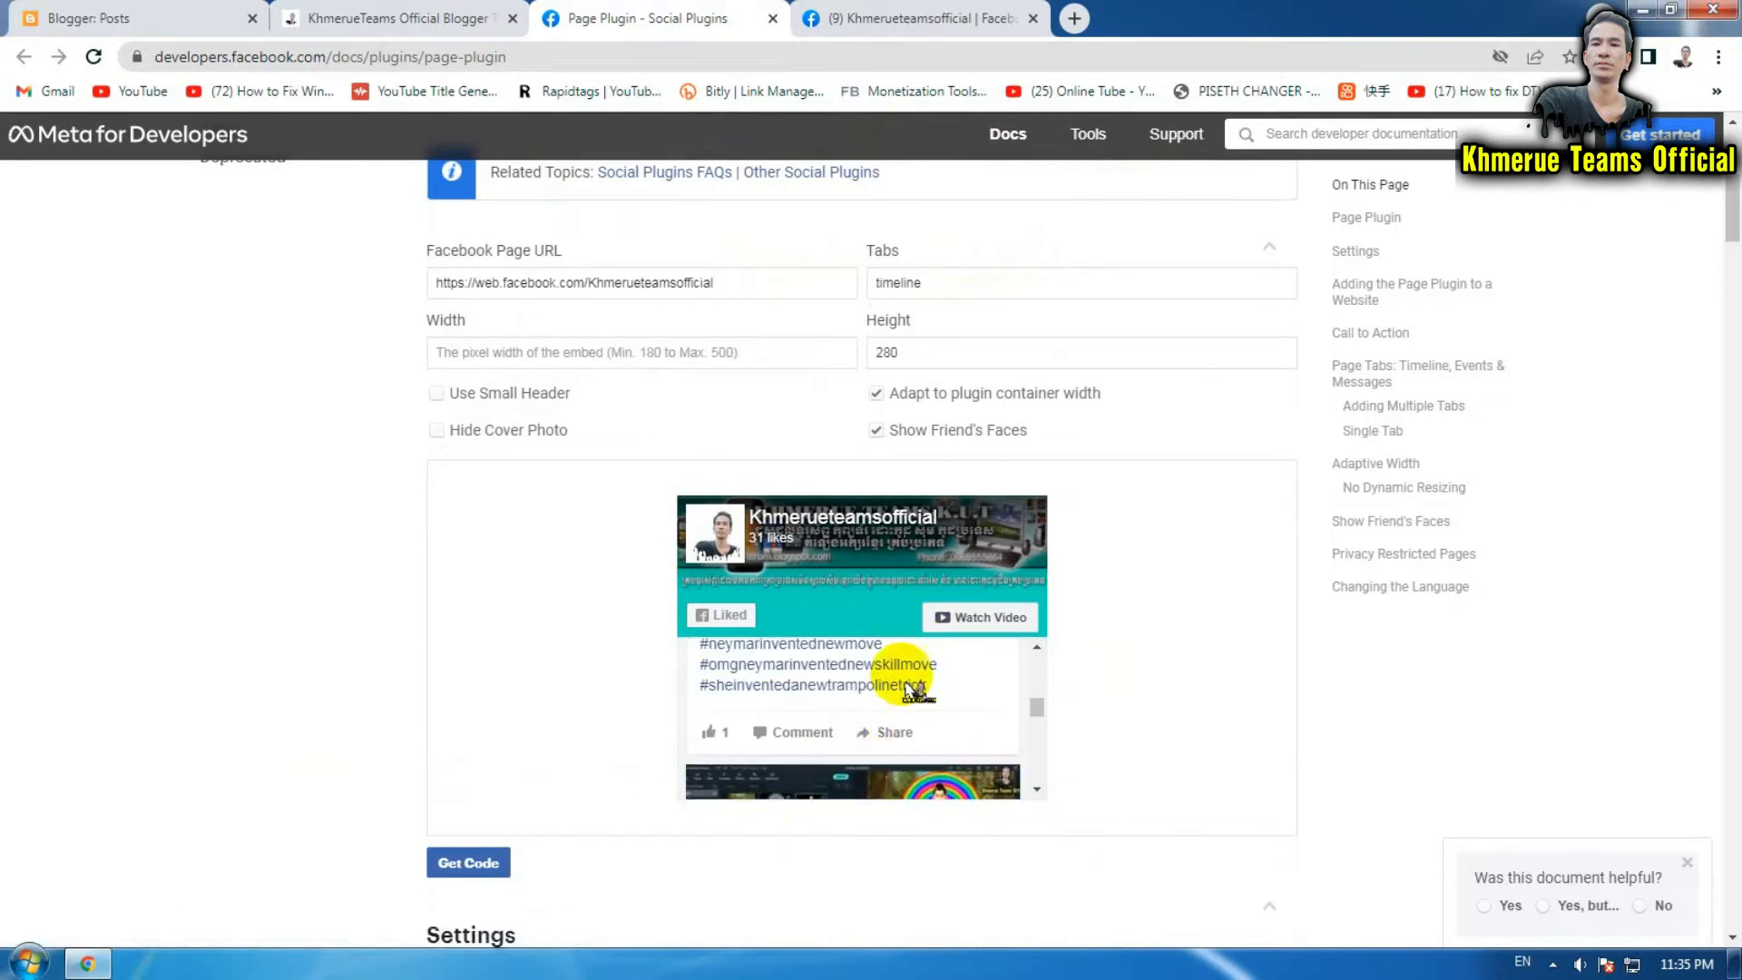
pyautogui.scroll(3, 918, 670)
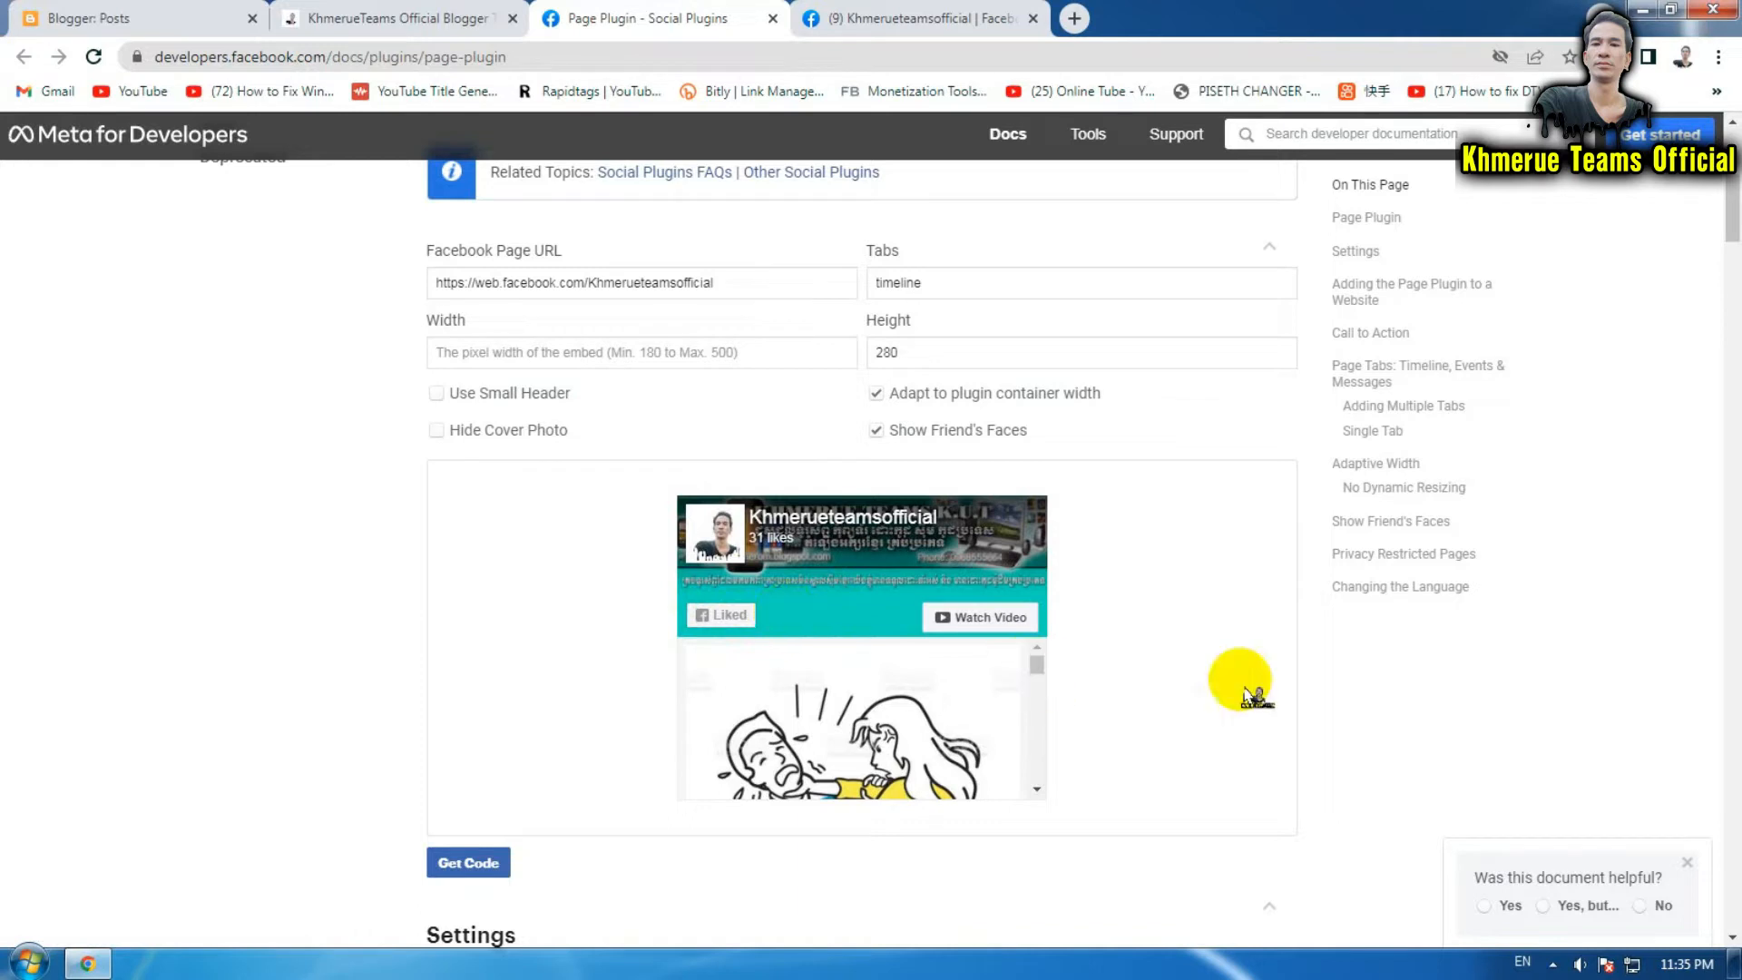
pyautogui.click(1202, 702)
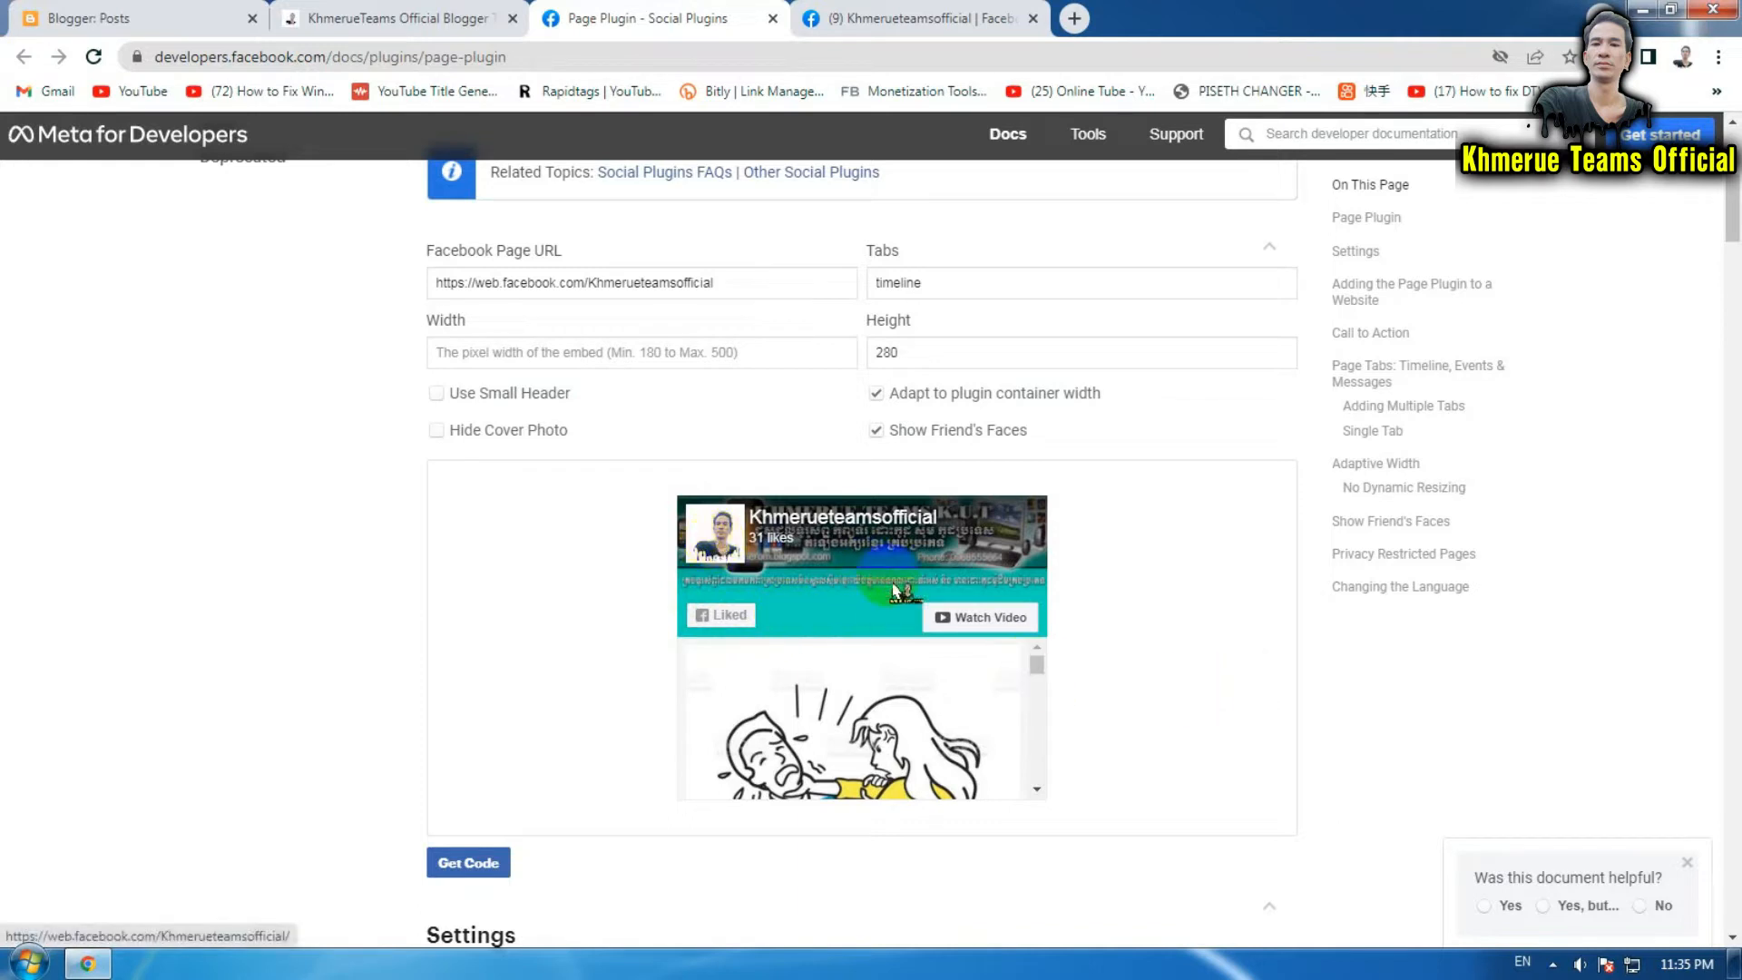
pyautogui.scroll(-5, 992, 694)
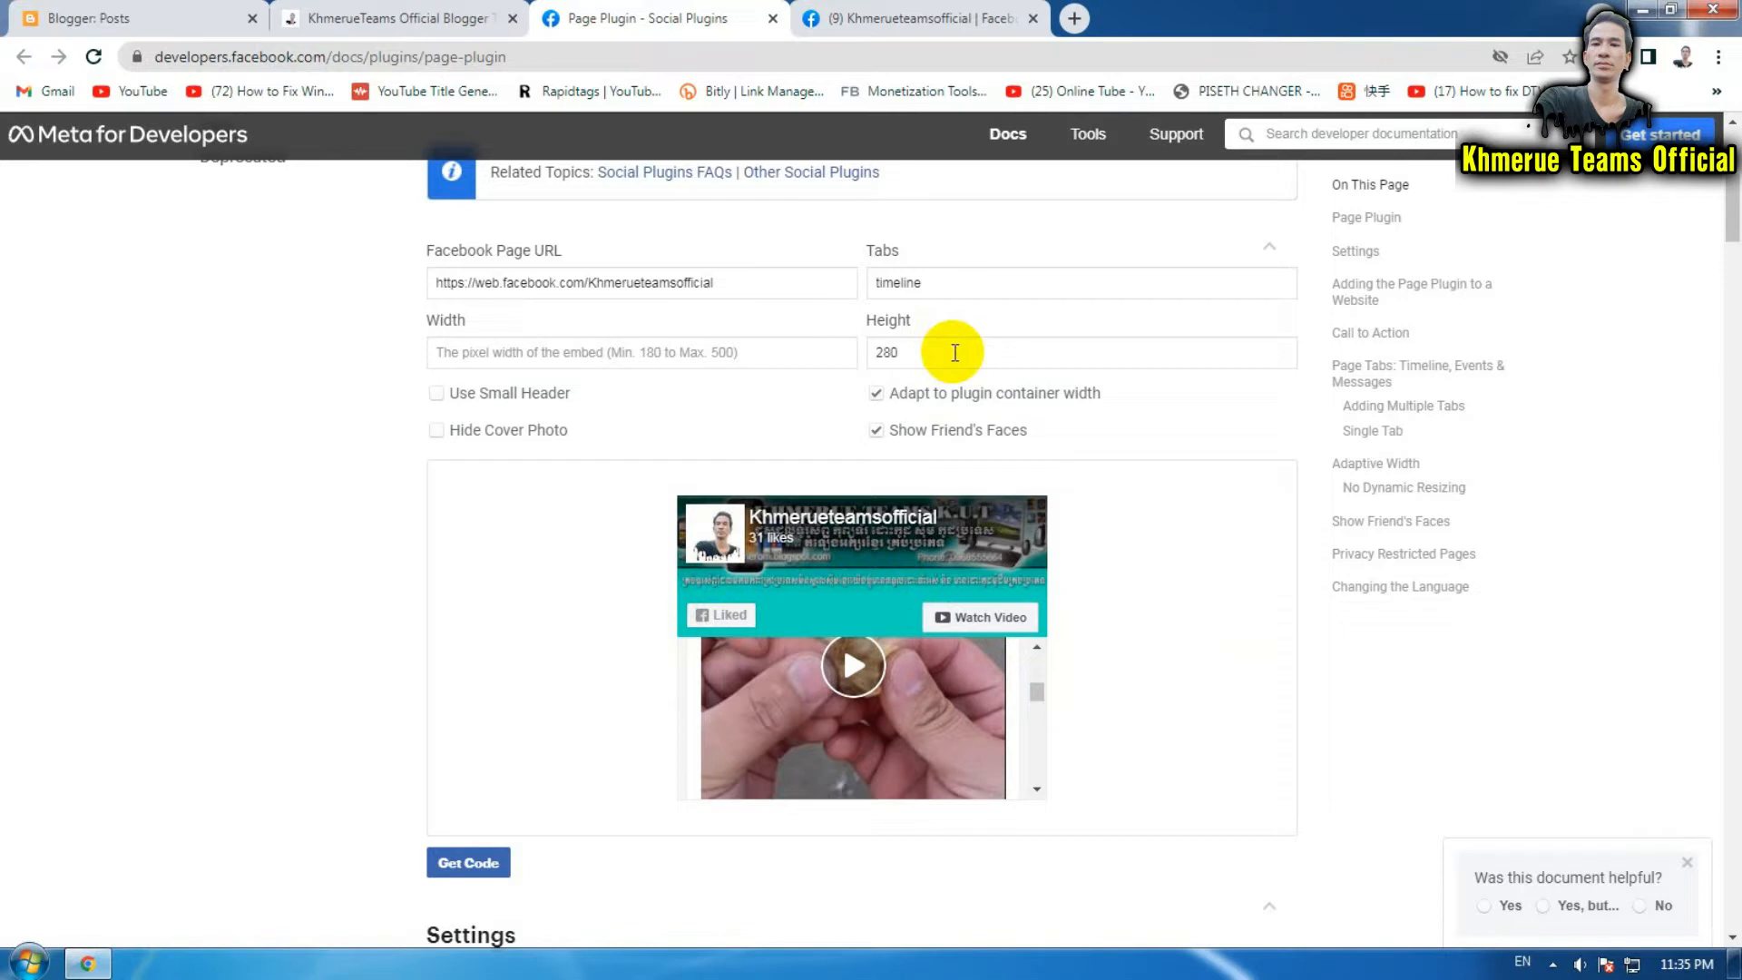
pyautogui.click(1243, 690)
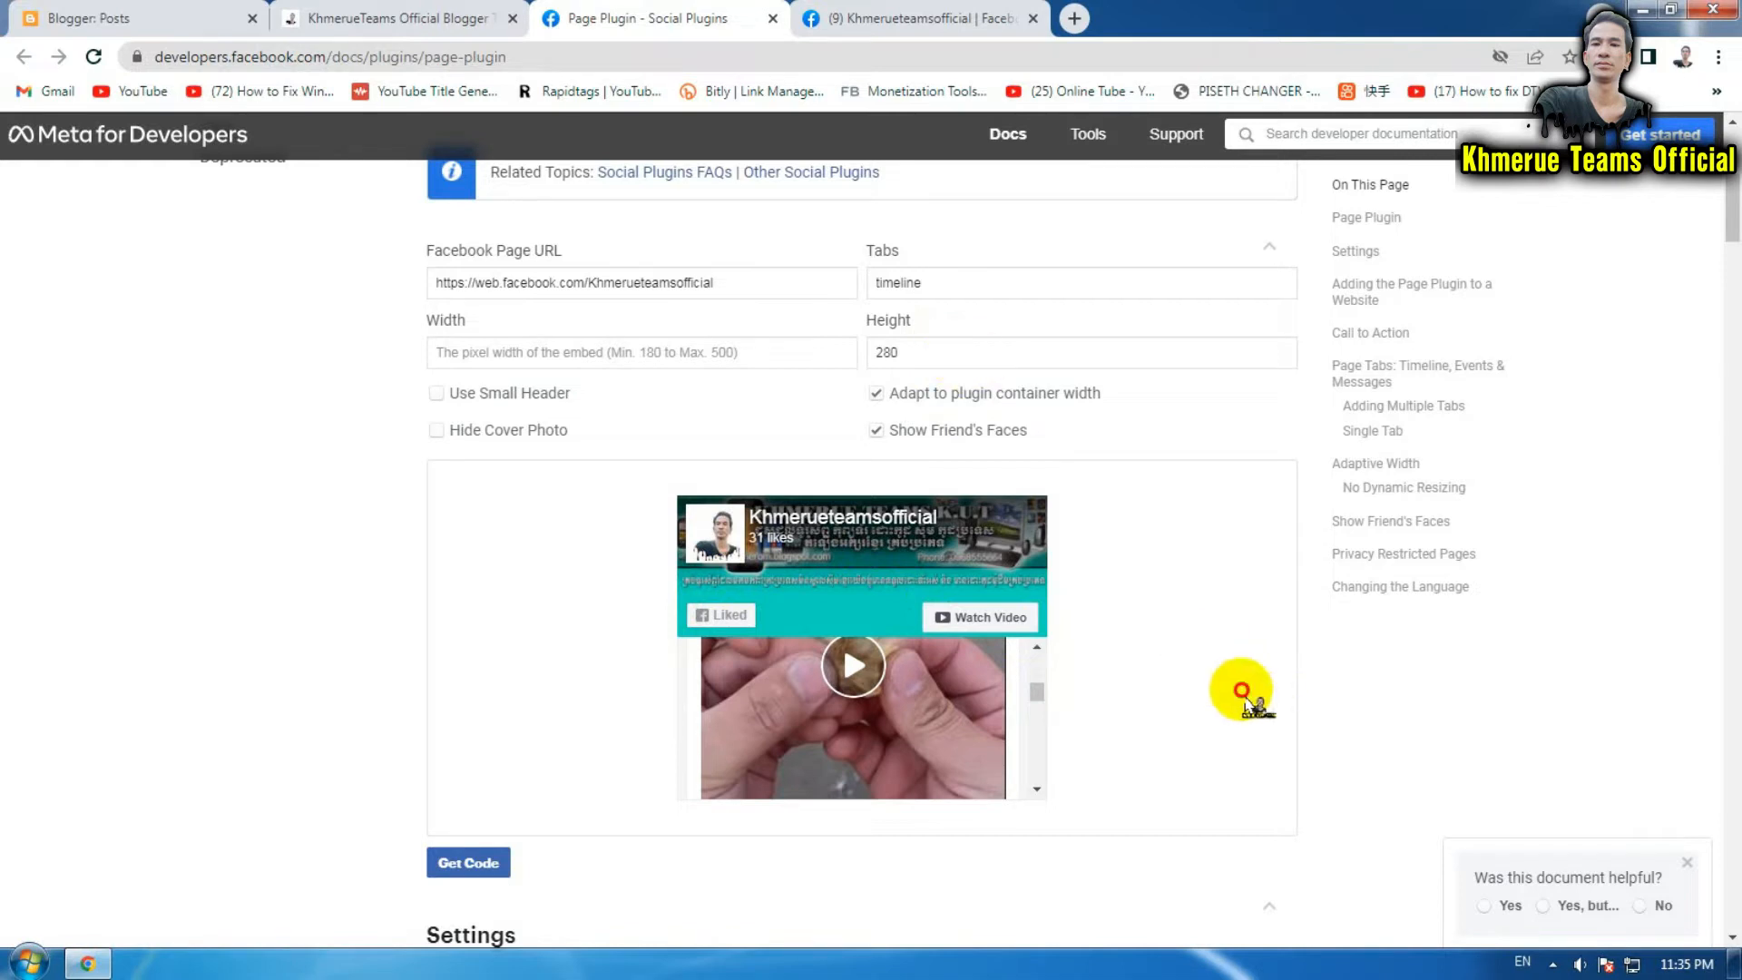
pyautogui.click(215, 679)
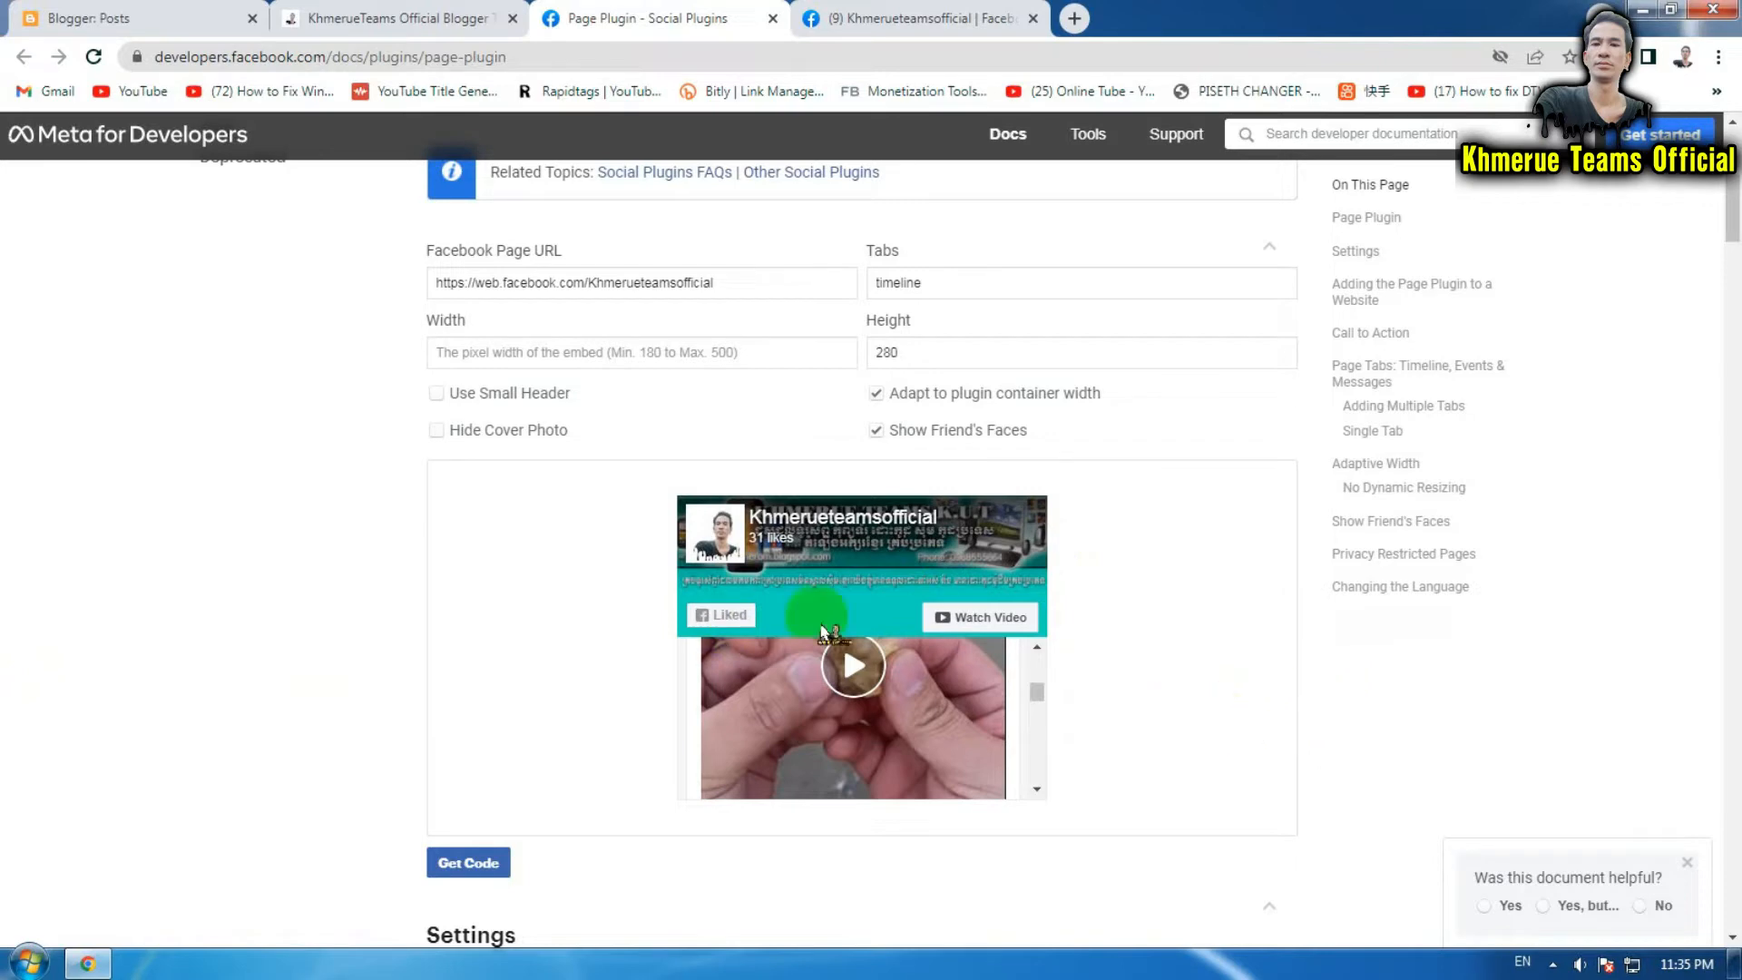
pyautogui.scroll(-2, 828, 633)
pyautogui.scroll(-2, 828, 633)
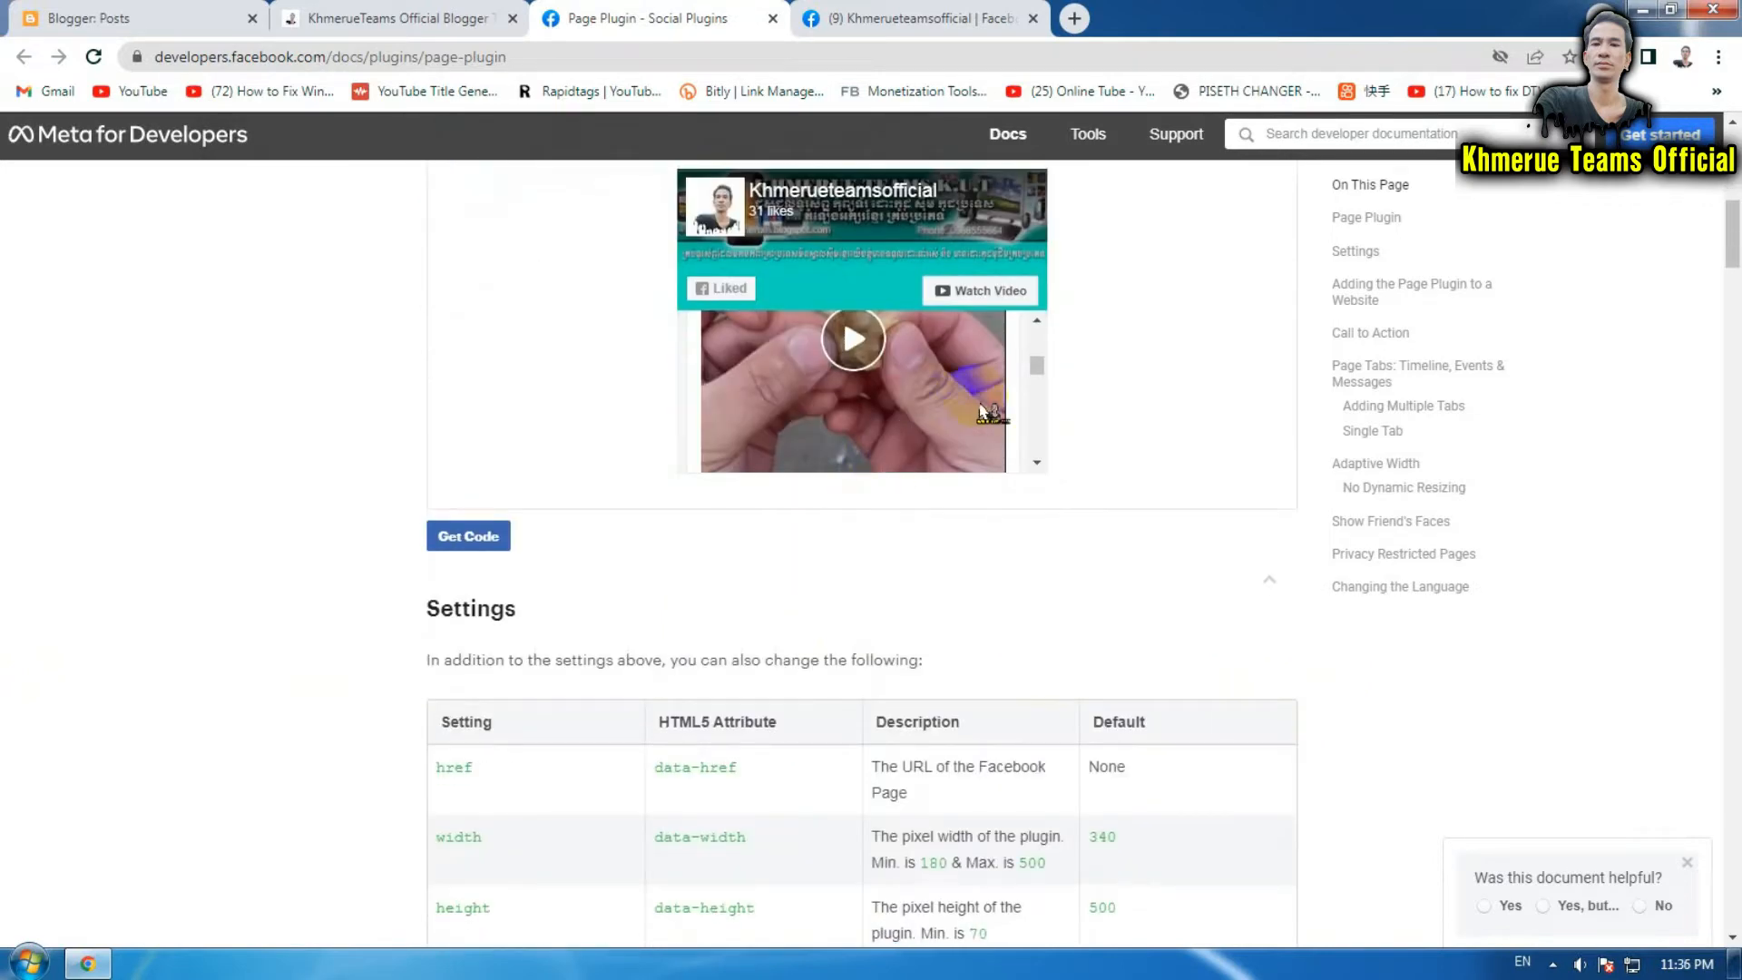
pyautogui.scroll(-2, 985, 404)
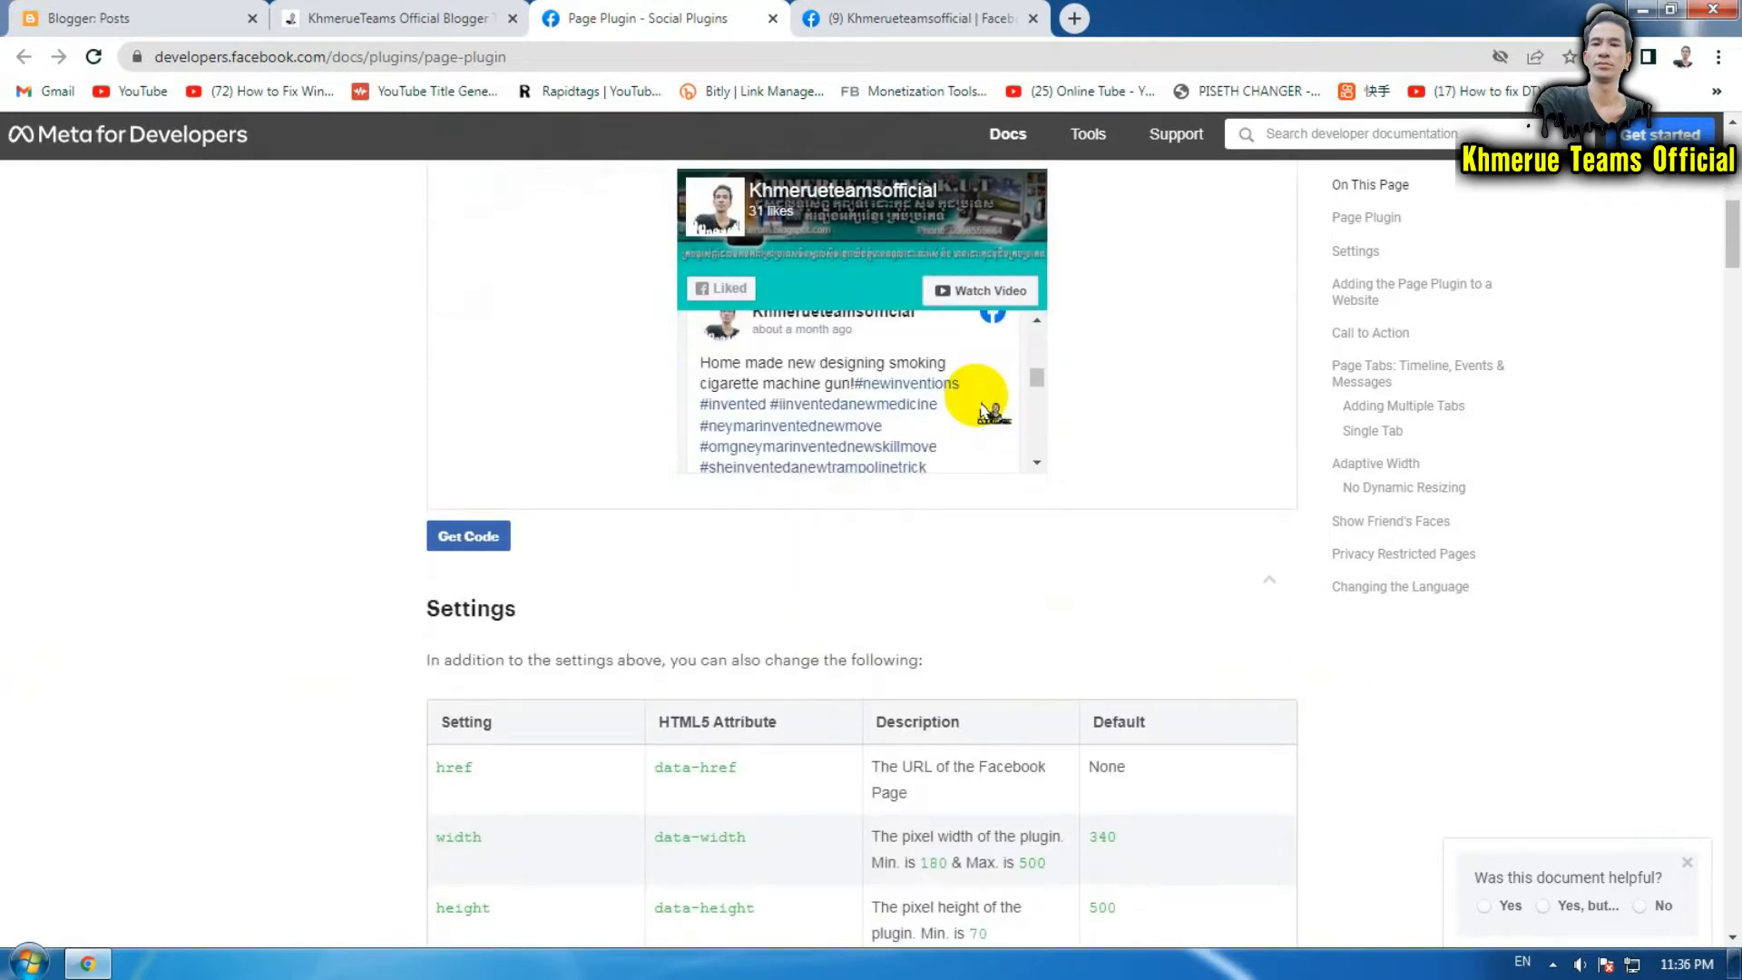
# - Generate the plugin's embed code and copy the complete iFrame version
pyautogui.click(471, 542)
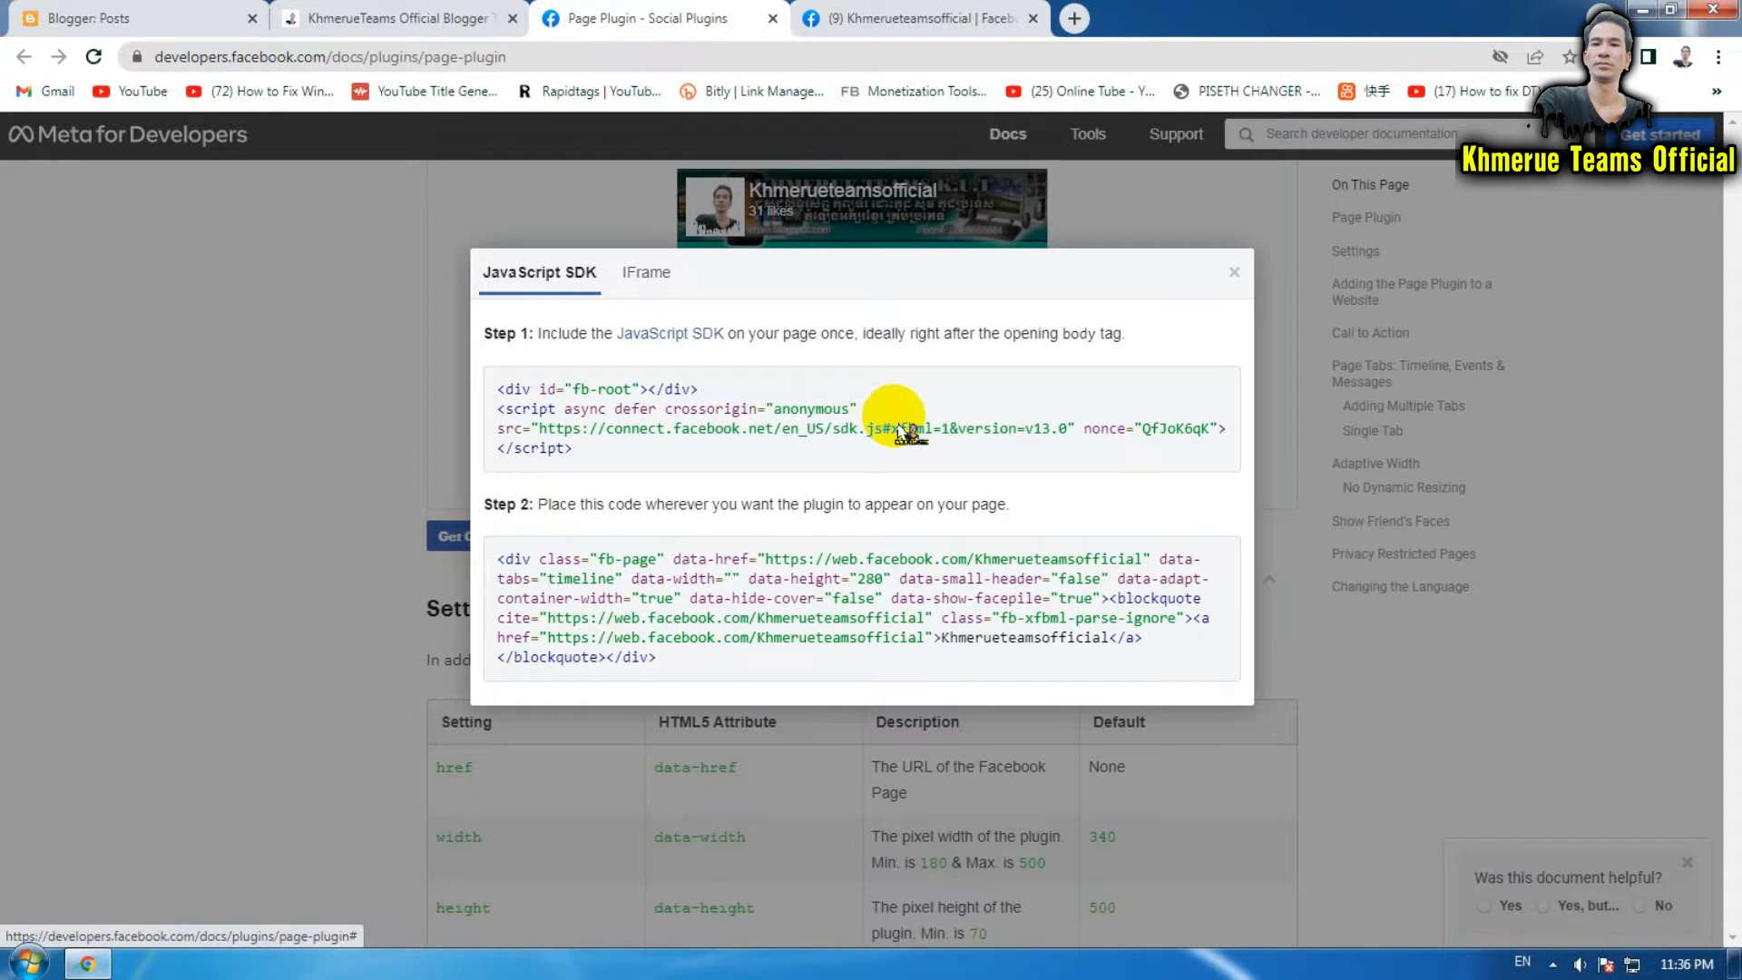
pyautogui.click(645, 272)
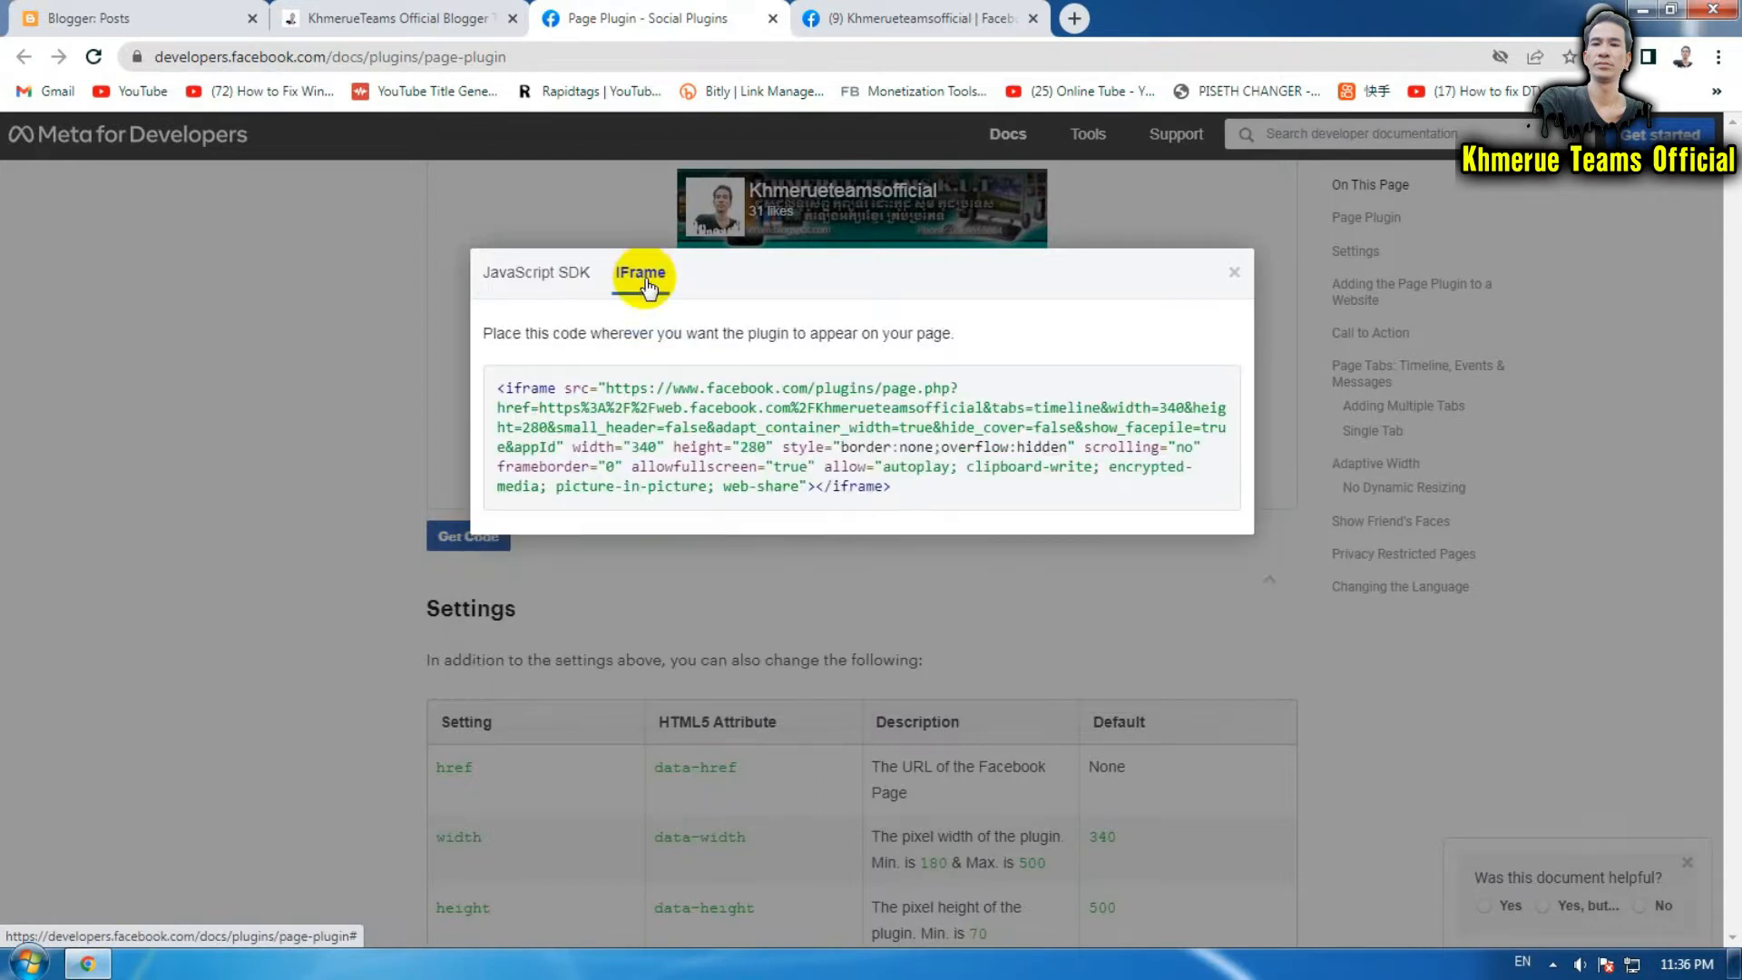
pyautogui.click(910, 491)
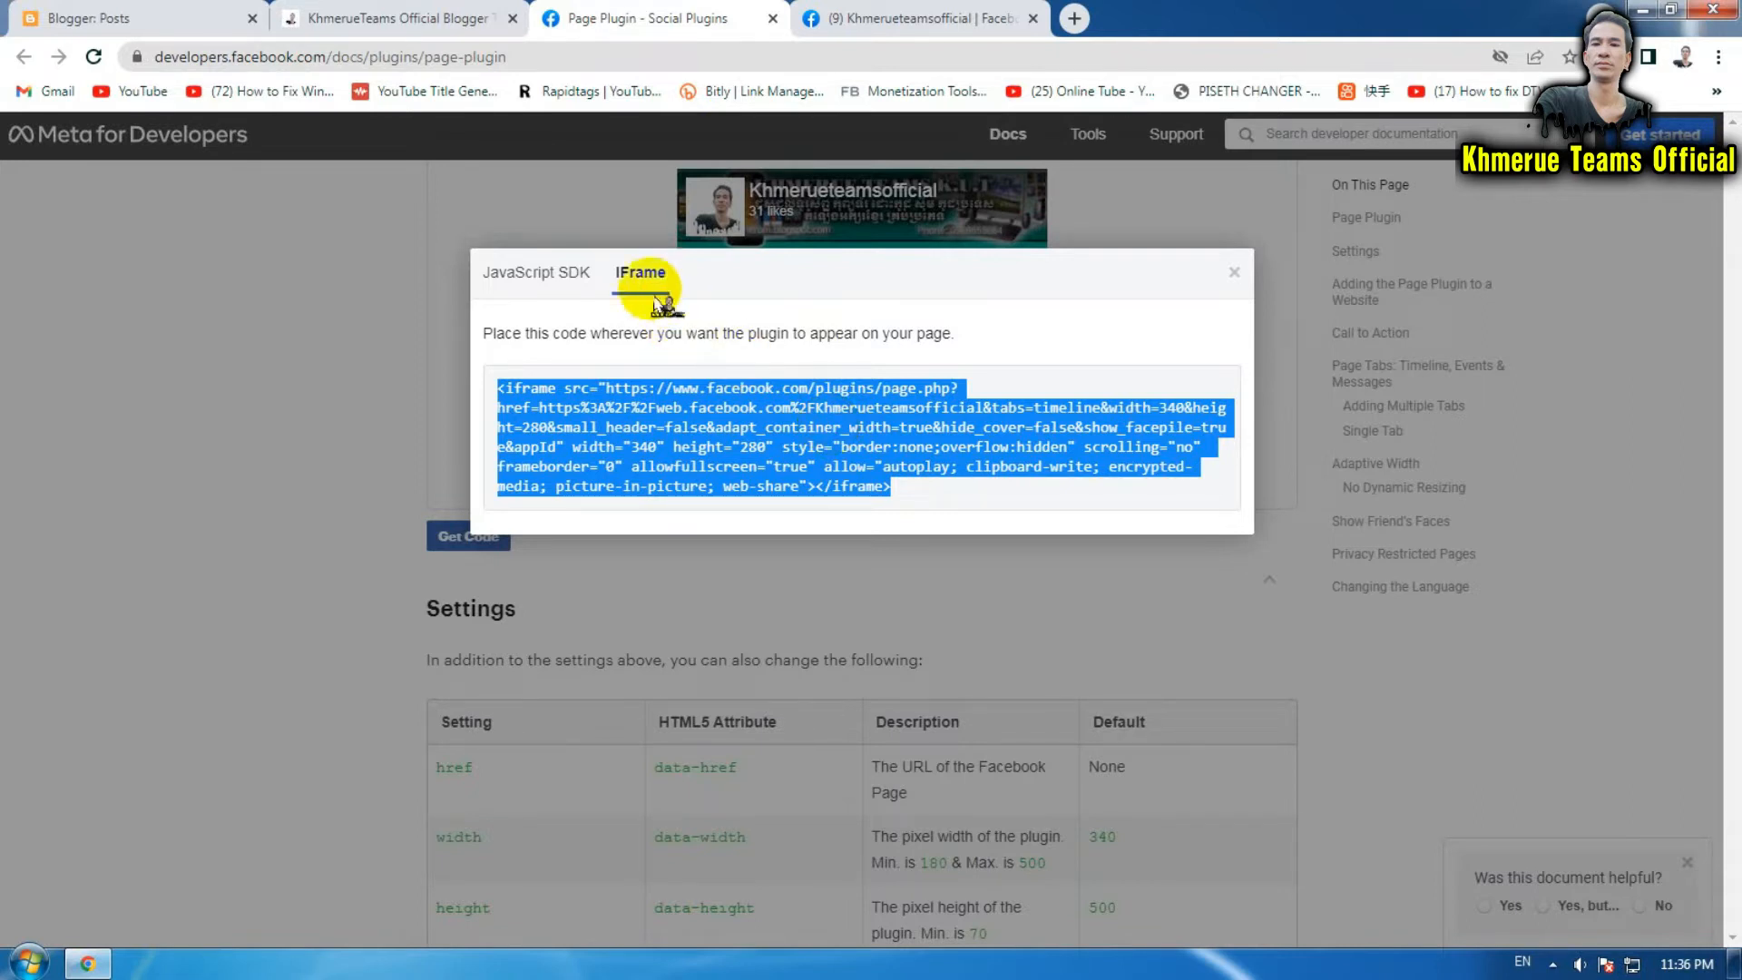
pyautogui.rightClick(744, 404)
pyautogui.click(781, 420)
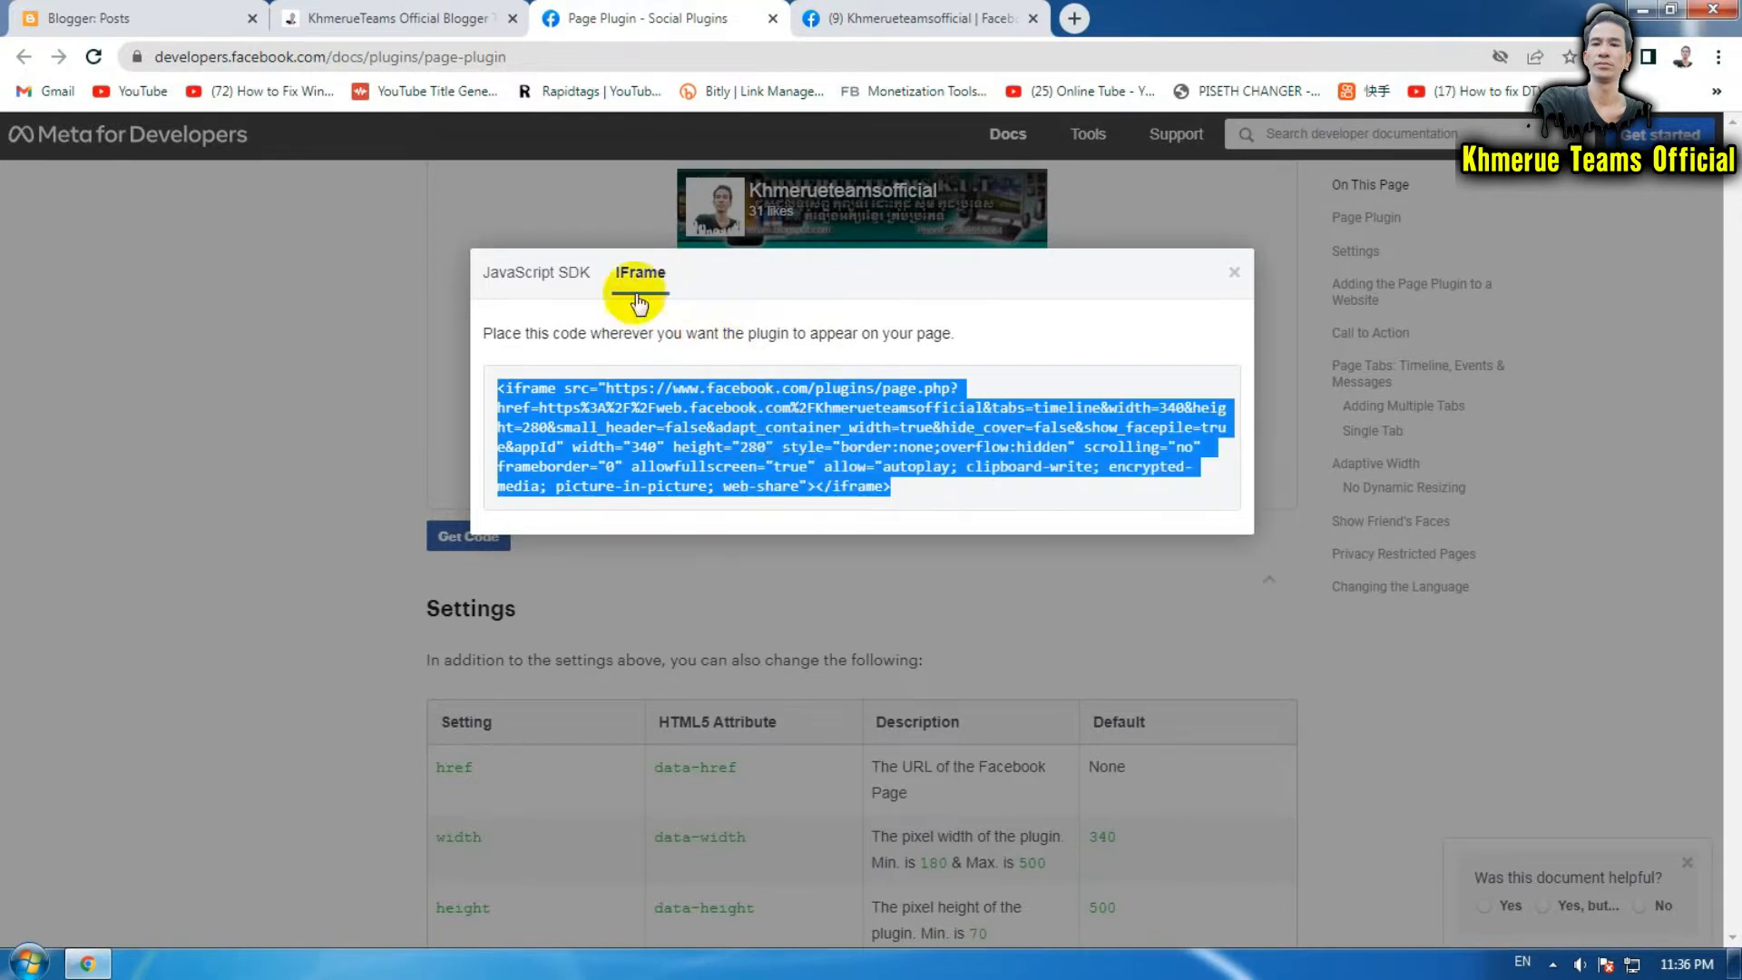
# - Switch to the Blogger dashboard and open the blog's Layout page
pyautogui.click(427, 18)
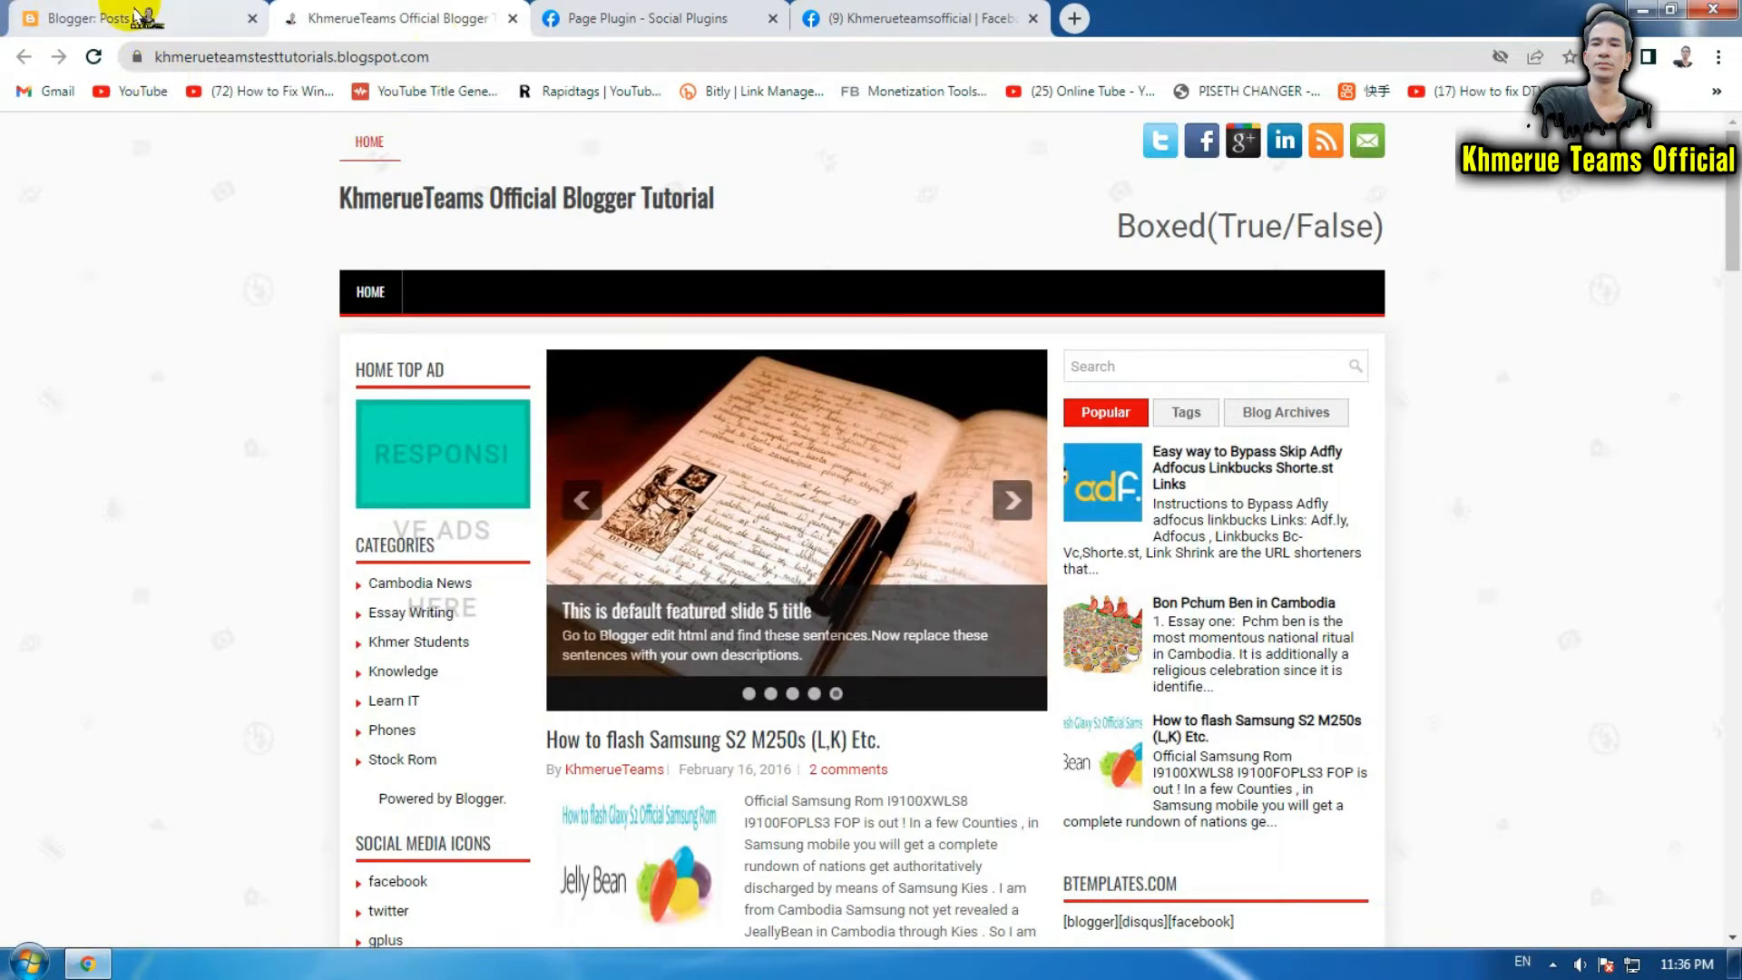
pyautogui.click(82, 19)
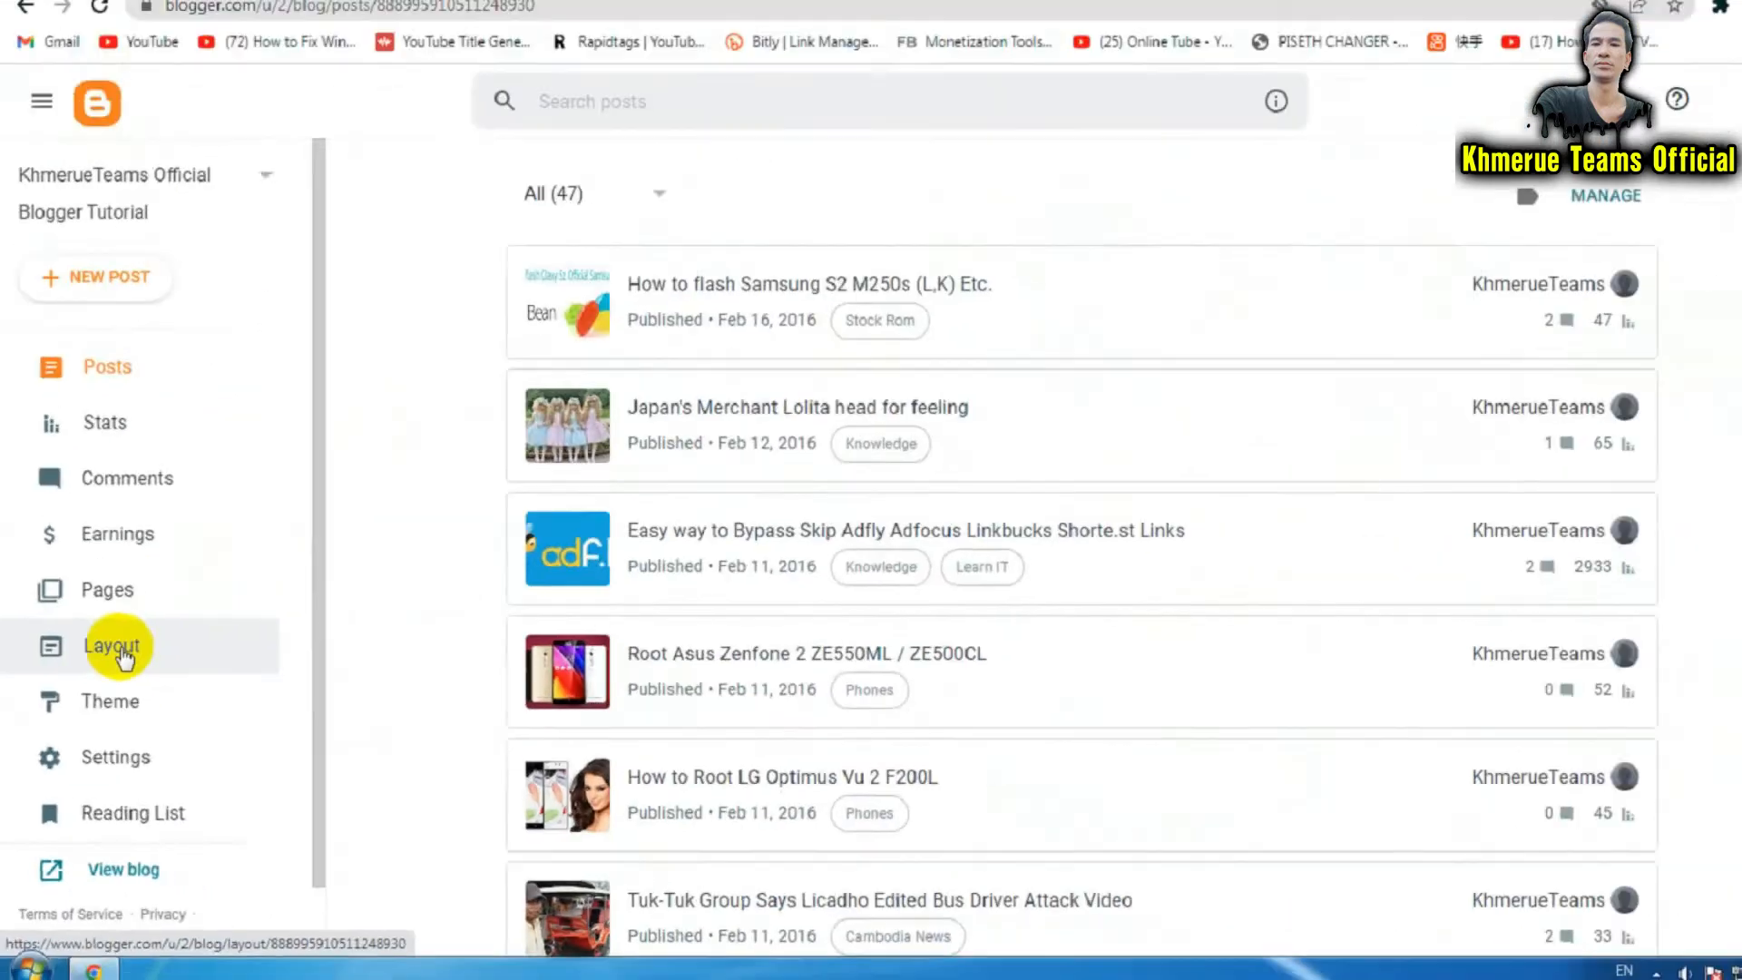
pyautogui.click(228, 488)
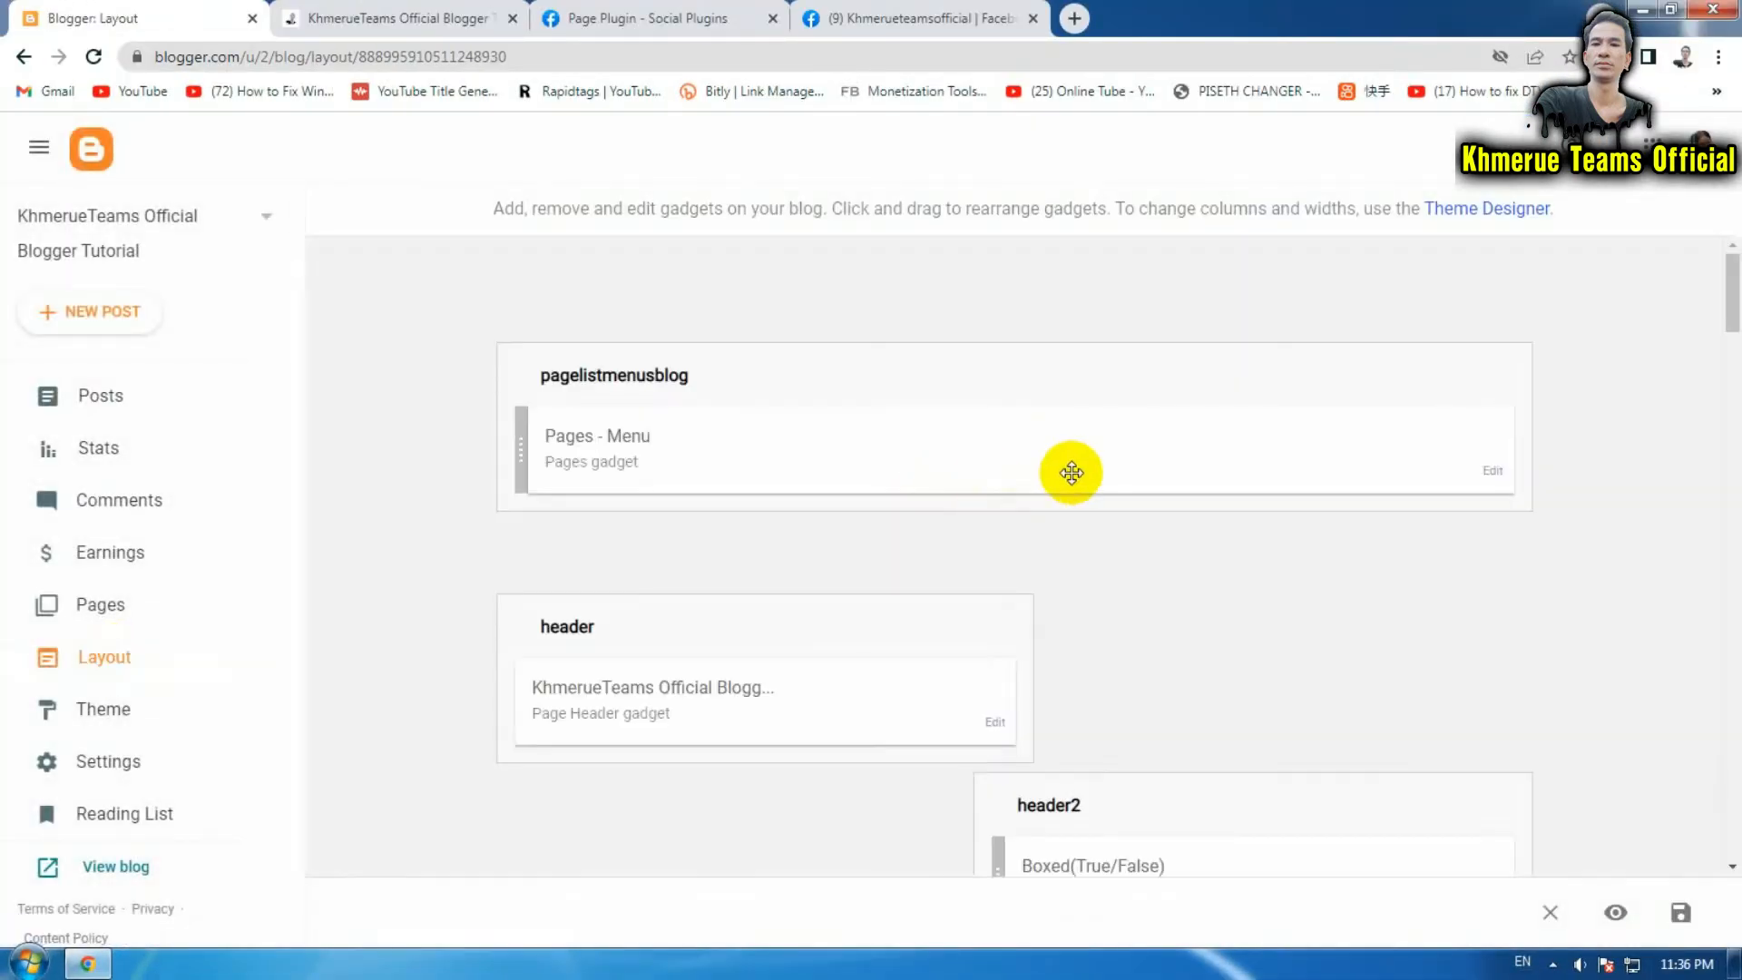
# - Compare the live blog's sidebar with the layout and add an HTML/JavaScript gadget to the sidebartab1 section
pyautogui.scroll(-5, 1070, 472)
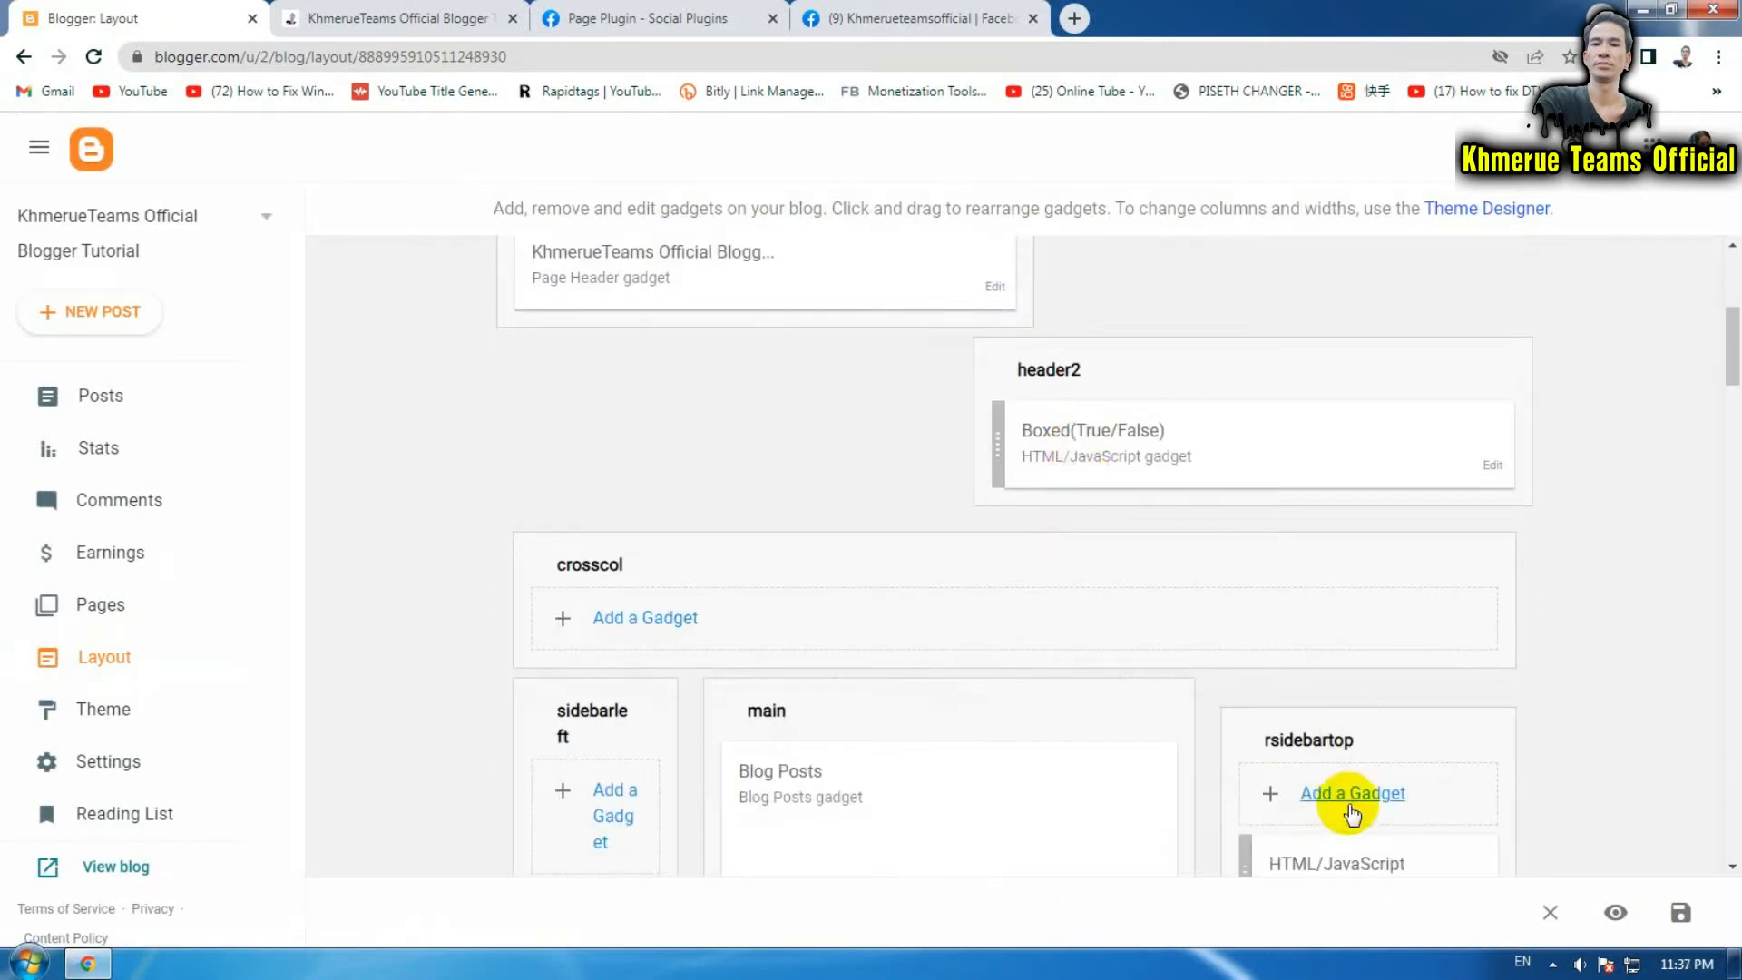
pyautogui.click(458, 20)
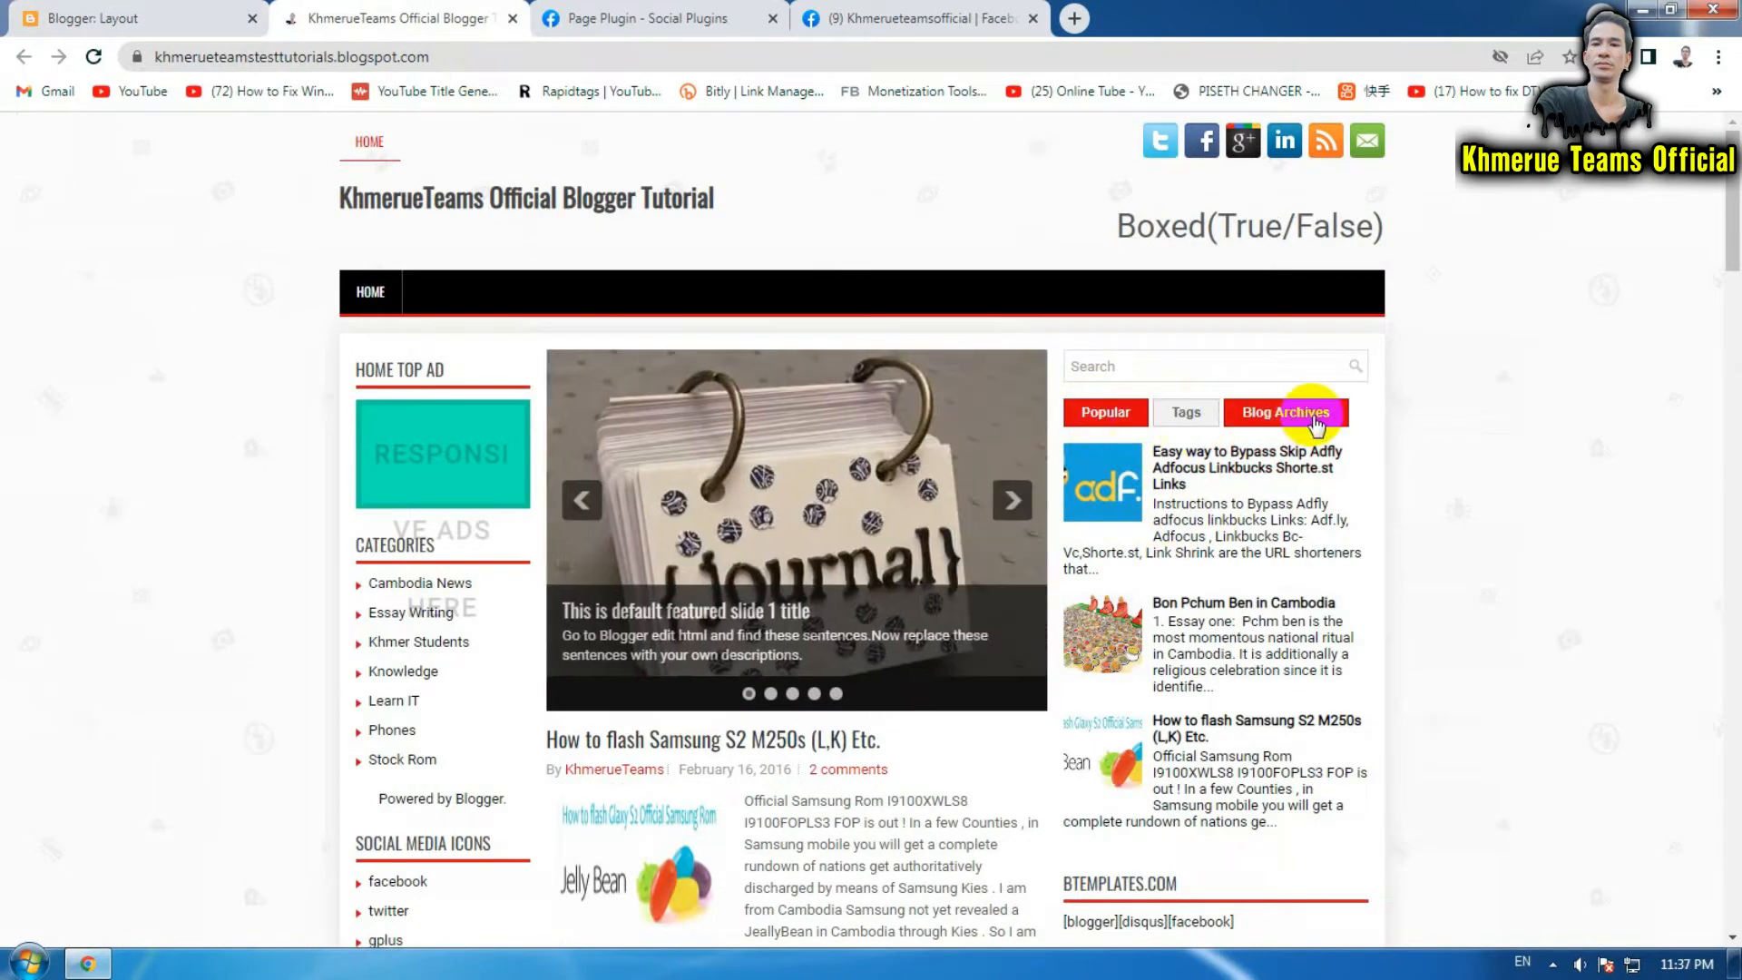
pyautogui.click(161, 35)
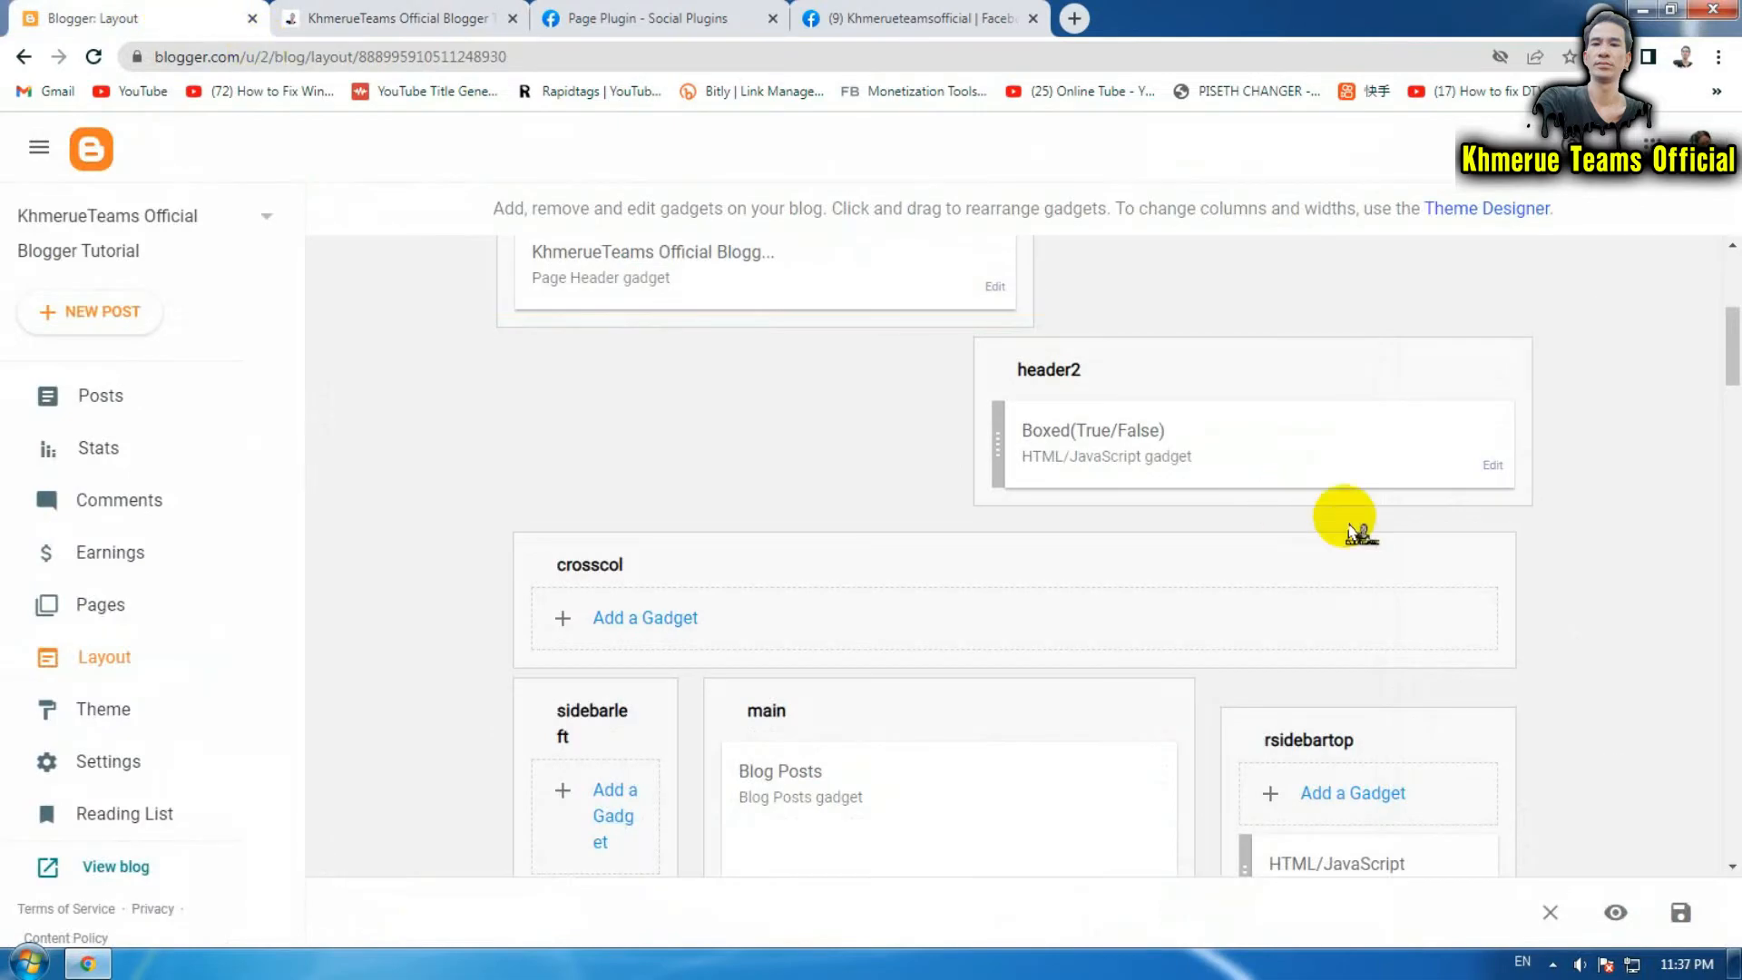
pyautogui.scroll(-5, 1350, 531)
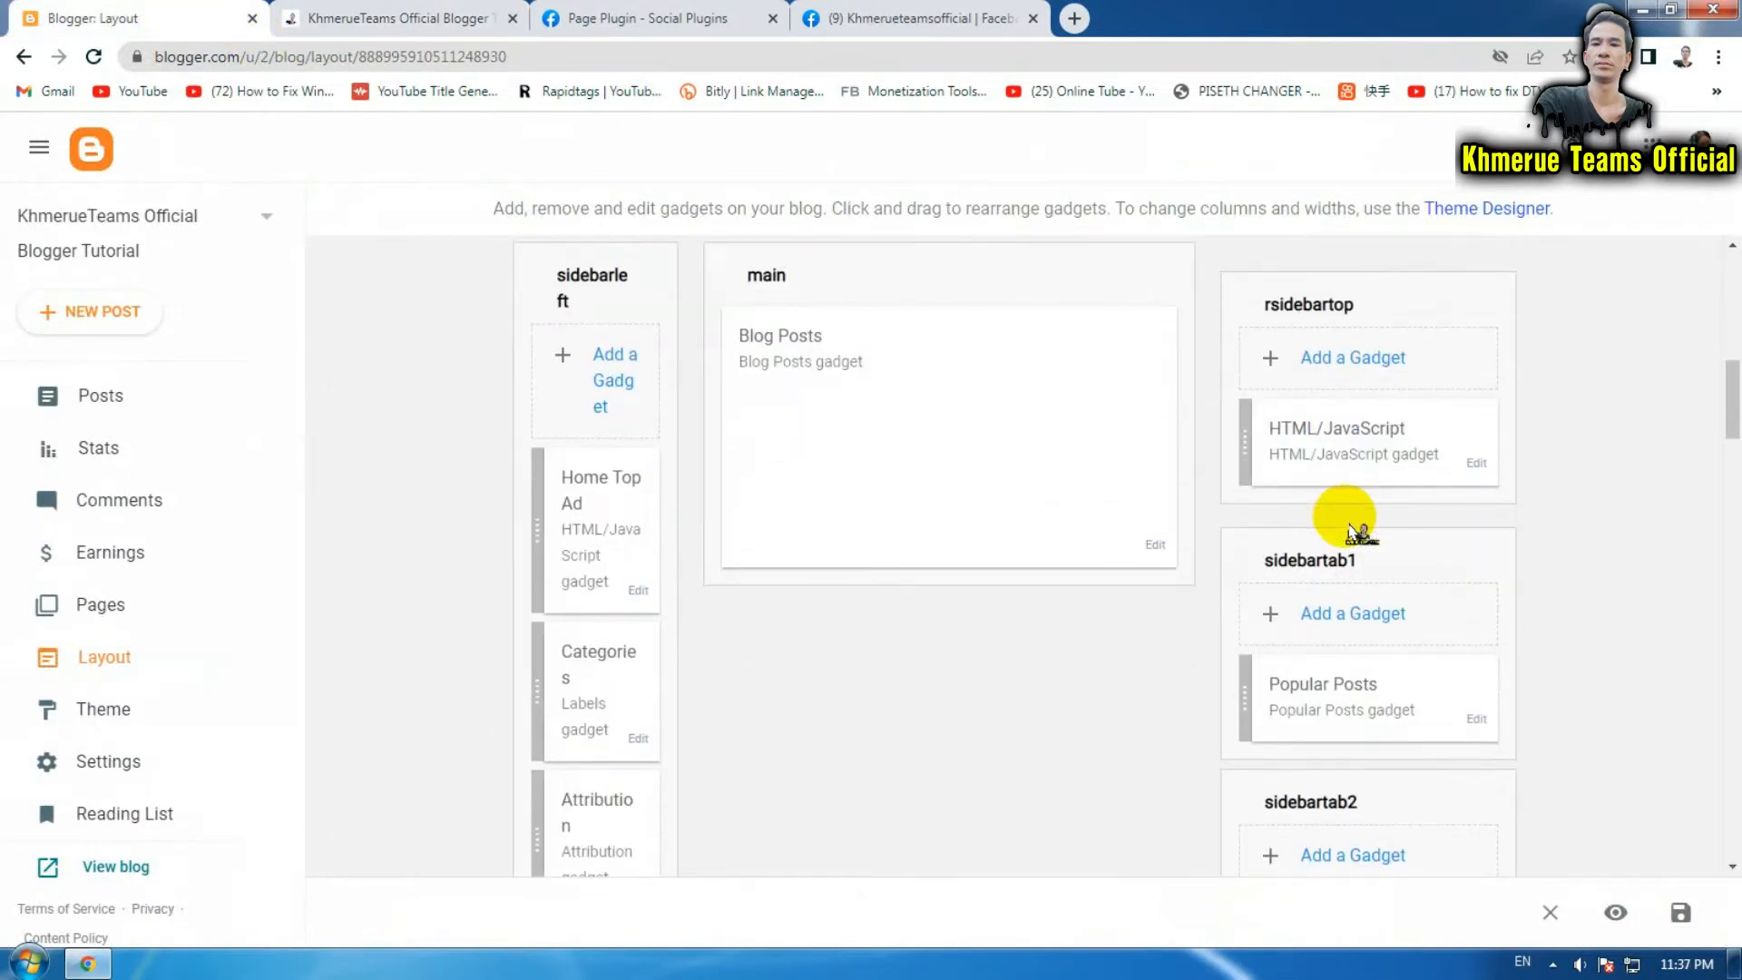
pyautogui.scroll(4, 1349, 531)
pyautogui.scroll(-4, 1343, 518)
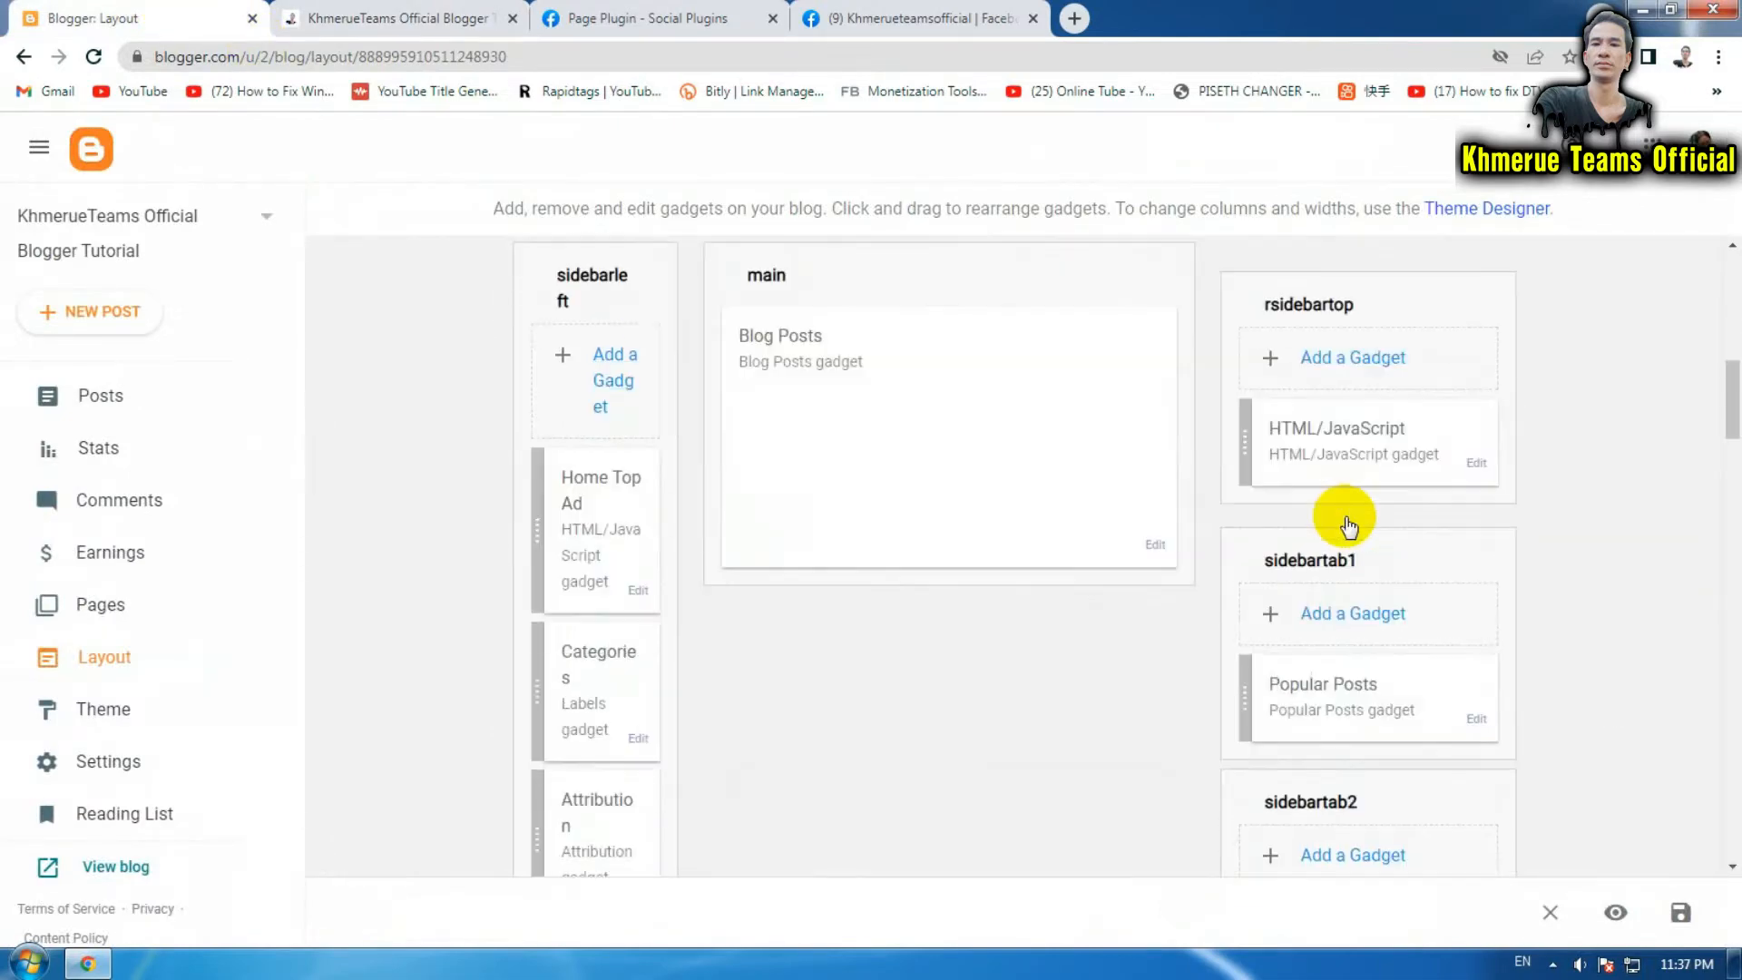
pyautogui.click(1350, 619)
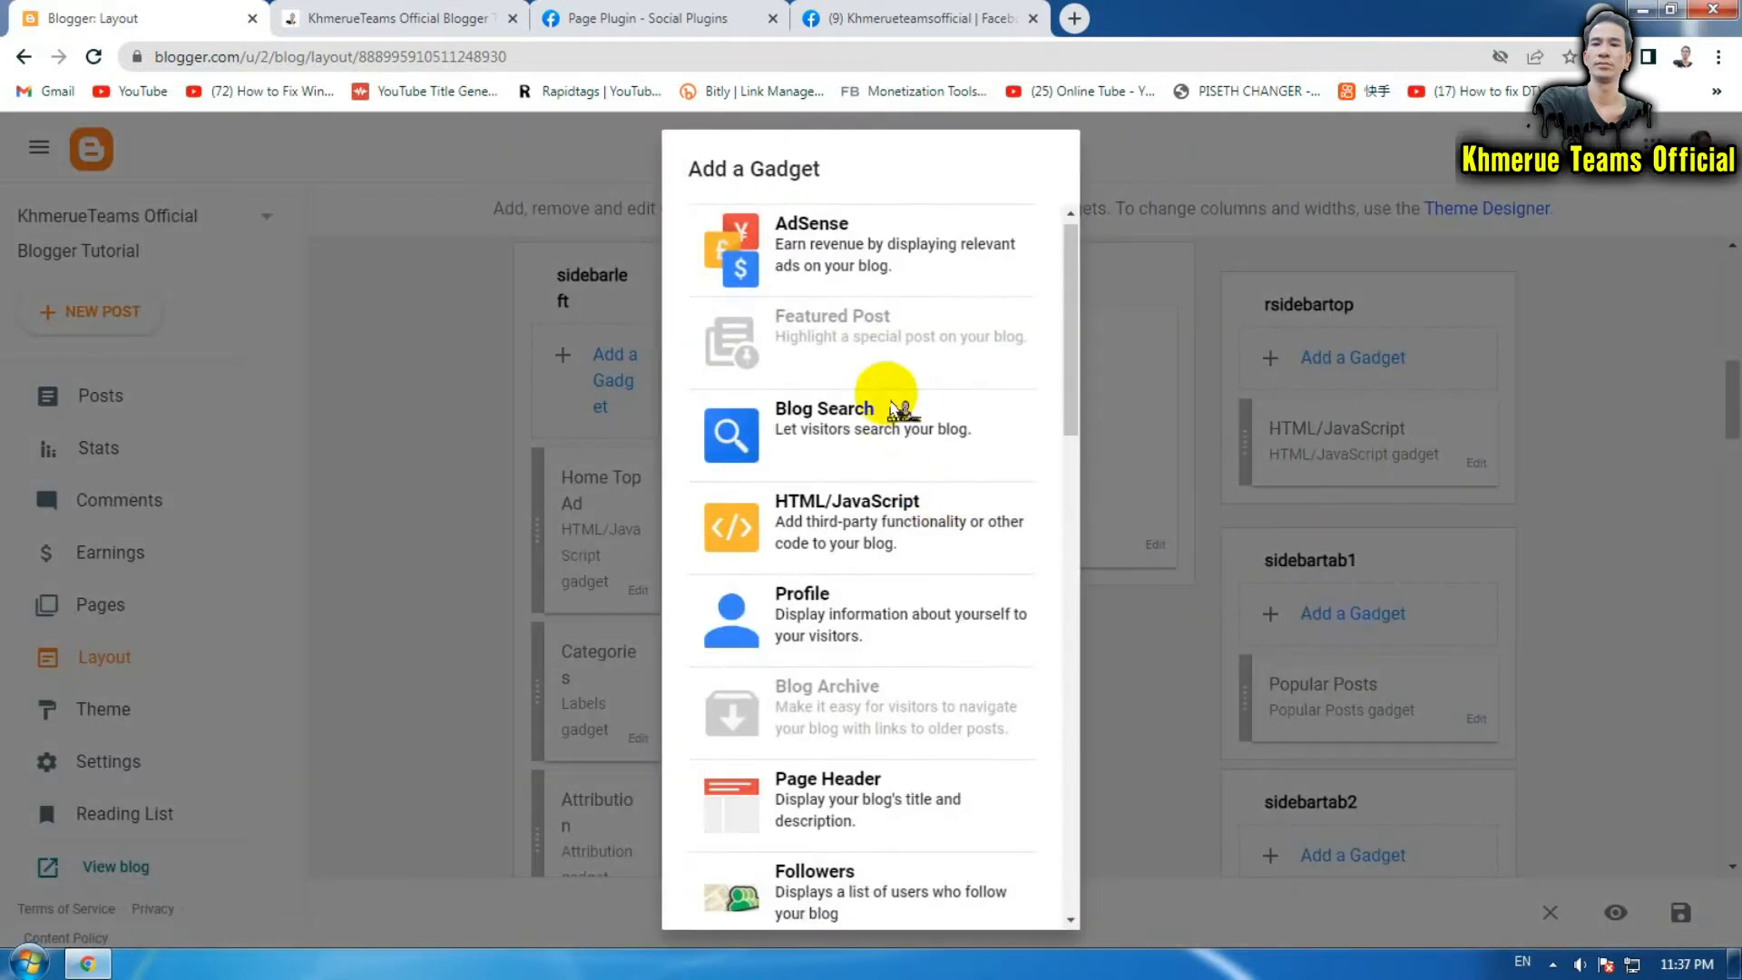
pyautogui.click(890, 539)
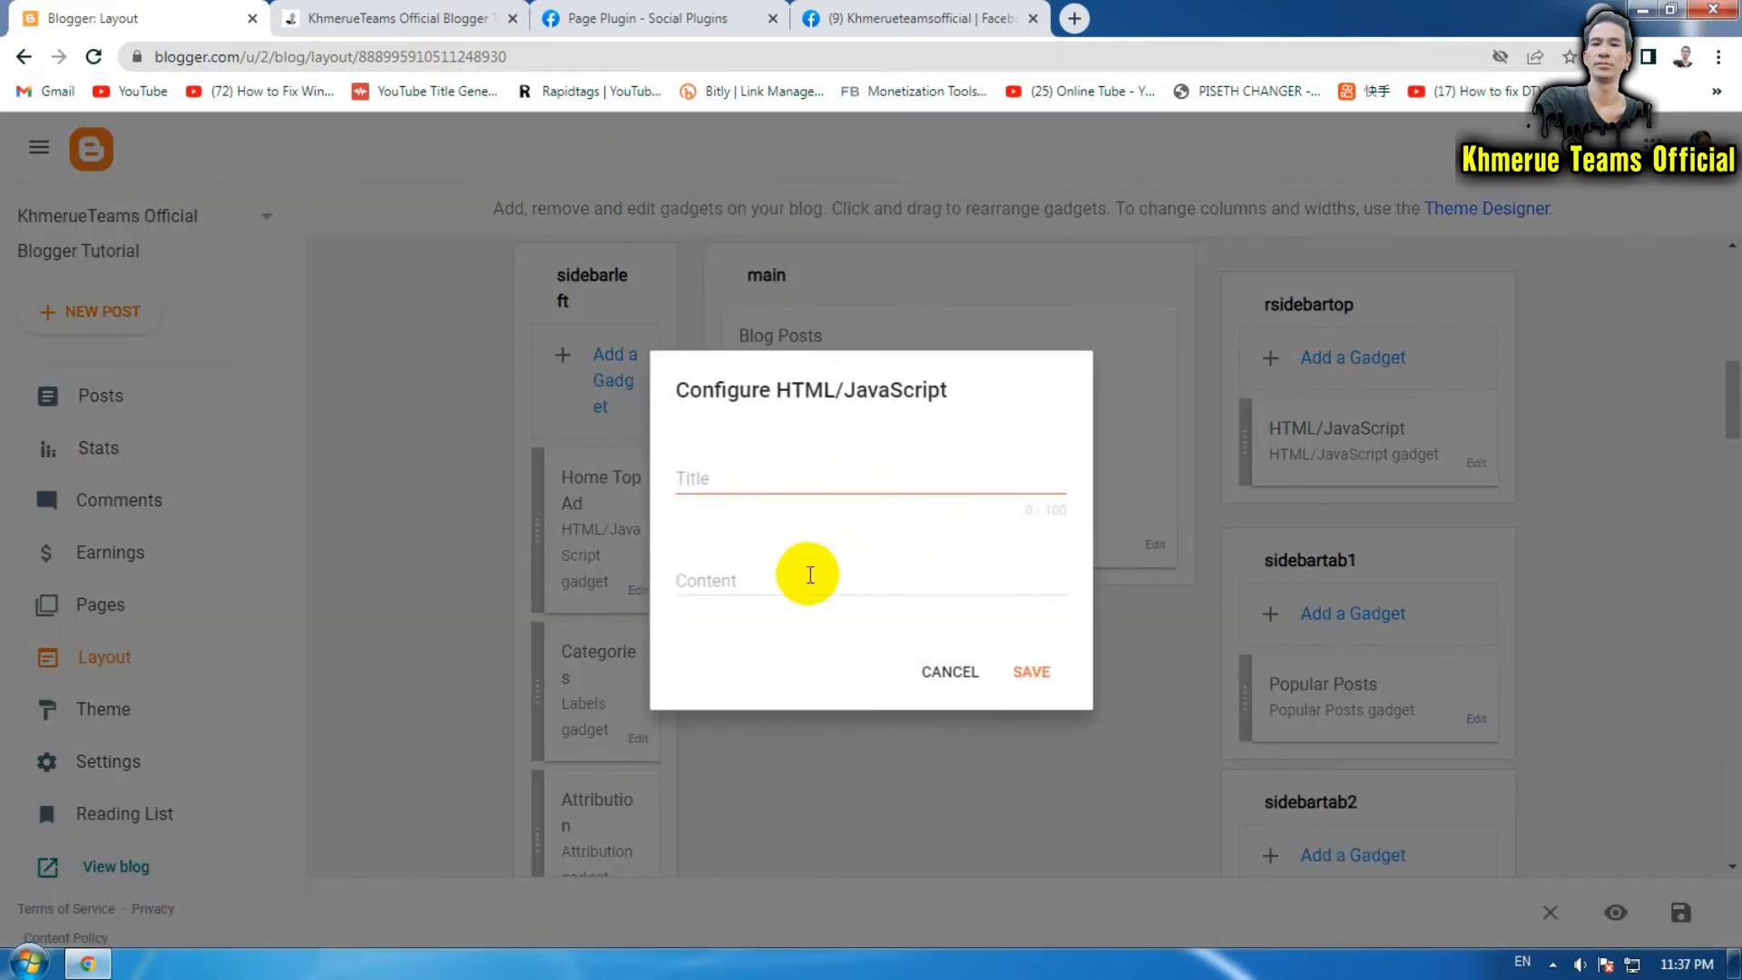
# - Paste the copied iframe code as the gadget's content, title it "ttttttttttt" and save the gadget
pyautogui.click(811, 575)
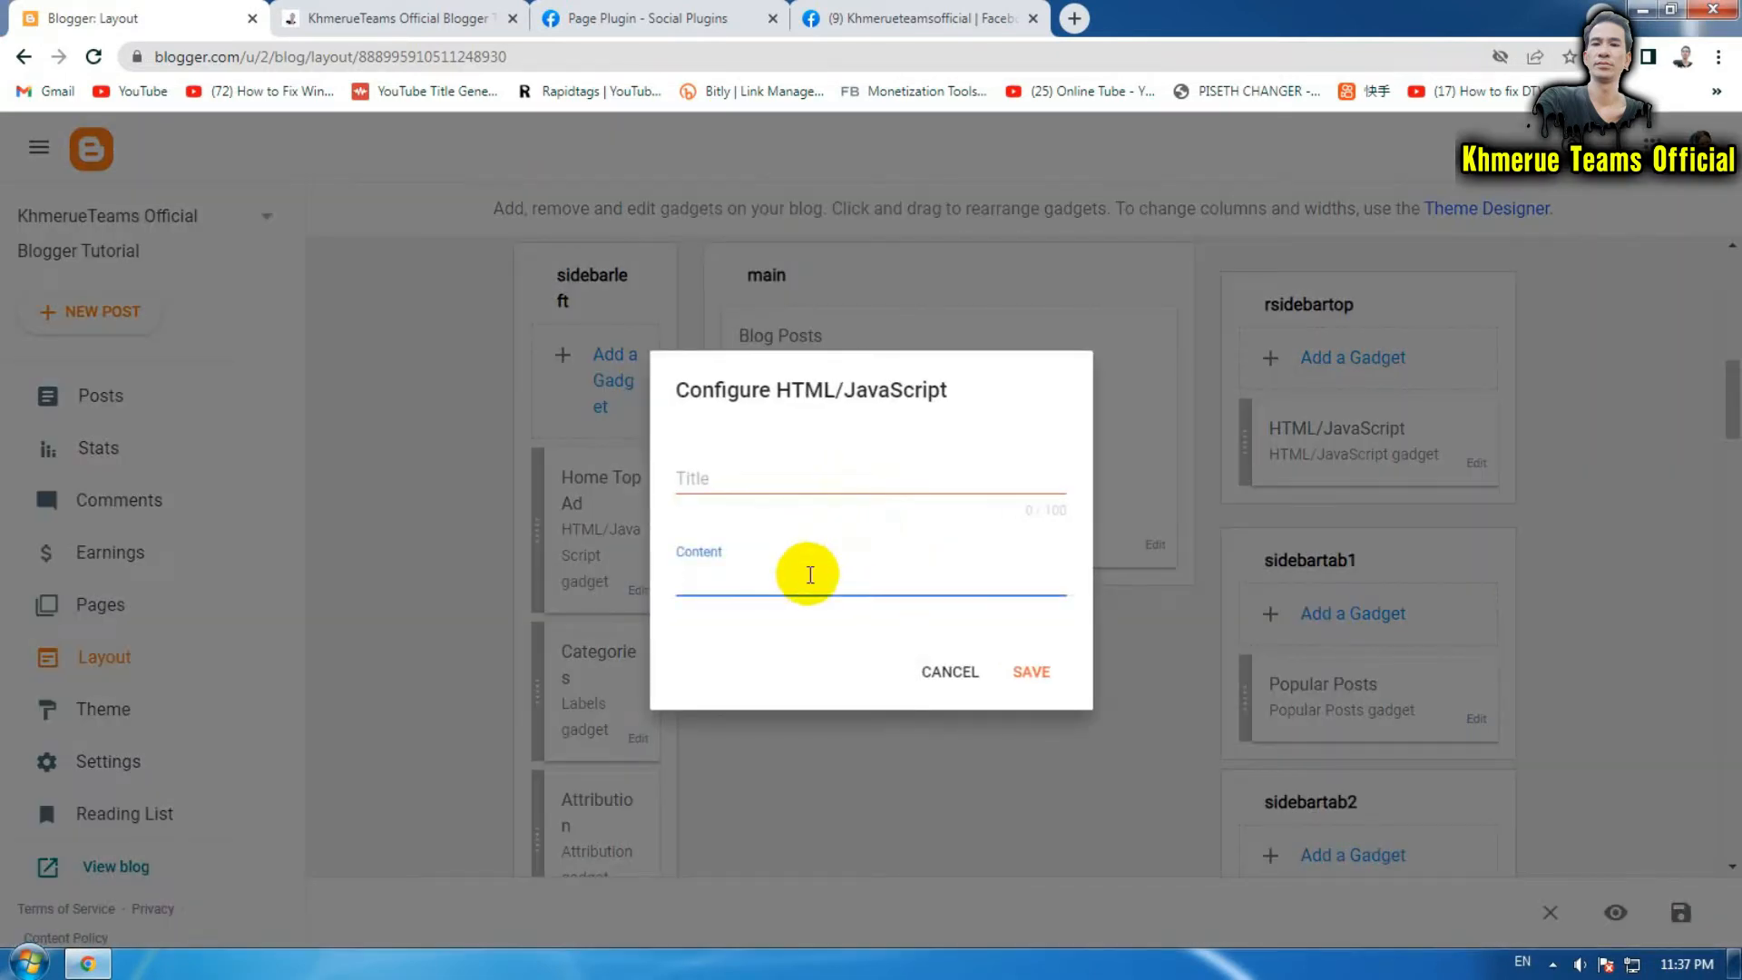
pyautogui.write('<iframe src="https://www.facebook.com/plugins/page.php?href=https%3A%2F%2Fweb.facebook.com%2FKhmerueteamsofficial&tabs=timeline&width=340&height=280&small_header=false&adapt_container_width=true&hide_cover=false&show_facepile=true&appId" width="340" height="280" style="border:none;overflow:hidden" scrolling="no" frameborder="0" allowfullscreen="true" allow="autoplay; clipboard-write; encrypted-media; picture-in-picture; web-share"></iframe>')
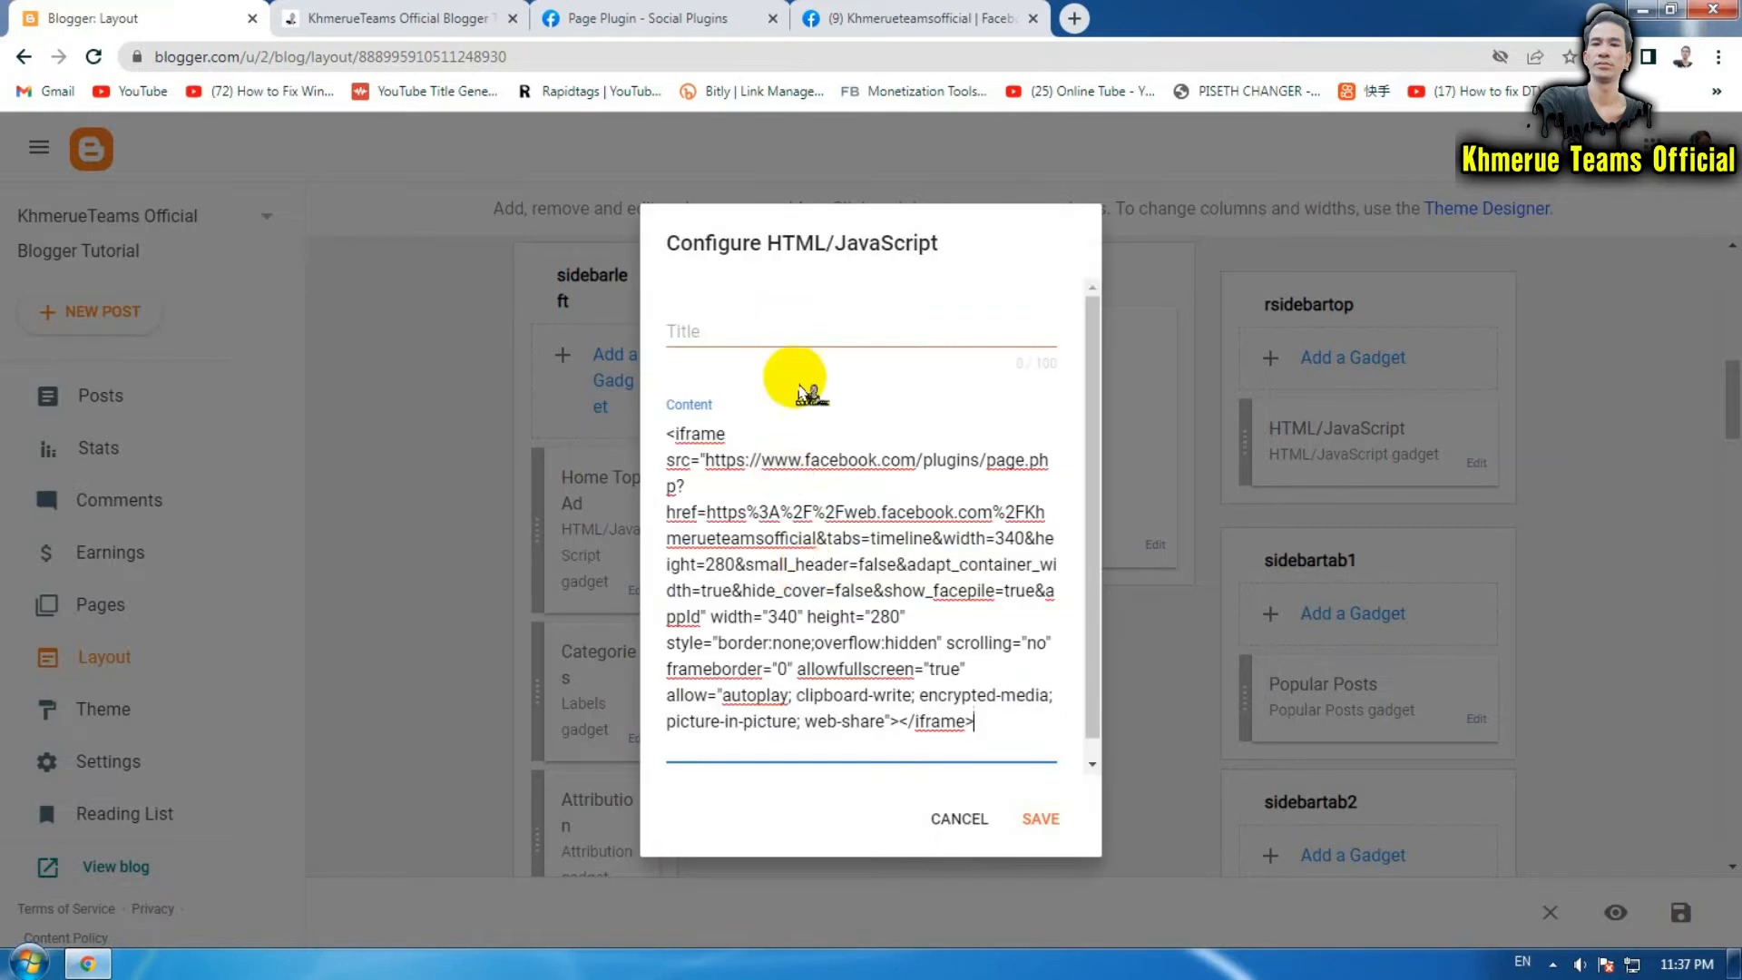
pyautogui.click(825, 333)
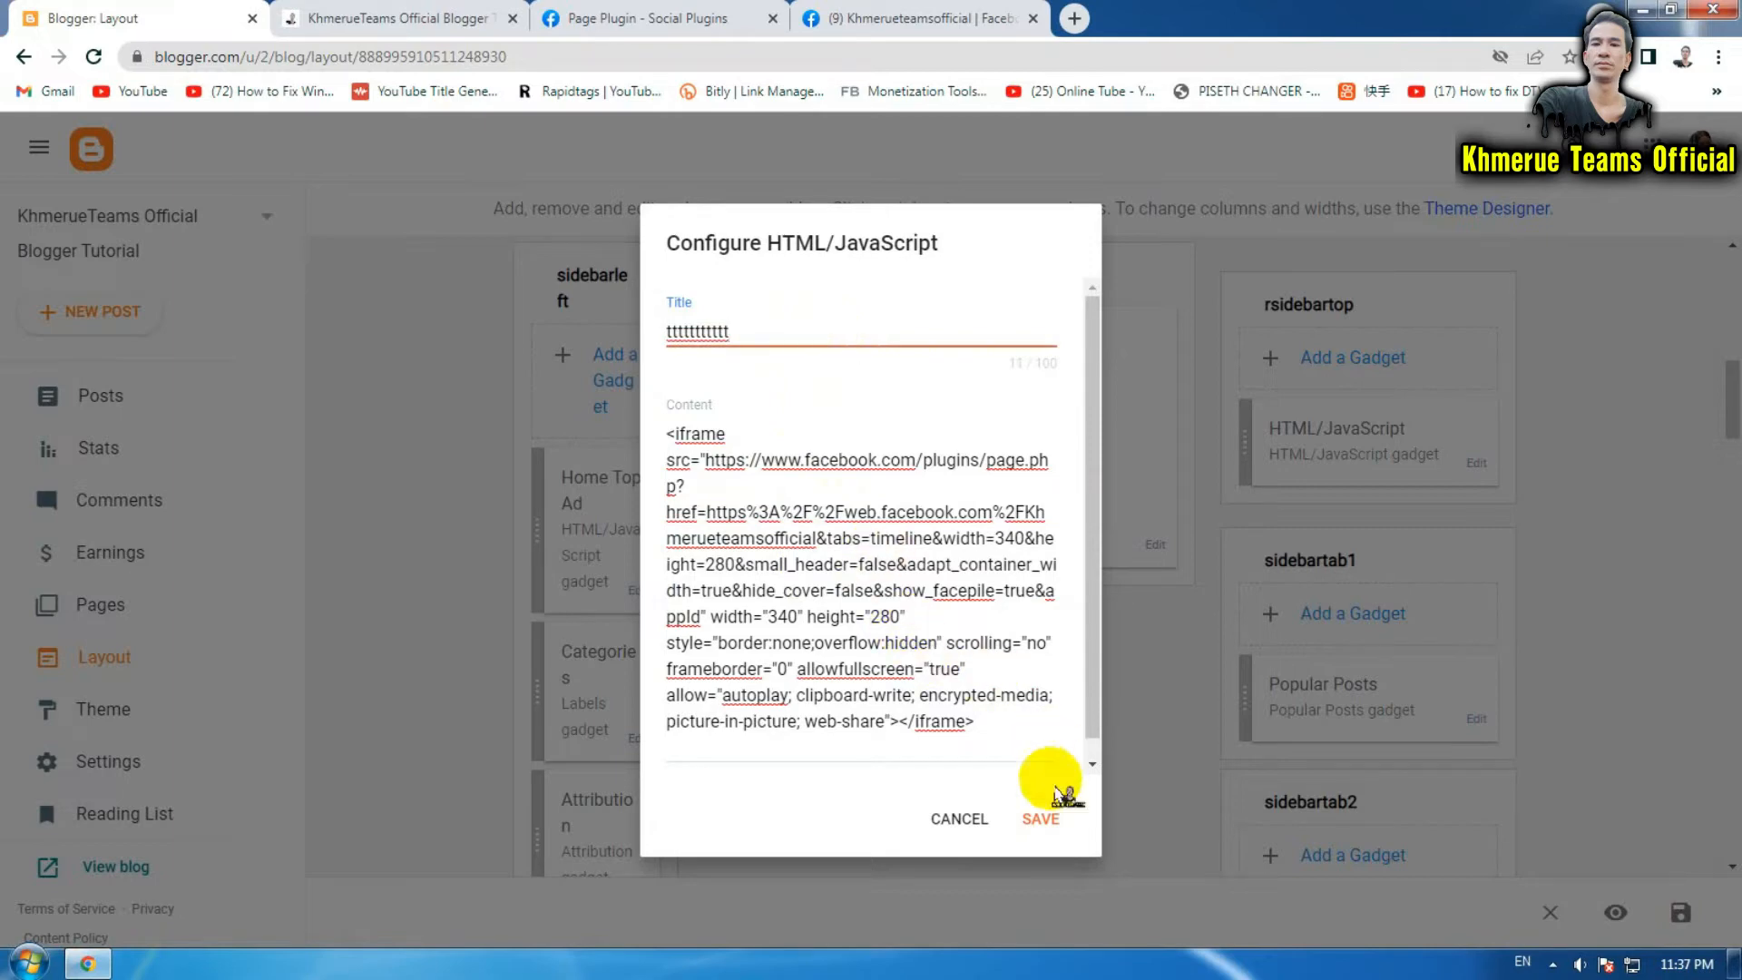
pyautogui.click(1046, 820)
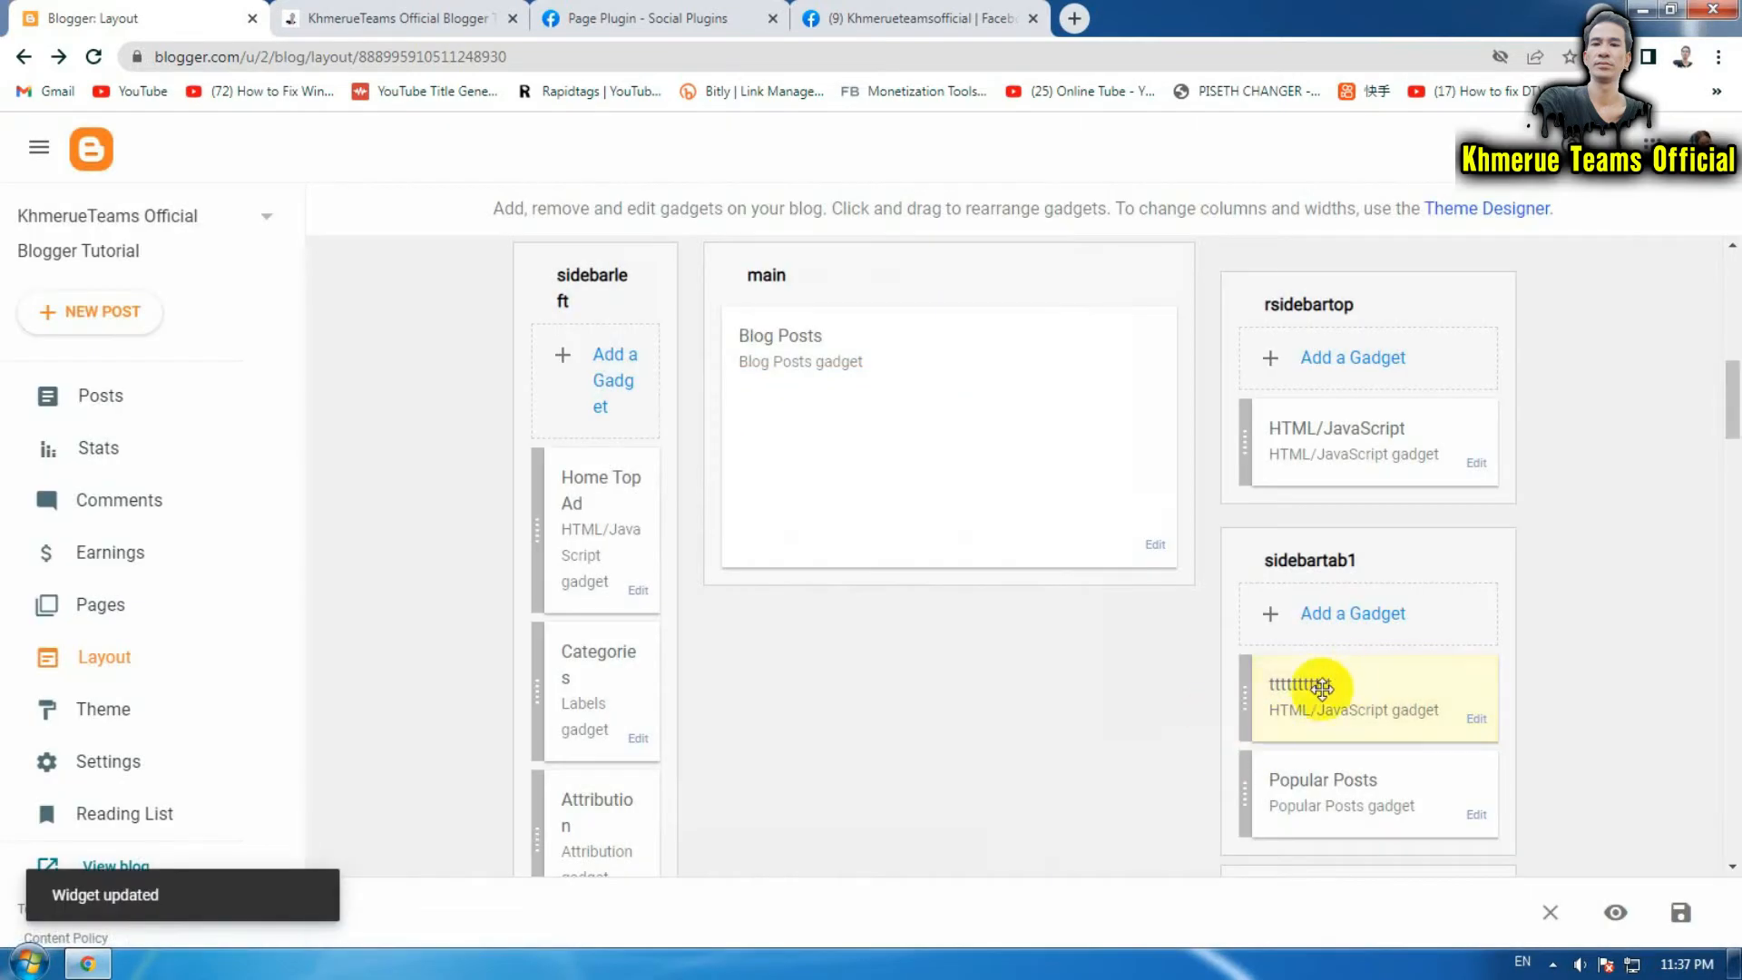
# - Check the new gadget's placement among the sidebar sections and save the layout
pyautogui.scroll(-1, 1584, 704)
pyautogui.scroll(-5, 1584, 704)
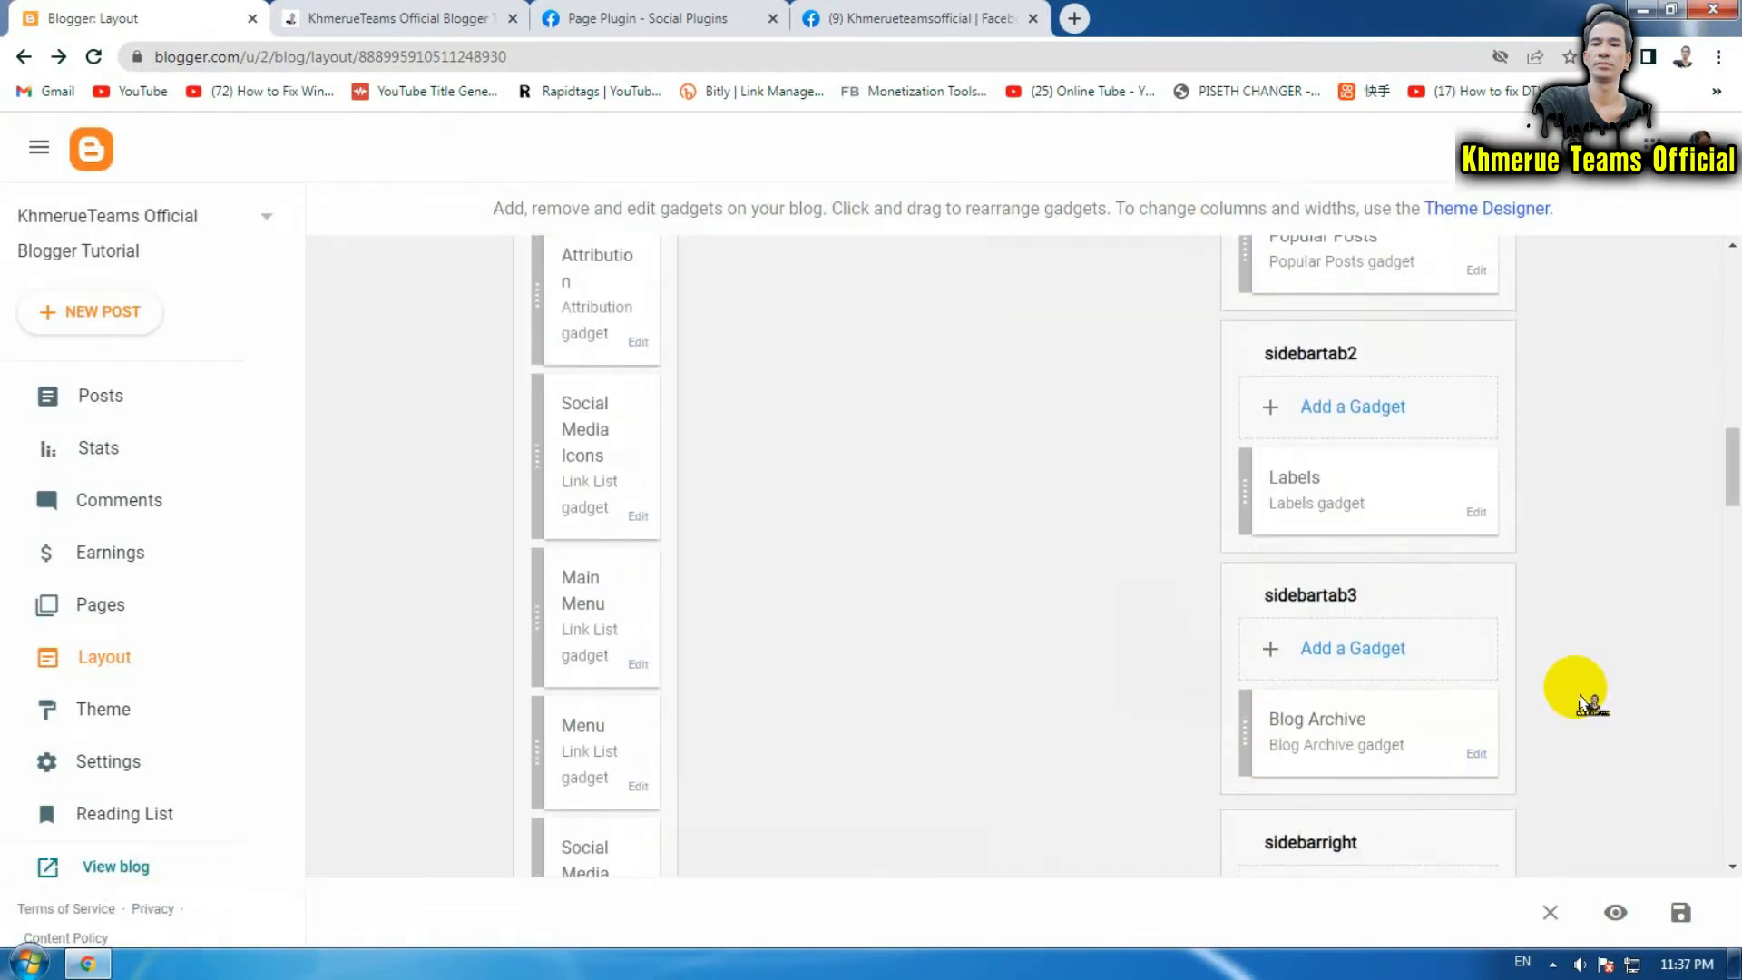
pyautogui.scroll(2, 1584, 703)
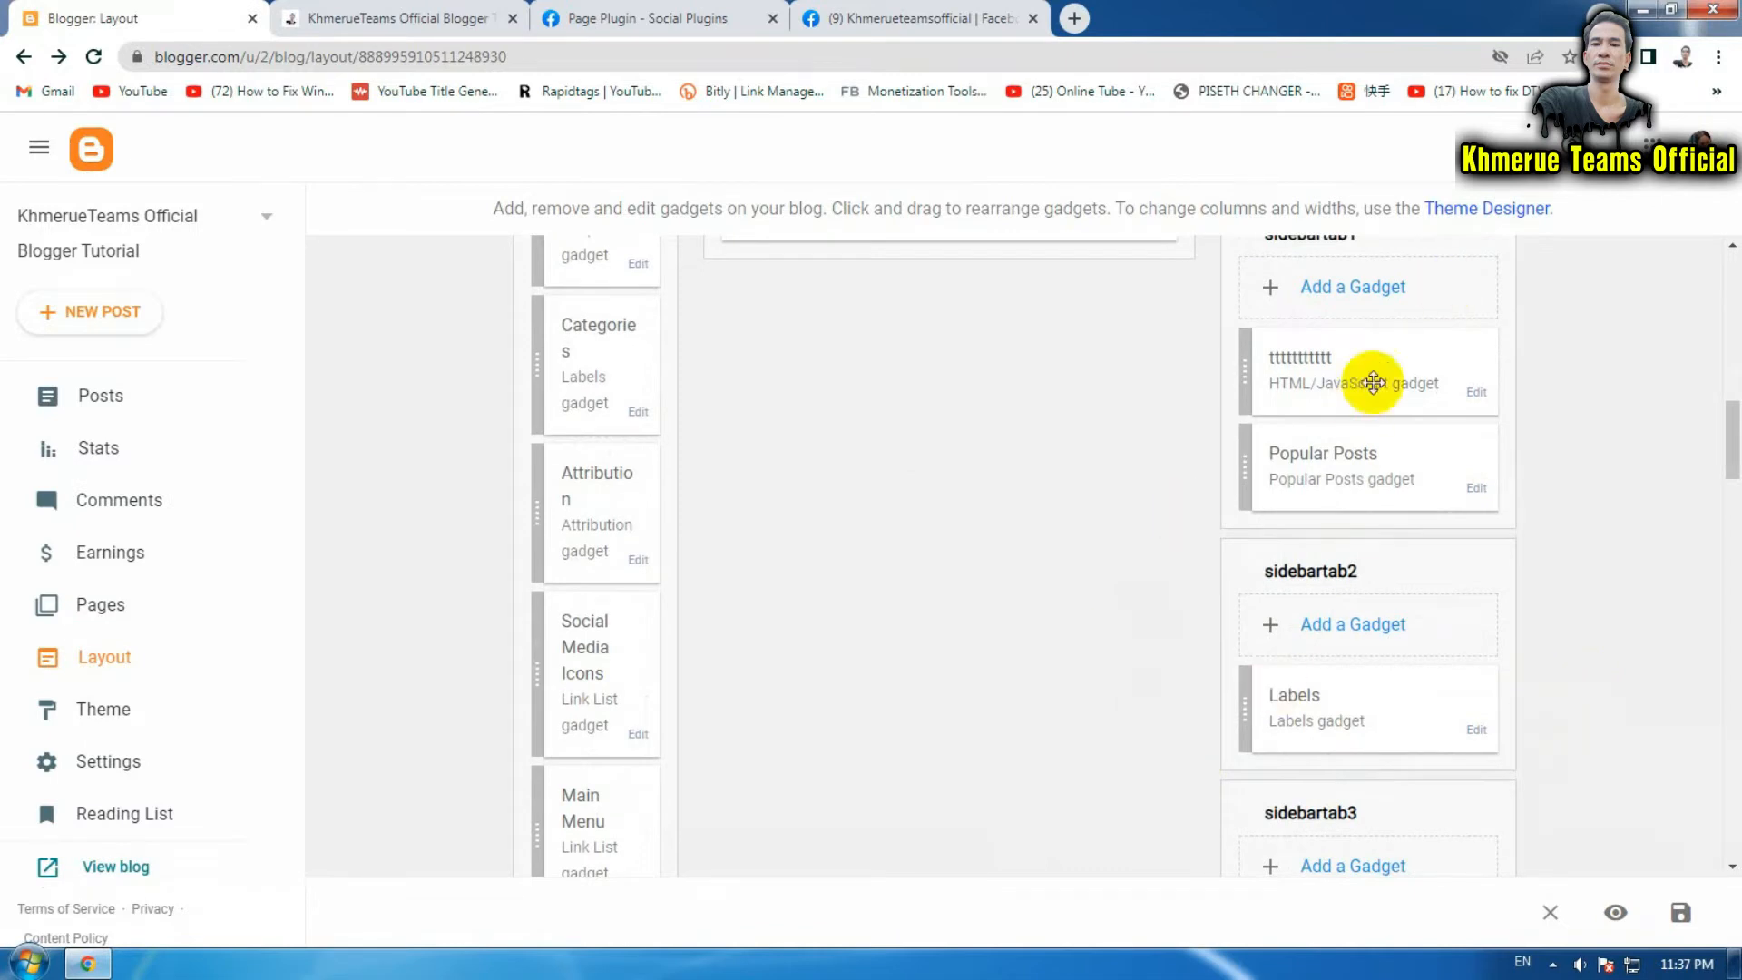
pyautogui.click(1681, 912)
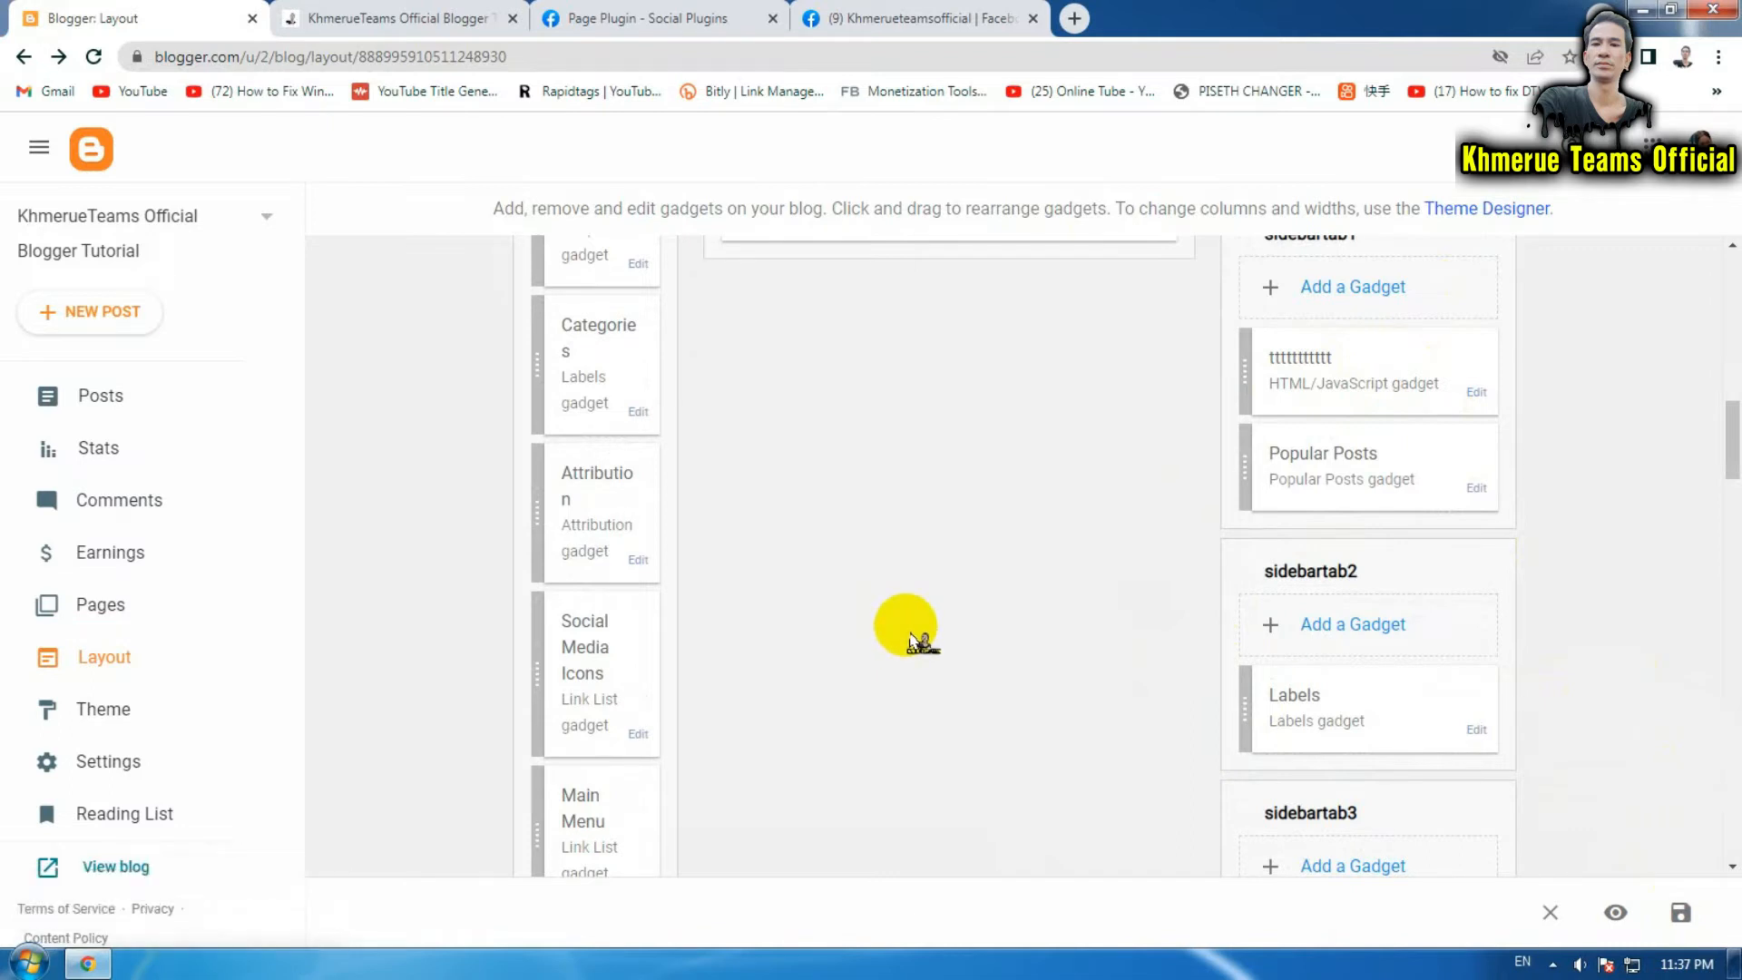
# - Reload the live blog and examine how the embedded Facebook page box fits in the sidebar
pyautogui.click(350, 16)
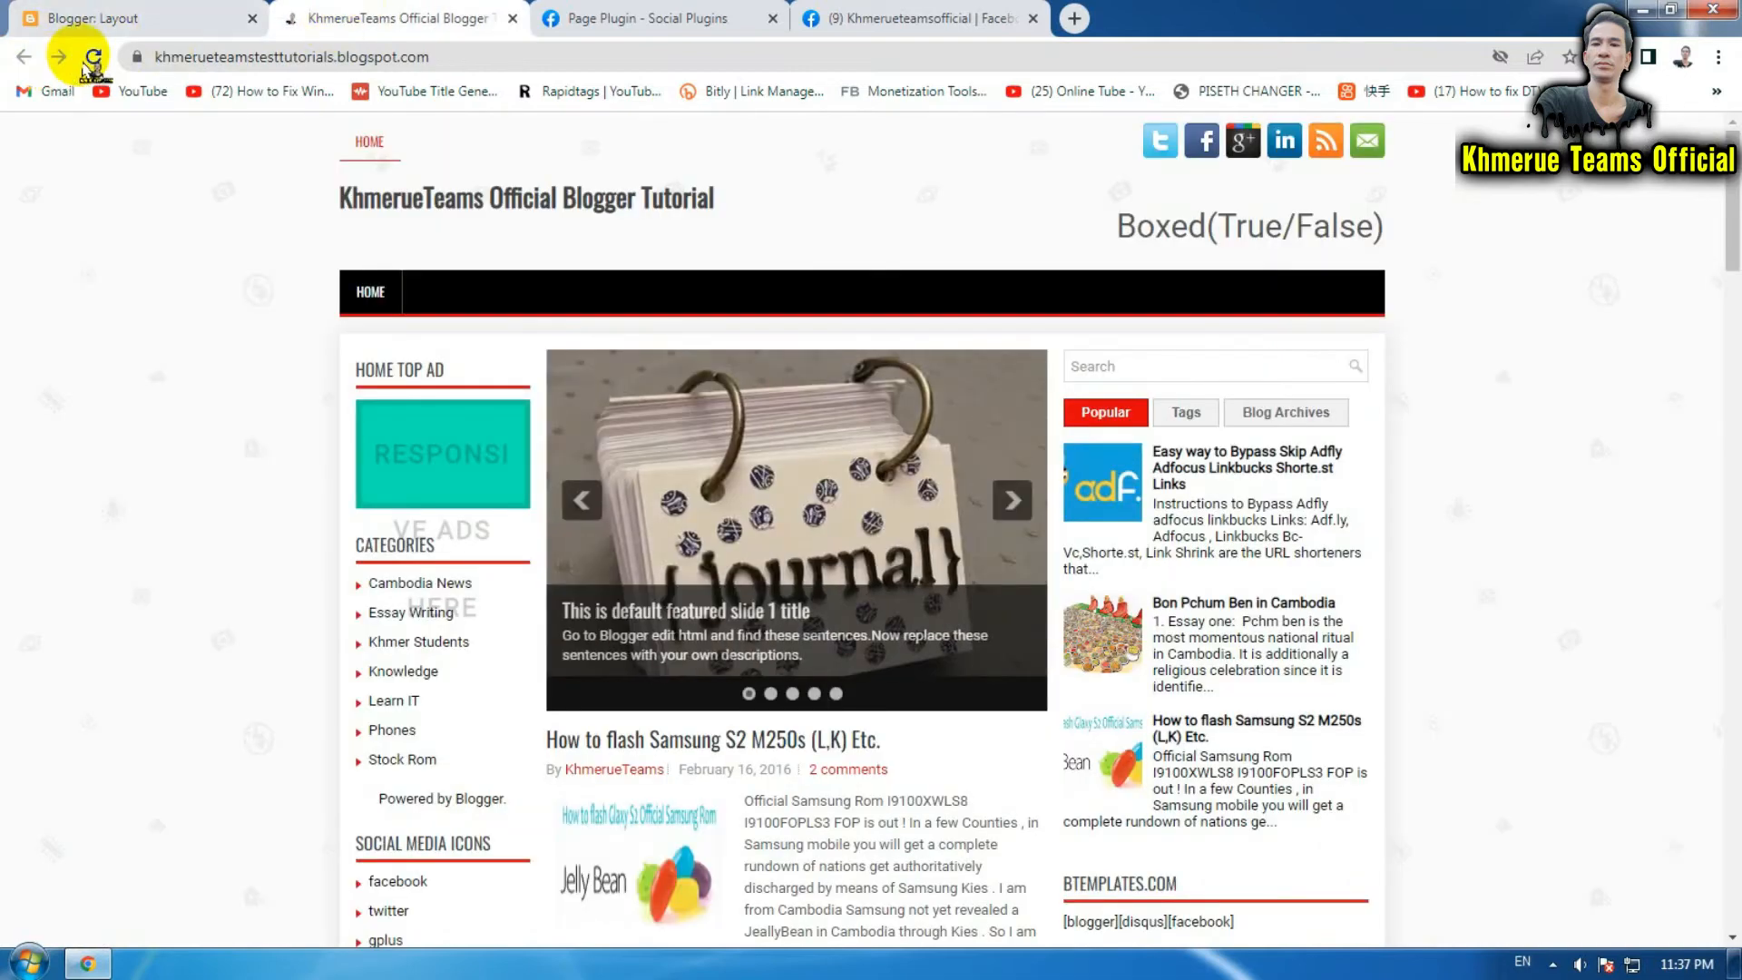
pyautogui.click(93, 57)
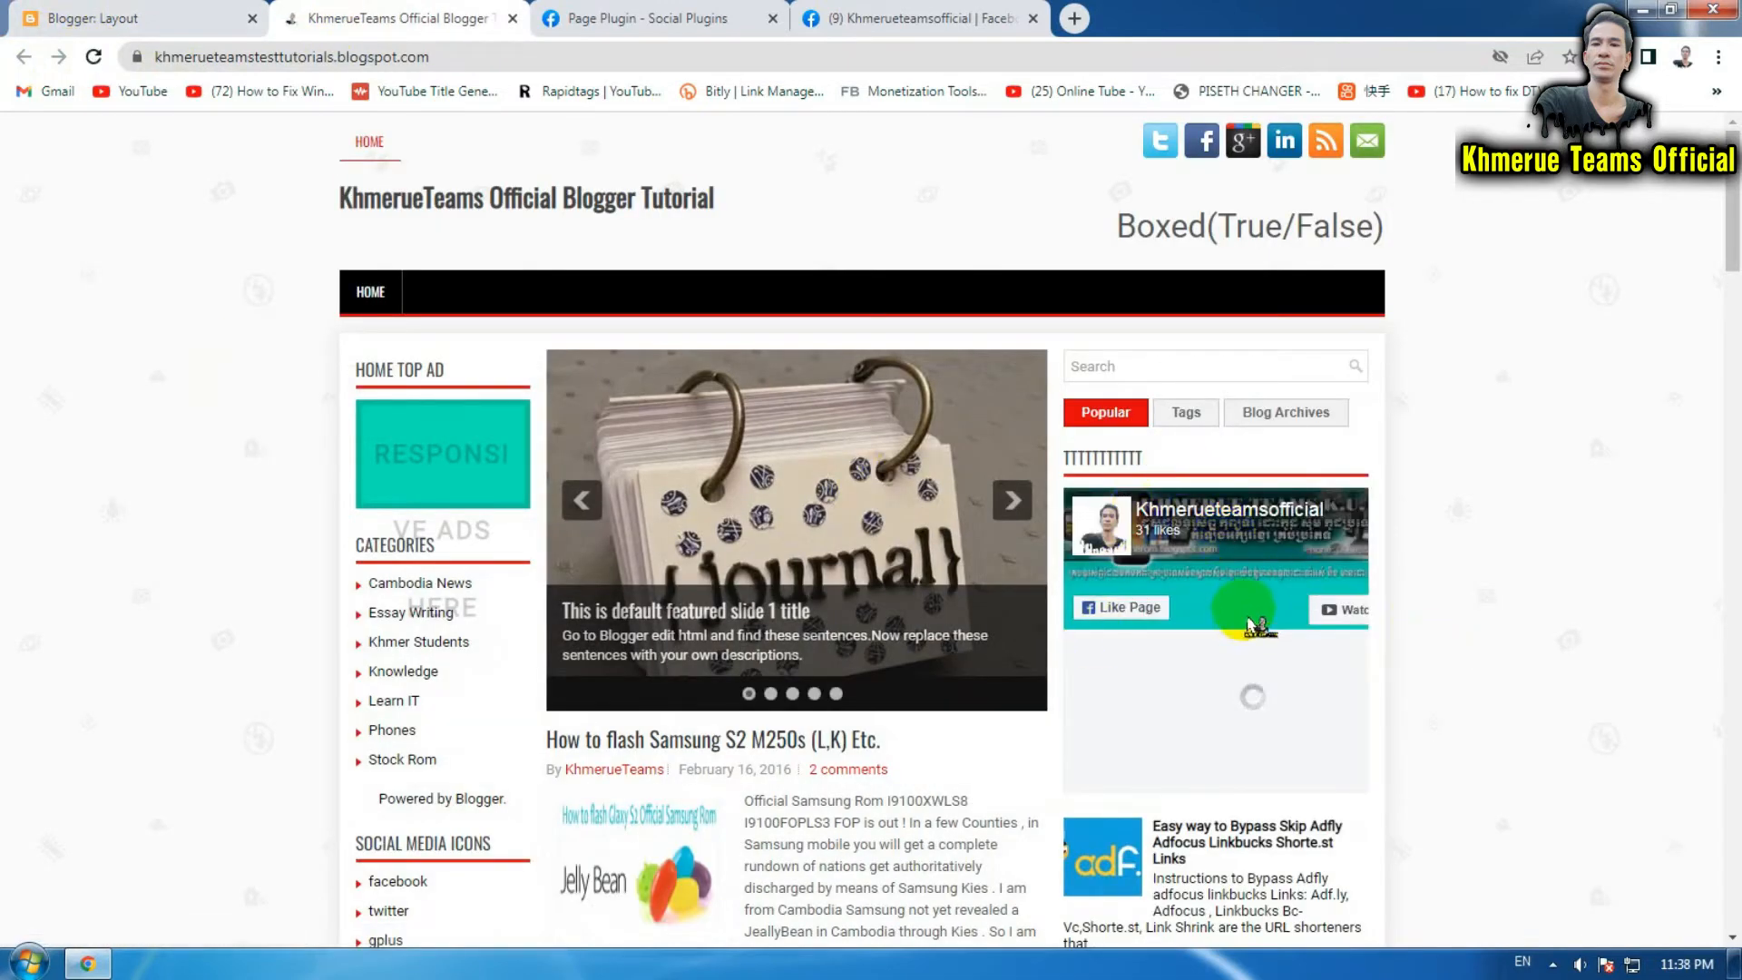
pyautogui.scroll(-3, 1271, 635)
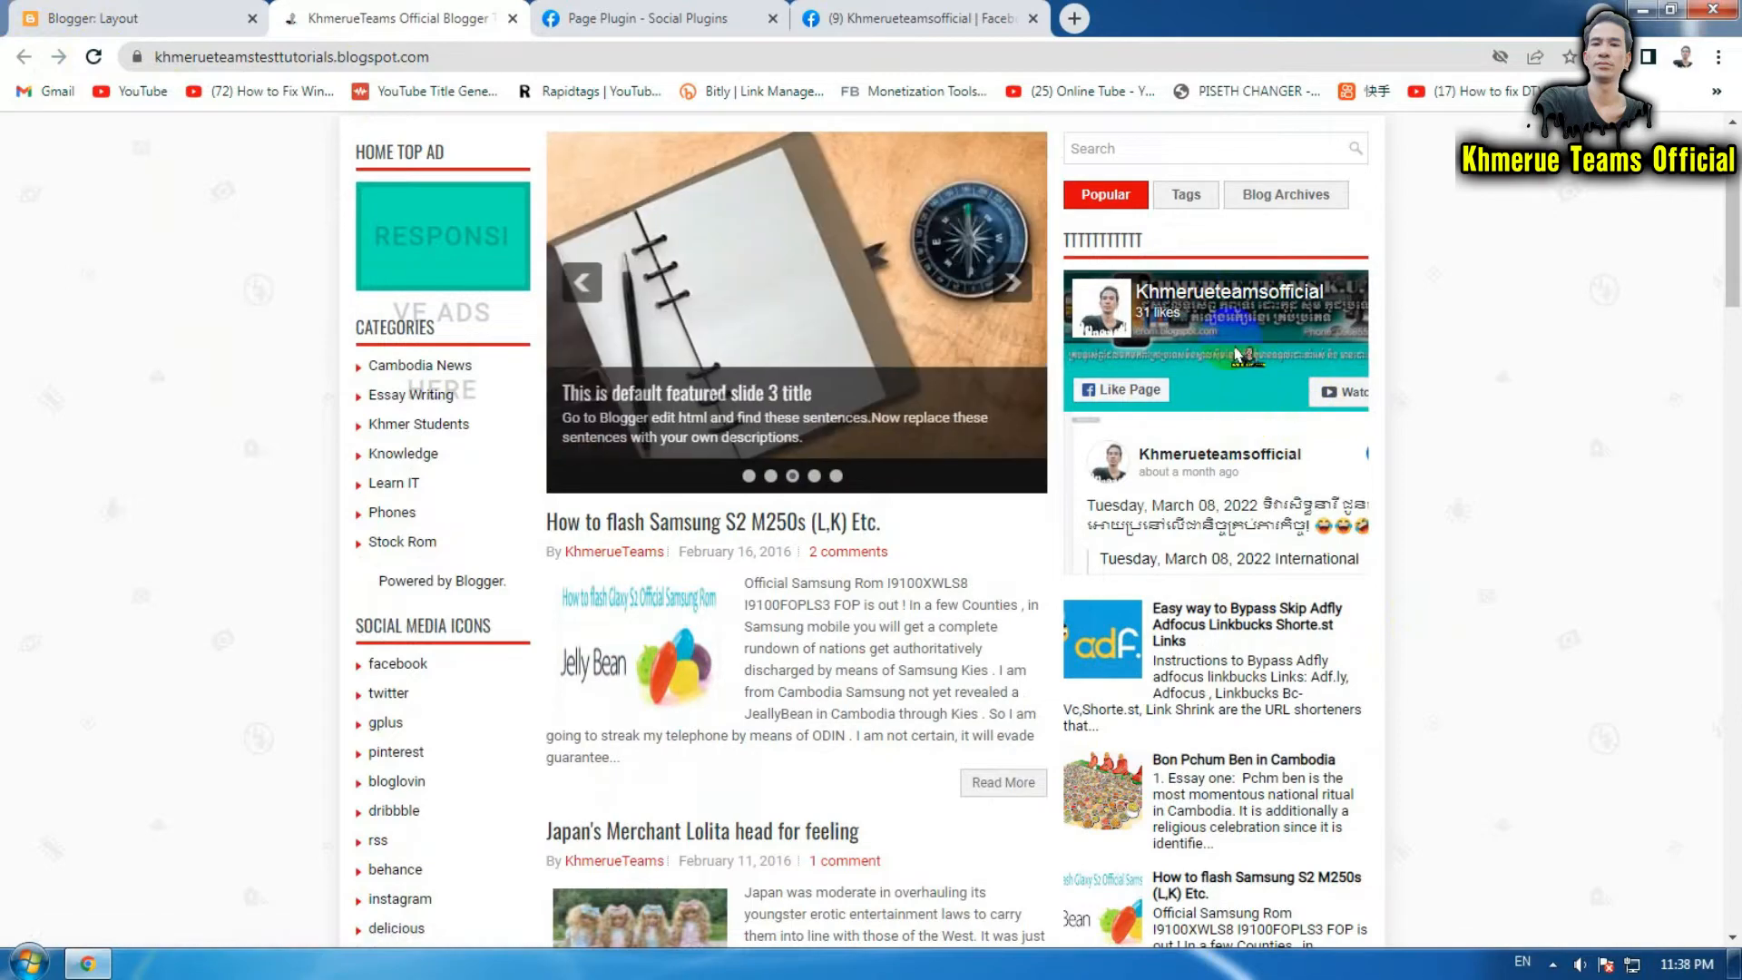
pyautogui.scroll(-3, 1238, 354)
pyautogui.scroll(2, 1237, 345)
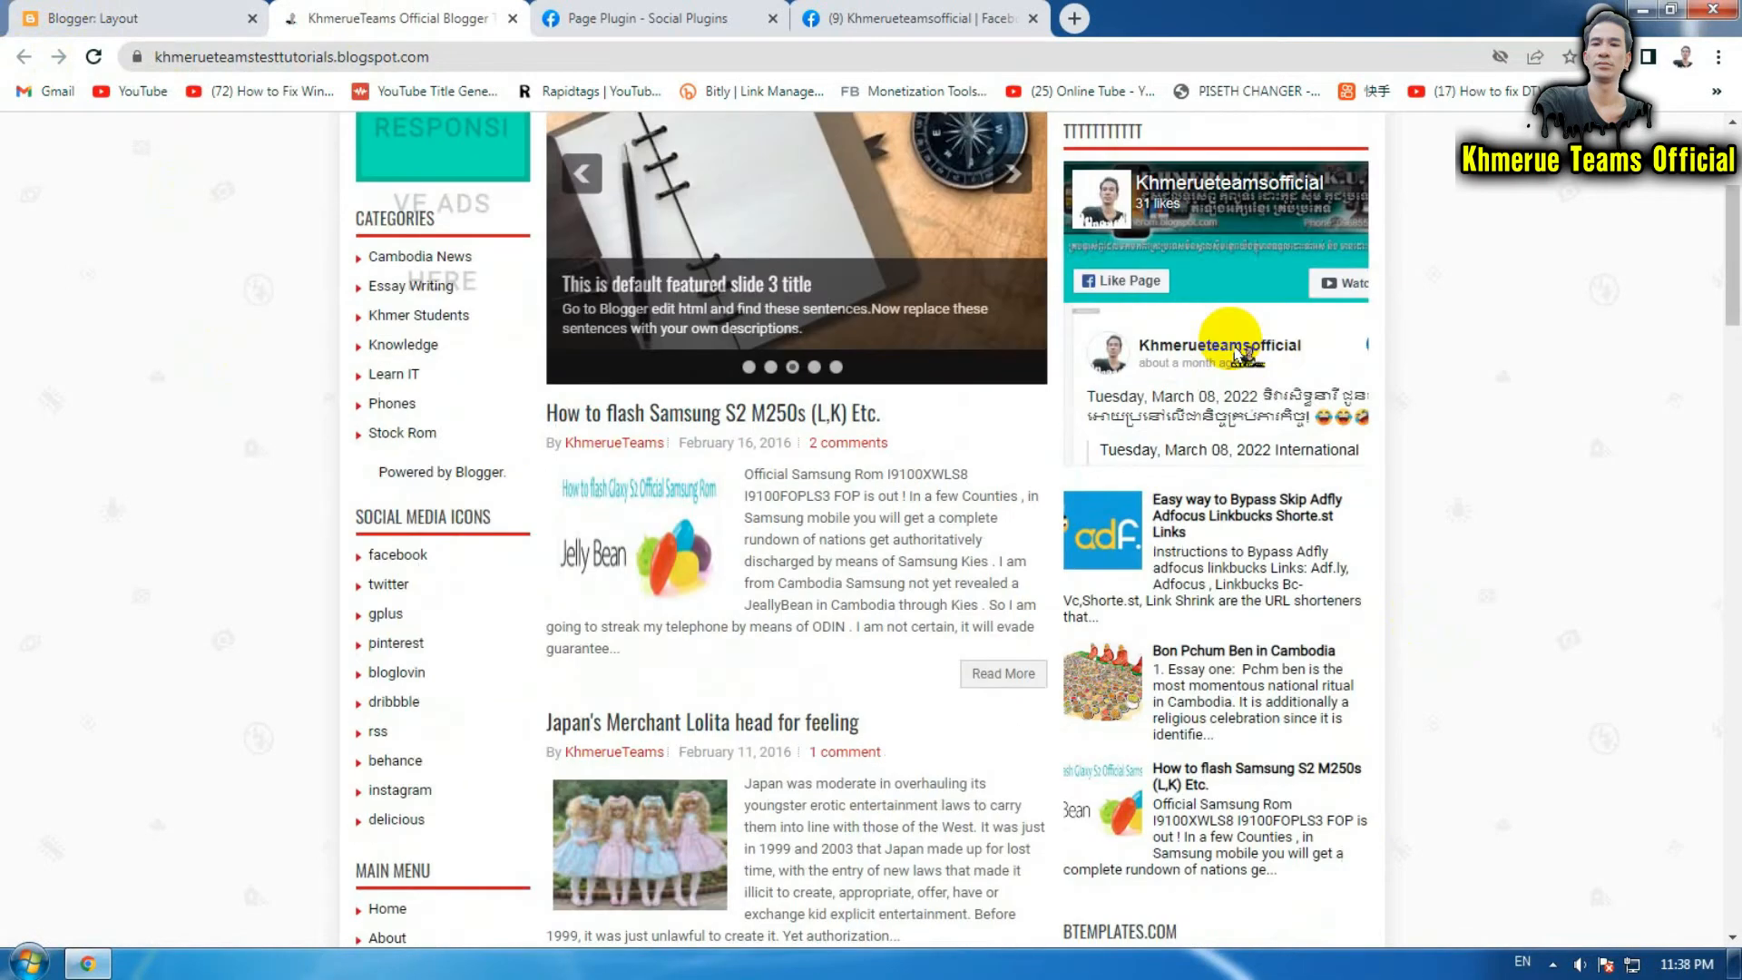
pyautogui.scroll(4, 1239, 504)
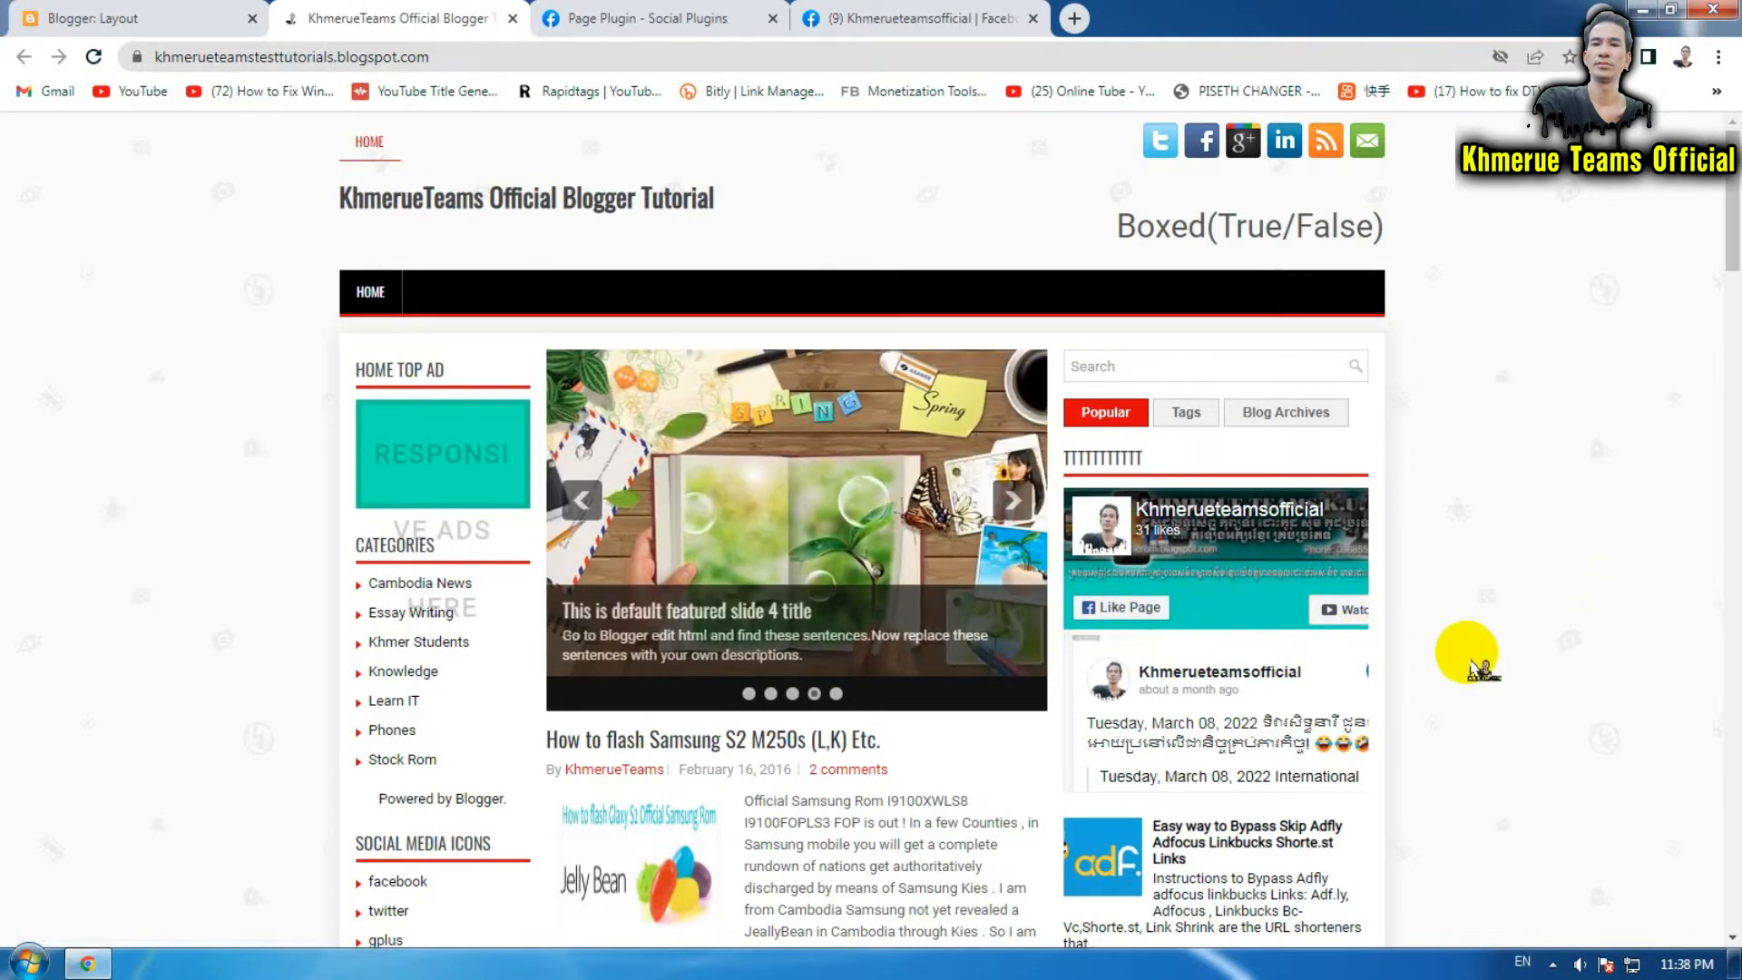
# - Switch the Page Plugin code to its JavaScript SDK version and examine the Step 1 and Step 2 snippets
pyautogui.click(581, 19)
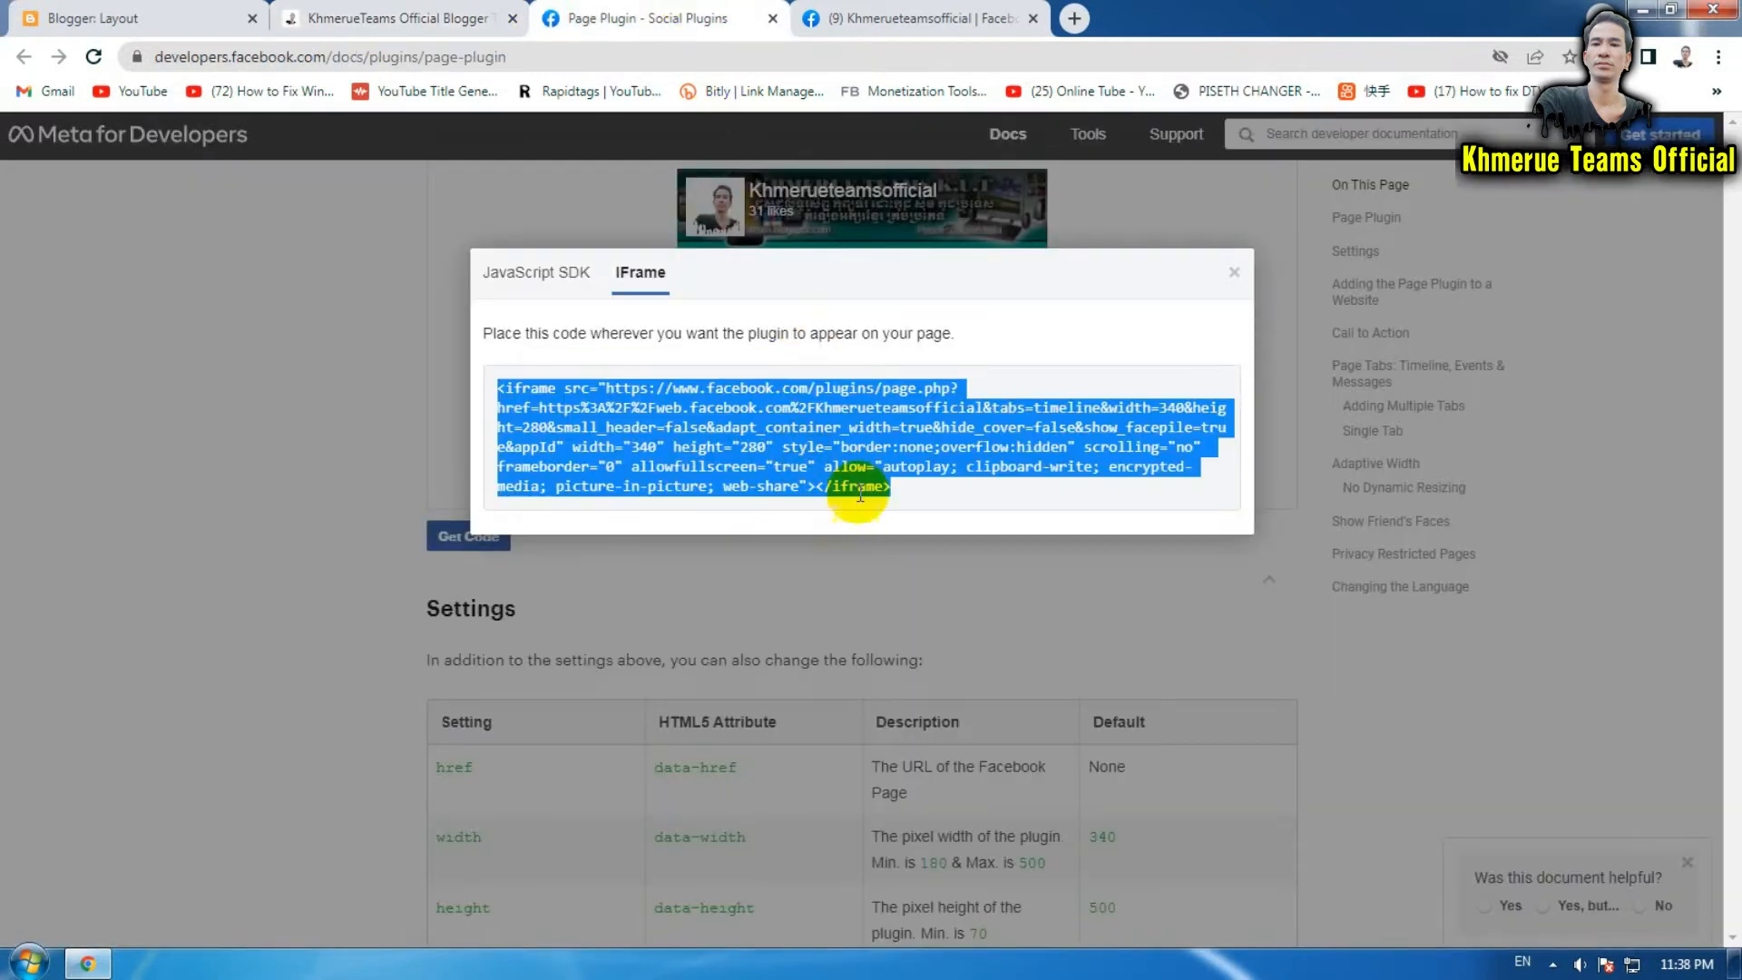
pyautogui.click(557, 272)
pyautogui.click(776, 594)
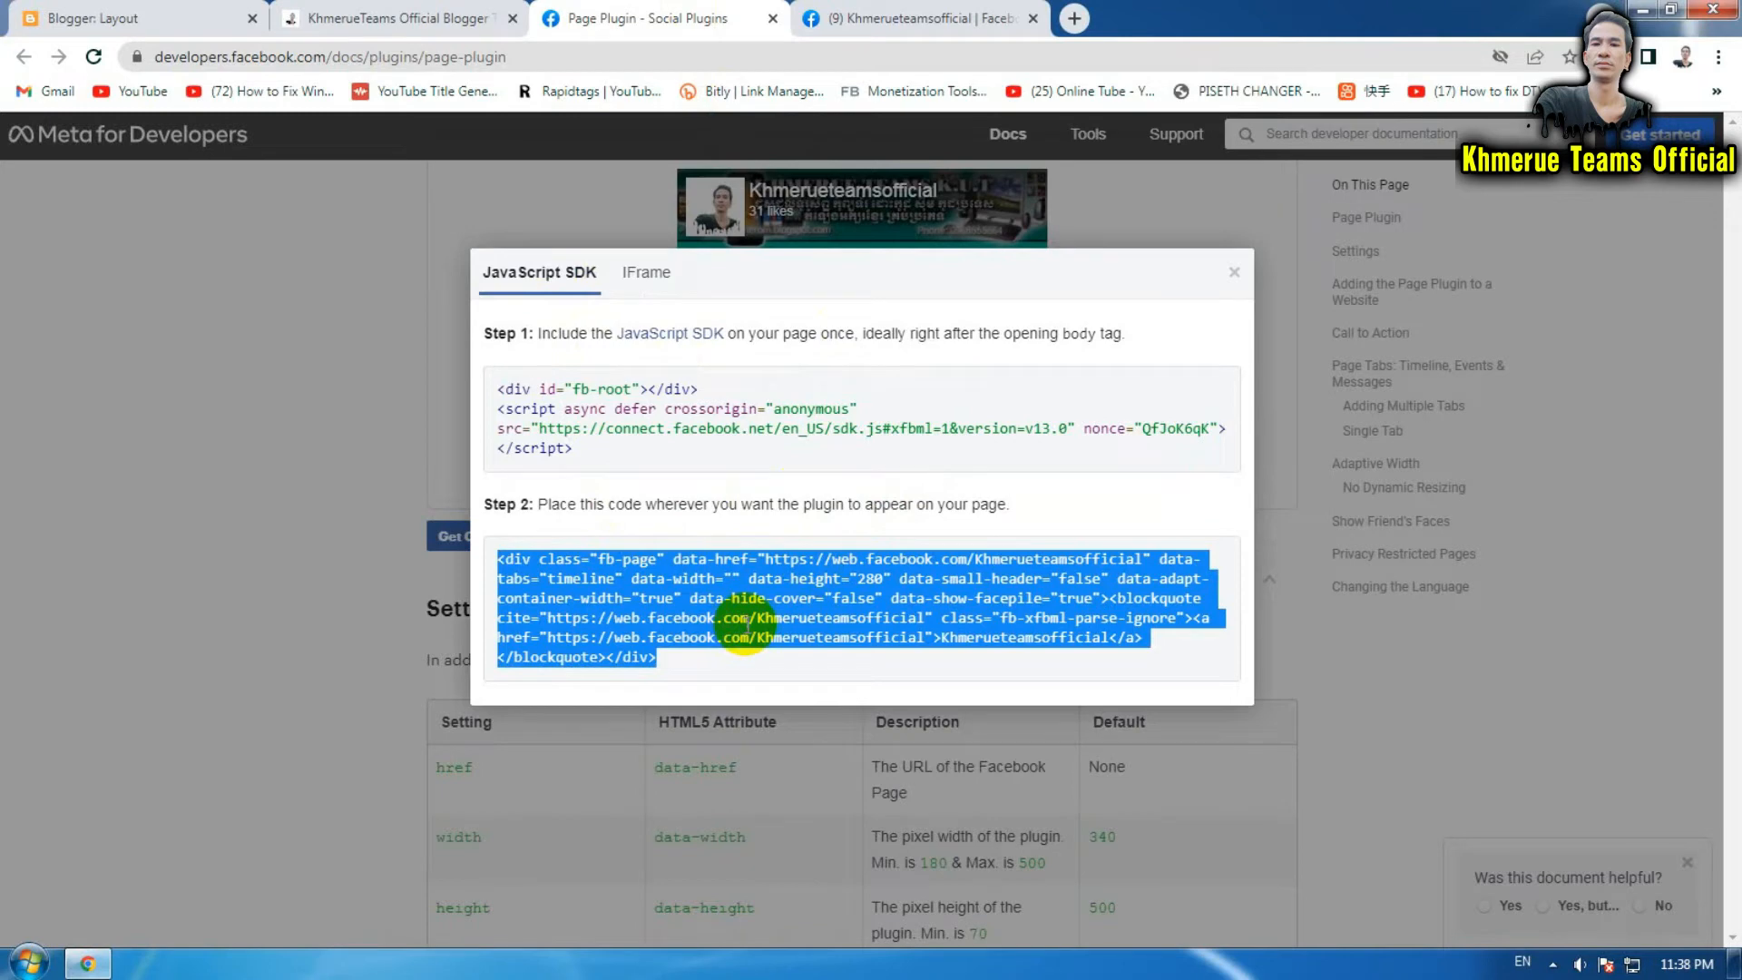
pyautogui.click(1034, 463)
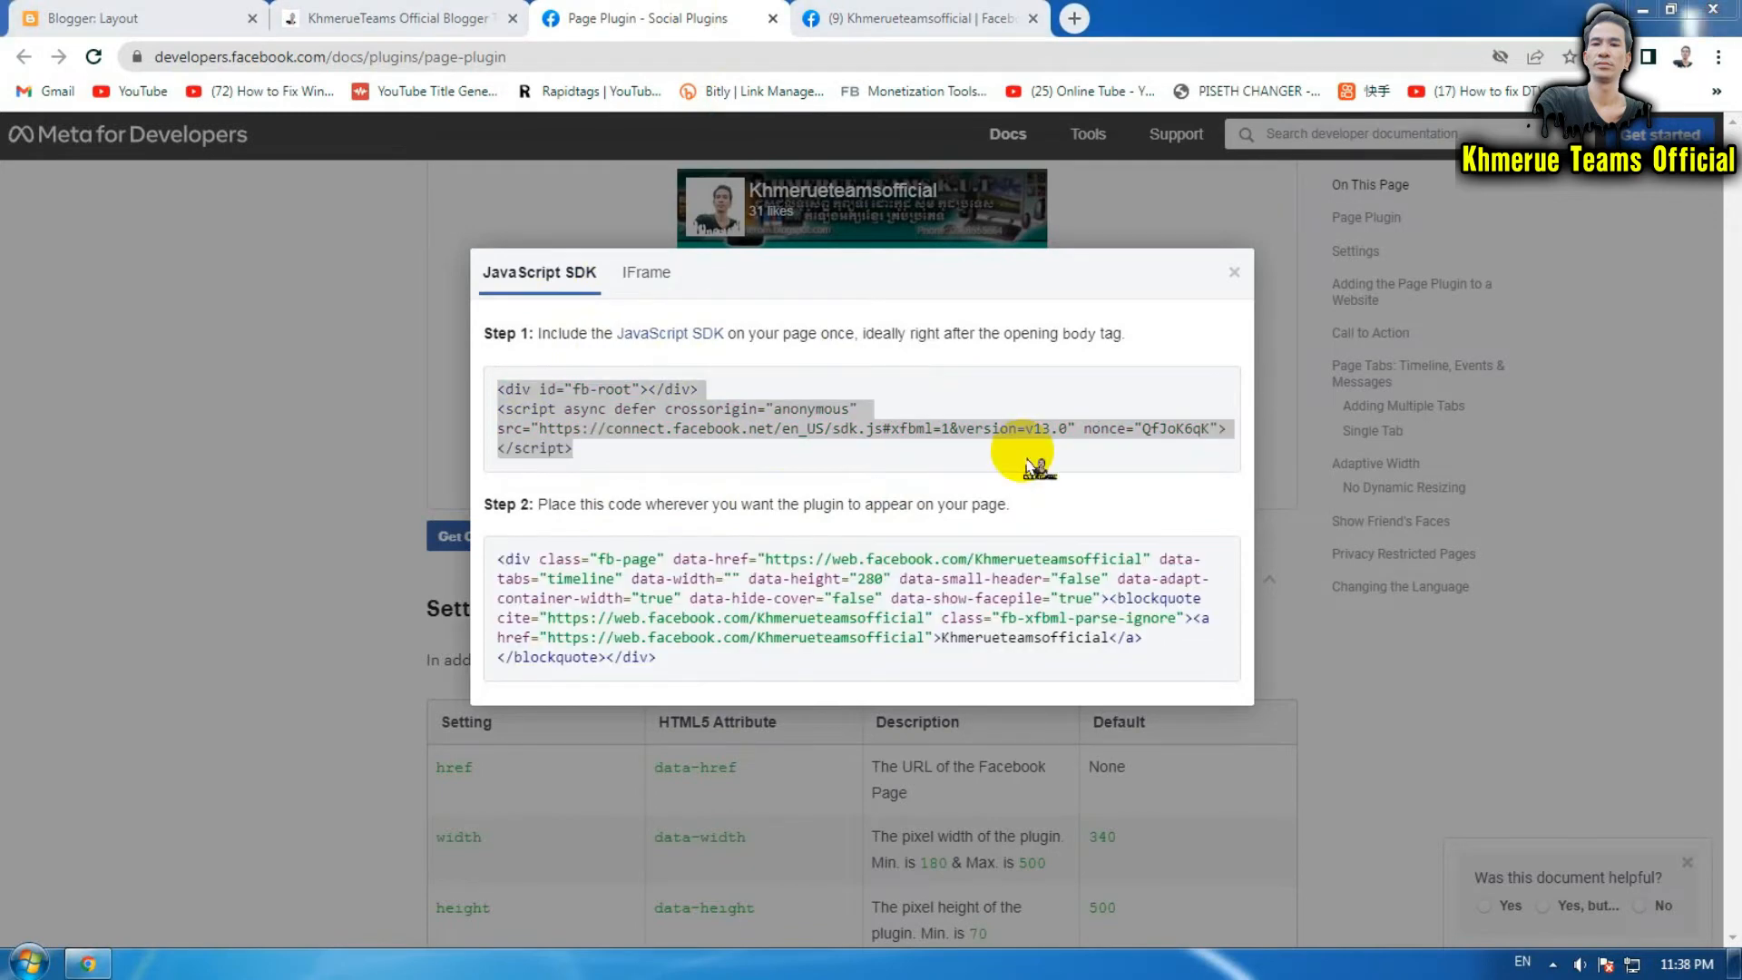
pyautogui.click(785, 416)
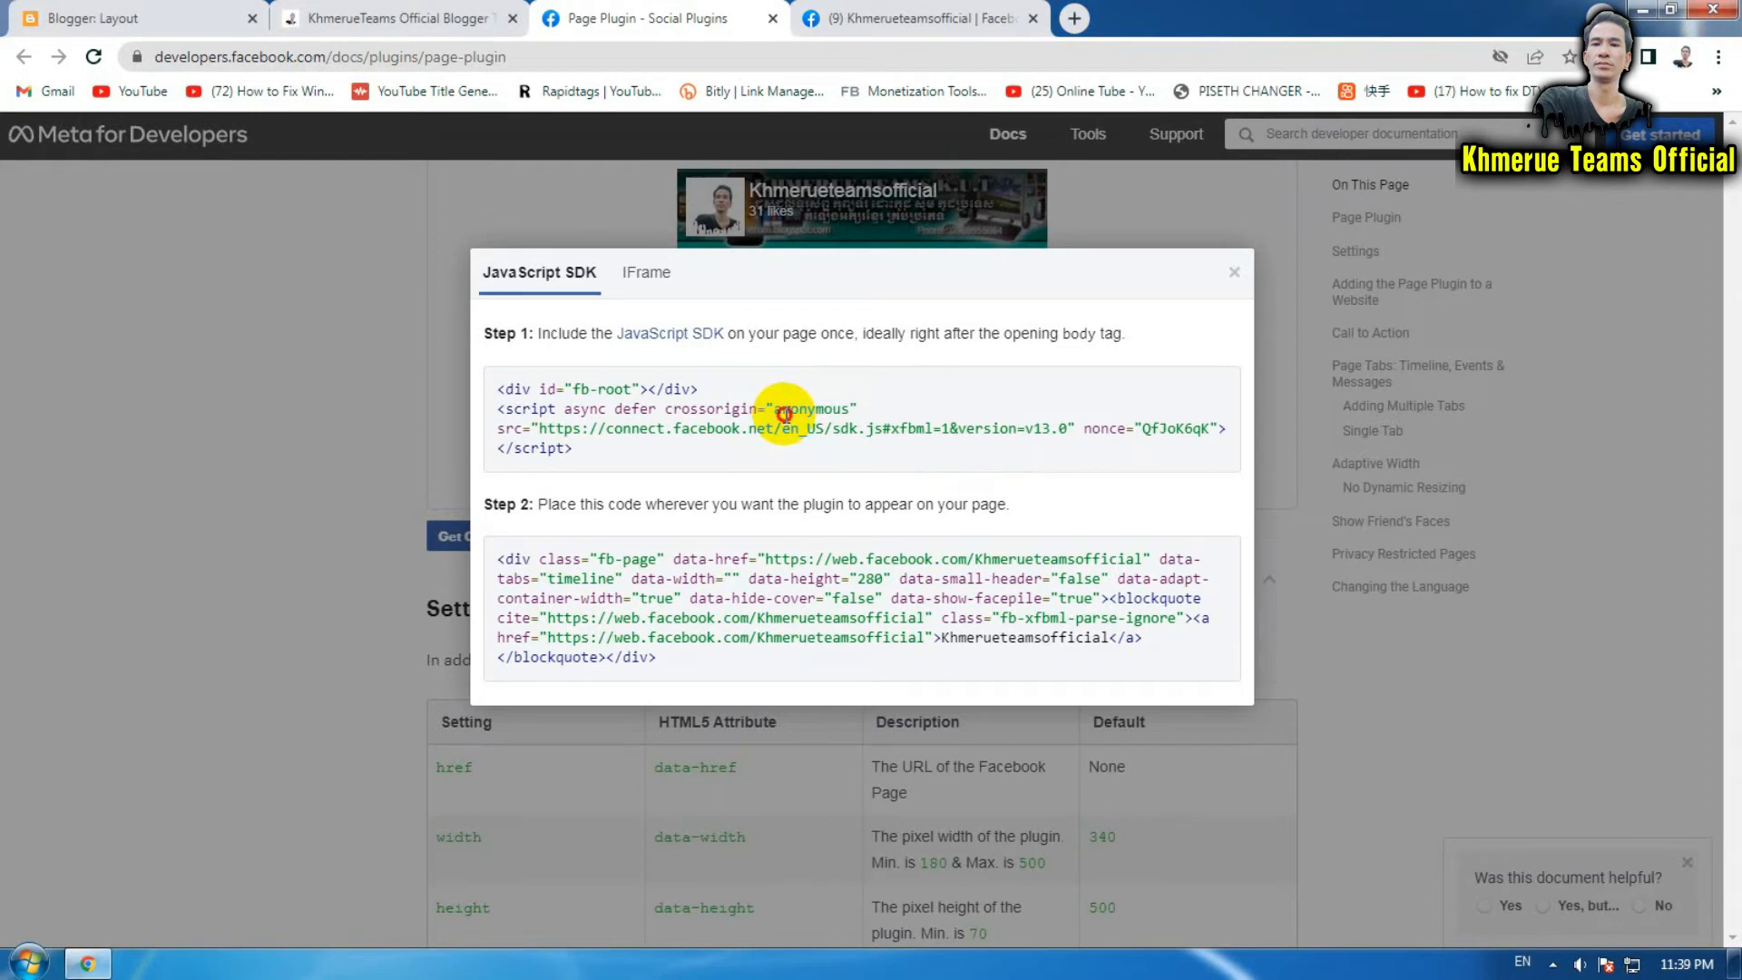
pyautogui.click(784, 415)
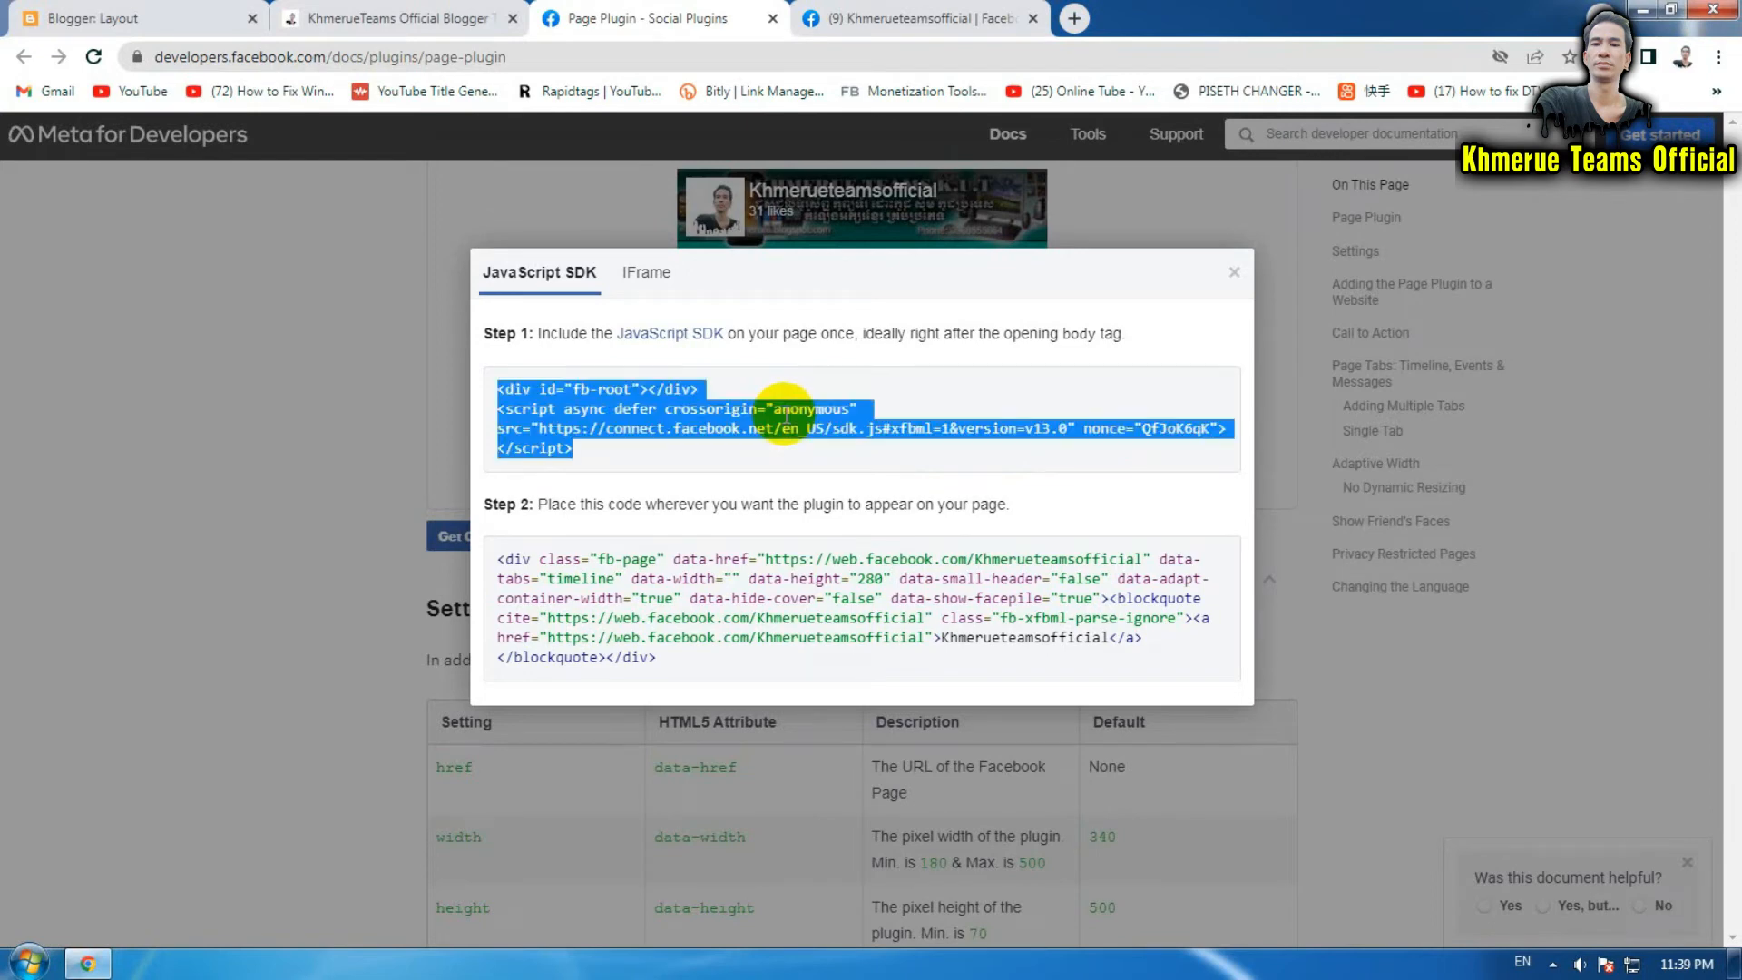
pyautogui.click(777, 564)
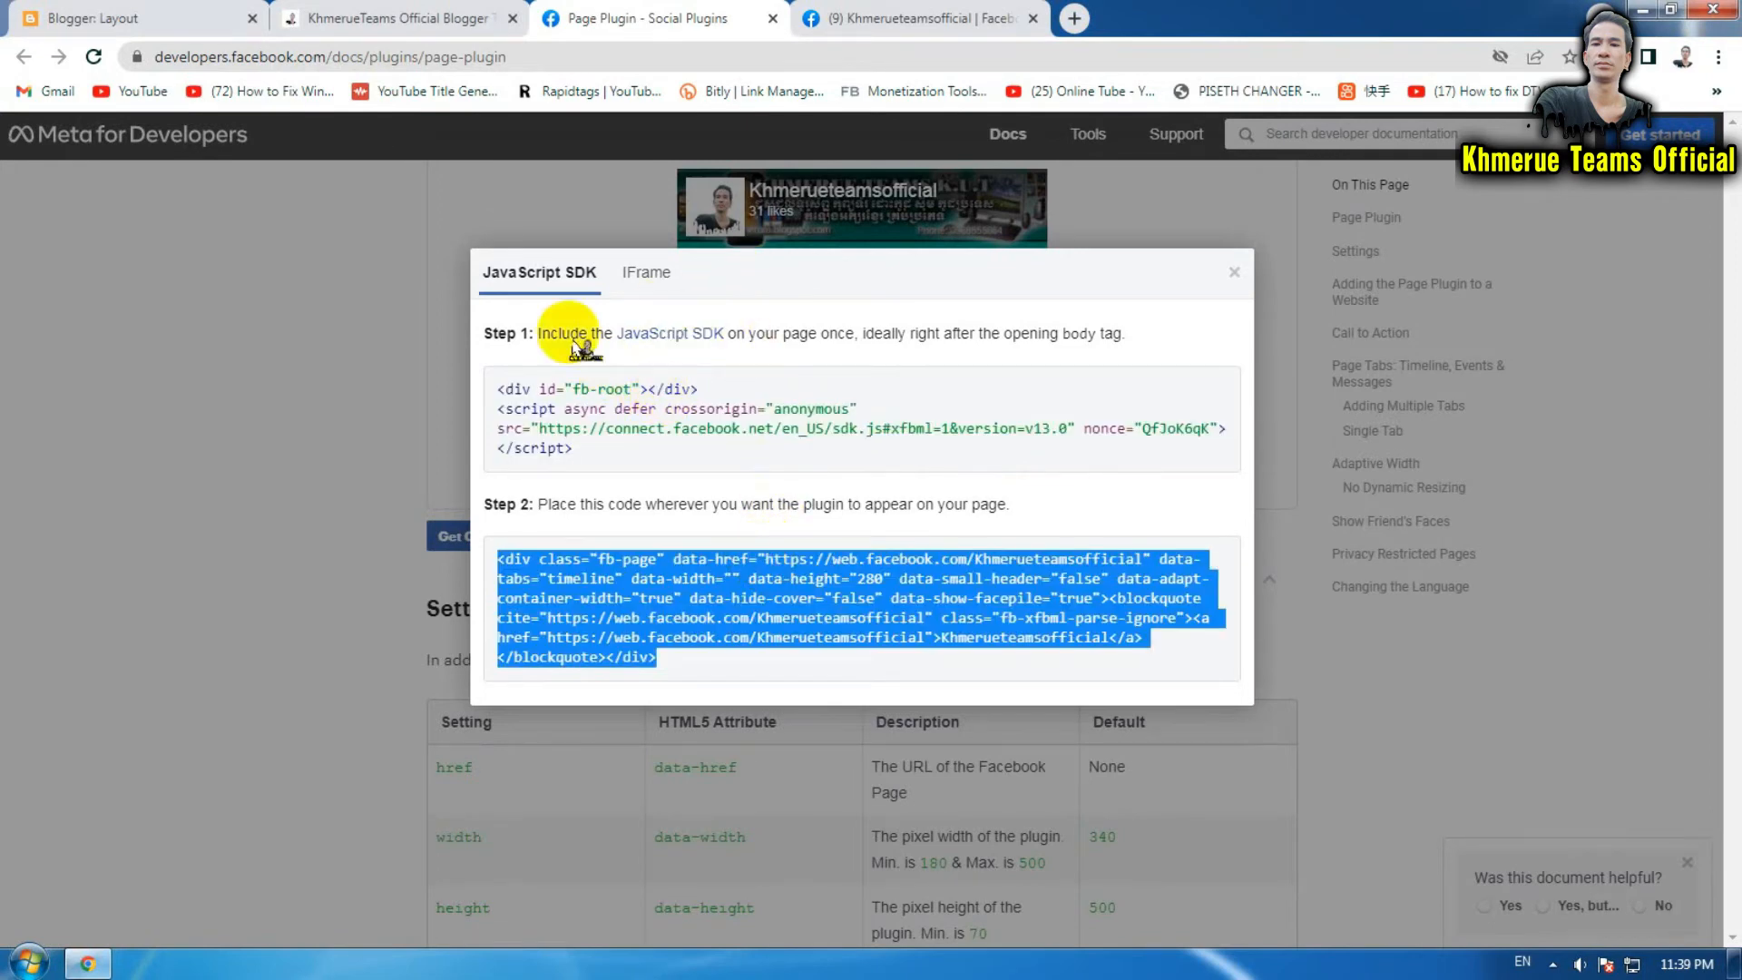
# - Remove the "ttttttttttt" HTML/JavaScript gadget from the blog's sidebartab1 section and save the layout
pyautogui.click(408, 18)
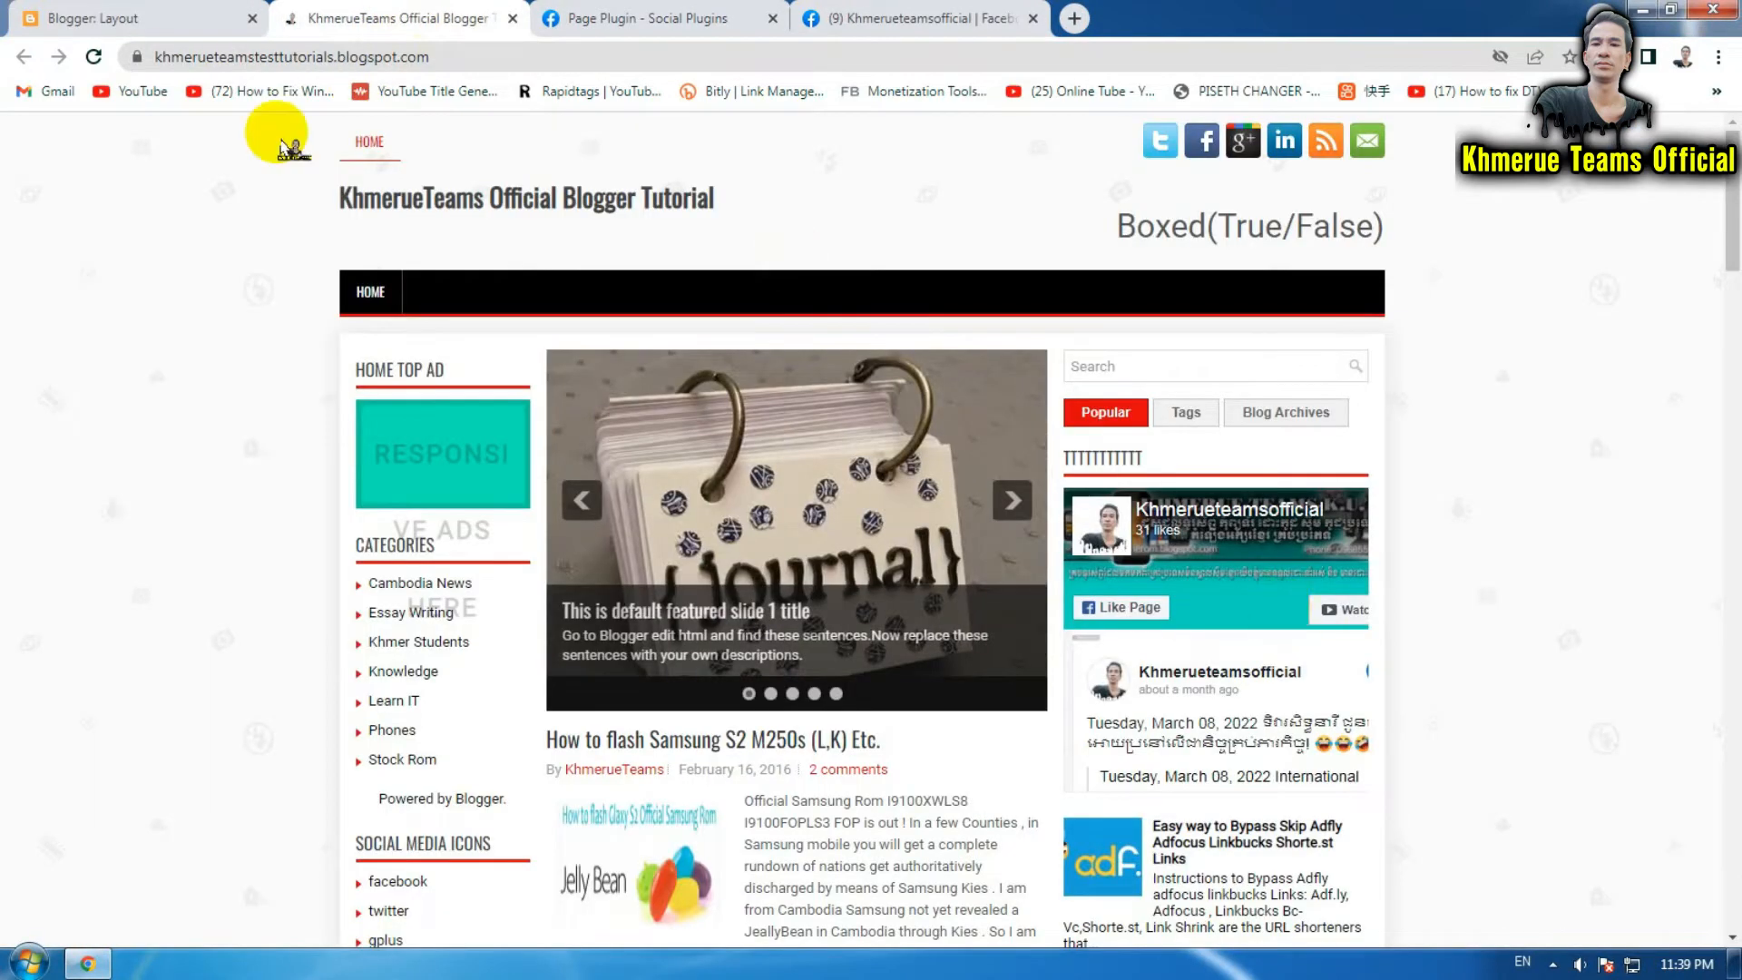
pyautogui.click(150, 20)
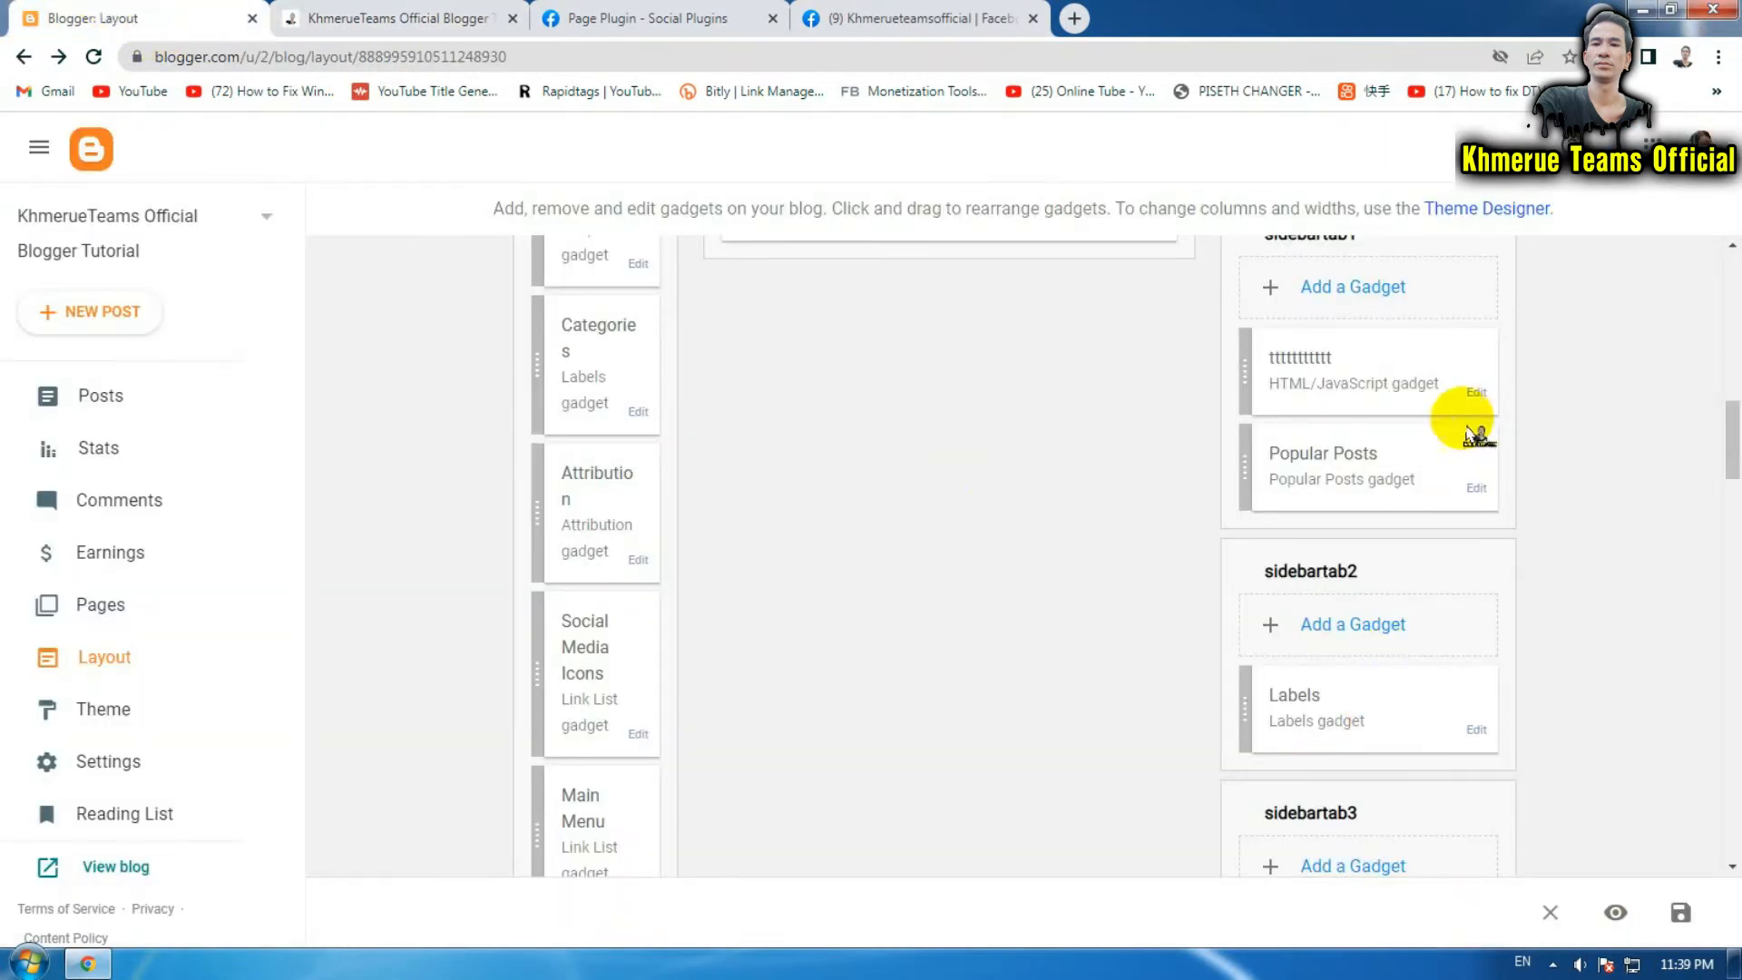
pyautogui.click(1476, 393)
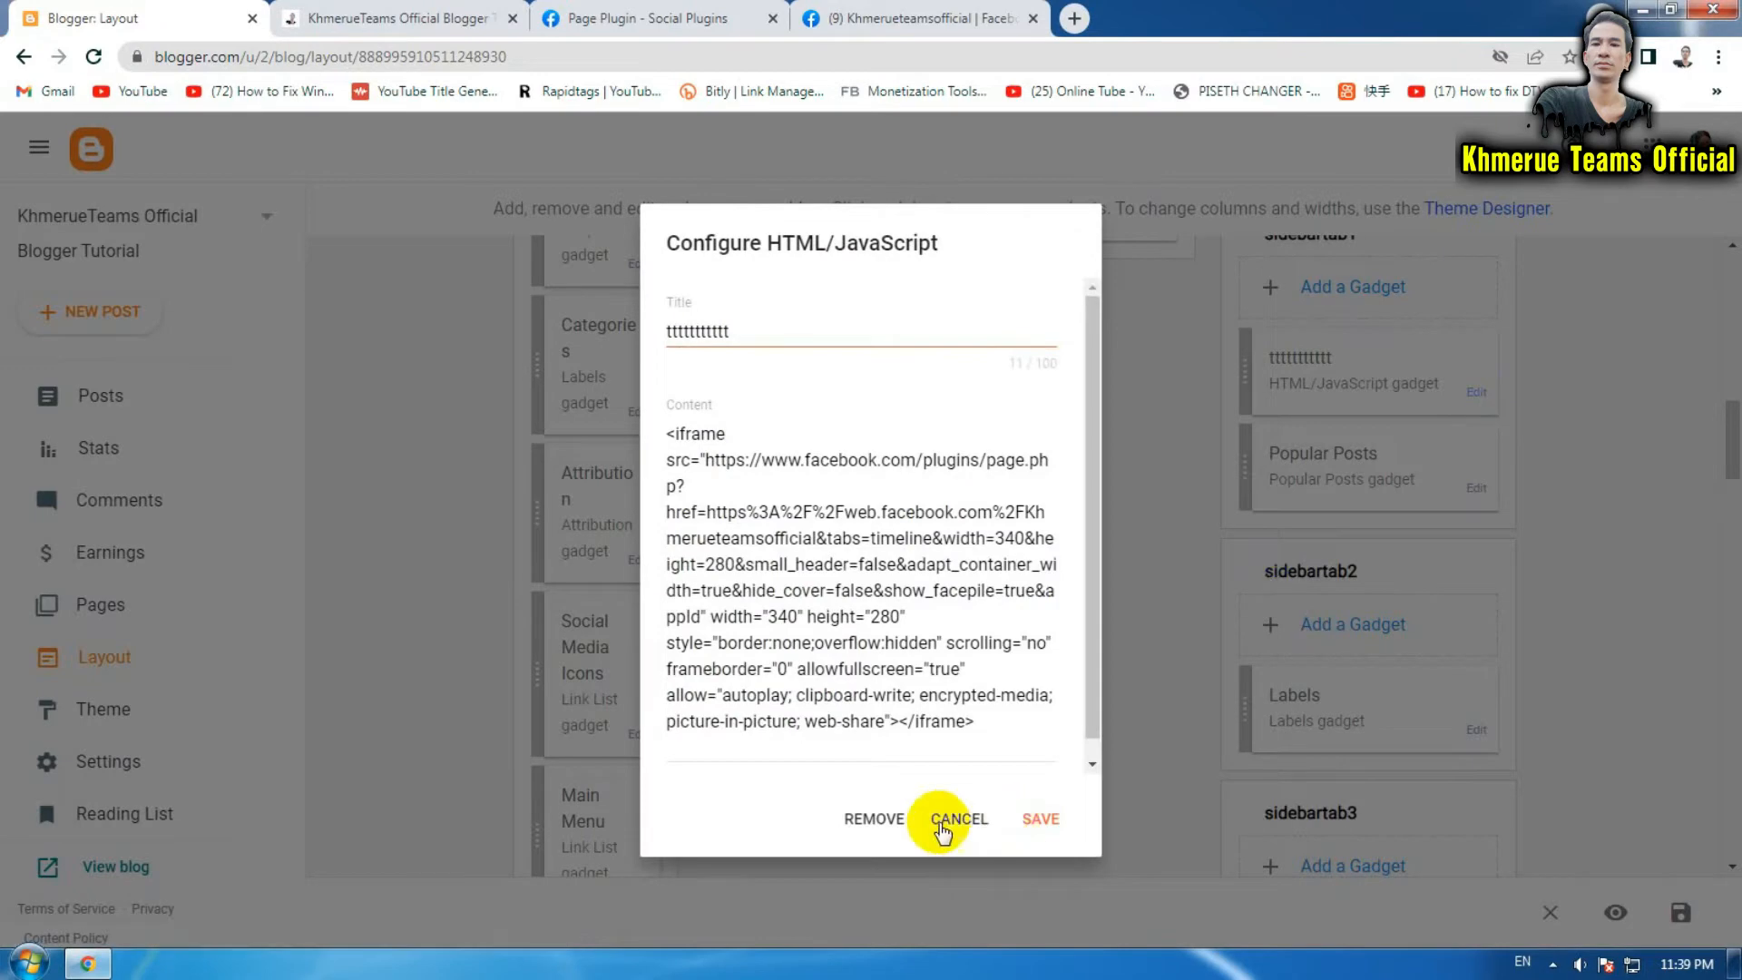
pyautogui.click(874, 818)
pyautogui.click(1019, 592)
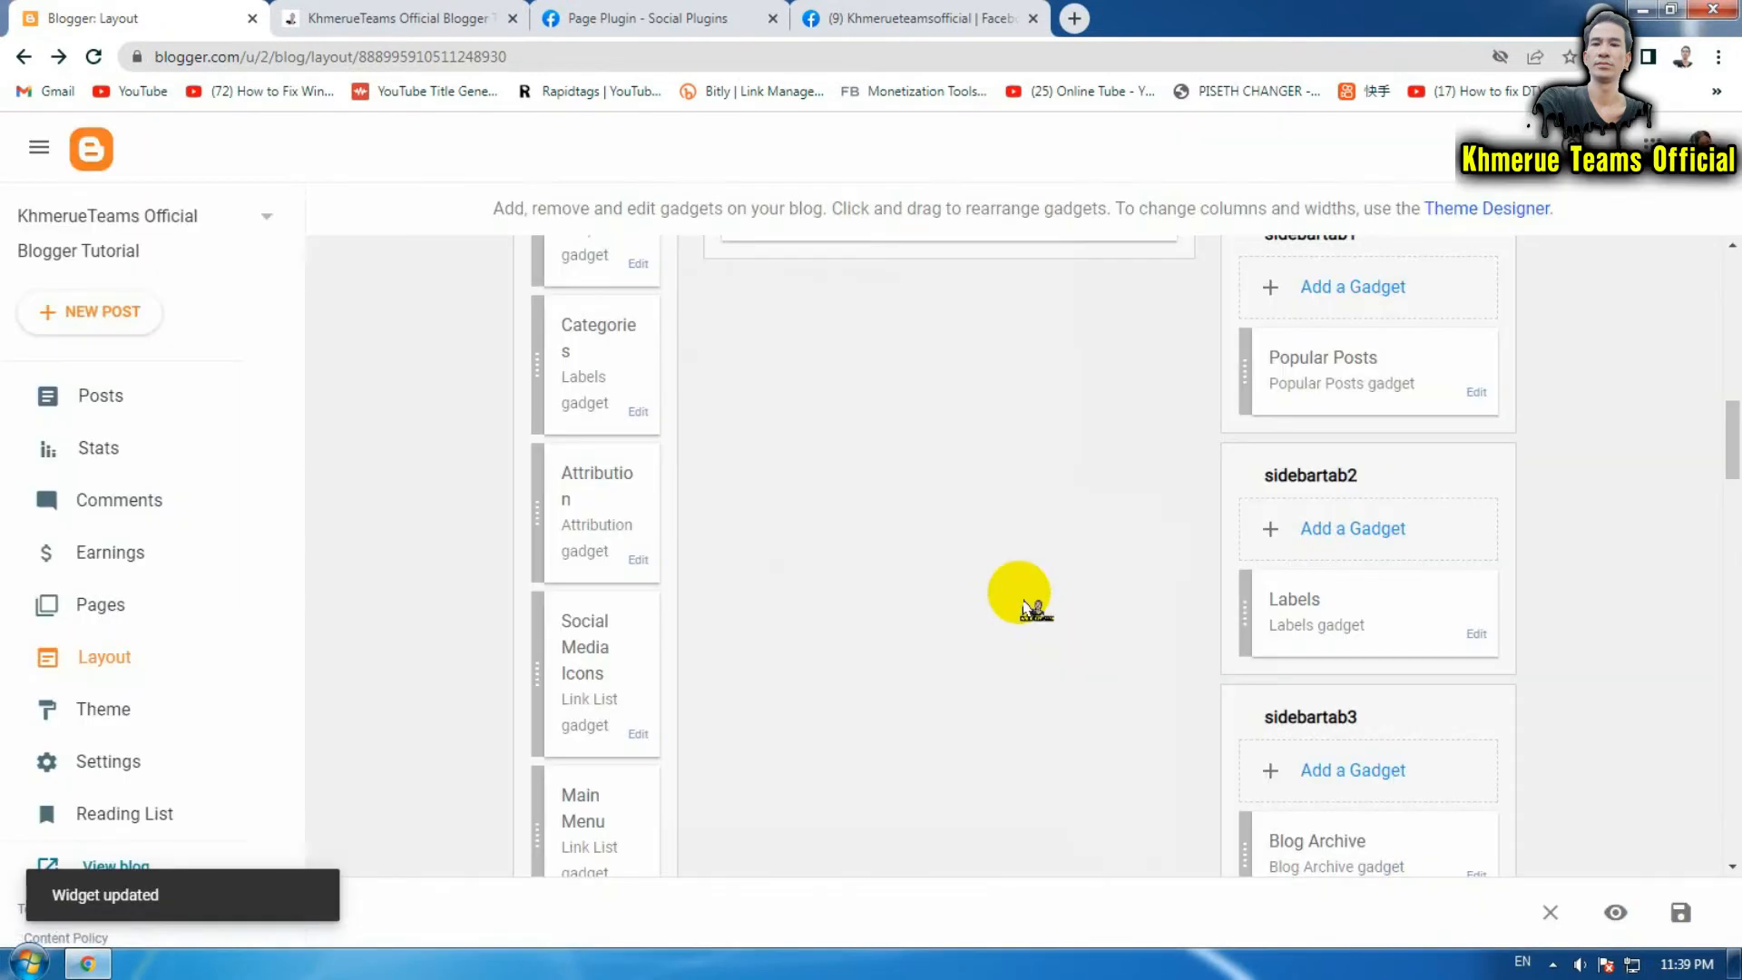
pyautogui.click(1681, 912)
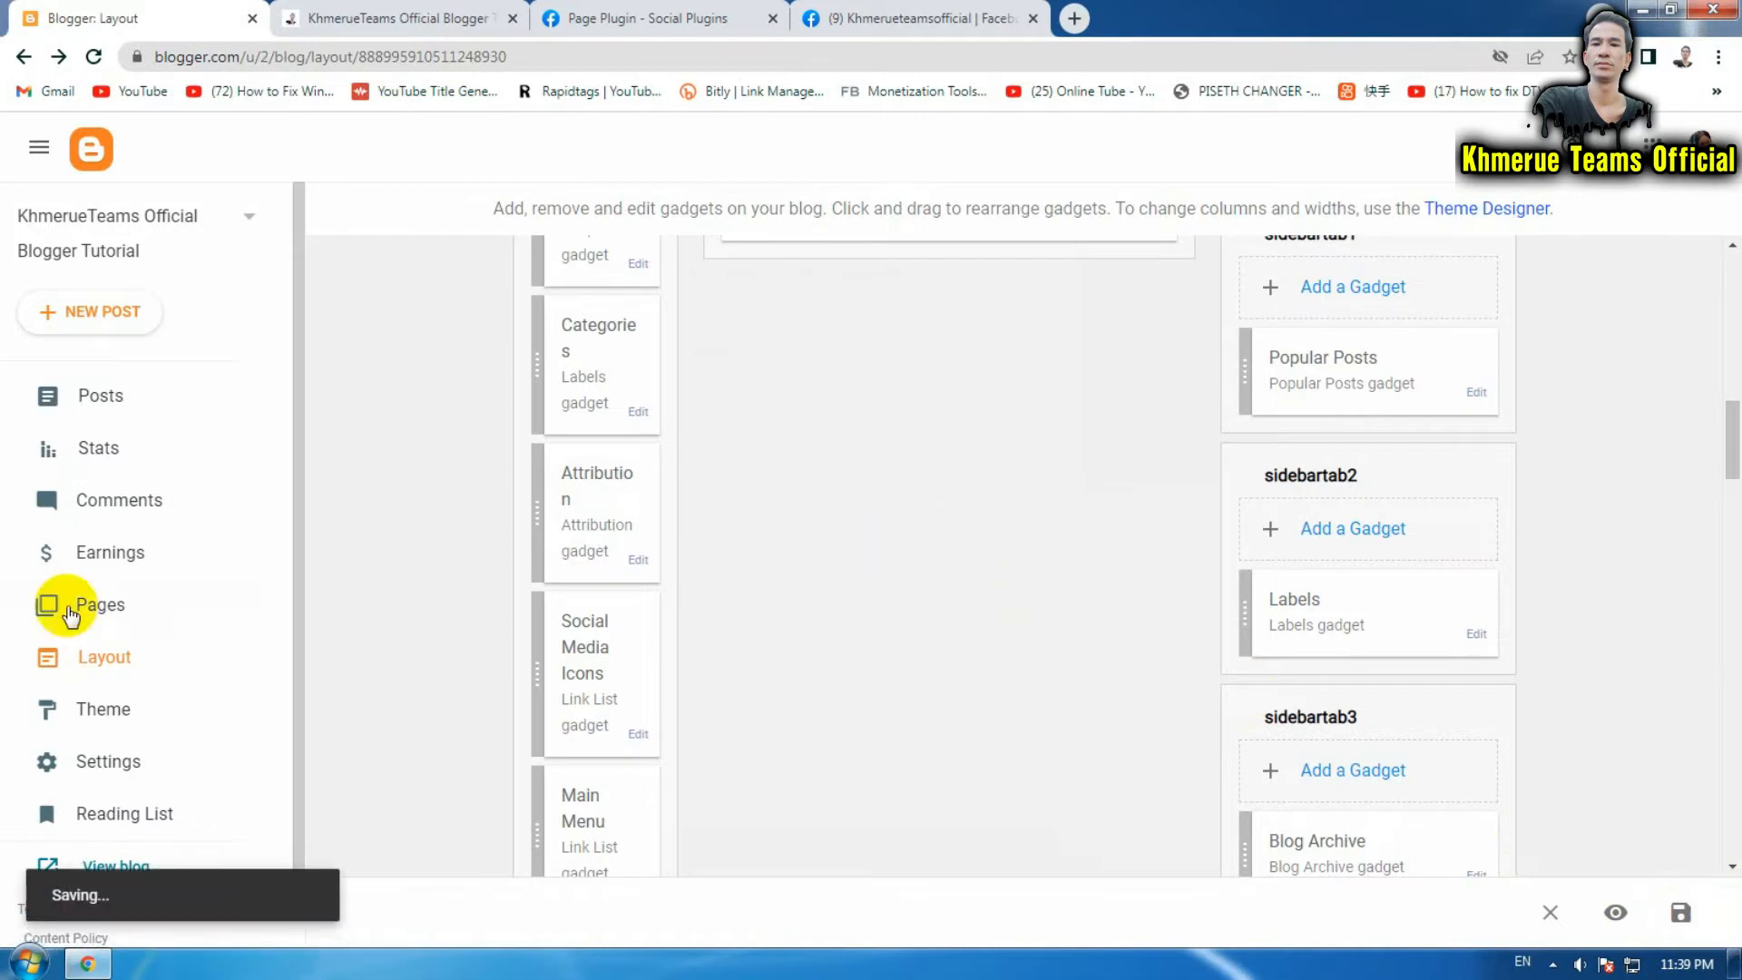
pyautogui.scroll(-1, 97, 591)
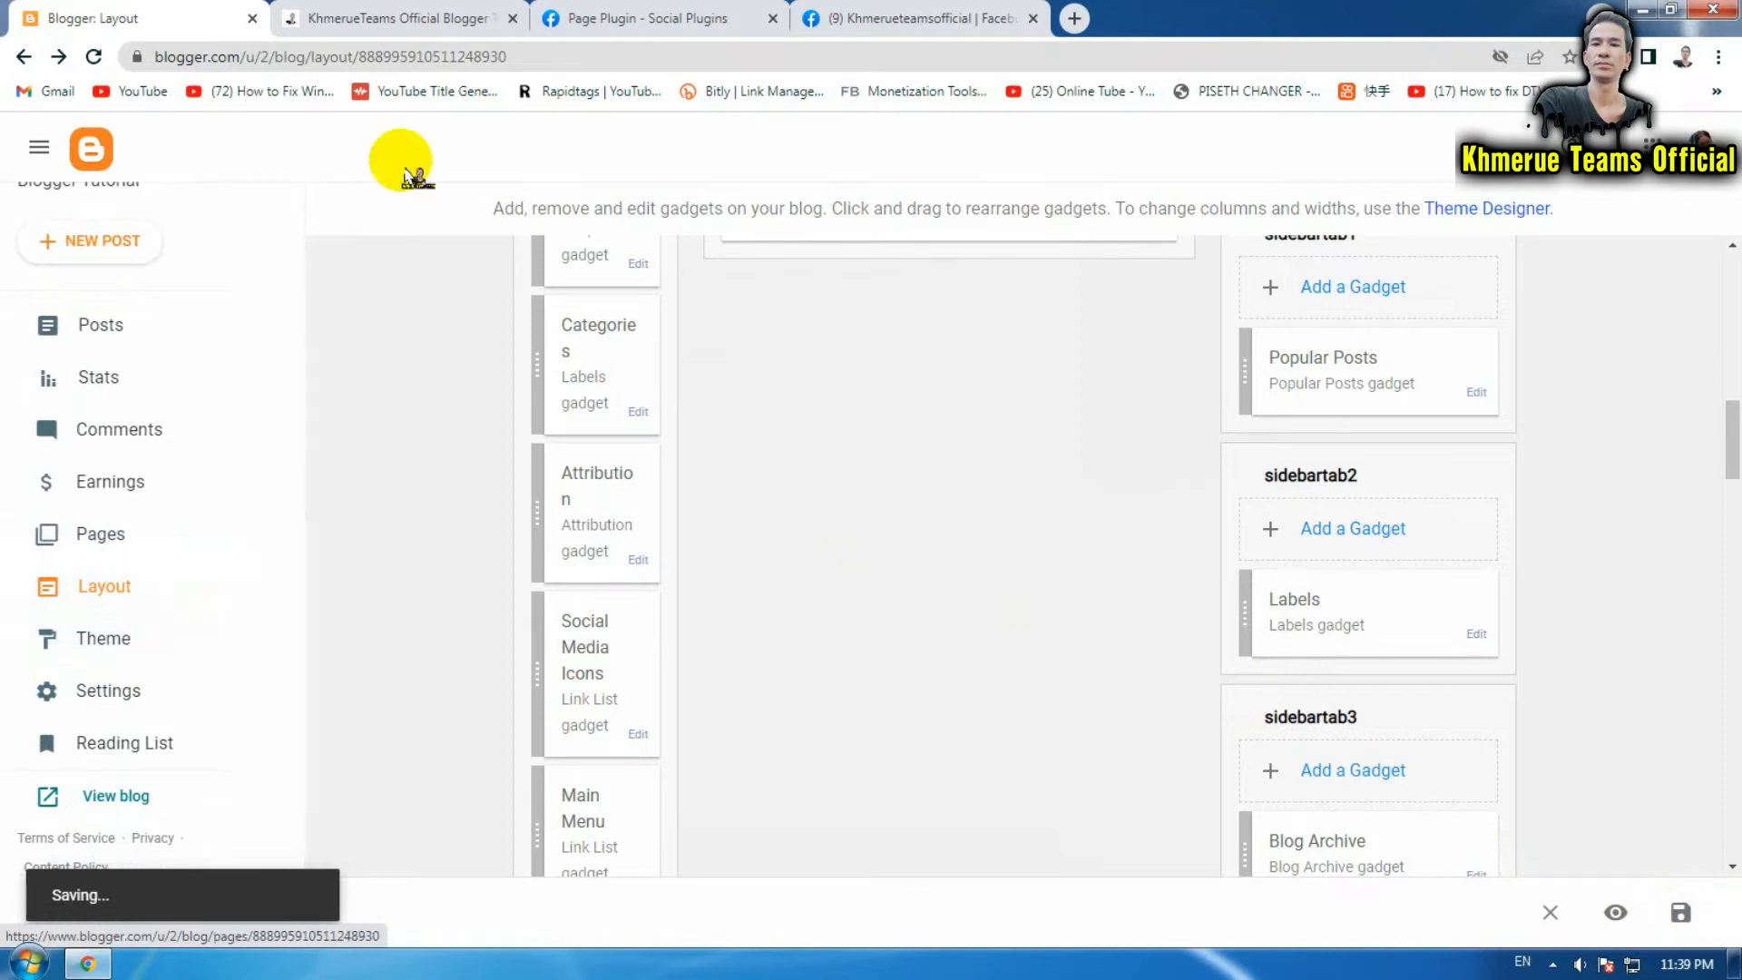
# - Recheck the JavaScript SDK instructions and open the blog theme's HTML for editing
pyautogui.click(585, 18)
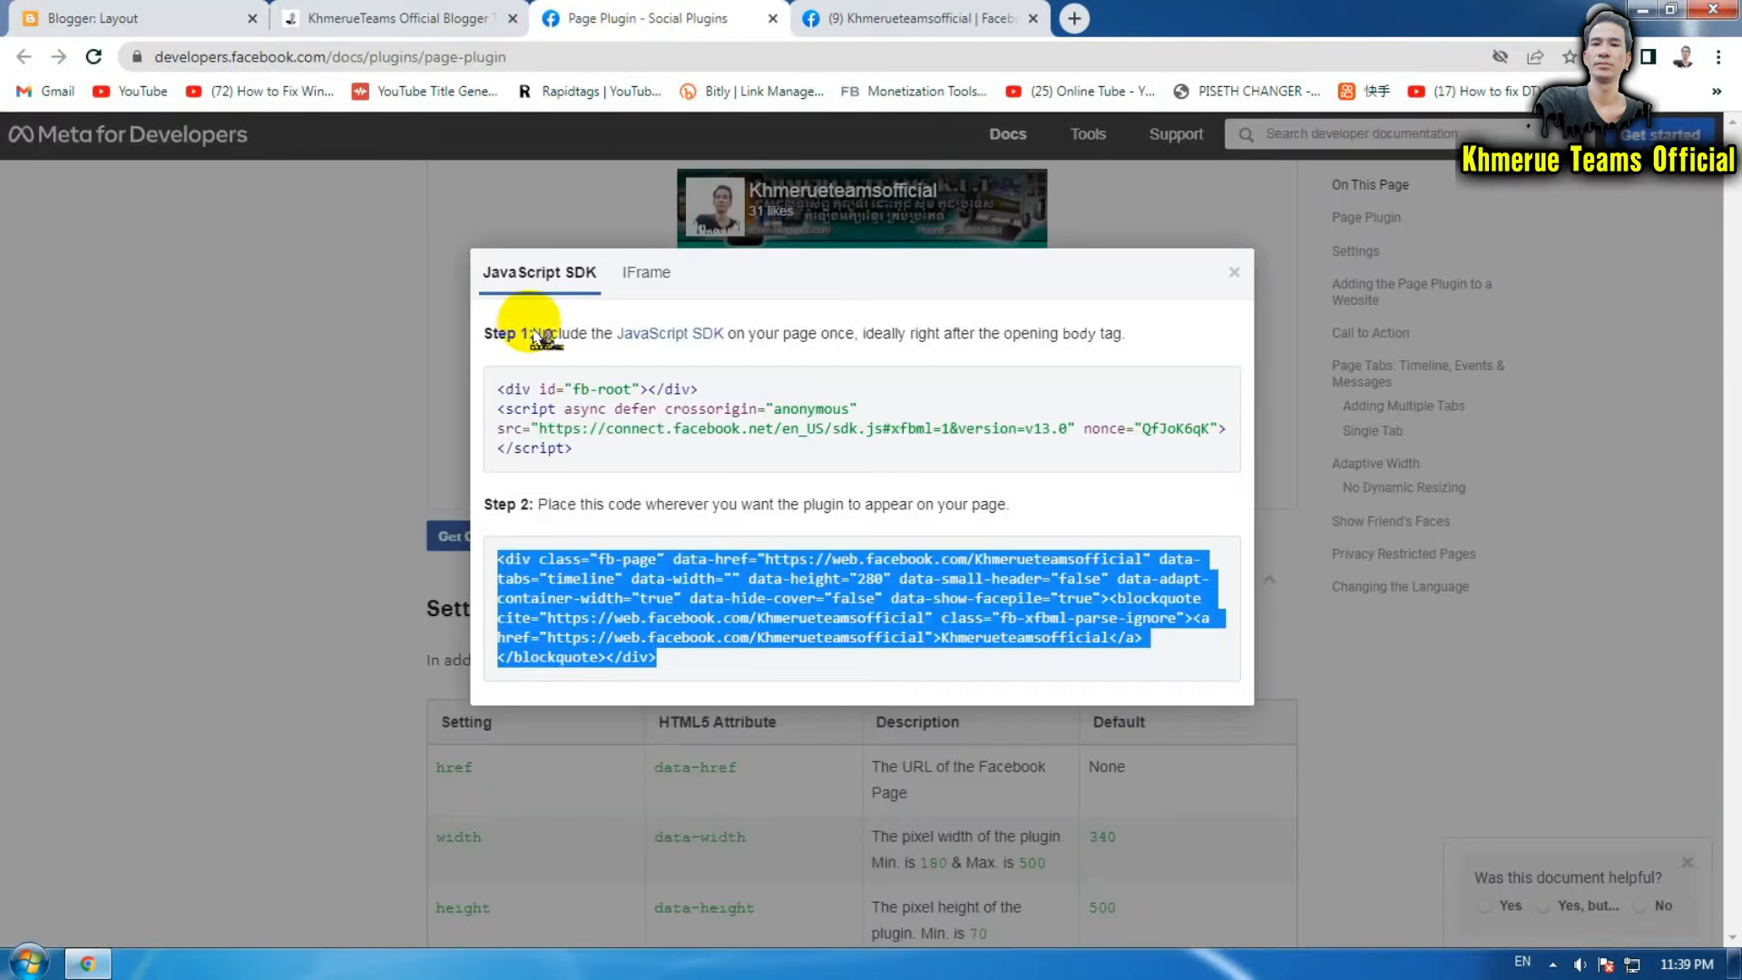
pyautogui.click(91, 18)
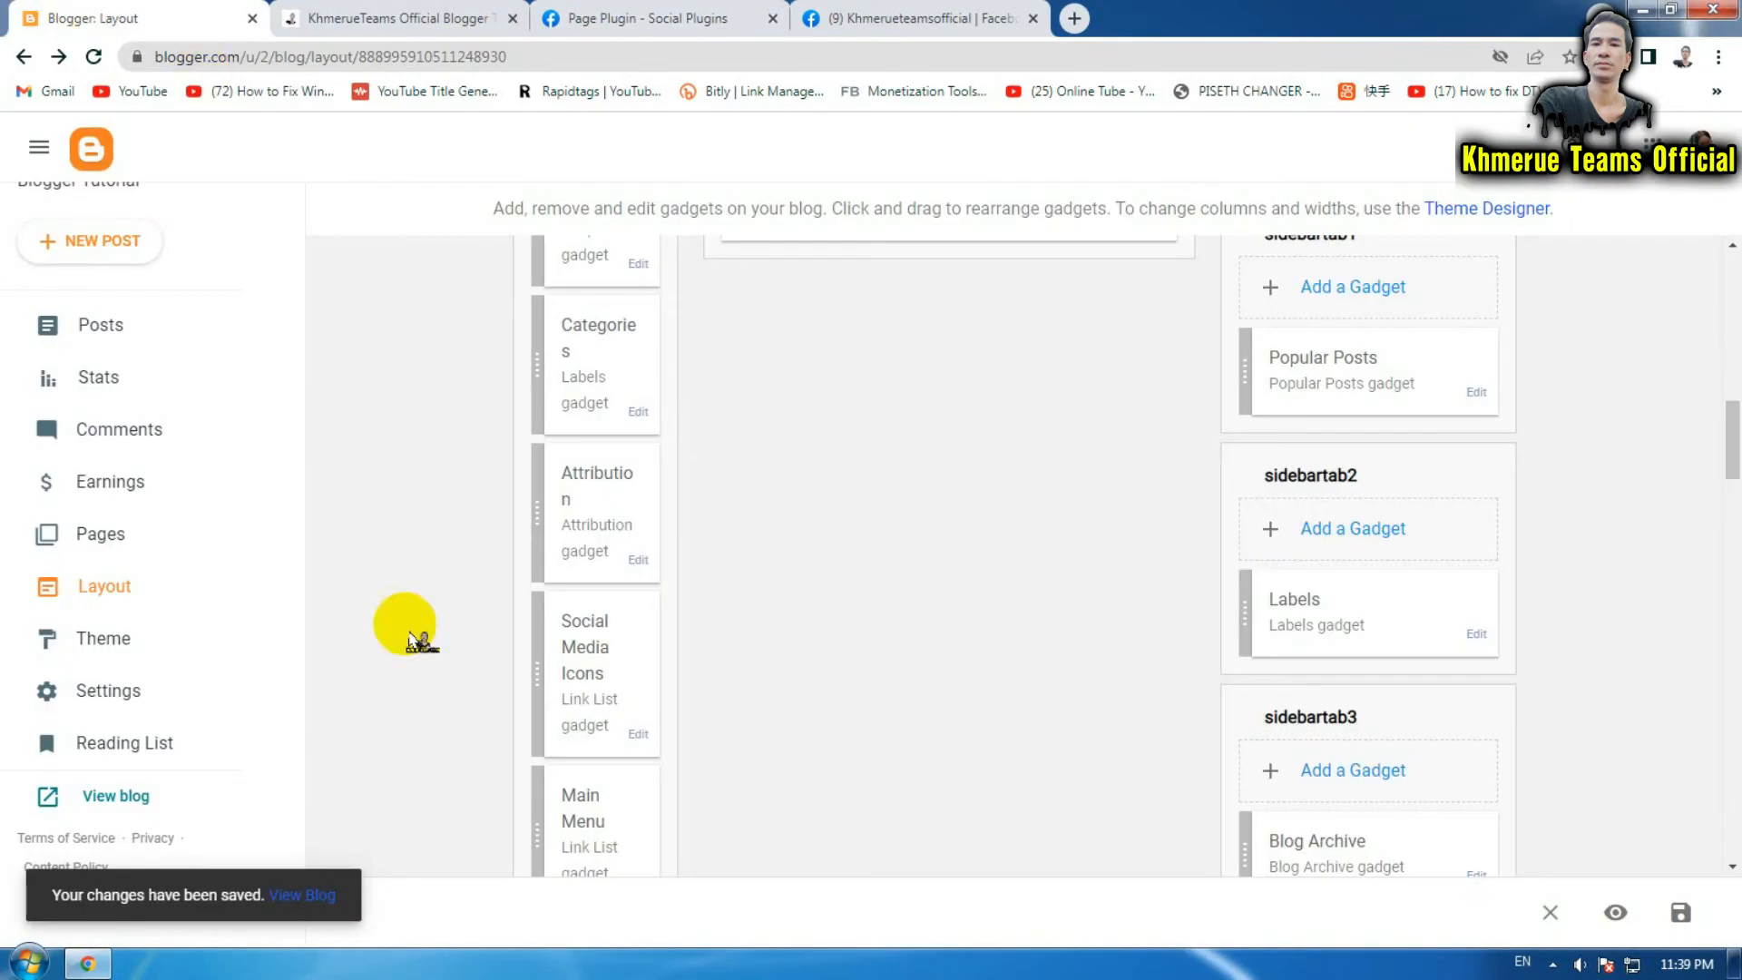
pyautogui.click(145, 657)
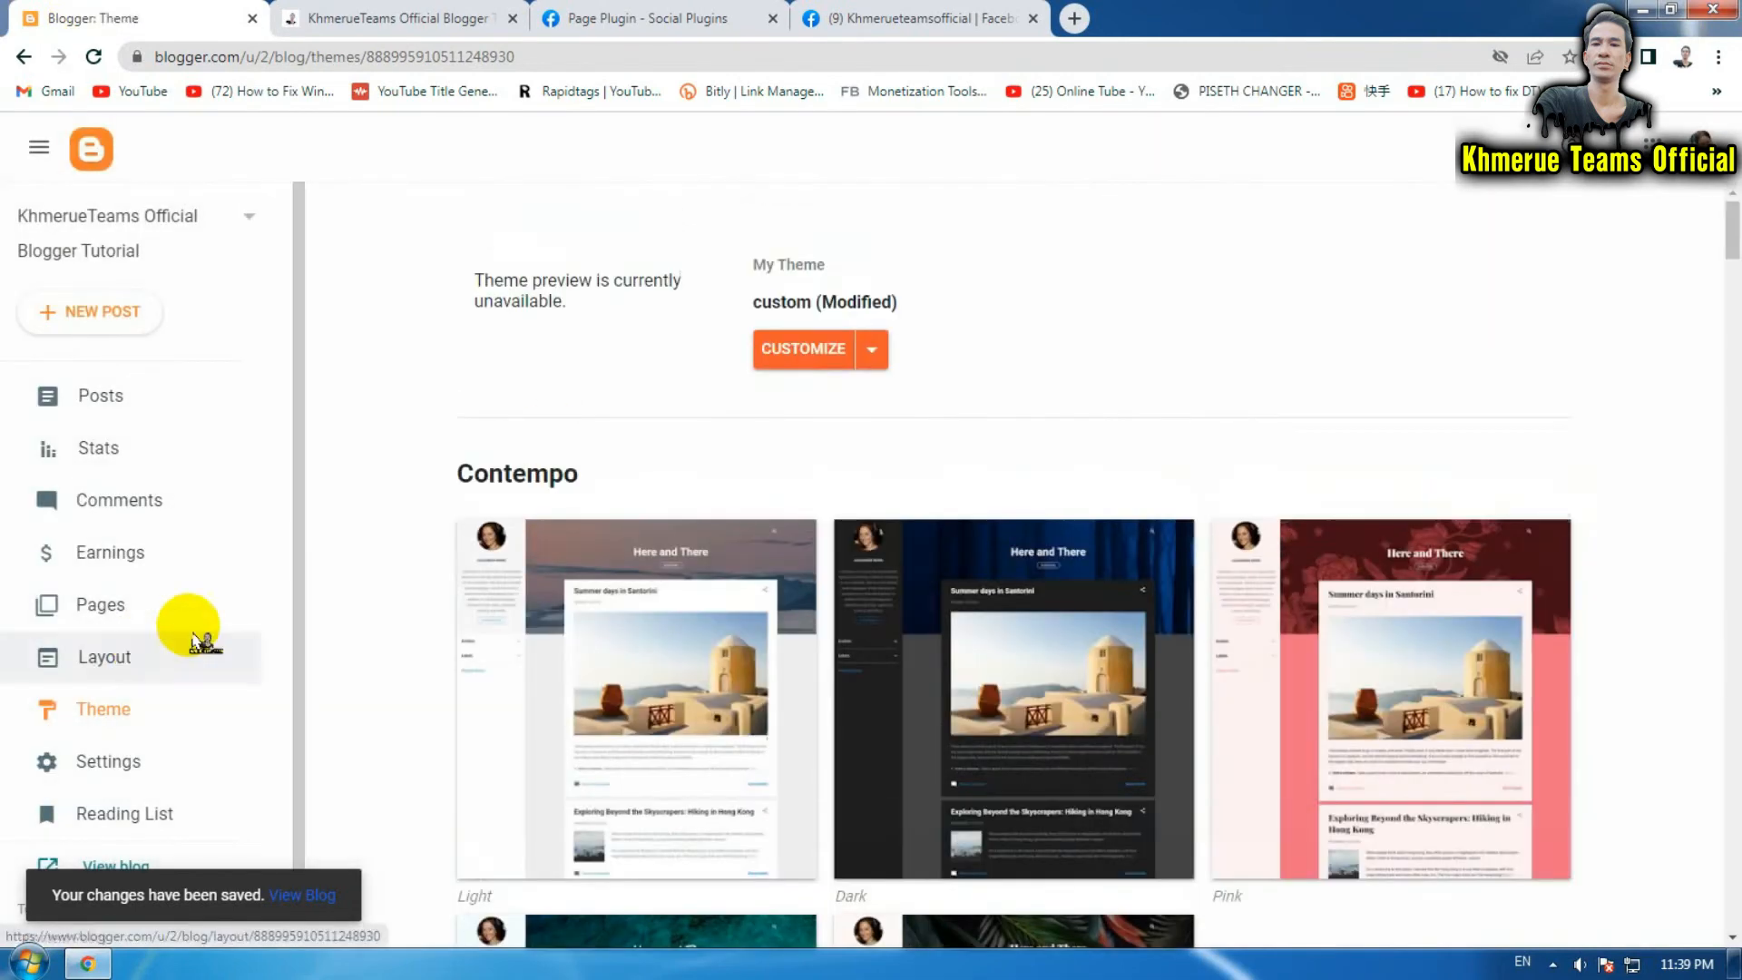
pyautogui.click(875, 352)
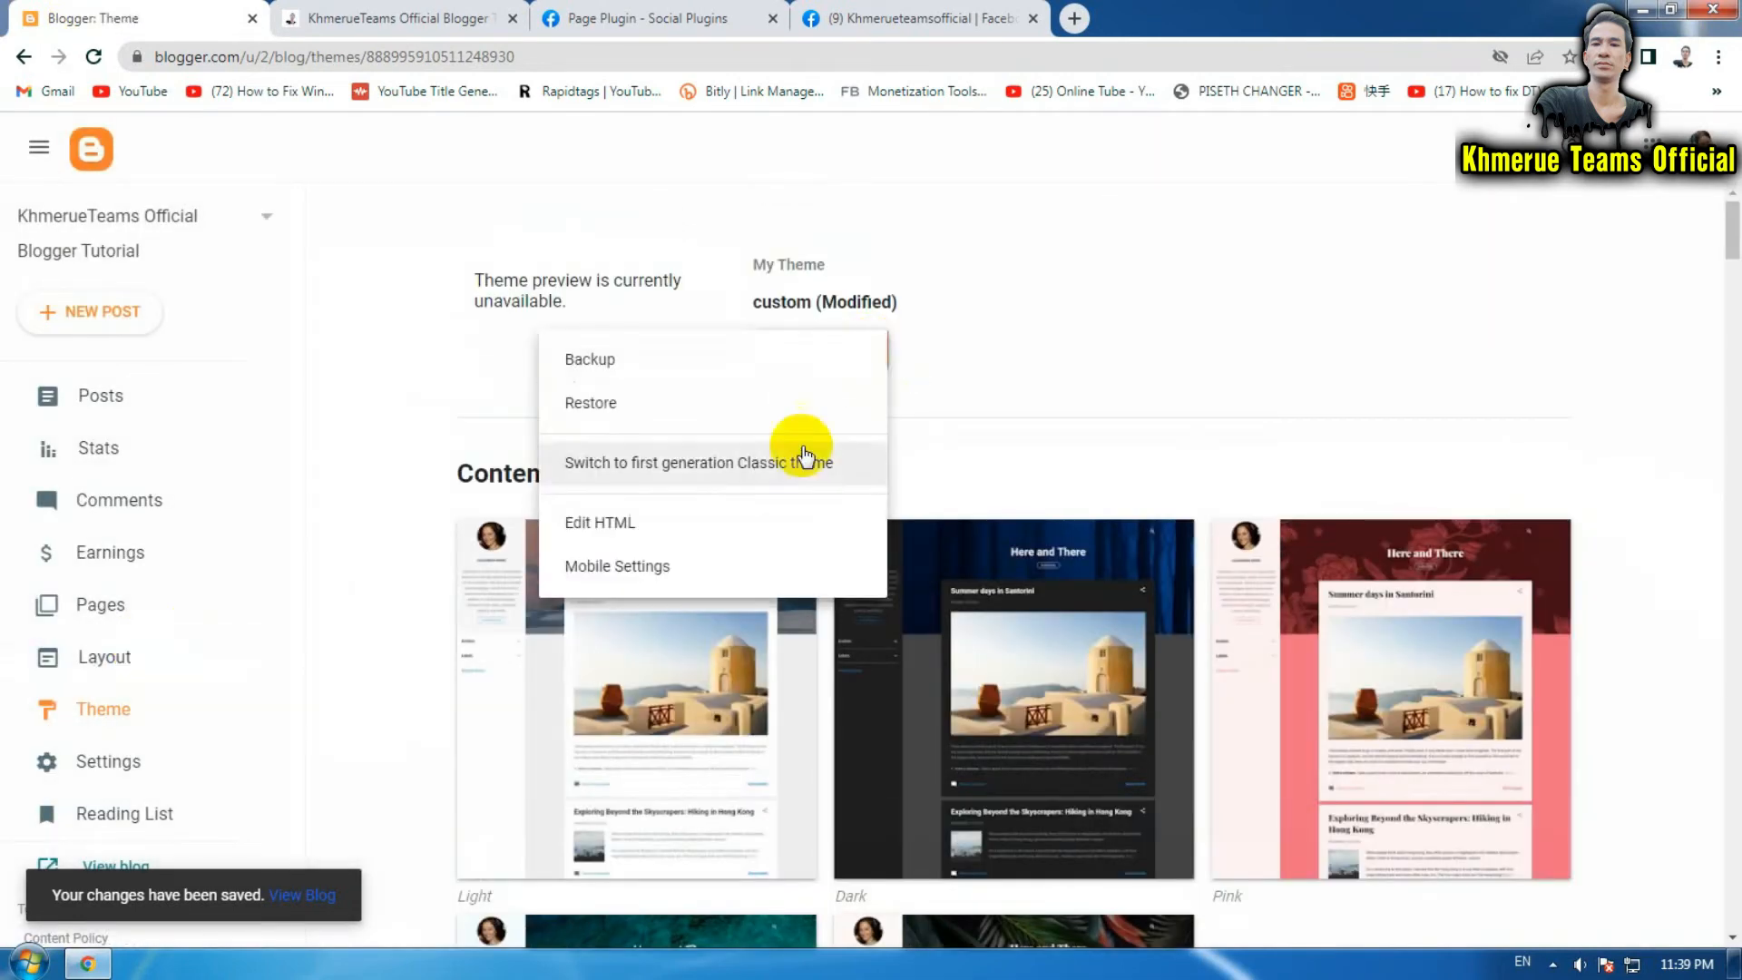
pyautogui.click(727, 531)
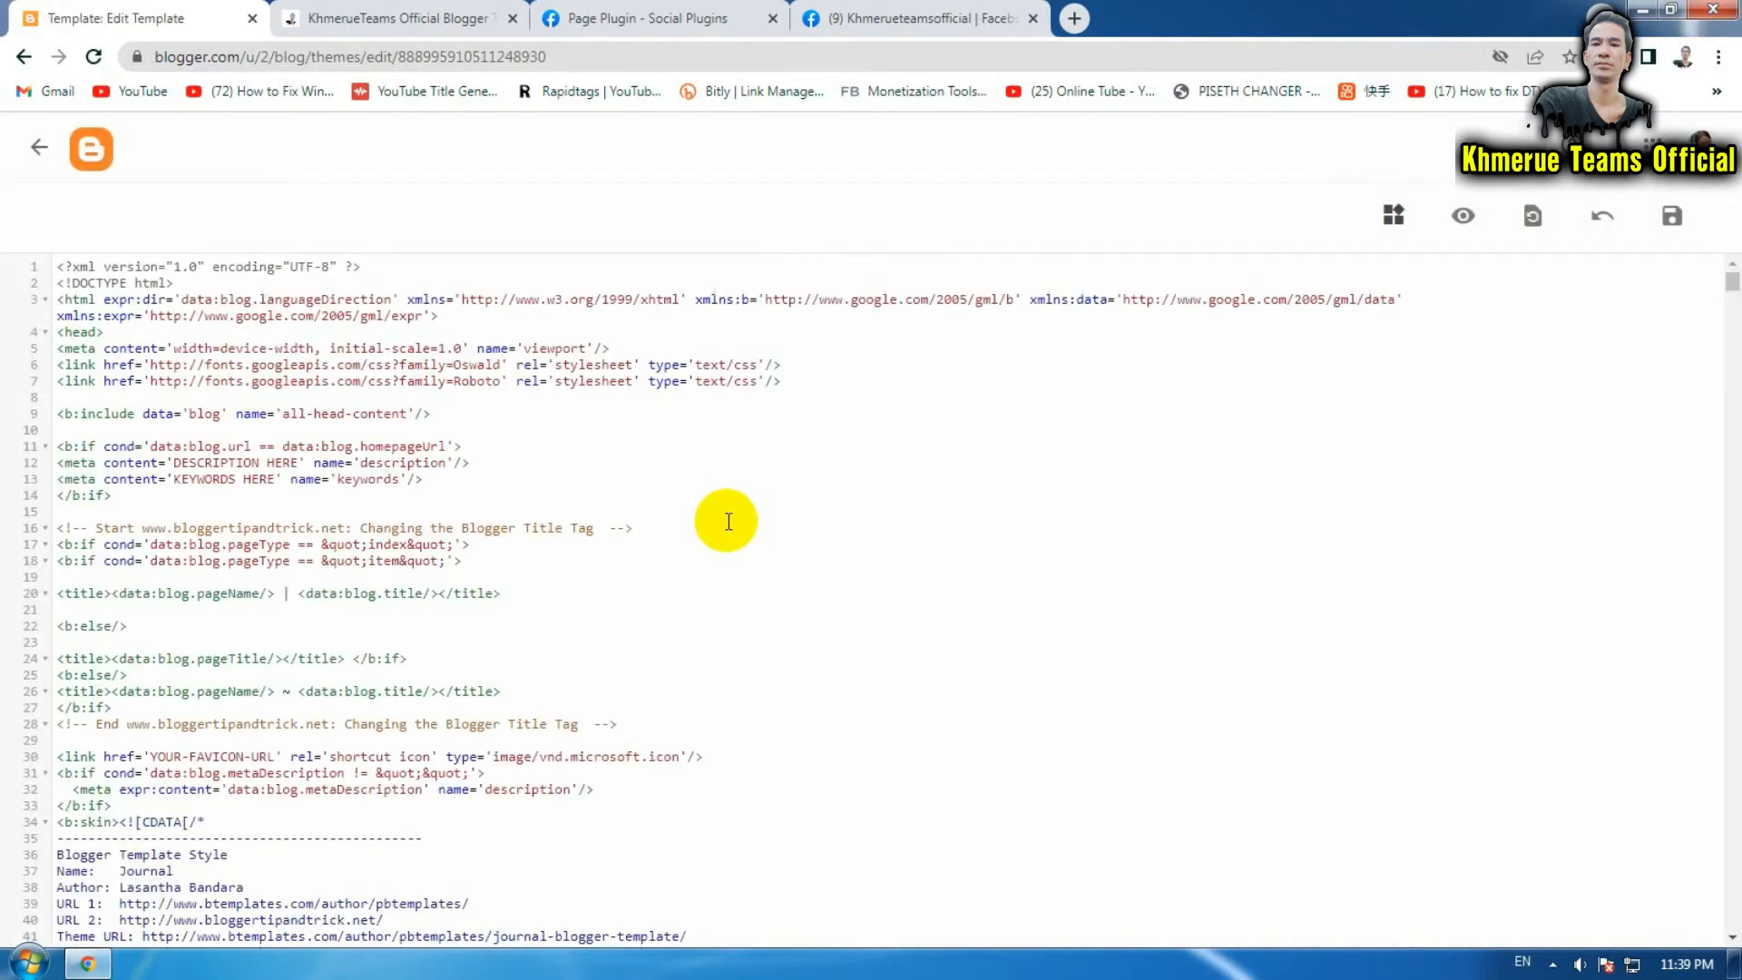
pyautogui.click(713, 530)
# - Find the <body> tag in the theme's HTML and place the cursor on the blank line directly below it
pyautogui.hotkey('ctrl', 'f')
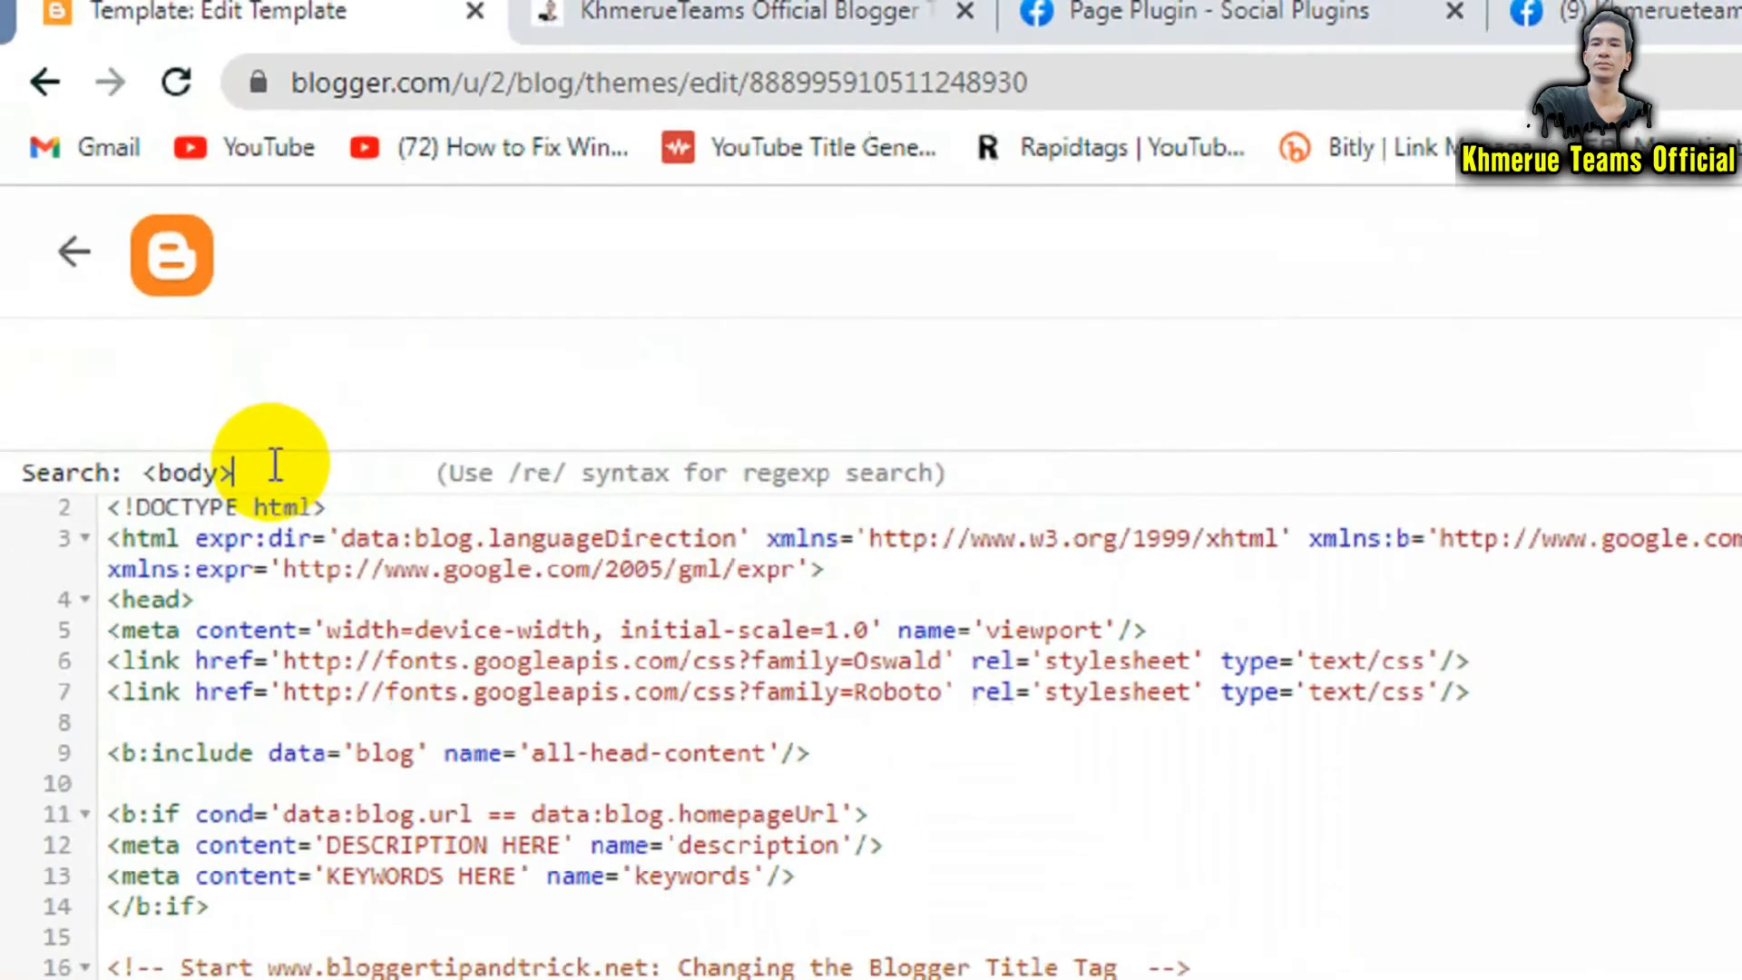
pyautogui.press('Return')
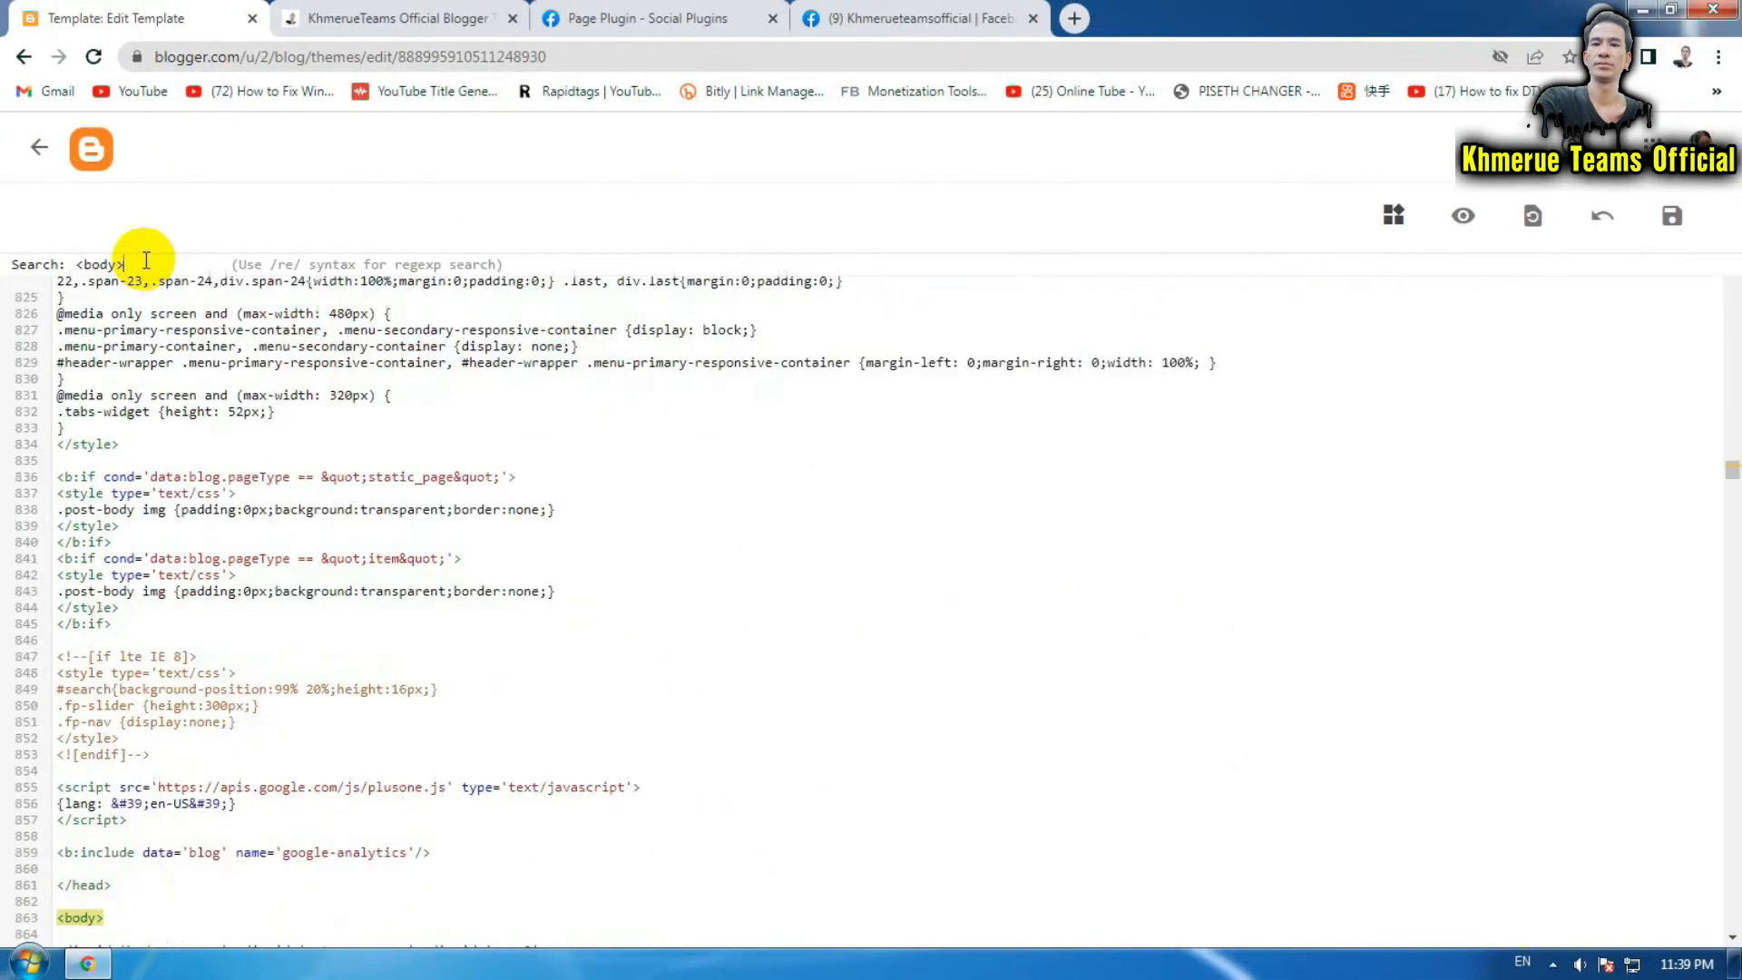
pyautogui.scroll(-5, 439, 564)
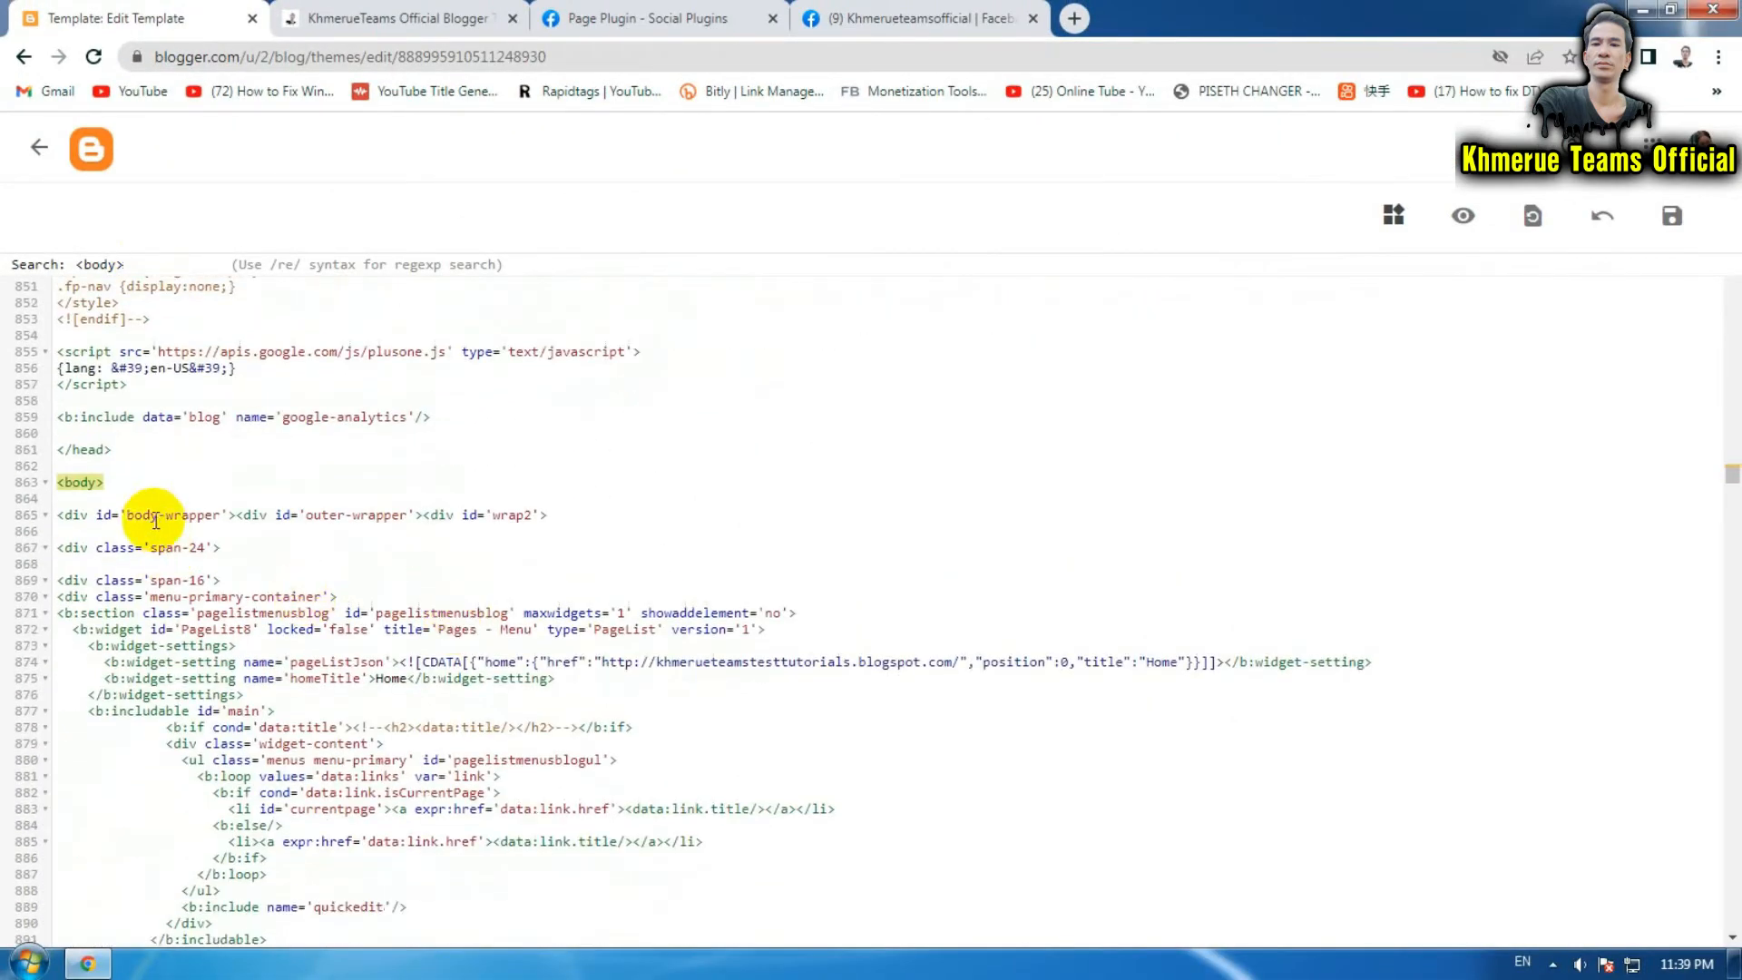
pyautogui.click(172, 498)
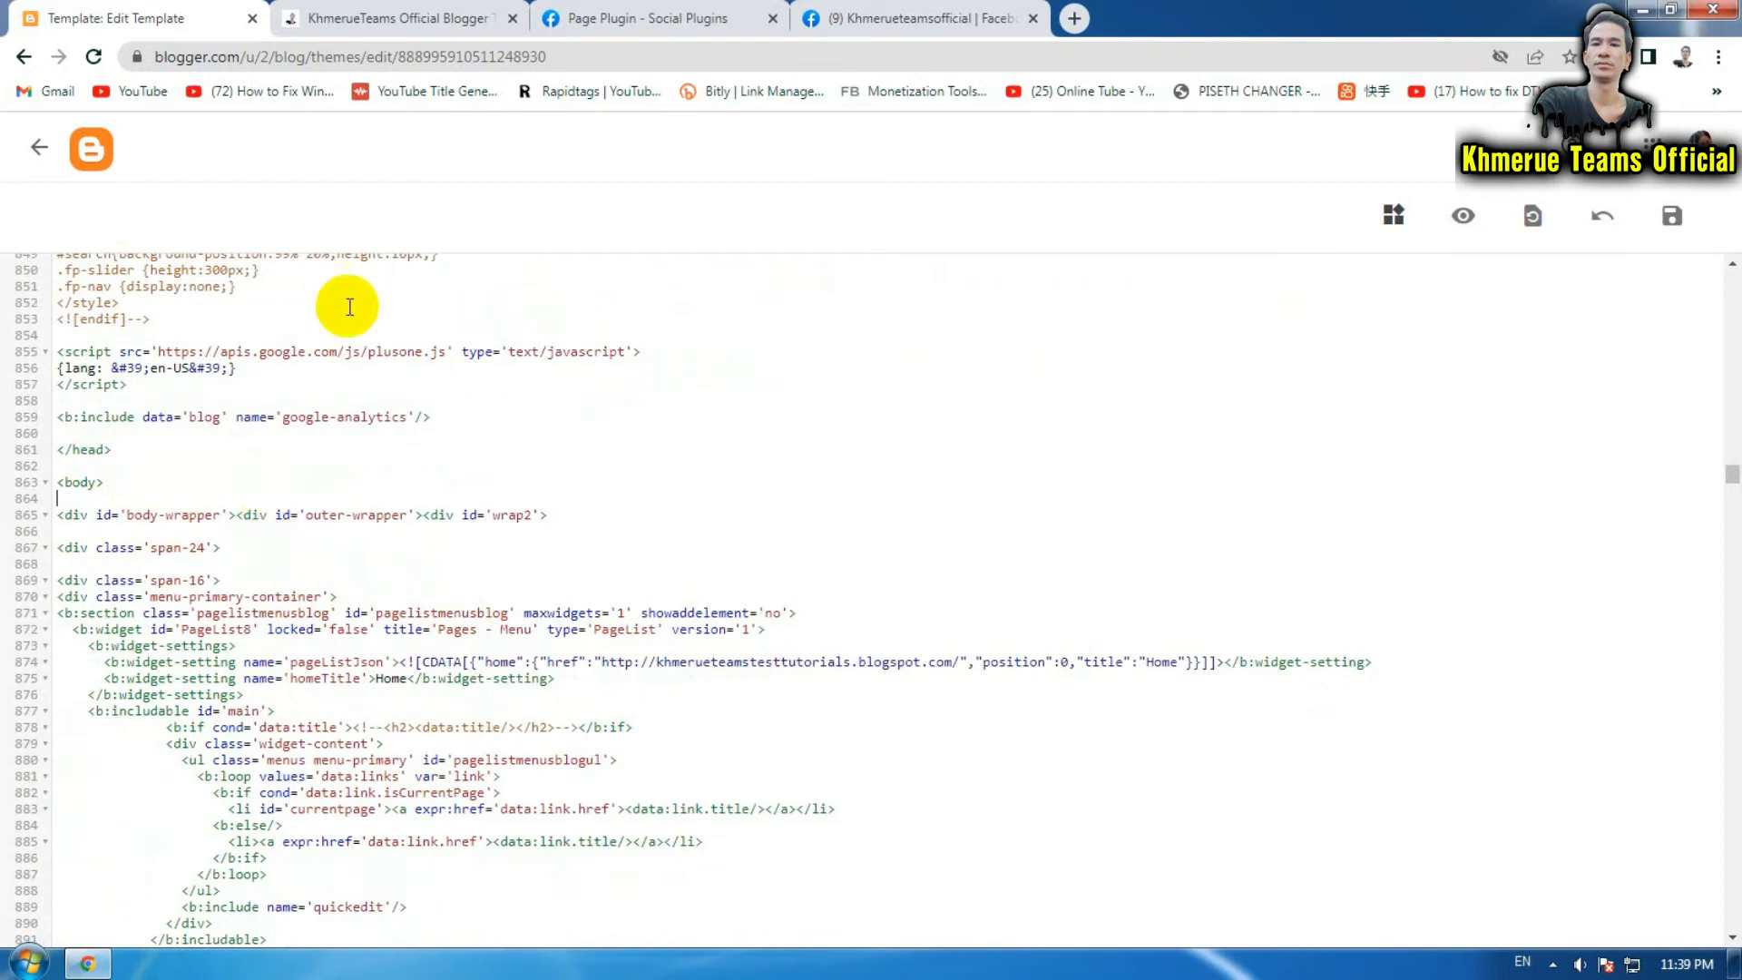
# - Copy the Step 1 JavaScript SDK snippet from the Page Plugin page and paste it directly below the theme's <body> tag
pyautogui.click(672, 16)
pyautogui.click(502, 388)
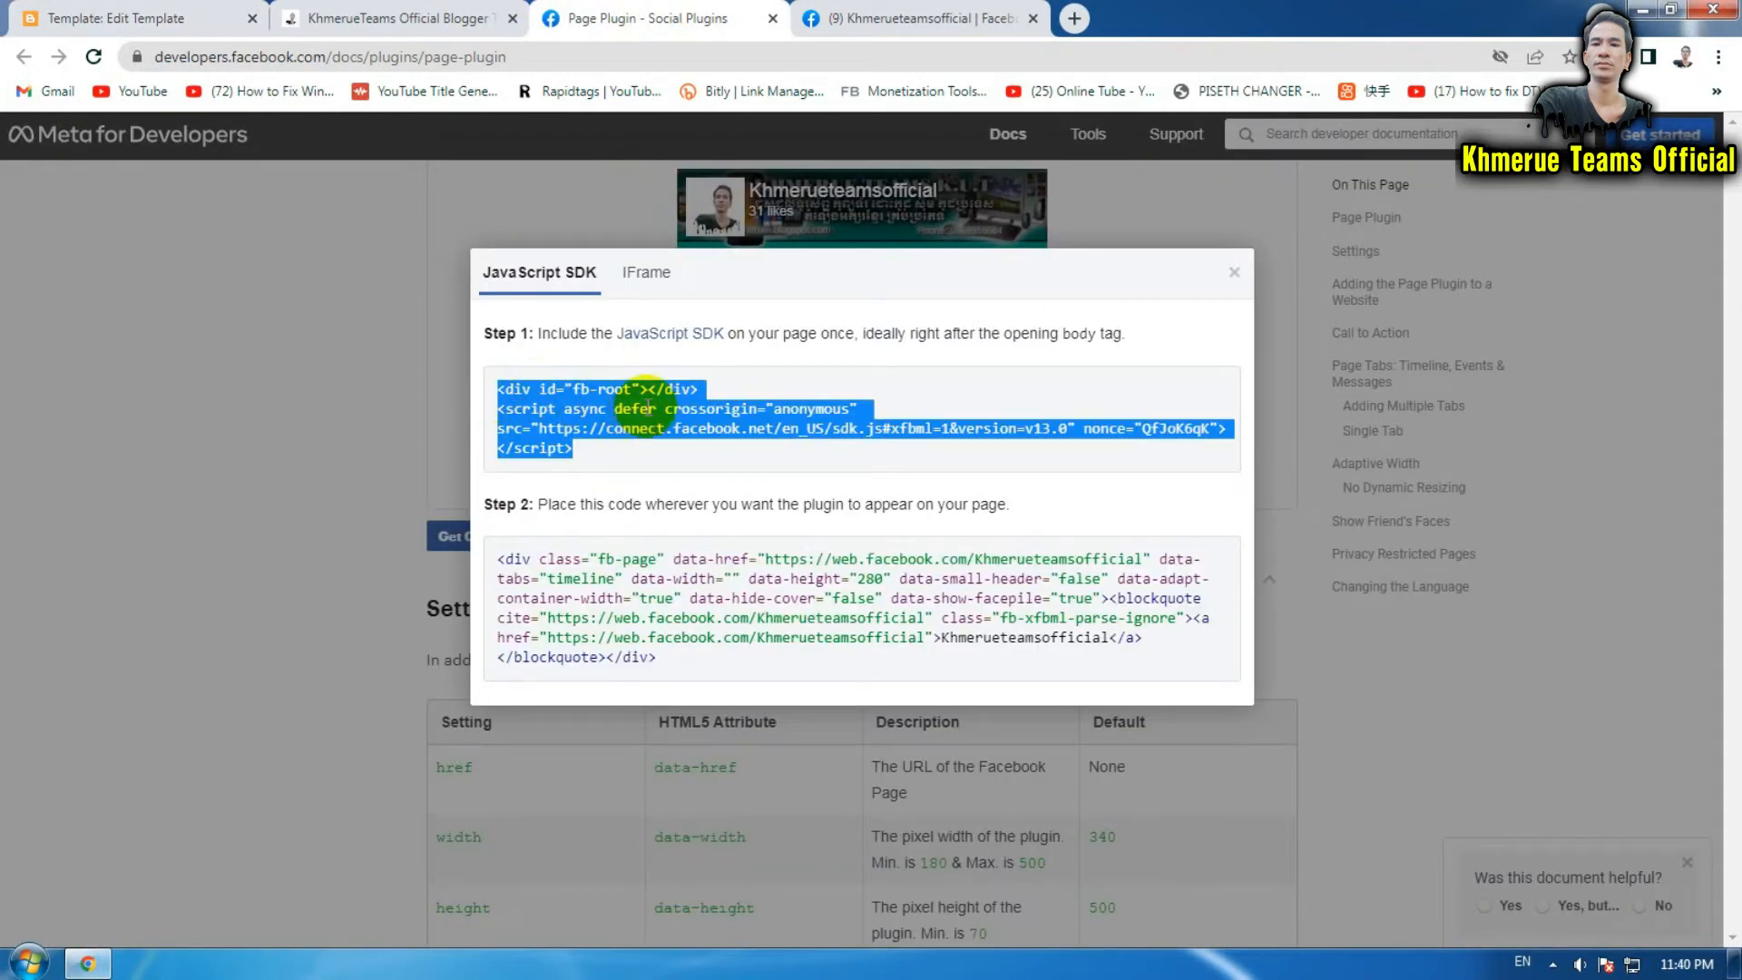
pyautogui.rightClick(650, 408)
pyautogui.click(707, 430)
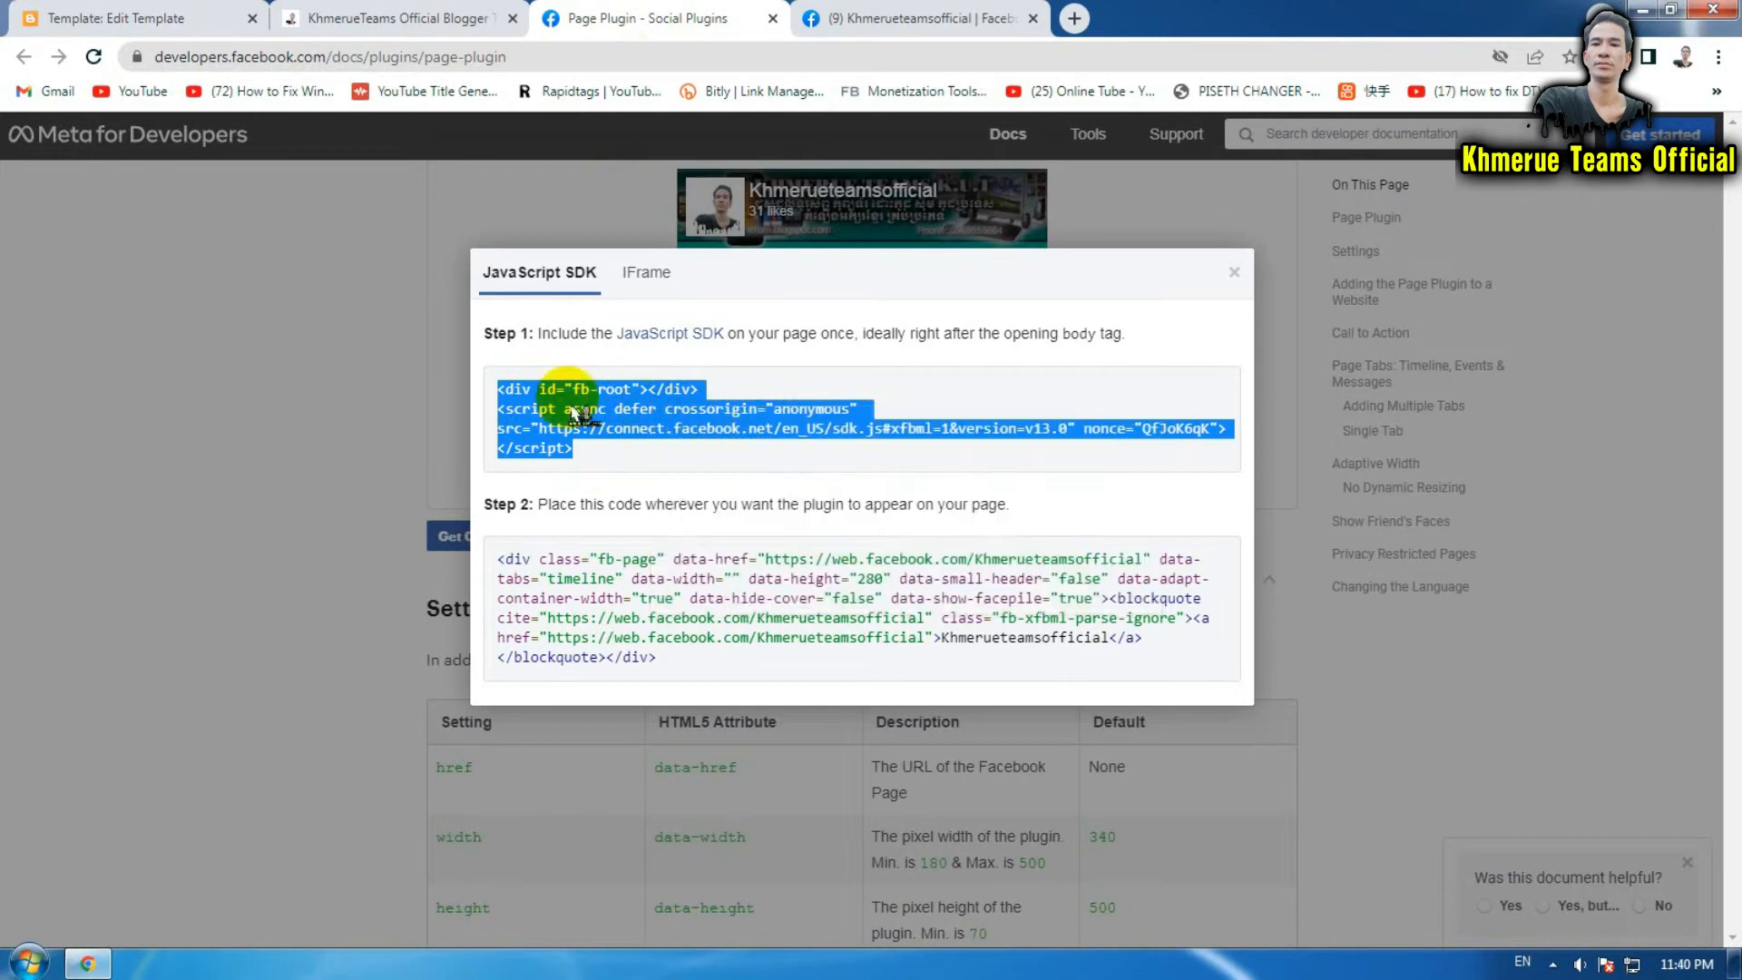
pyautogui.click(109, 18)
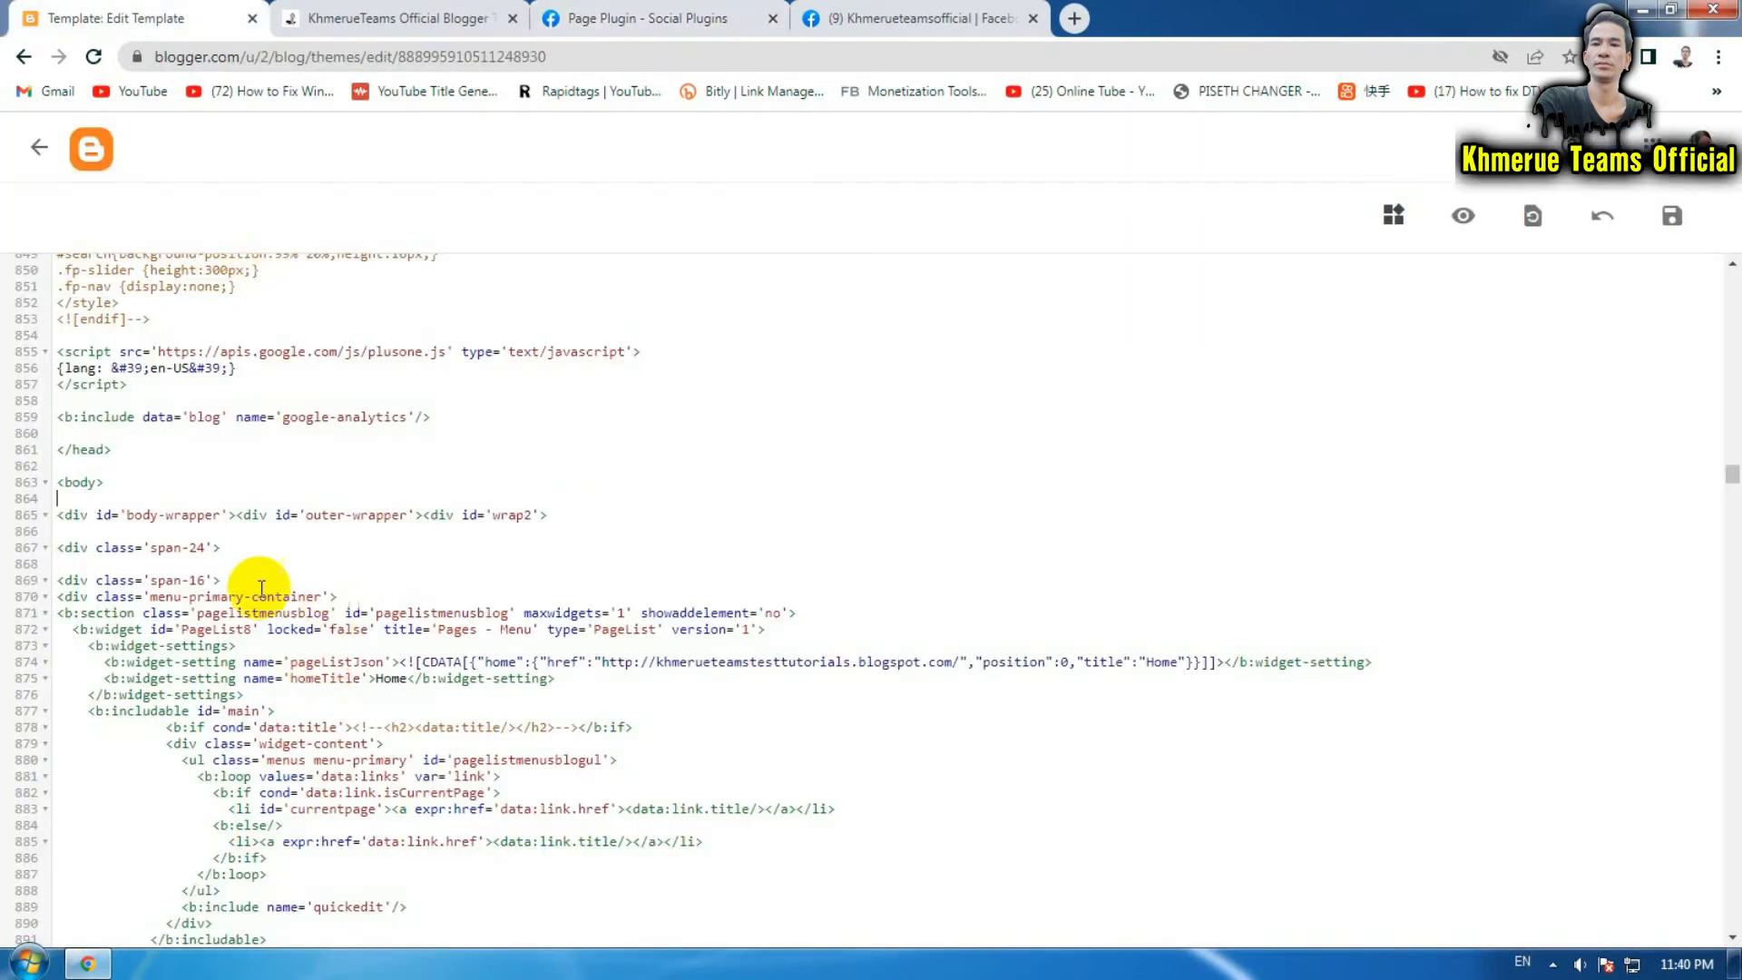
pyautogui.click(125, 500)
pyautogui.hotkey('ctrl', 'v')
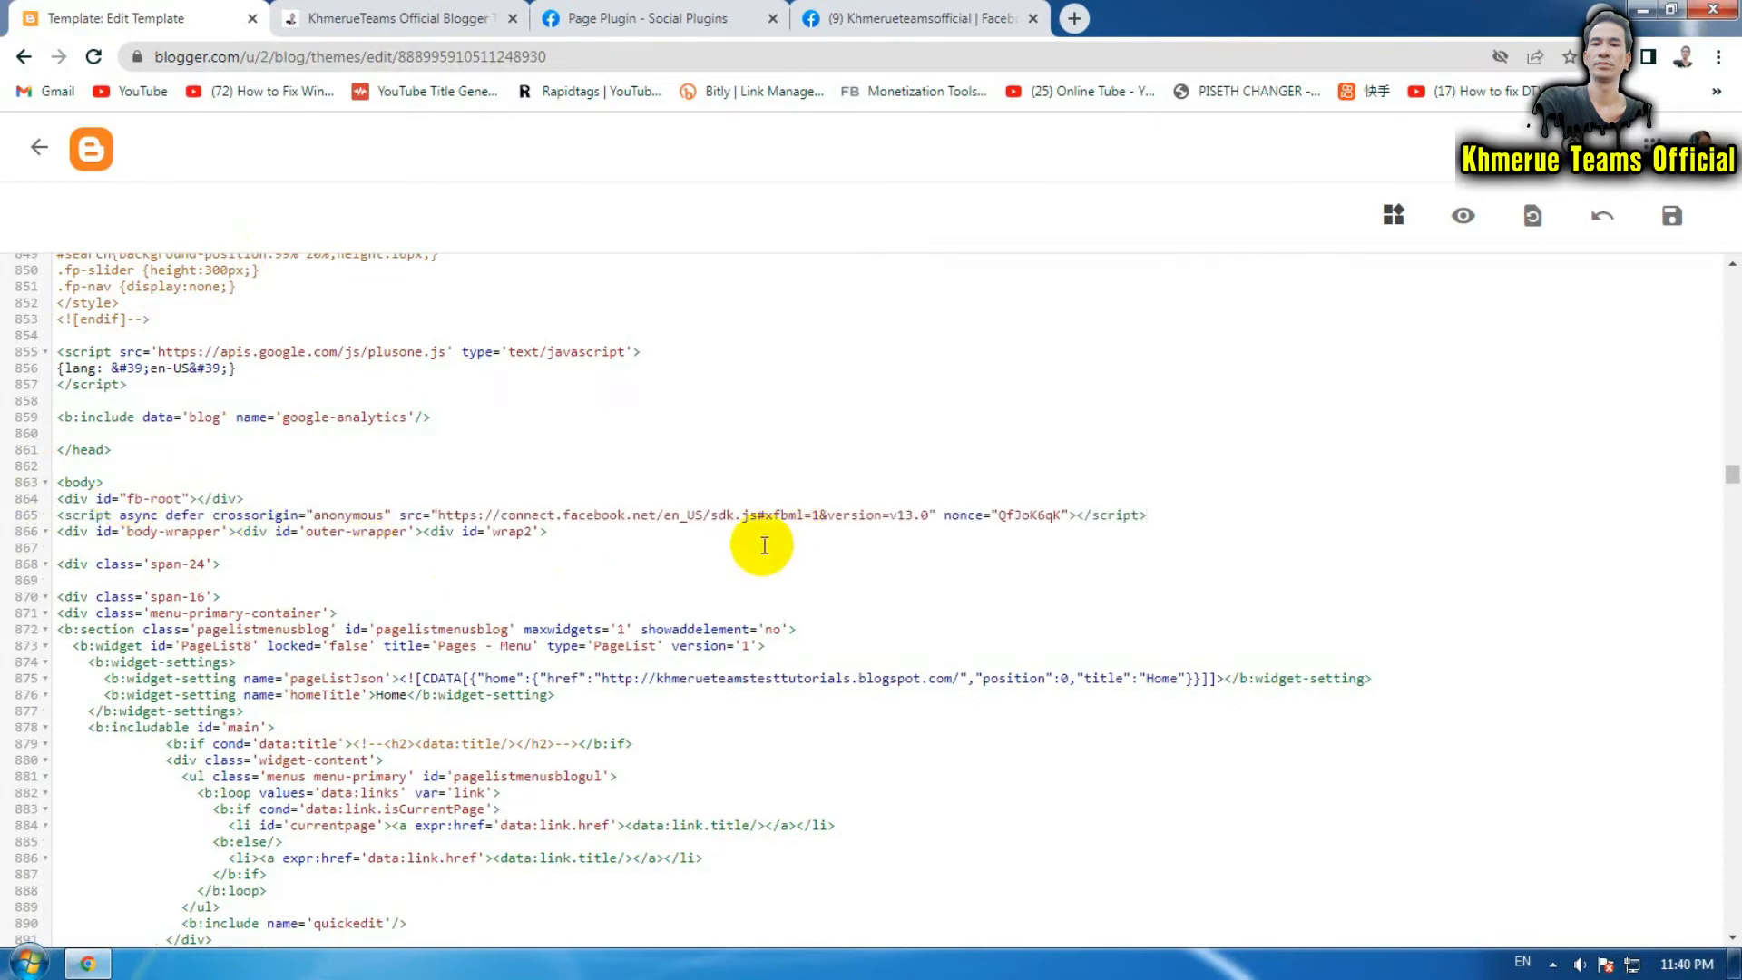
# - Check the pasted fb-root and script lines below the <body> tag and save the theme
pyautogui.moveTo(56, 499); pyautogui.dragTo(617, 526)
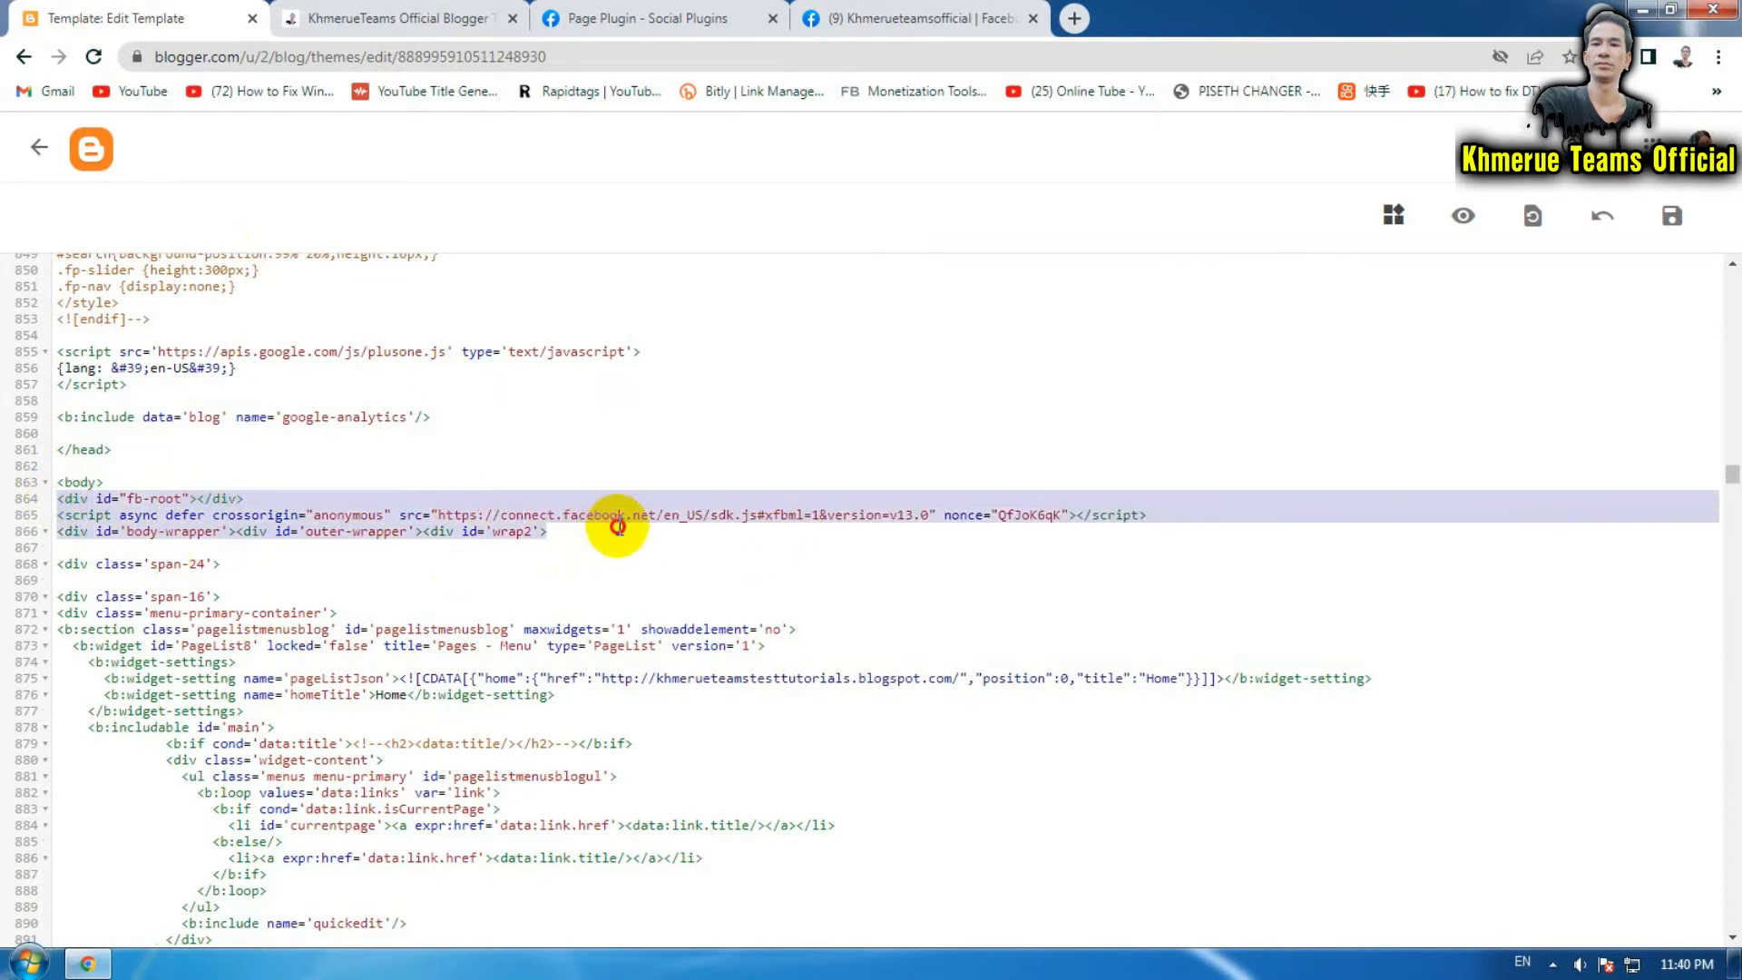
pyautogui.click(770, 584)
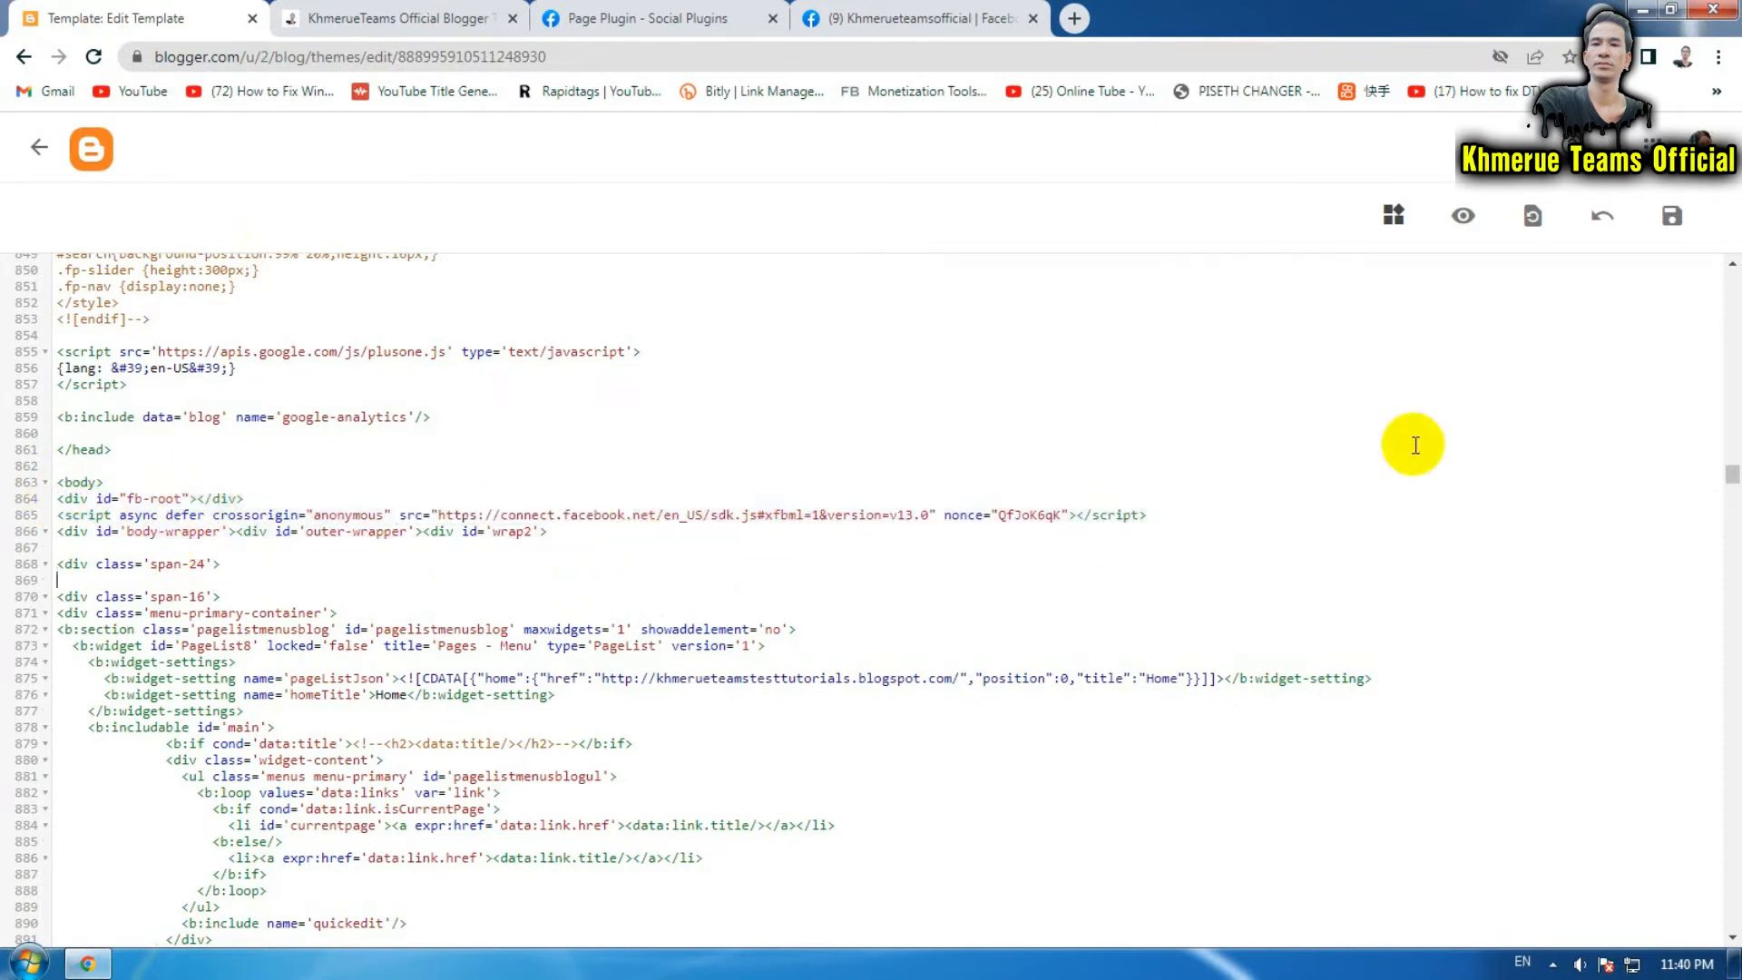
pyautogui.click(1675, 227)
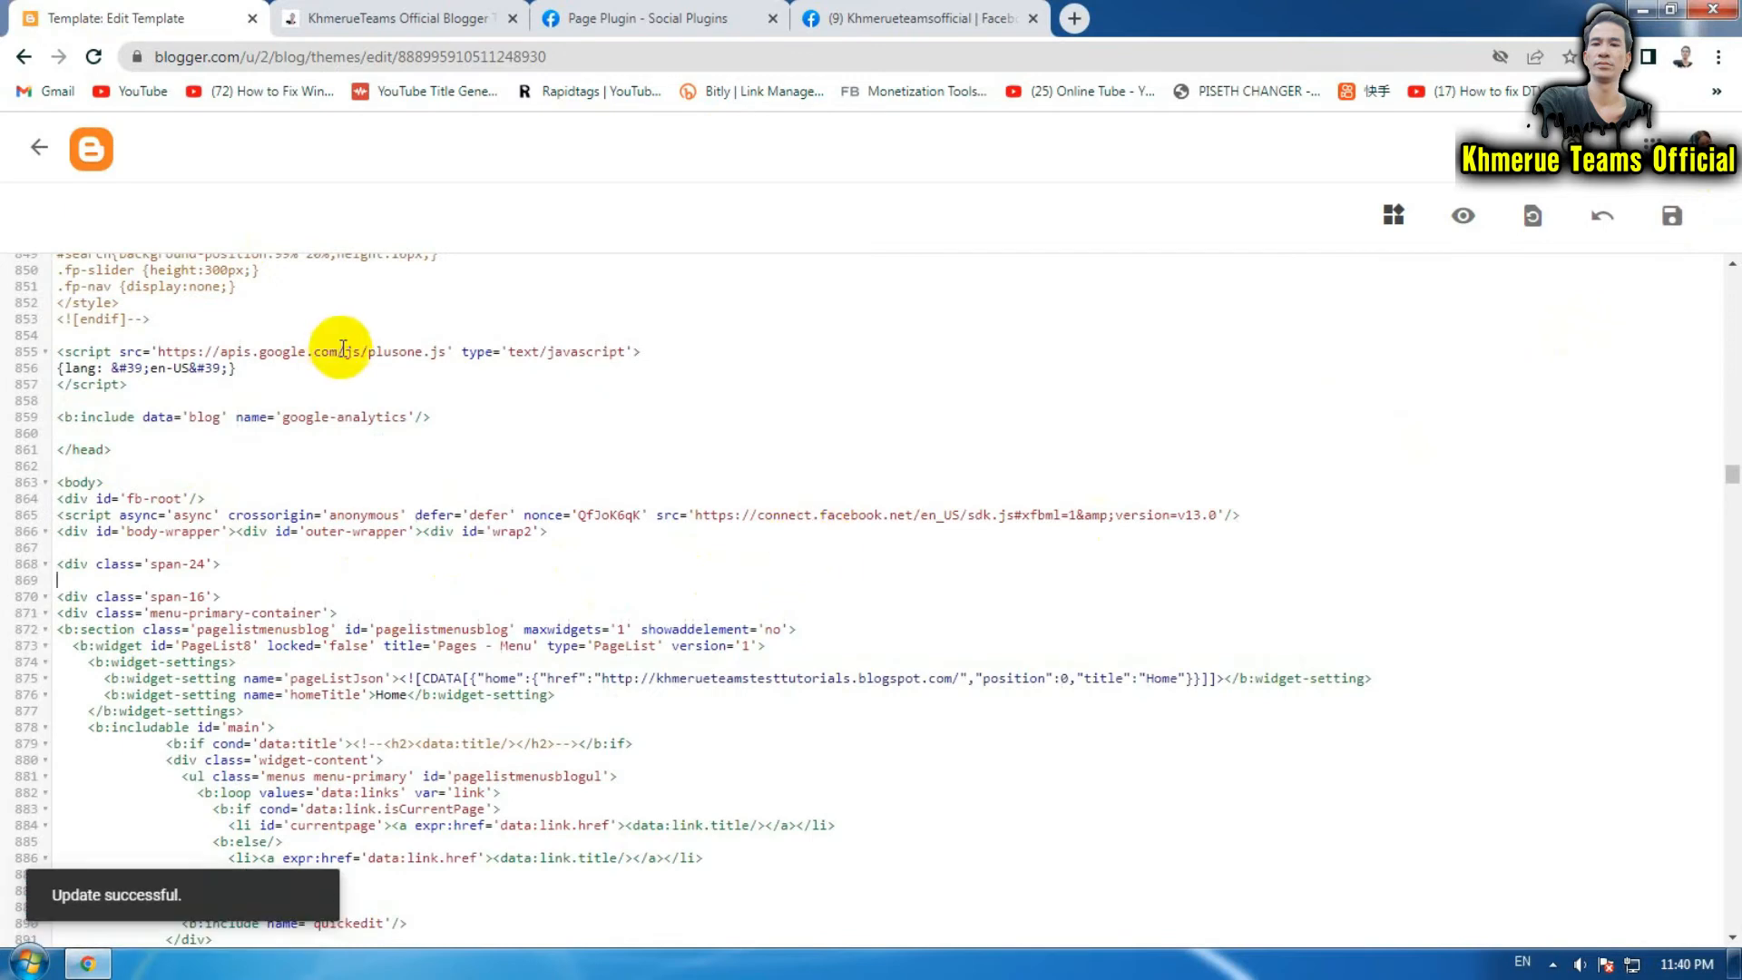
# - Leave the theme editor for the blog's layout page and copy the Step 2 fb-page snippet from the Page Plugin page
pyautogui.click(38, 150)
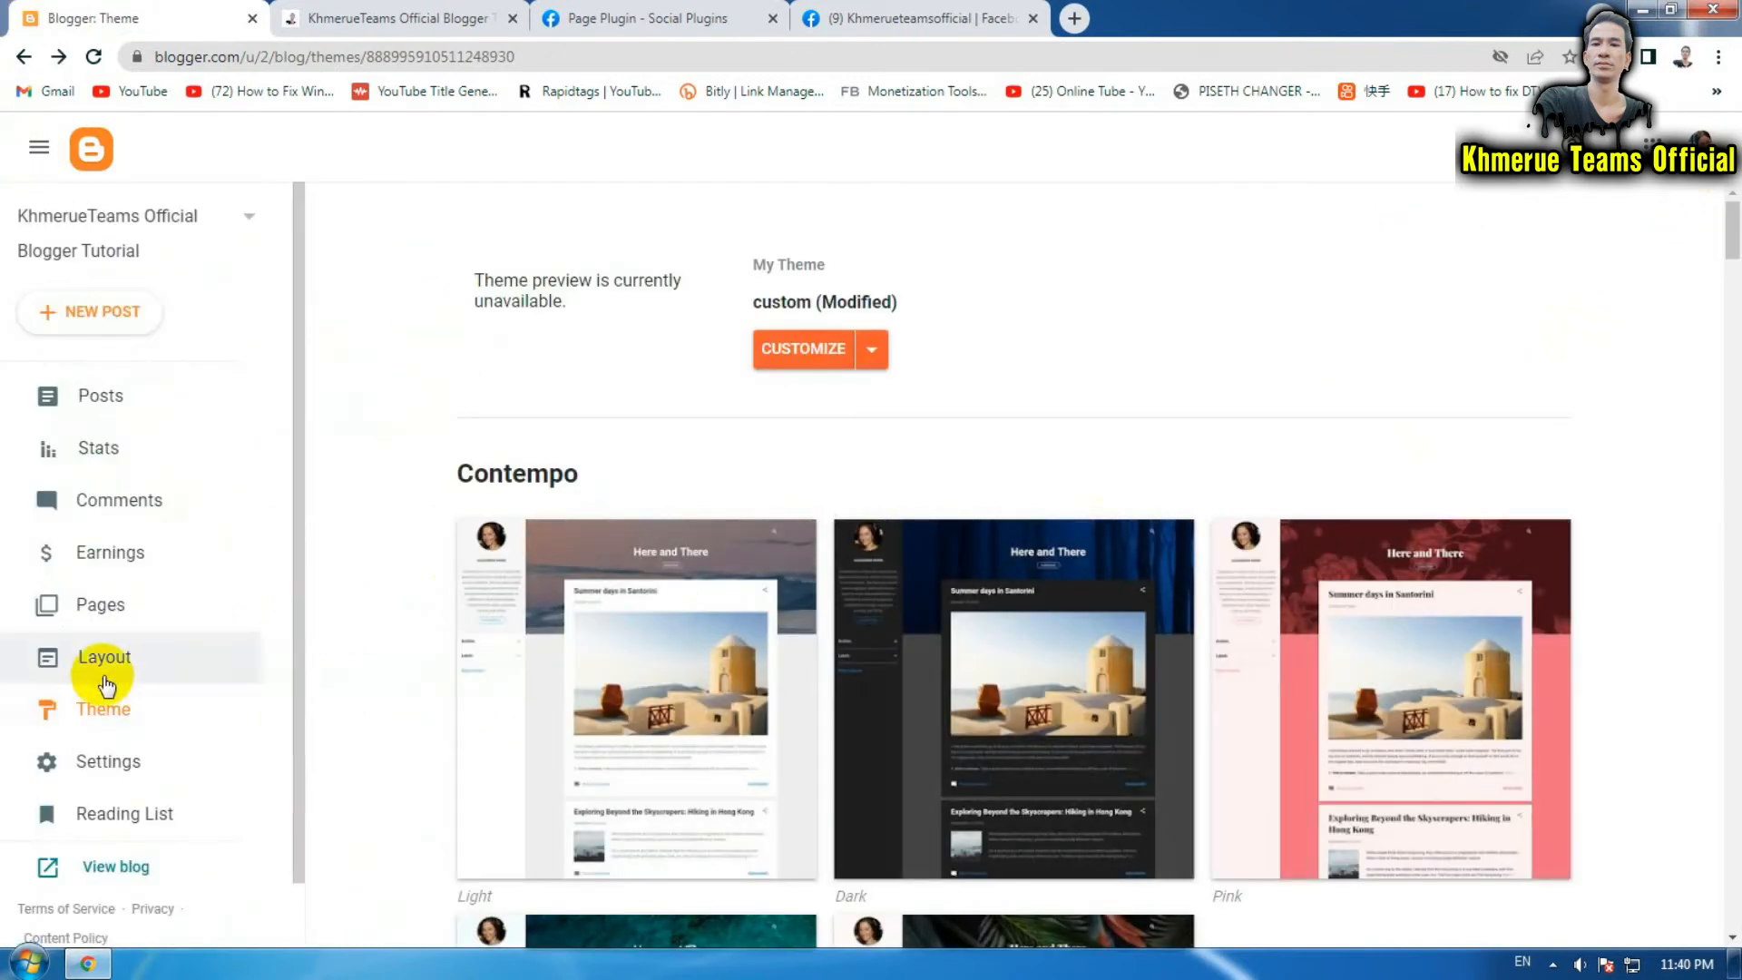
pyautogui.click(118, 667)
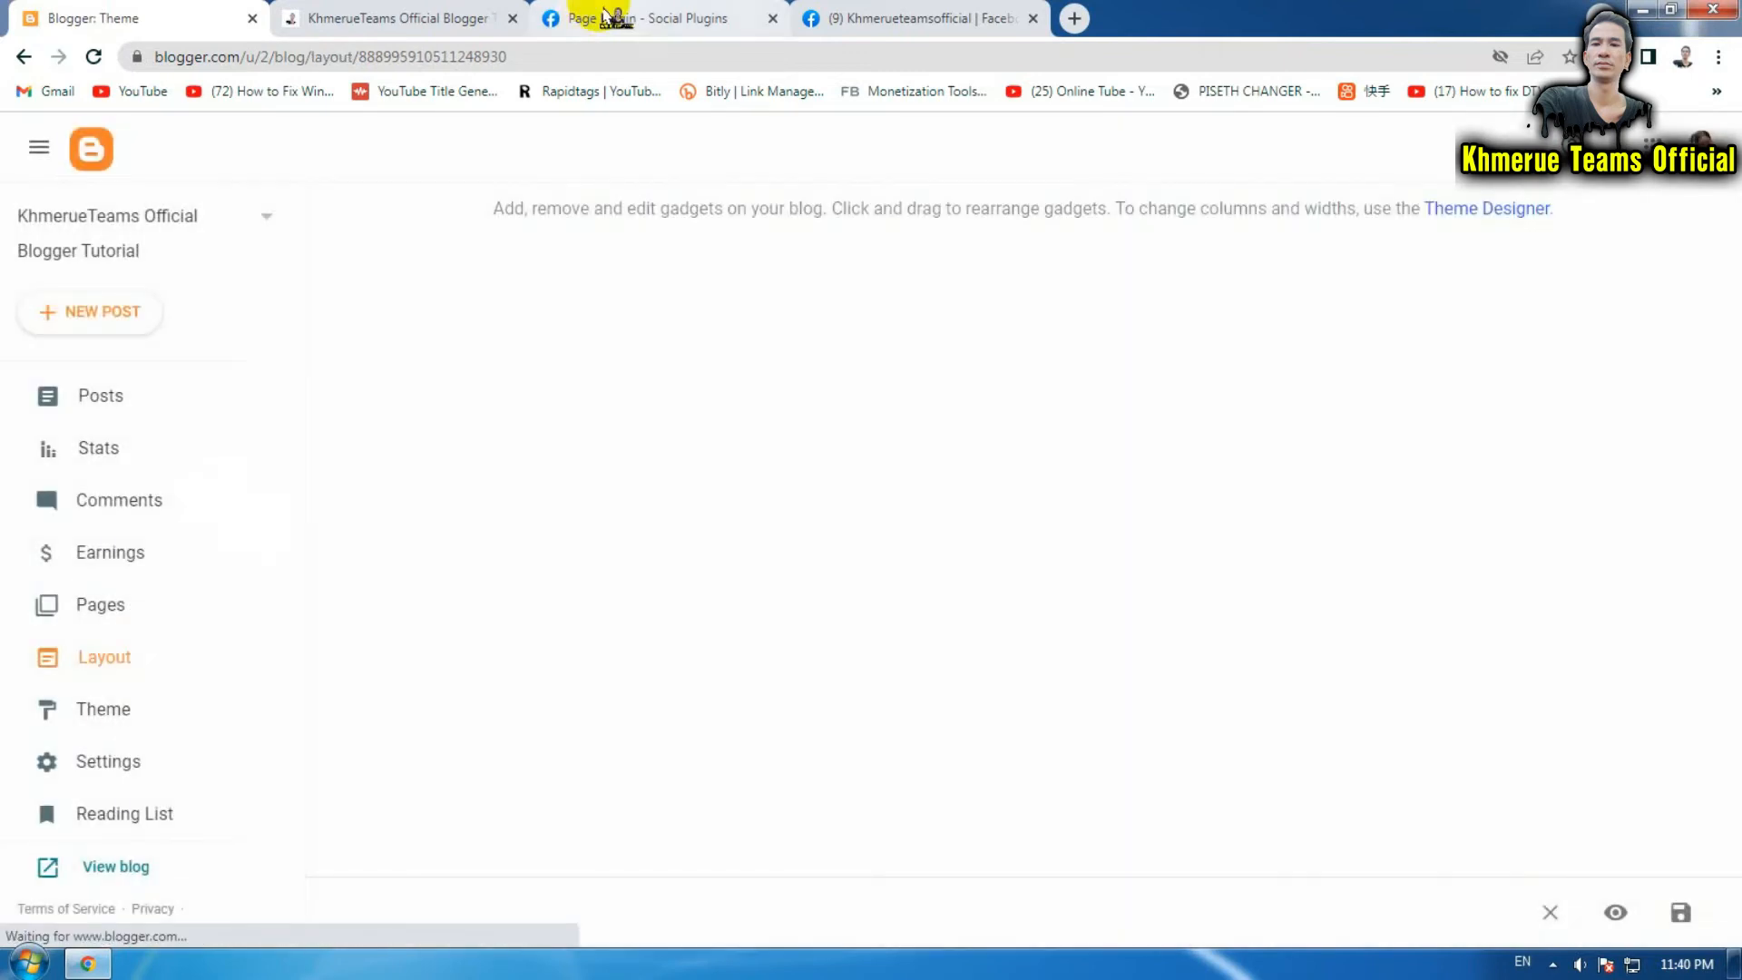
pyautogui.click(608, 18)
pyautogui.click(599, 564)
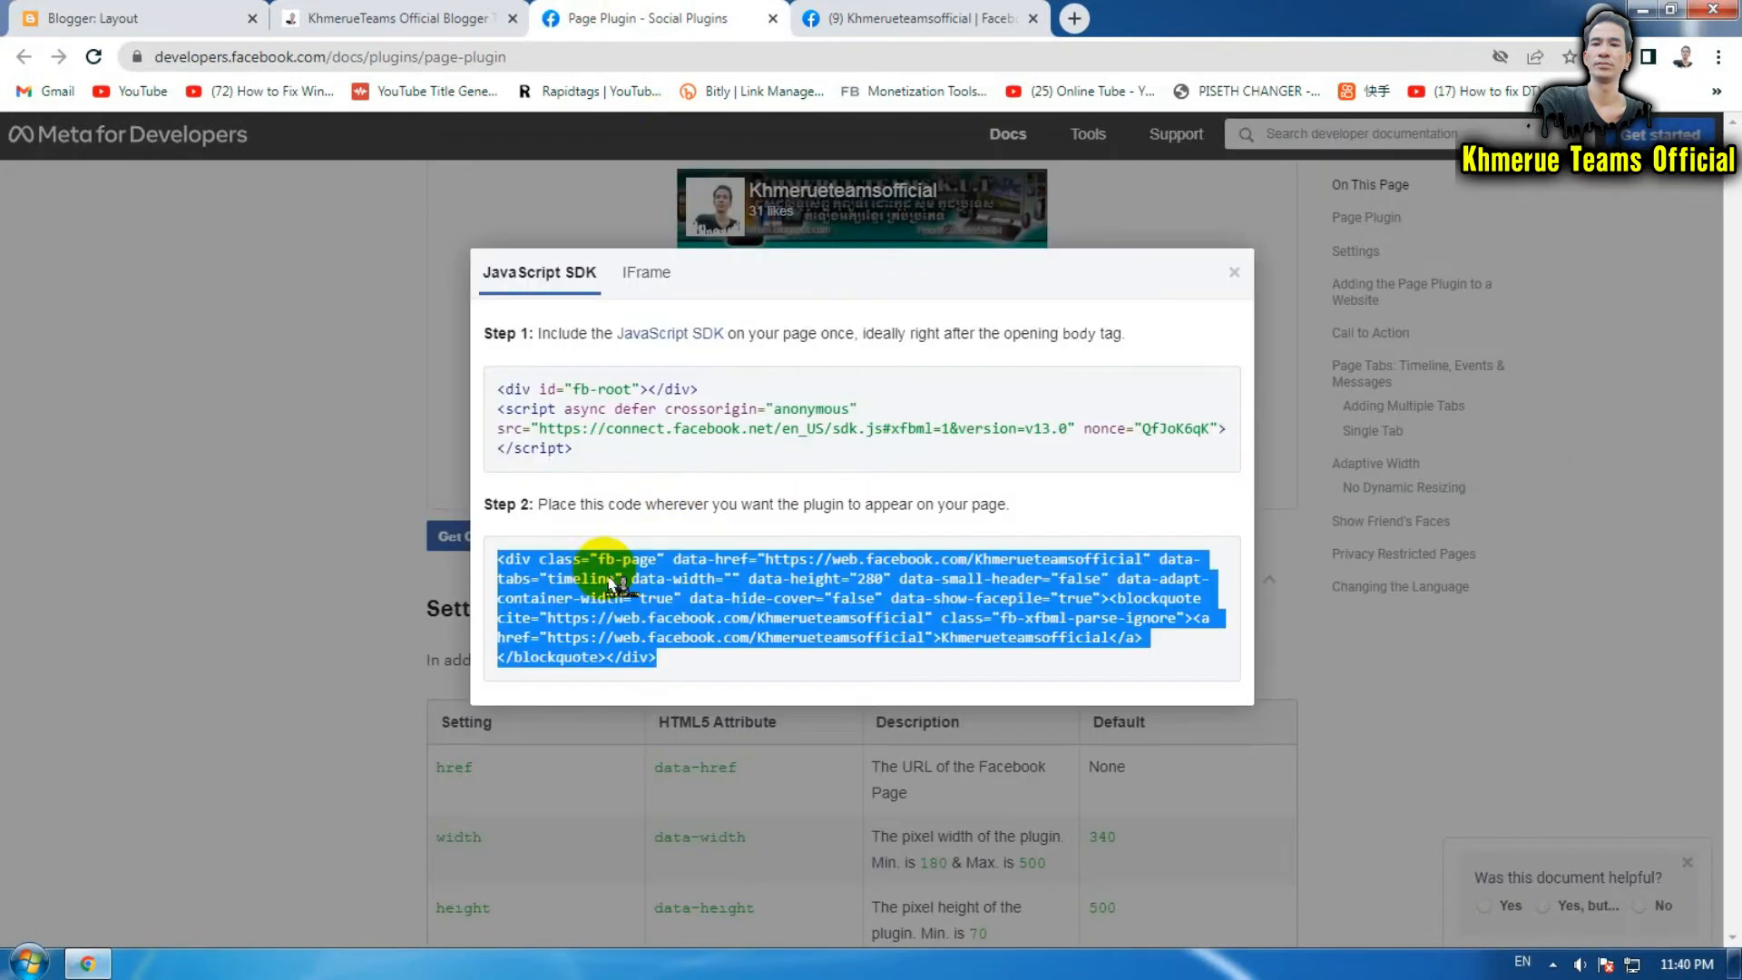
pyautogui.rightClick(704, 577)
pyautogui.click(749, 590)
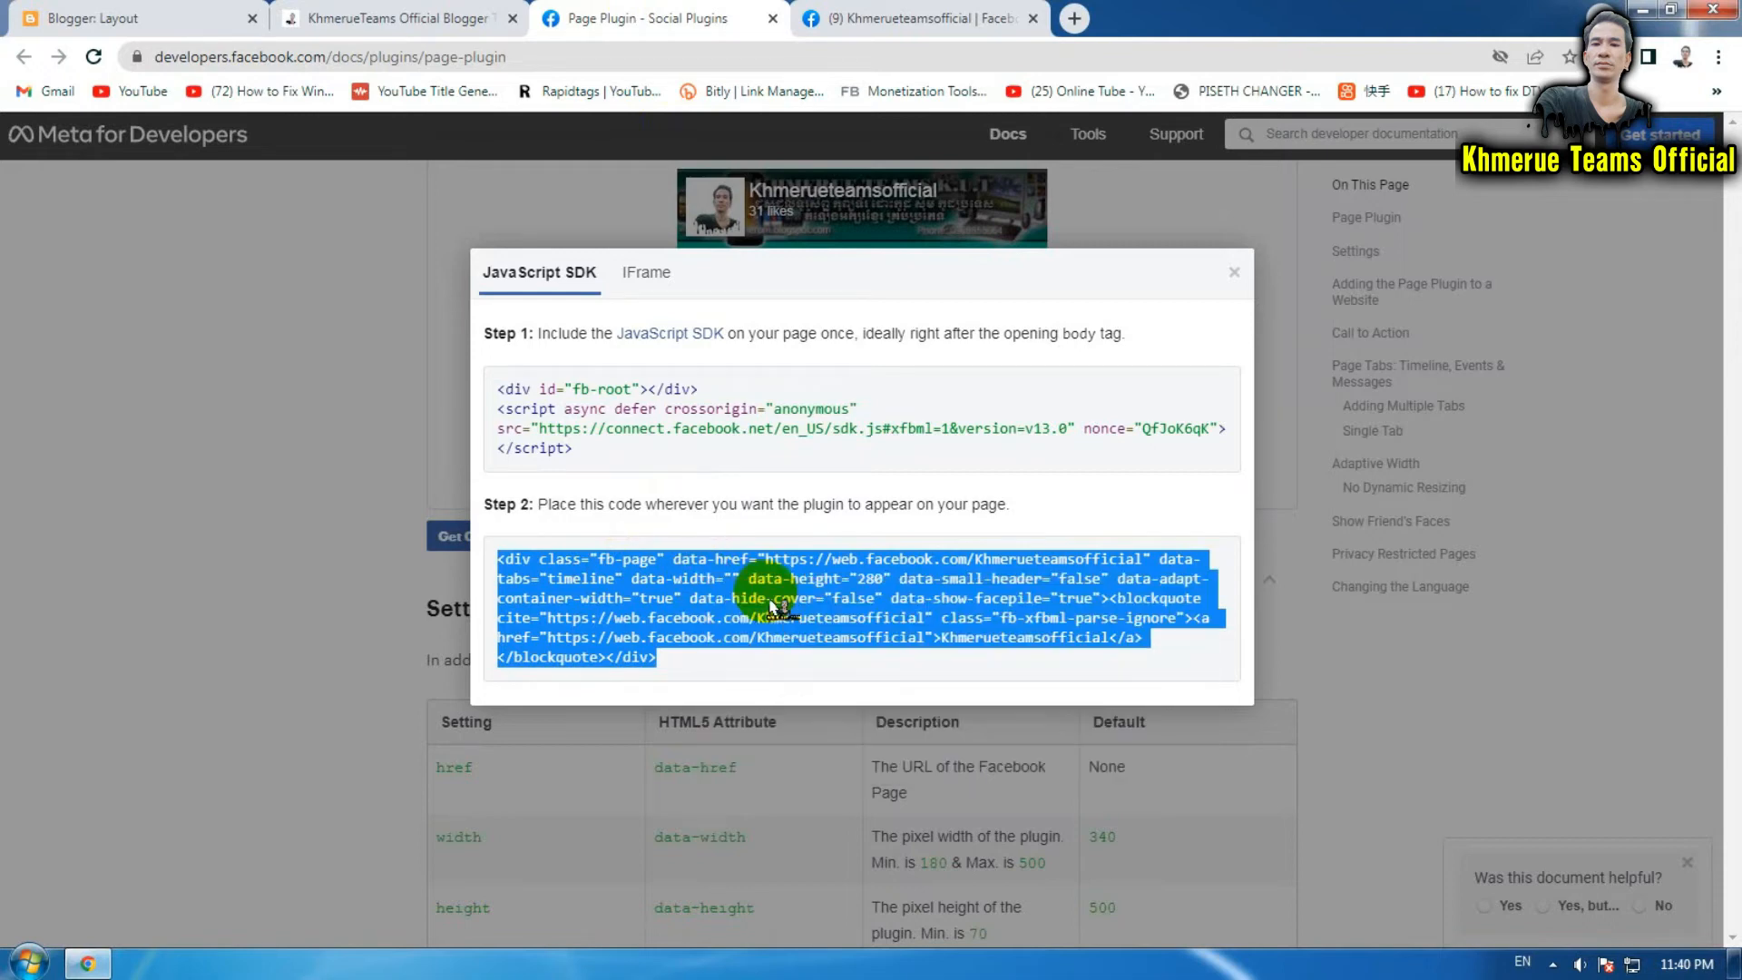
# - Add an HTML/JavaScript gadget to the sidebartab1 section and paste the copied fb-page snippet as its content
pyautogui.click(136, 18)
pyautogui.scroll(-6, 1329, 646)
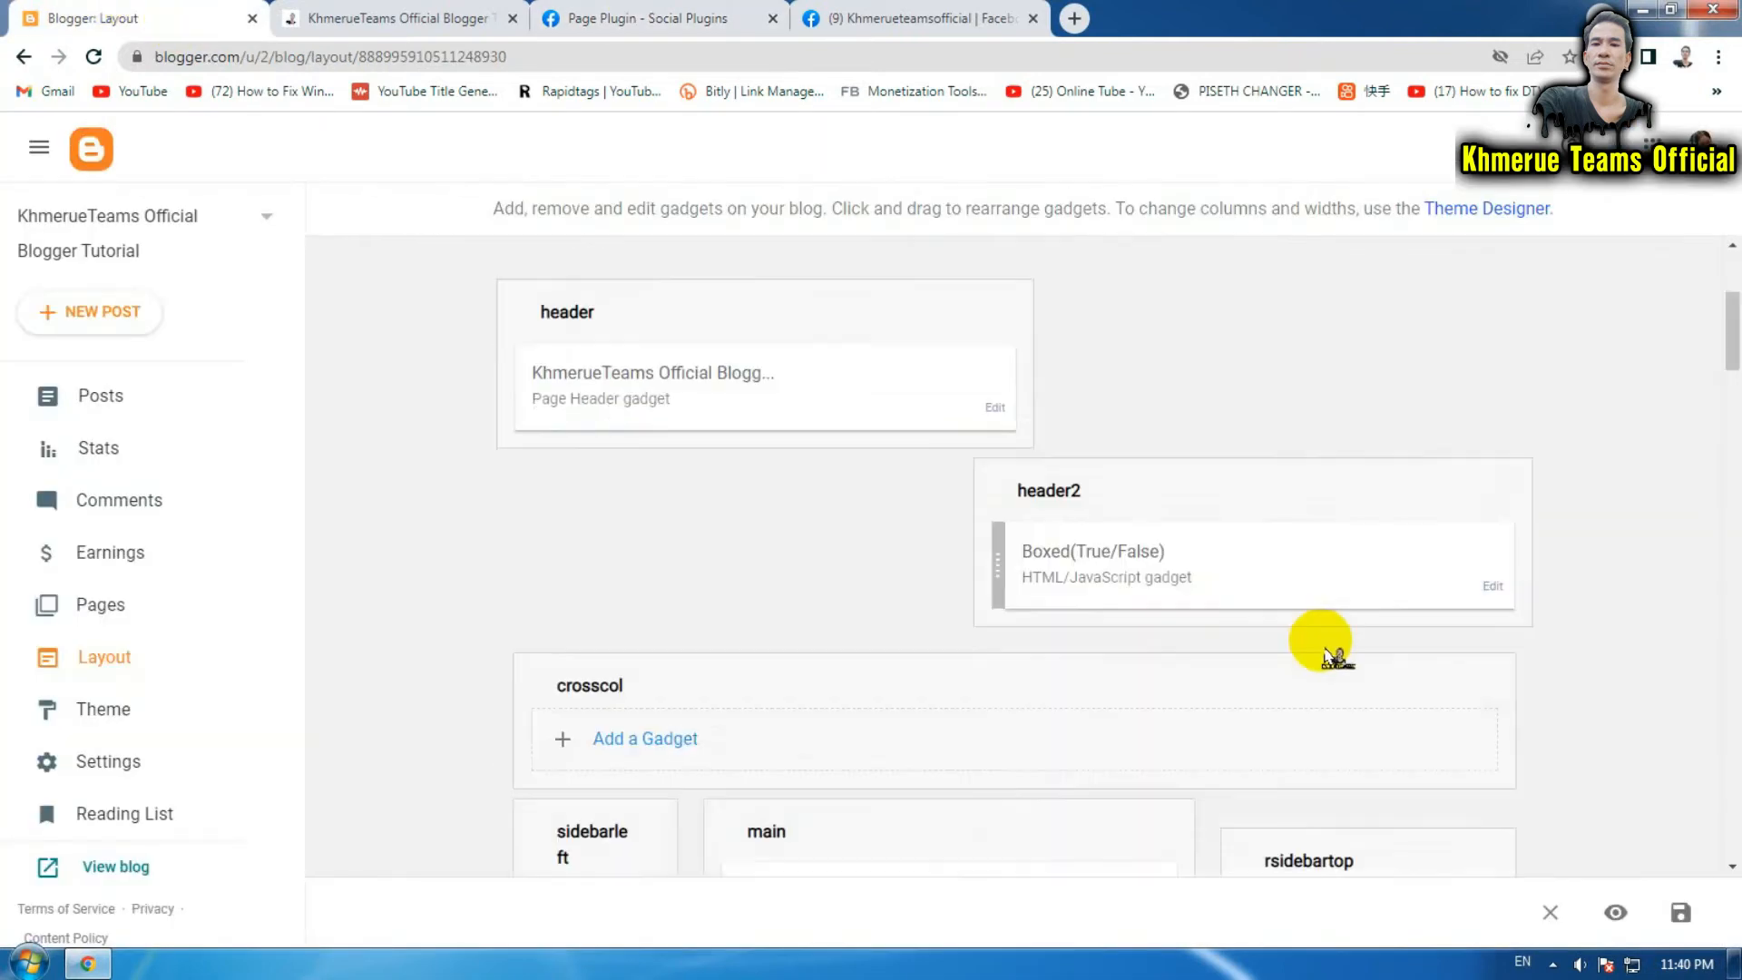
pyautogui.scroll(-3, 1411, 712)
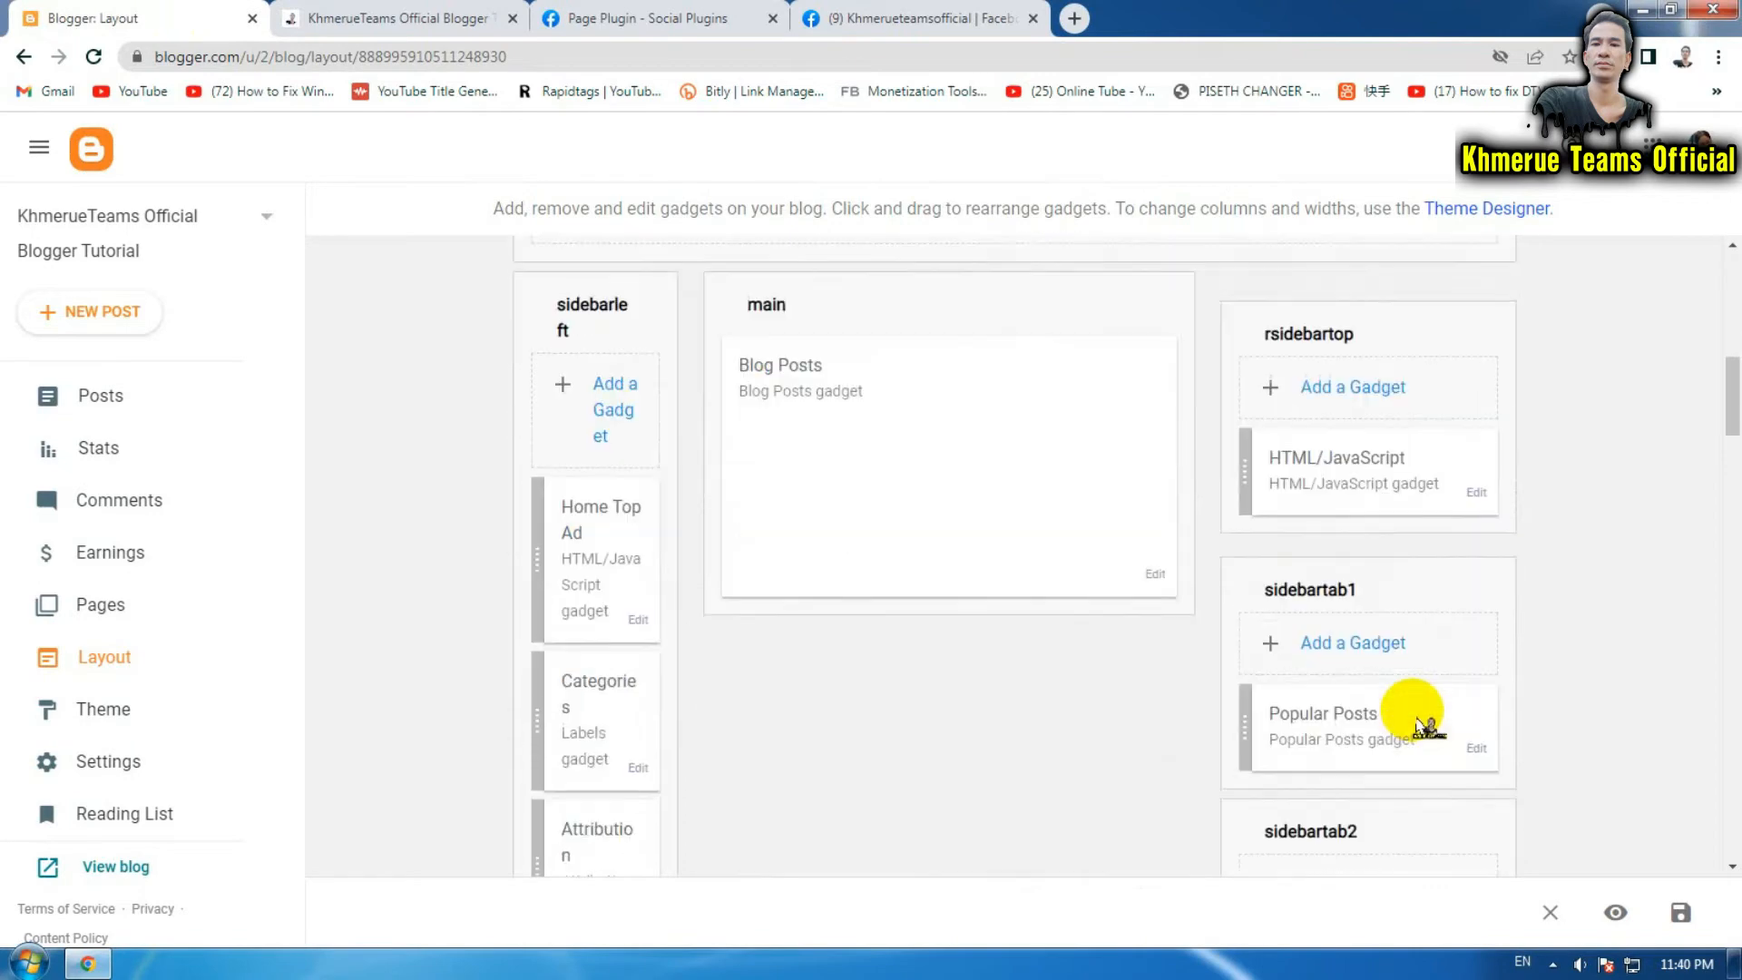
pyautogui.click(1384, 616)
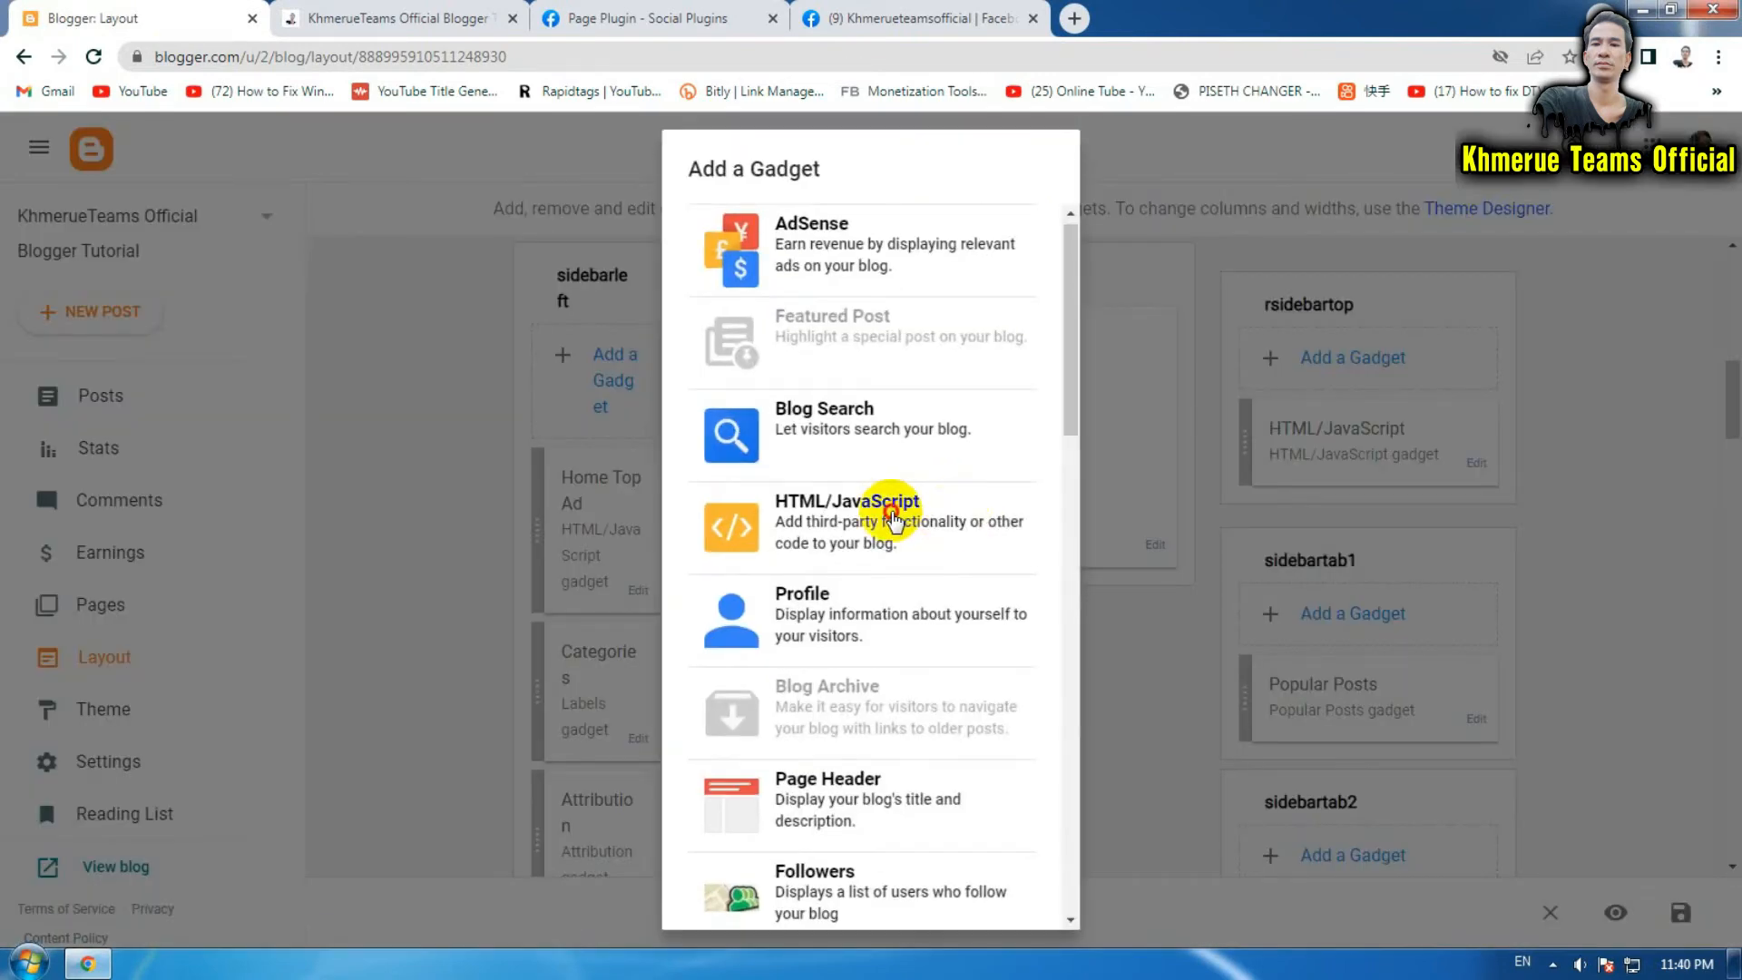
pyautogui.click(894, 519)
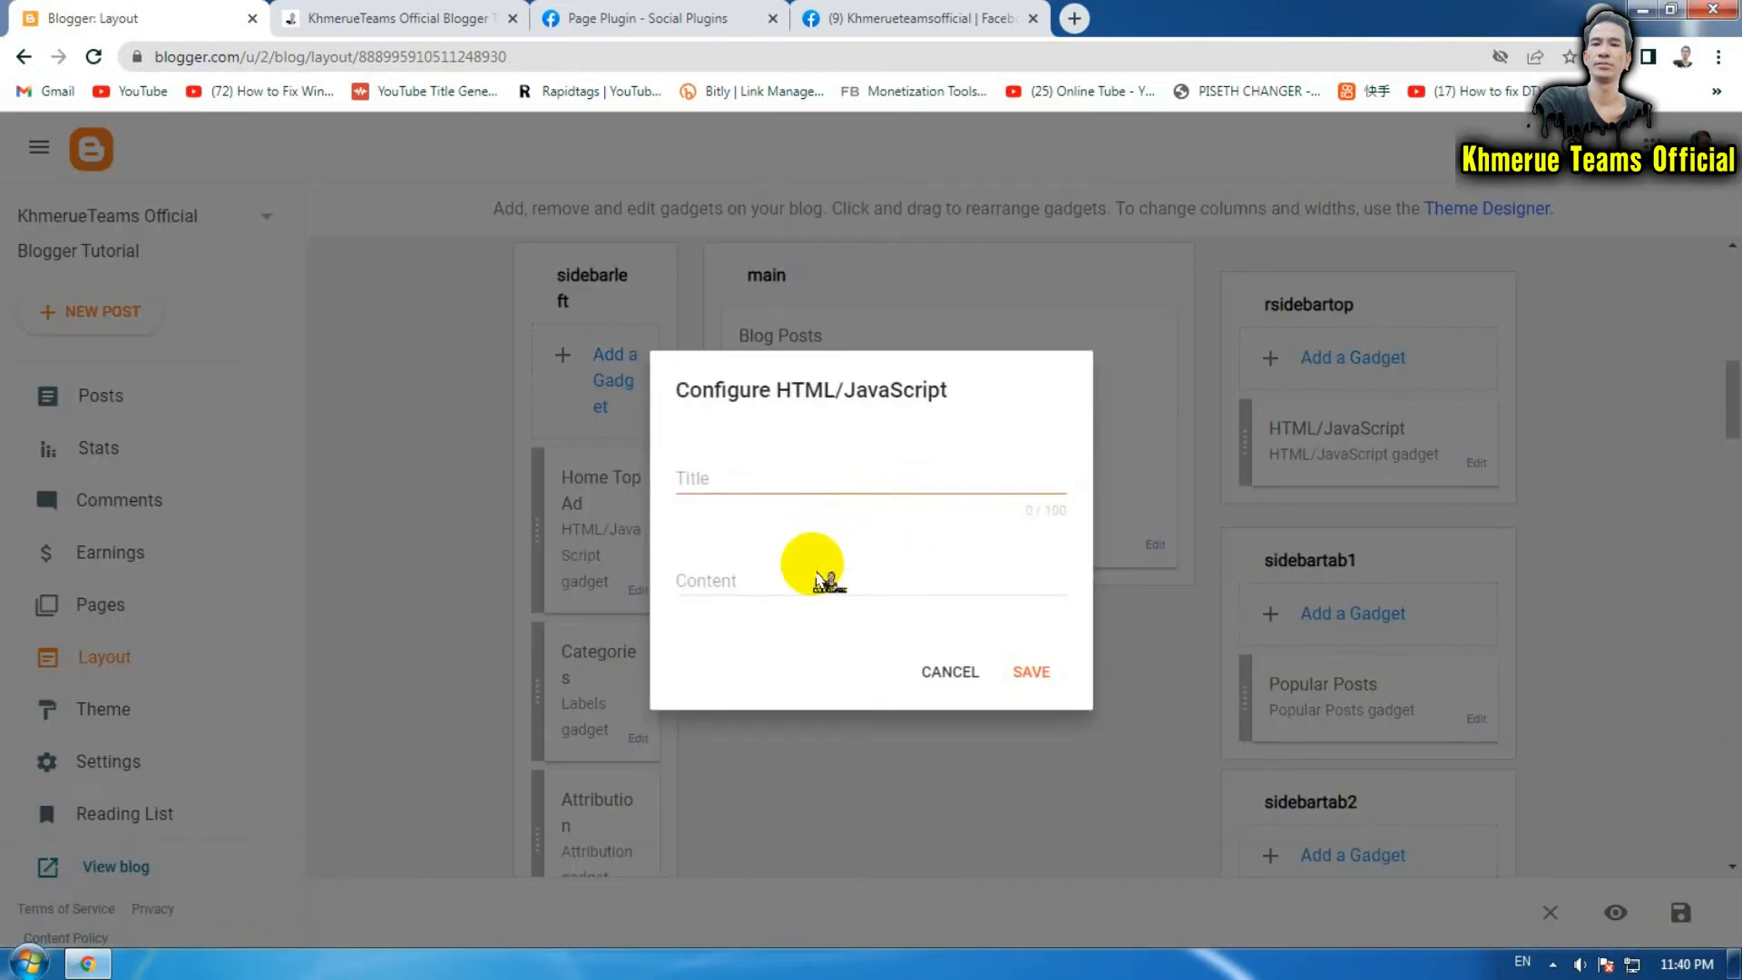
pyautogui.click(821, 581)
pyautogui.hotkey('ctrl', 'v')
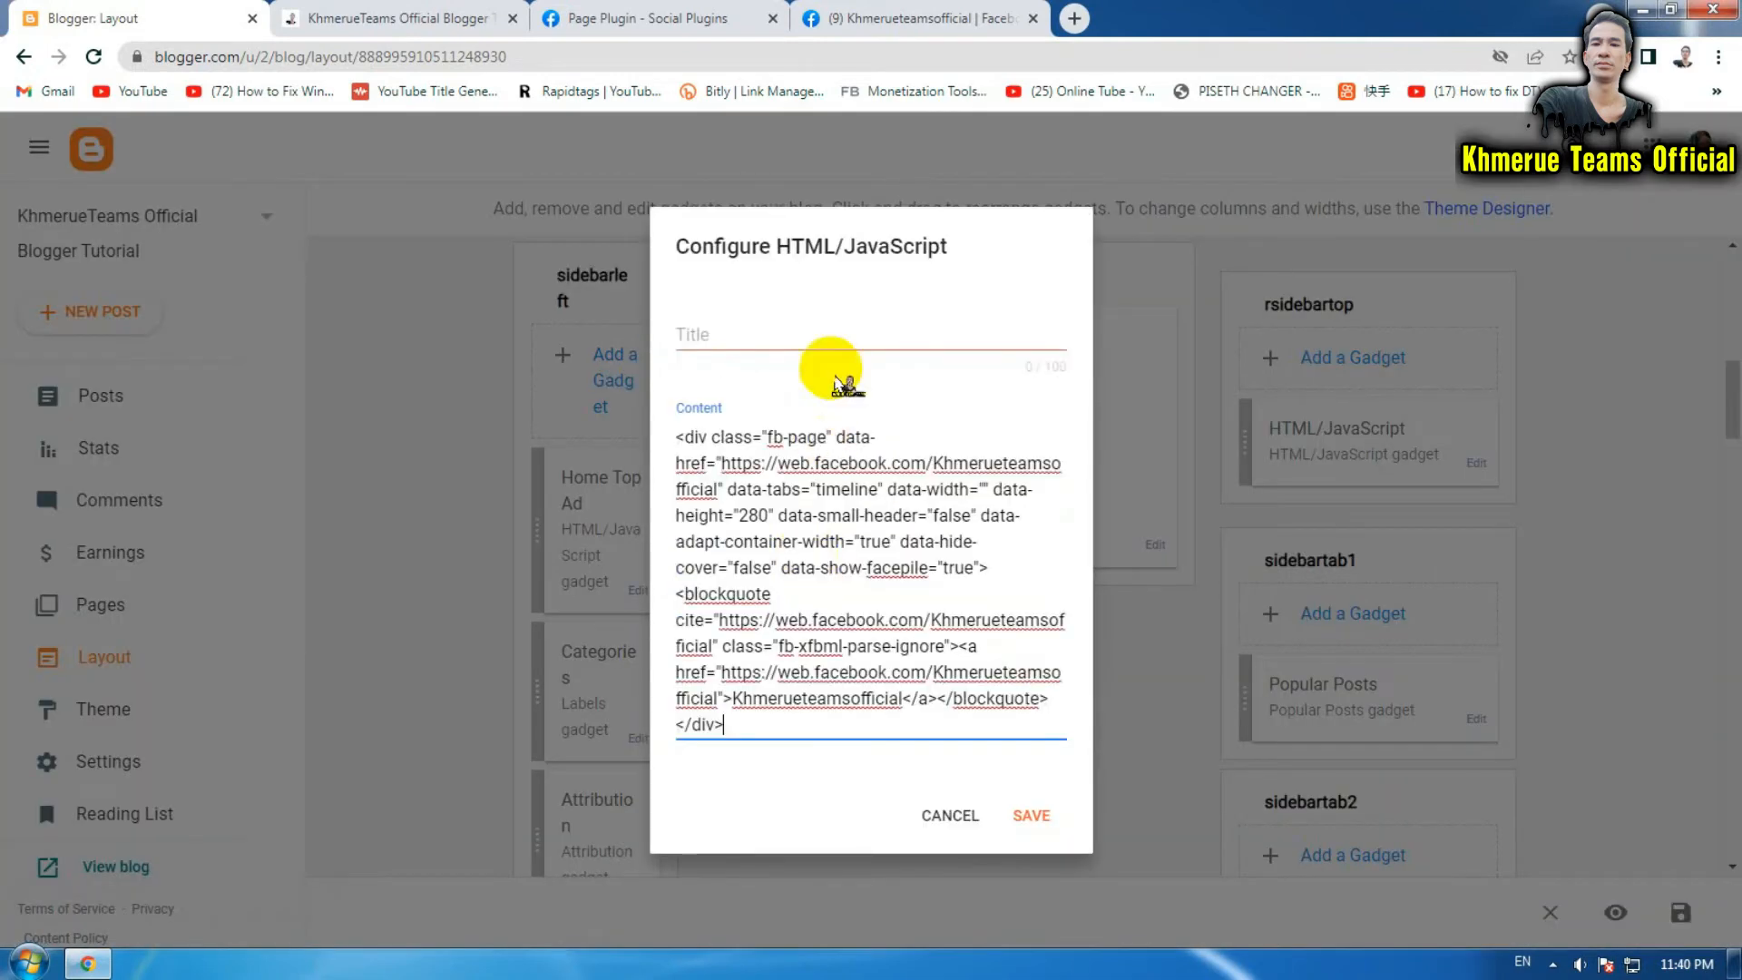
# - Title the new gadget "ttttttttttttt" and save both the gadget and the layout
pyautogui.click(838, 337)
pyautogui.write('t')
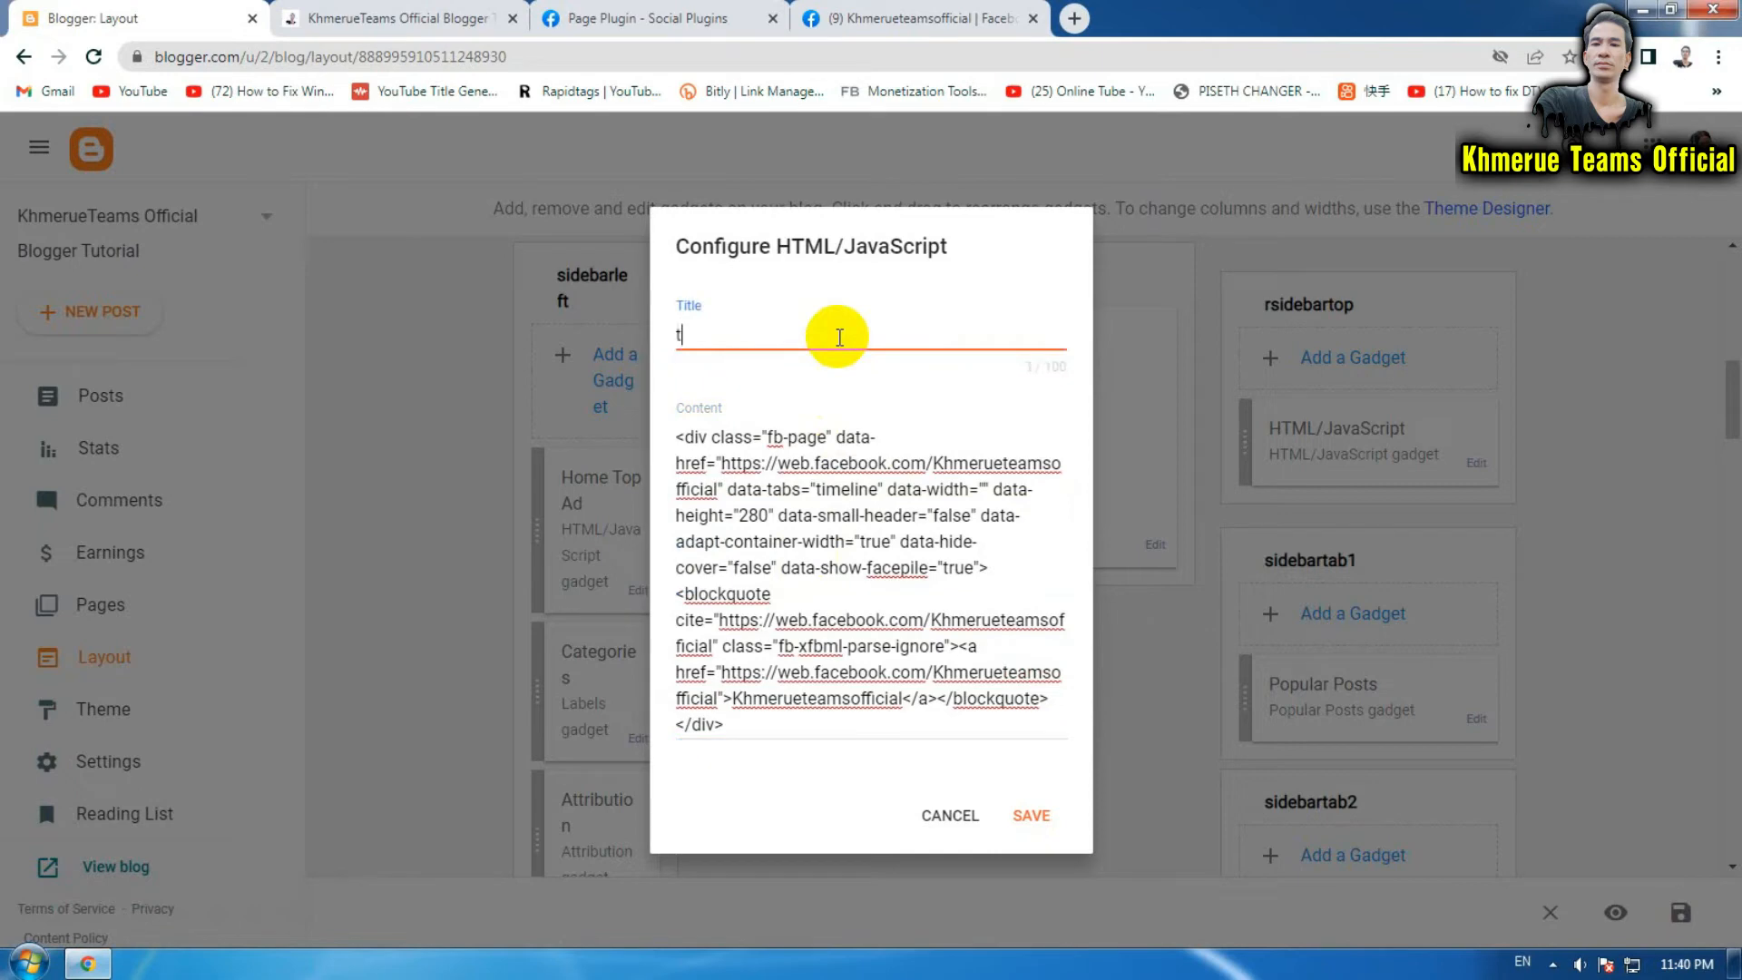
pyautogui.write('tttttttttttt')
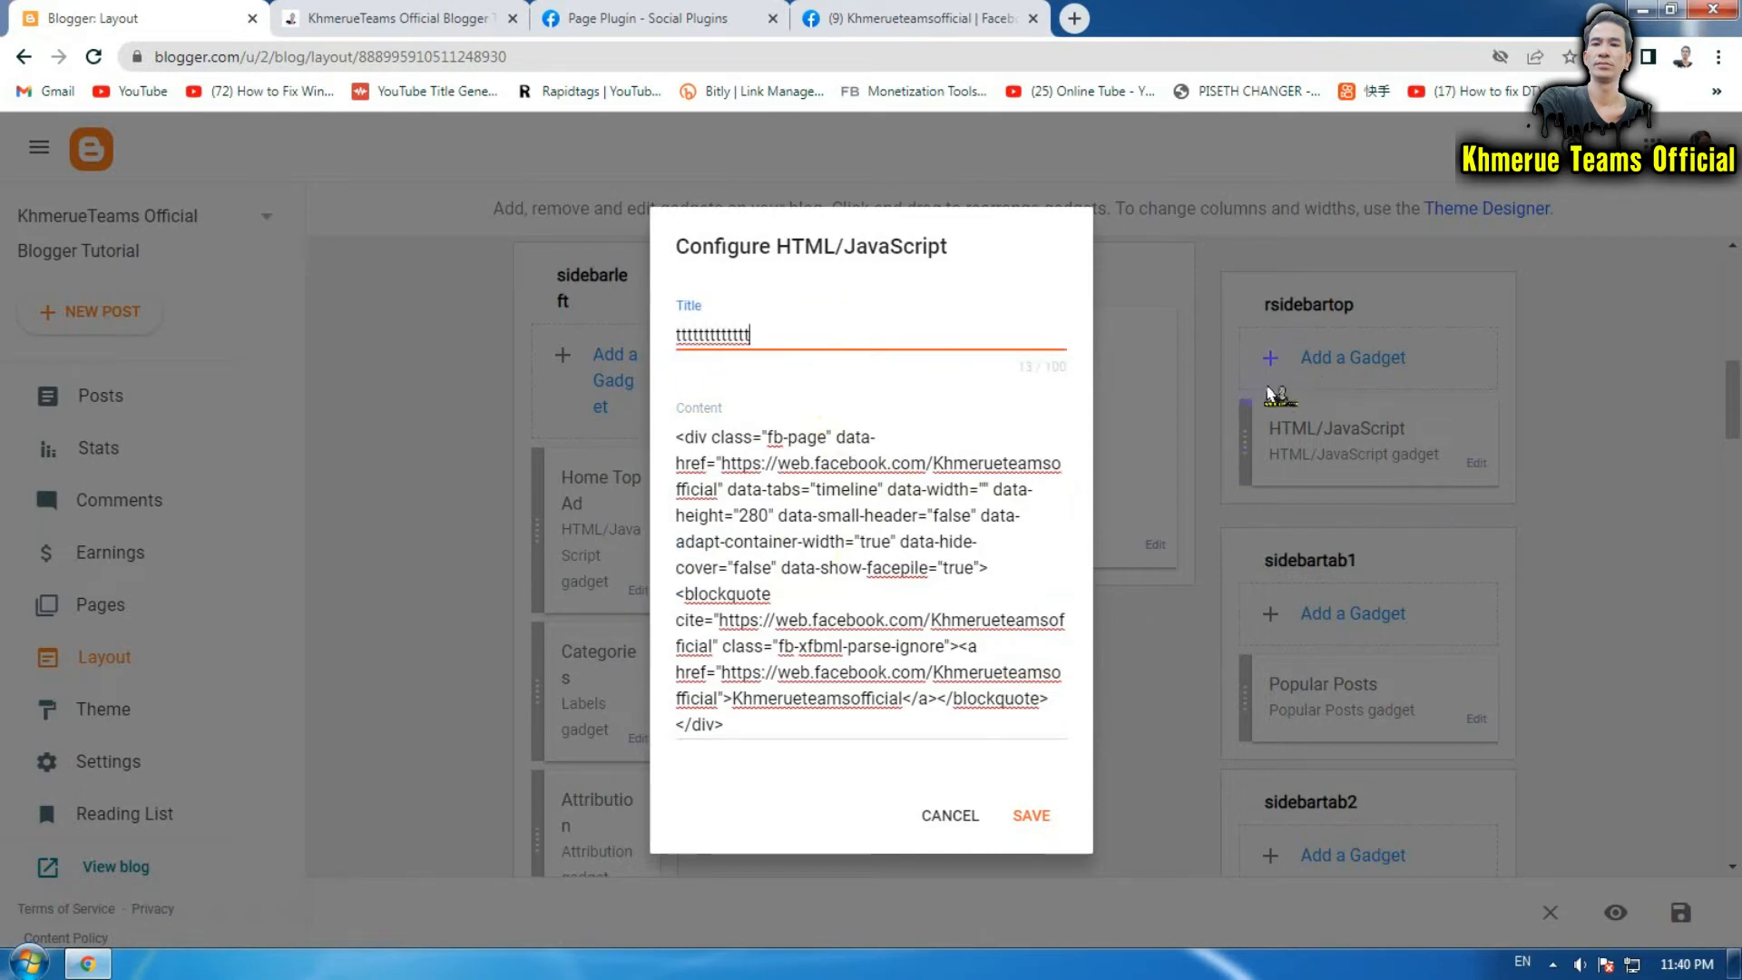
pyautogui.click(835, 325)
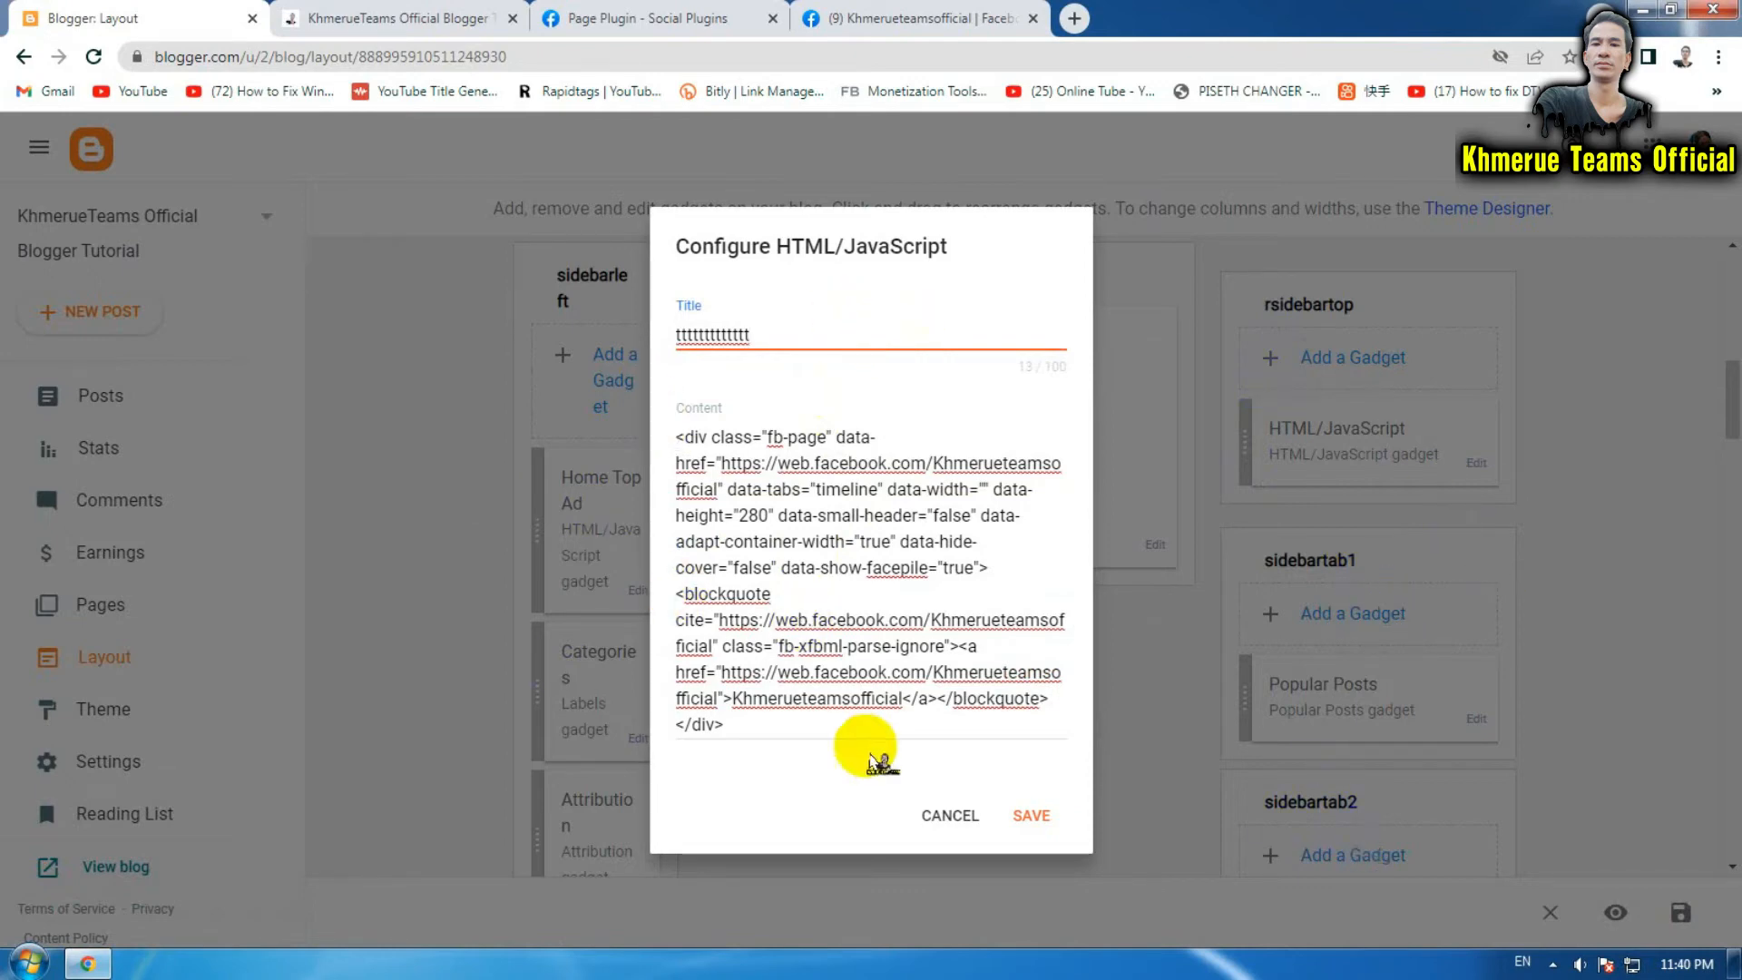
pyautogui.click(1033, 817)
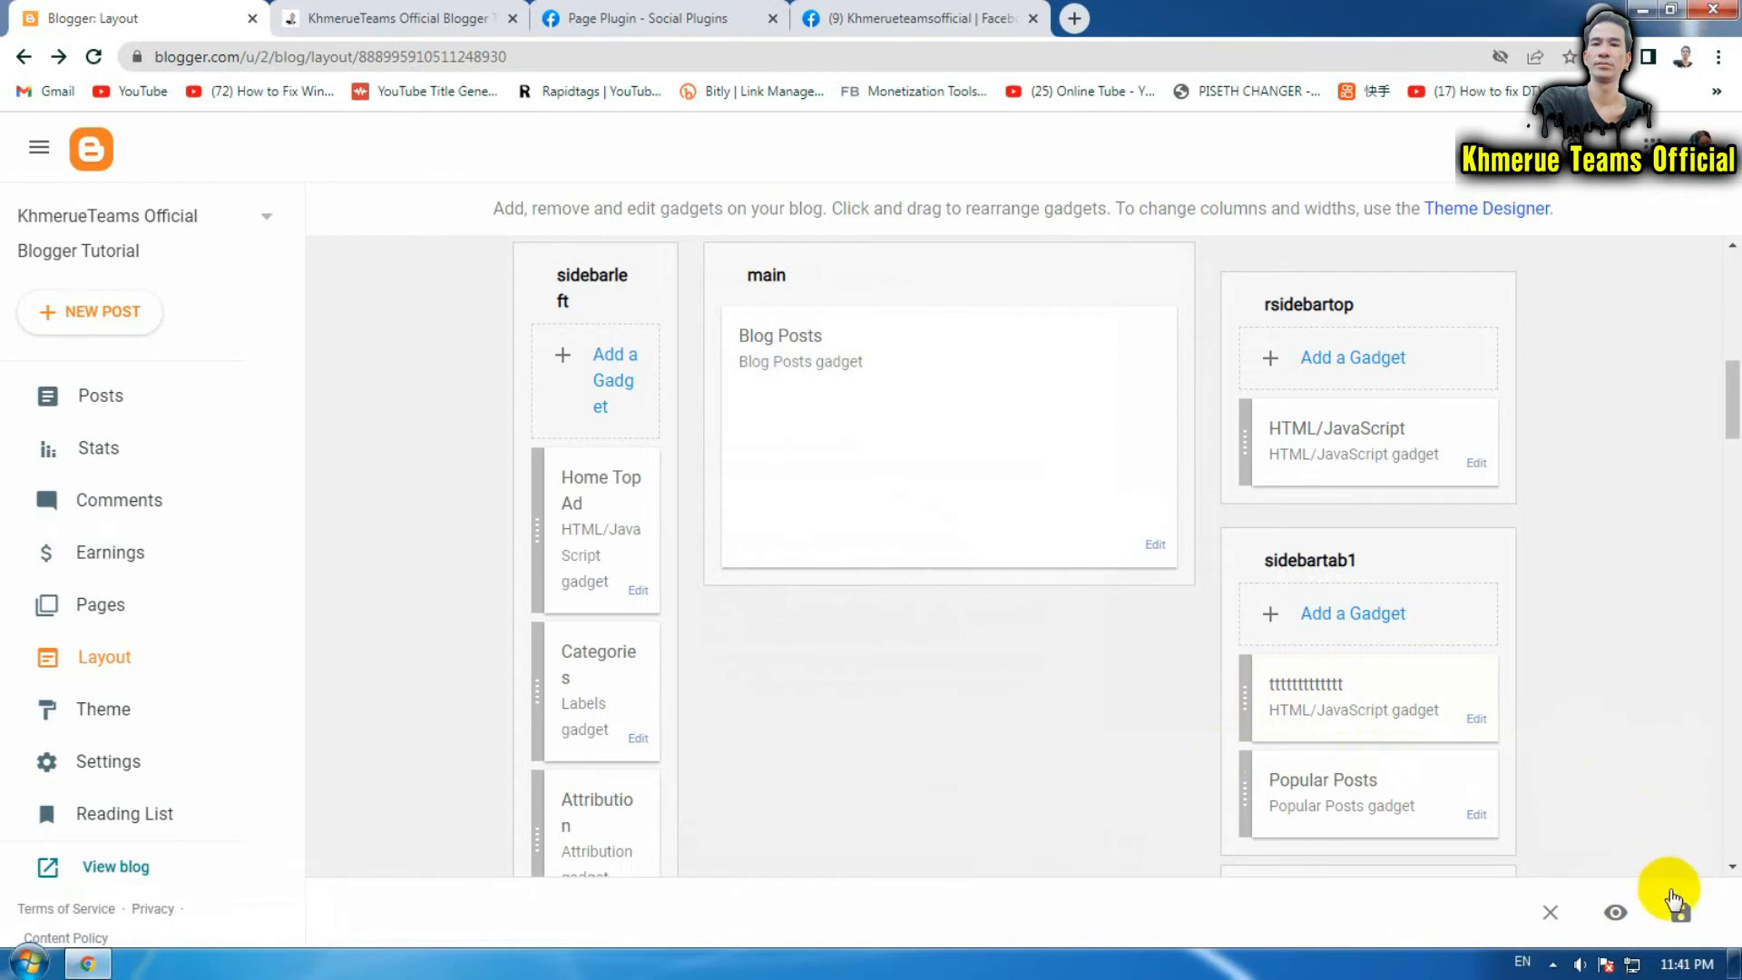
pyautogui.click(1682, 916)
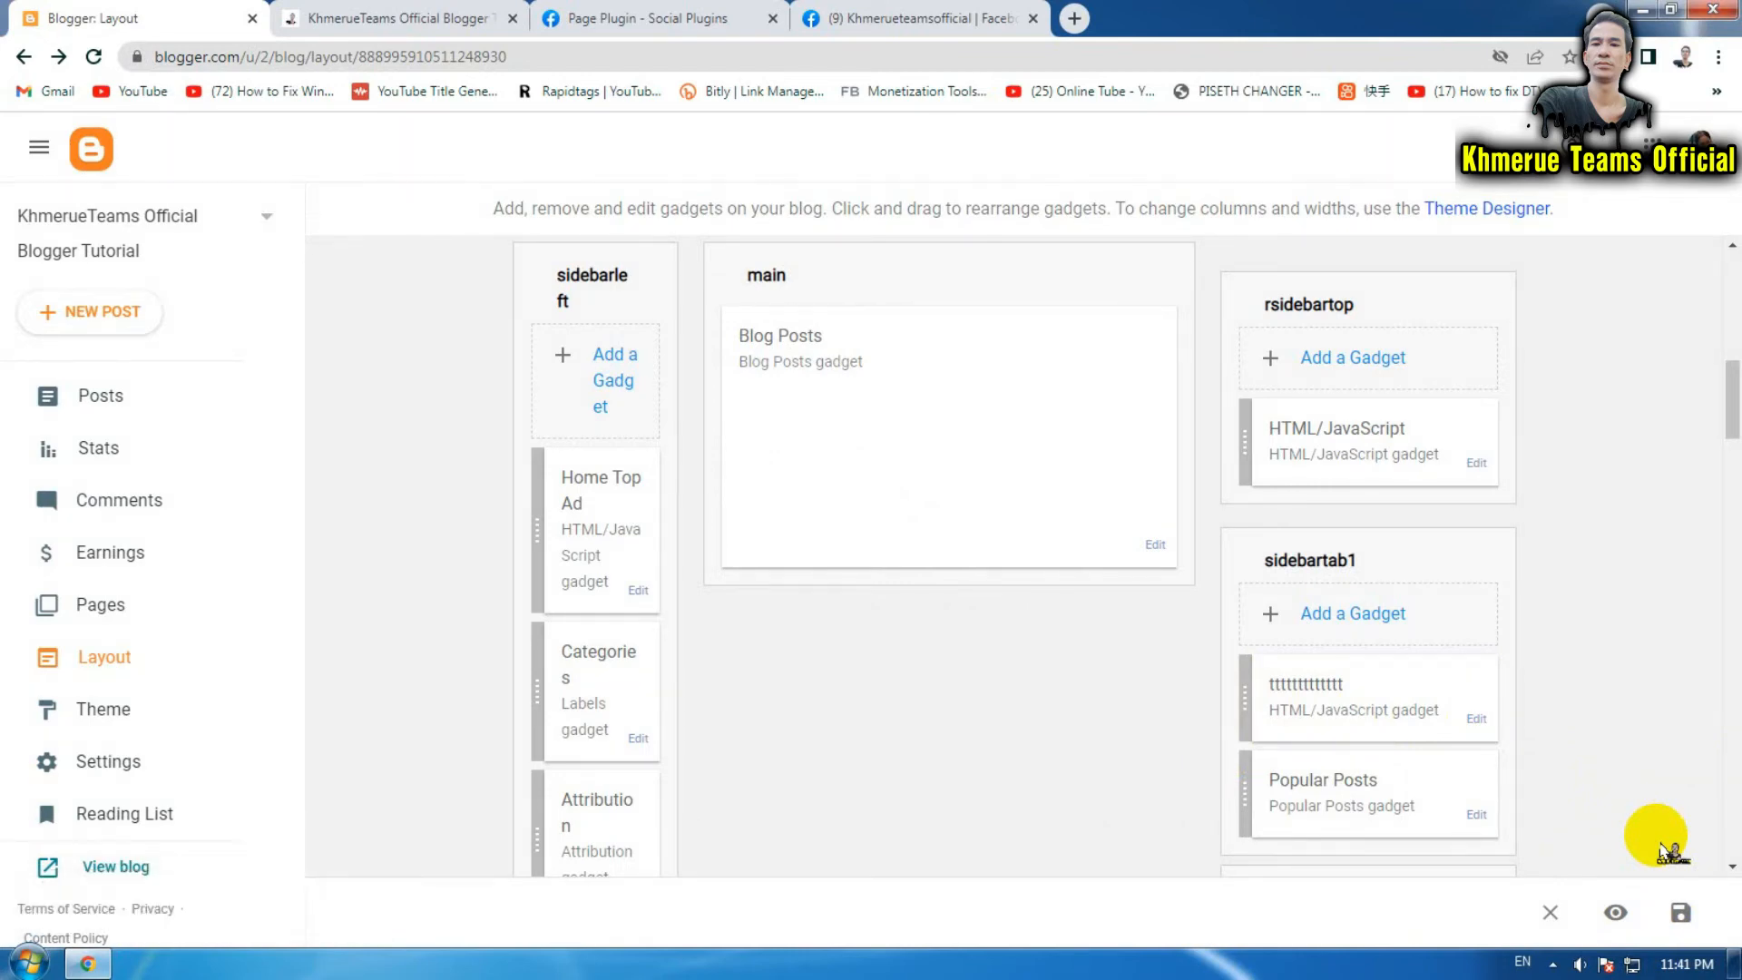
# - Reload the blog and check the Facebook page plugin and its timeline in the sidebar
pyautogui.click(381, 19)
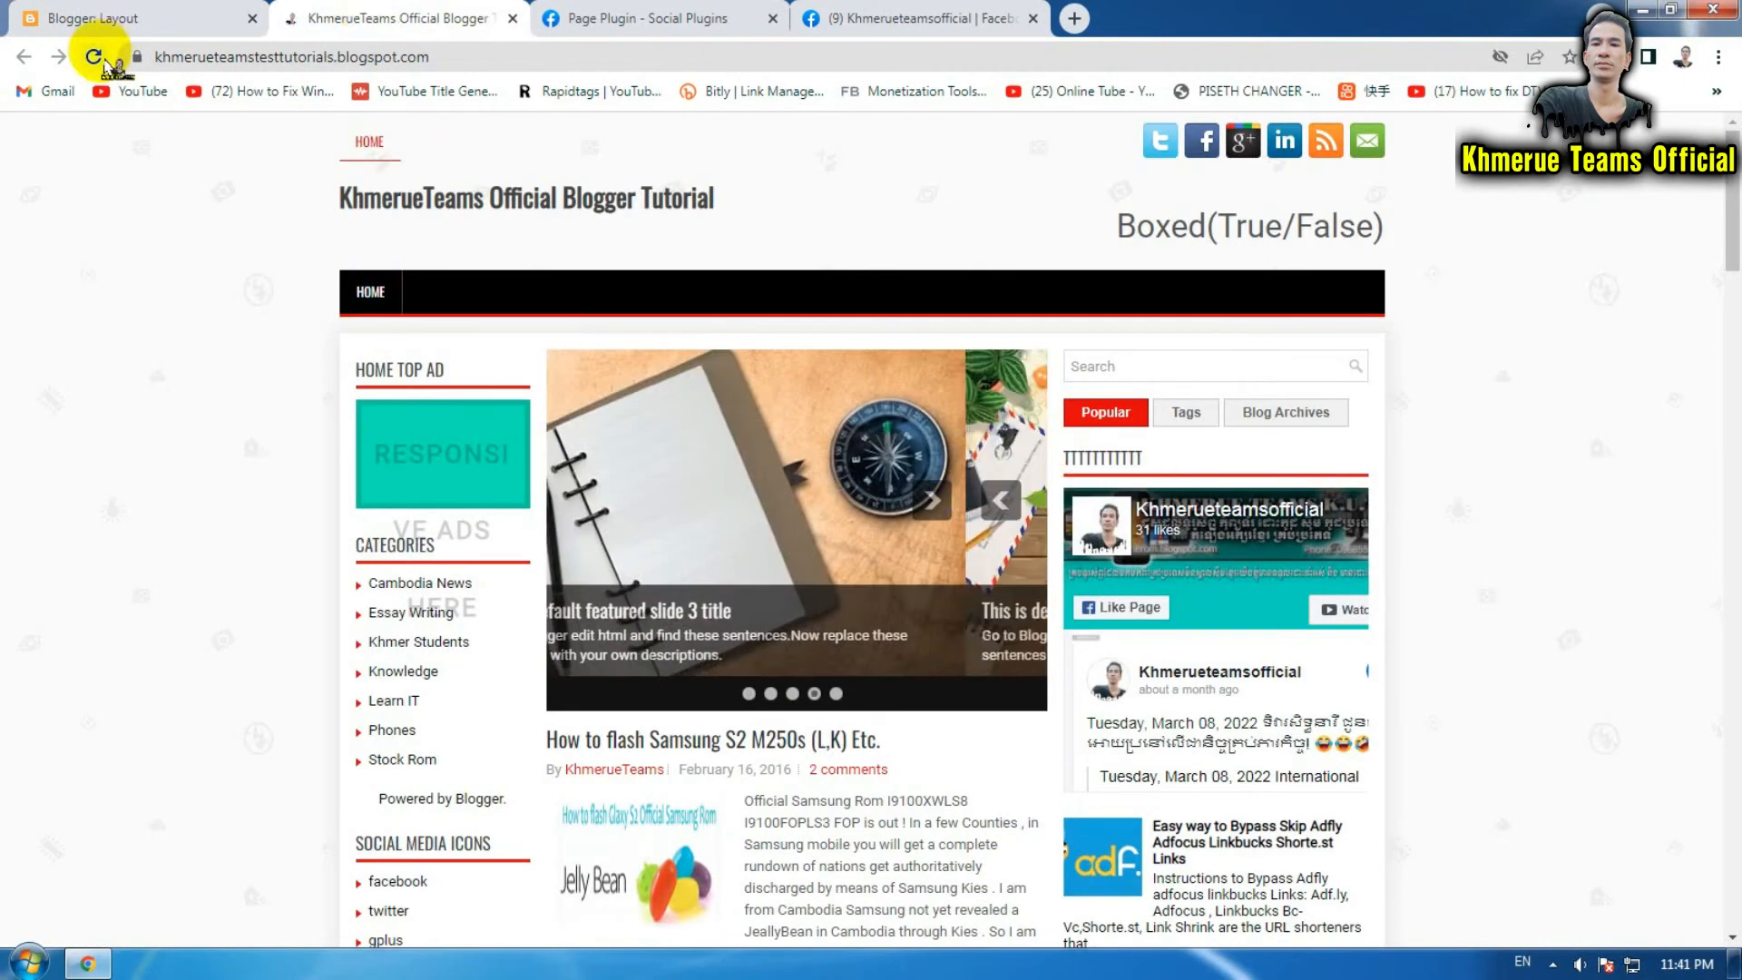
pyautogui.click(93, 56)
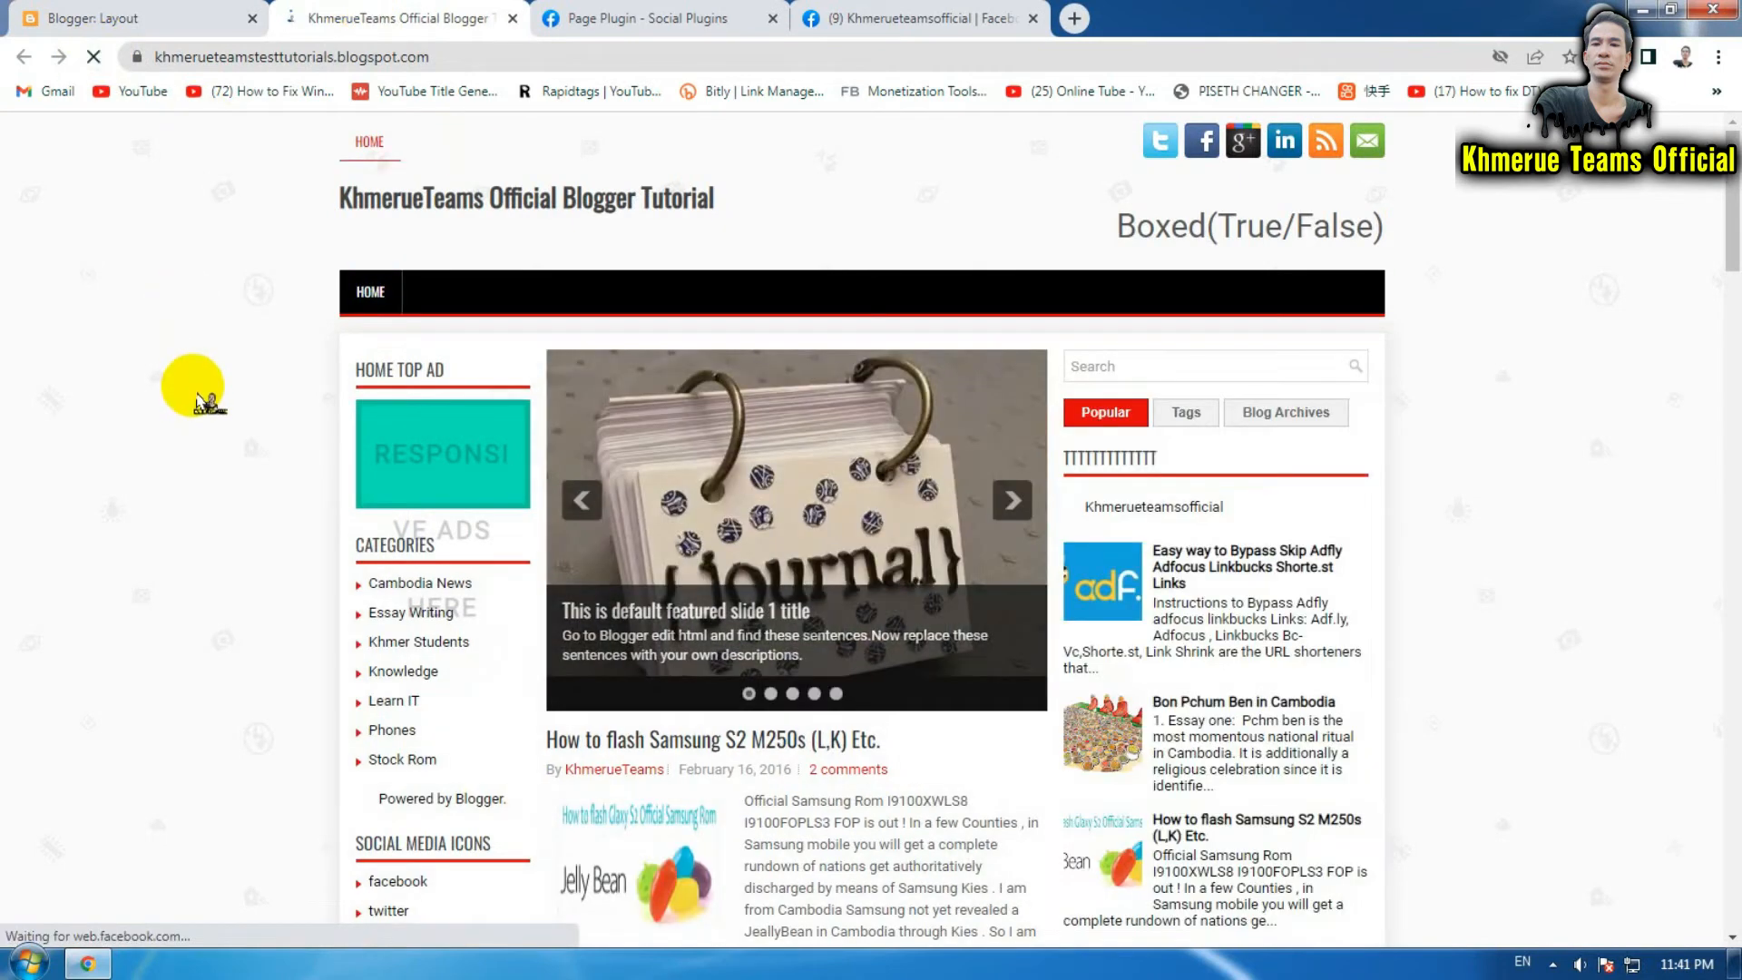
pyautogui.scroll(-3, 671, 449)
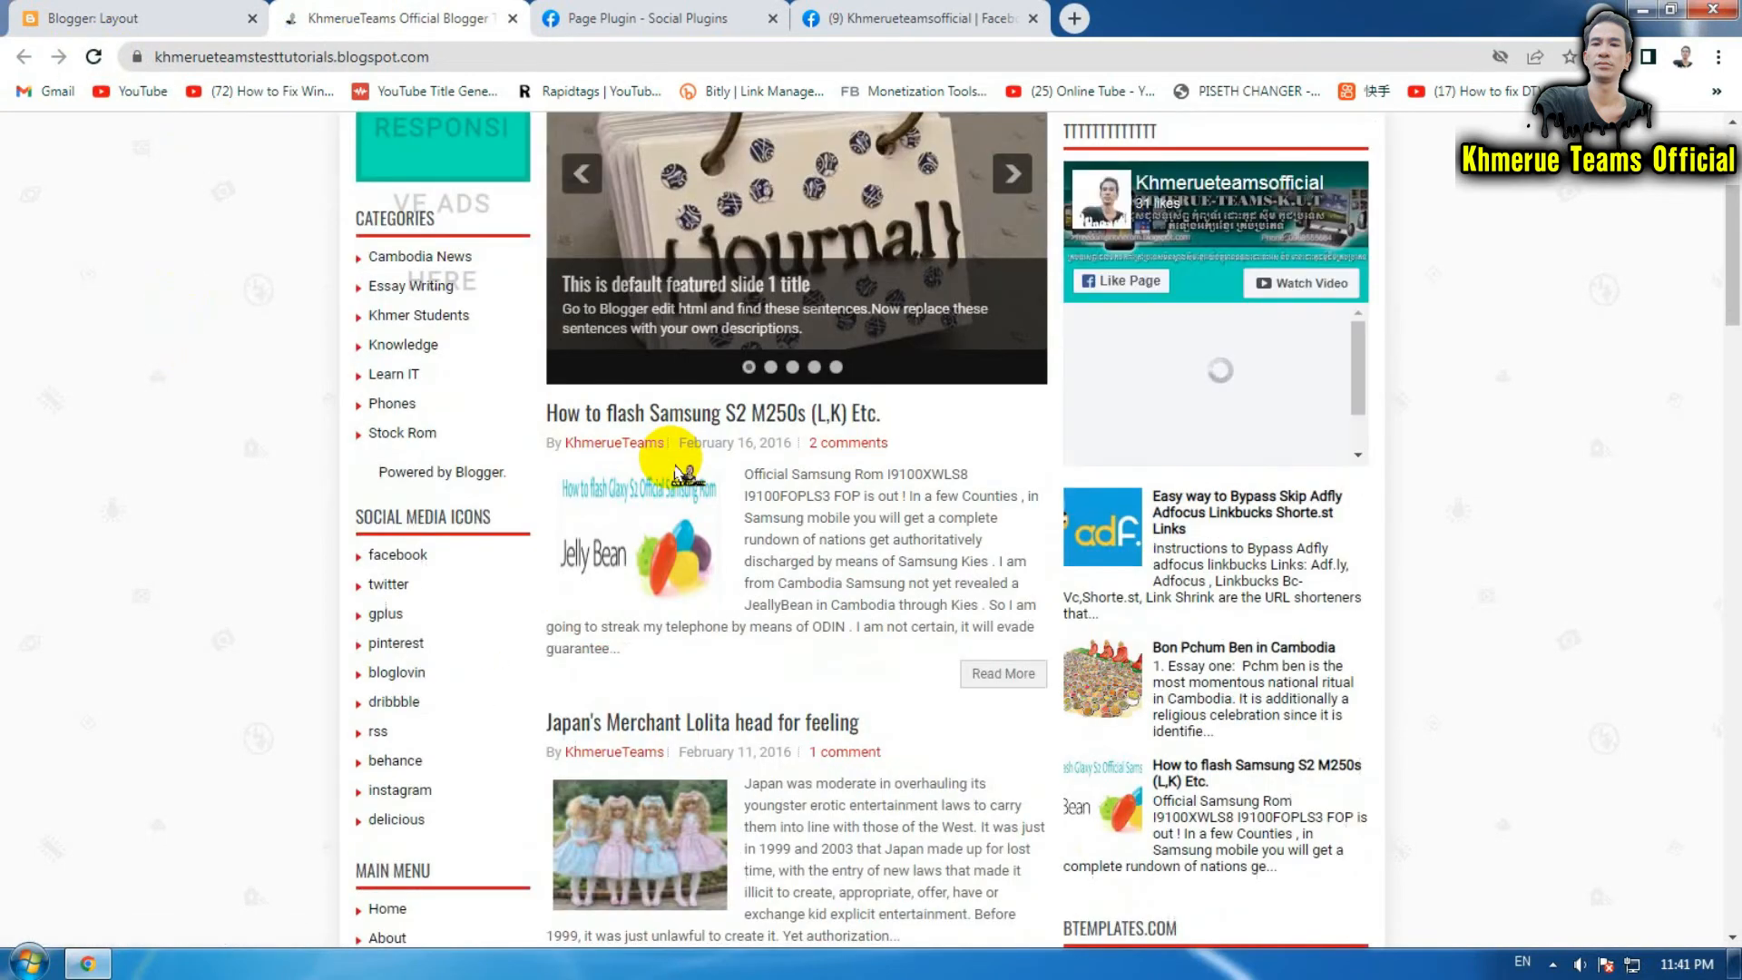
pyautogui.scroll(1, 671, 445)
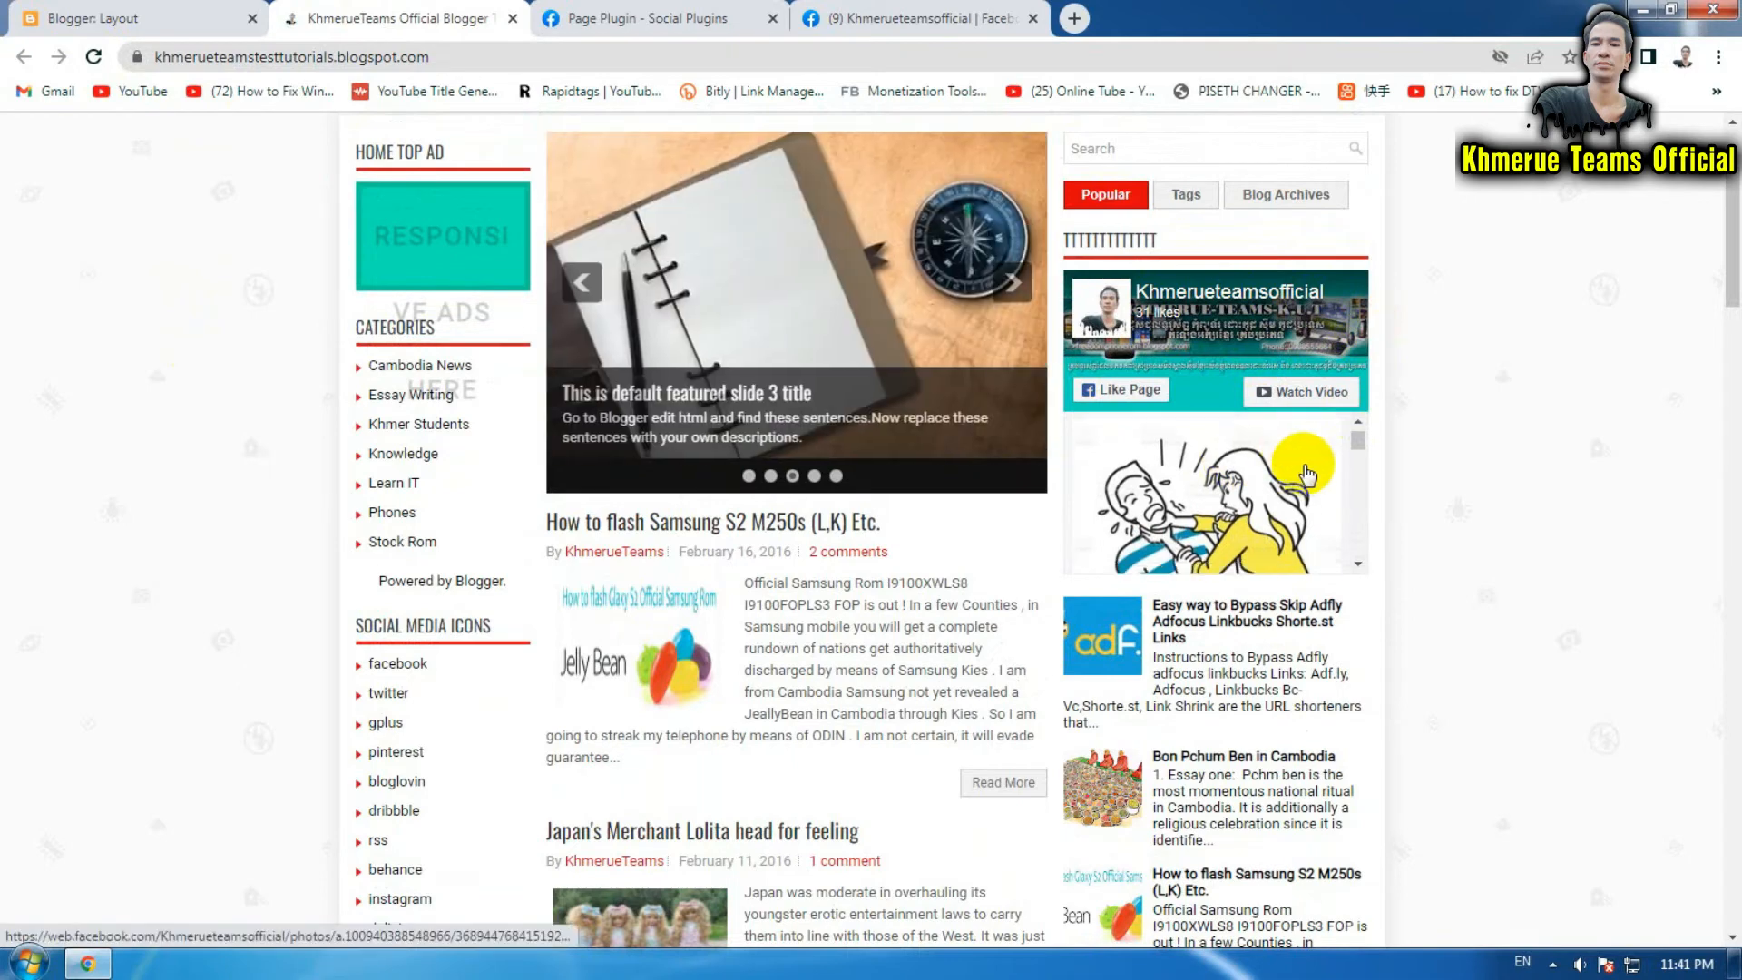
pyautogui.scroll(-10, 1307, 472)
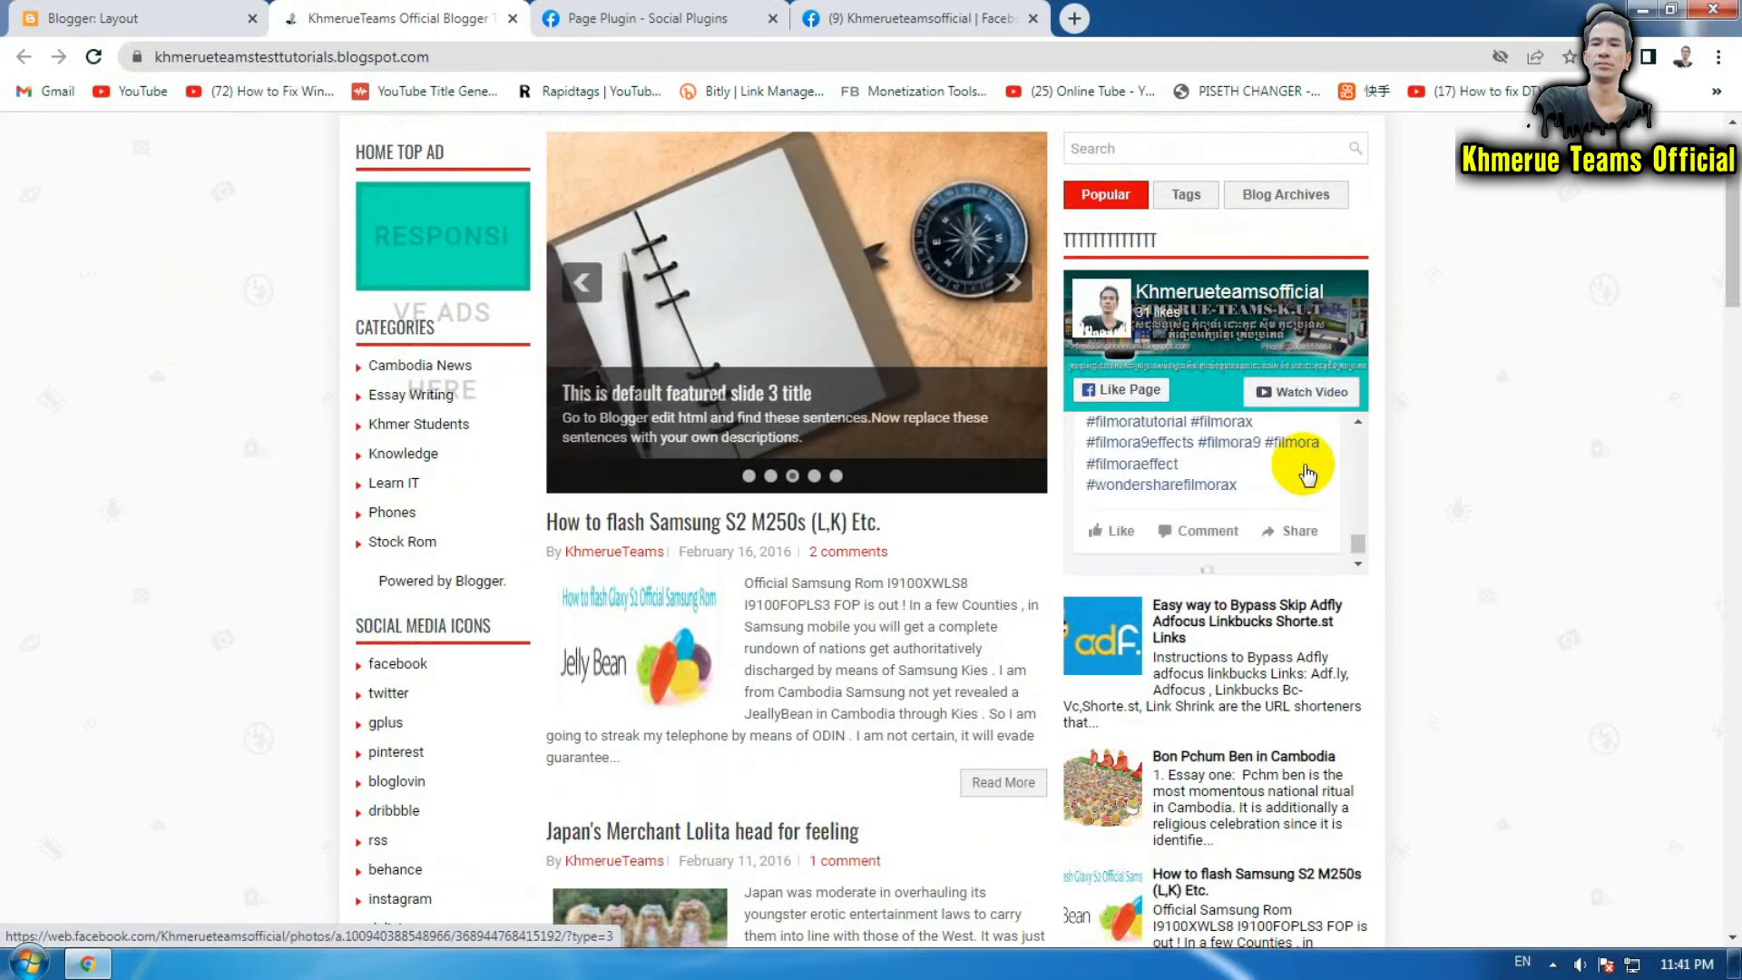
pyautogui.scroll(-2, 1306, 472)
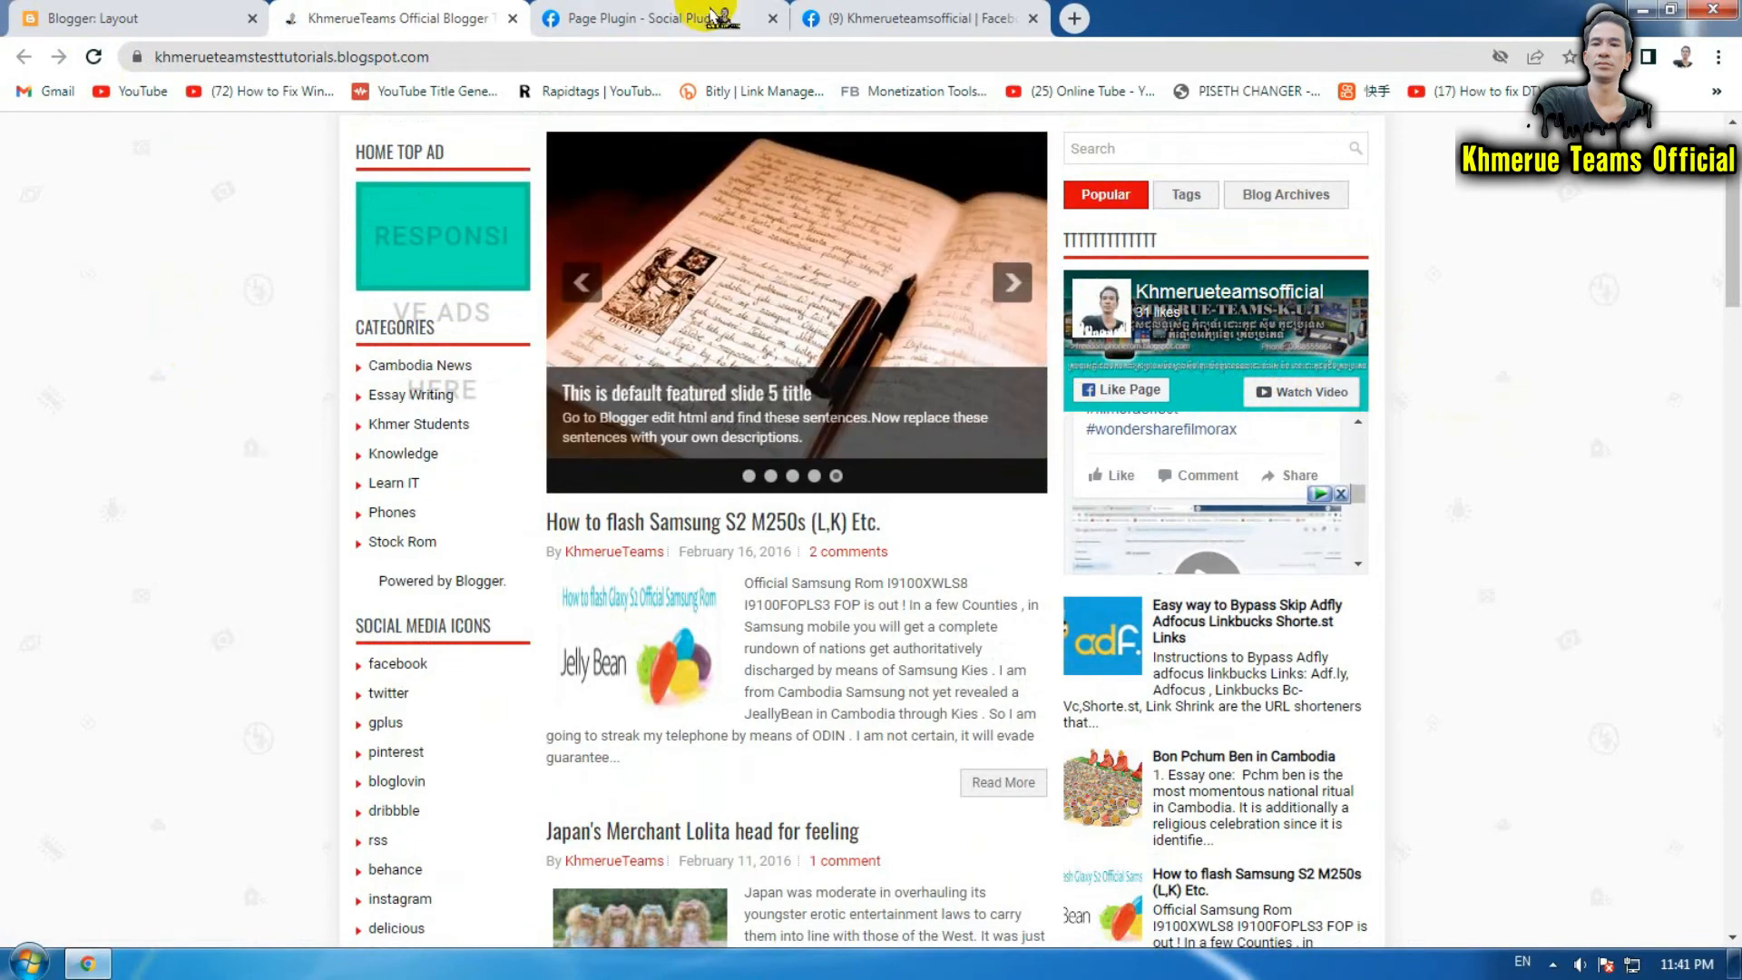
# - Compare the IFrame code with the JavaScript SDK code on the Page Plugin page
pyautogui.click(654, 18)
pyautogui.click(641, 272)
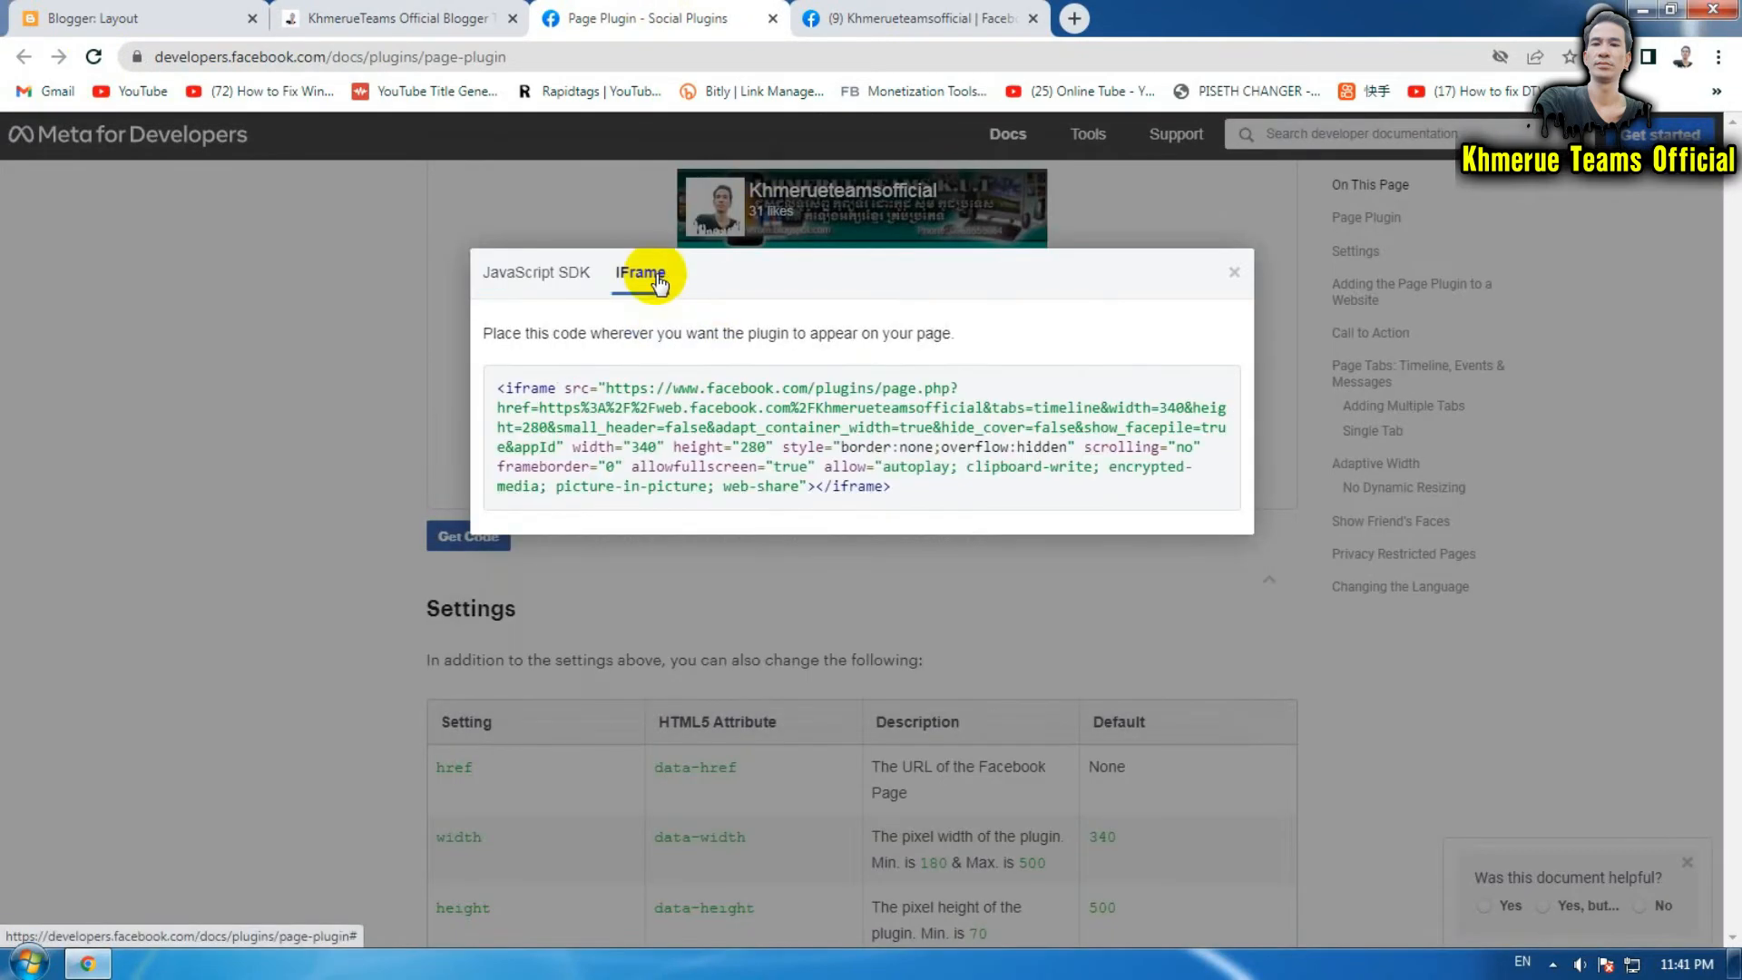
pyautogui.click(743, 447)
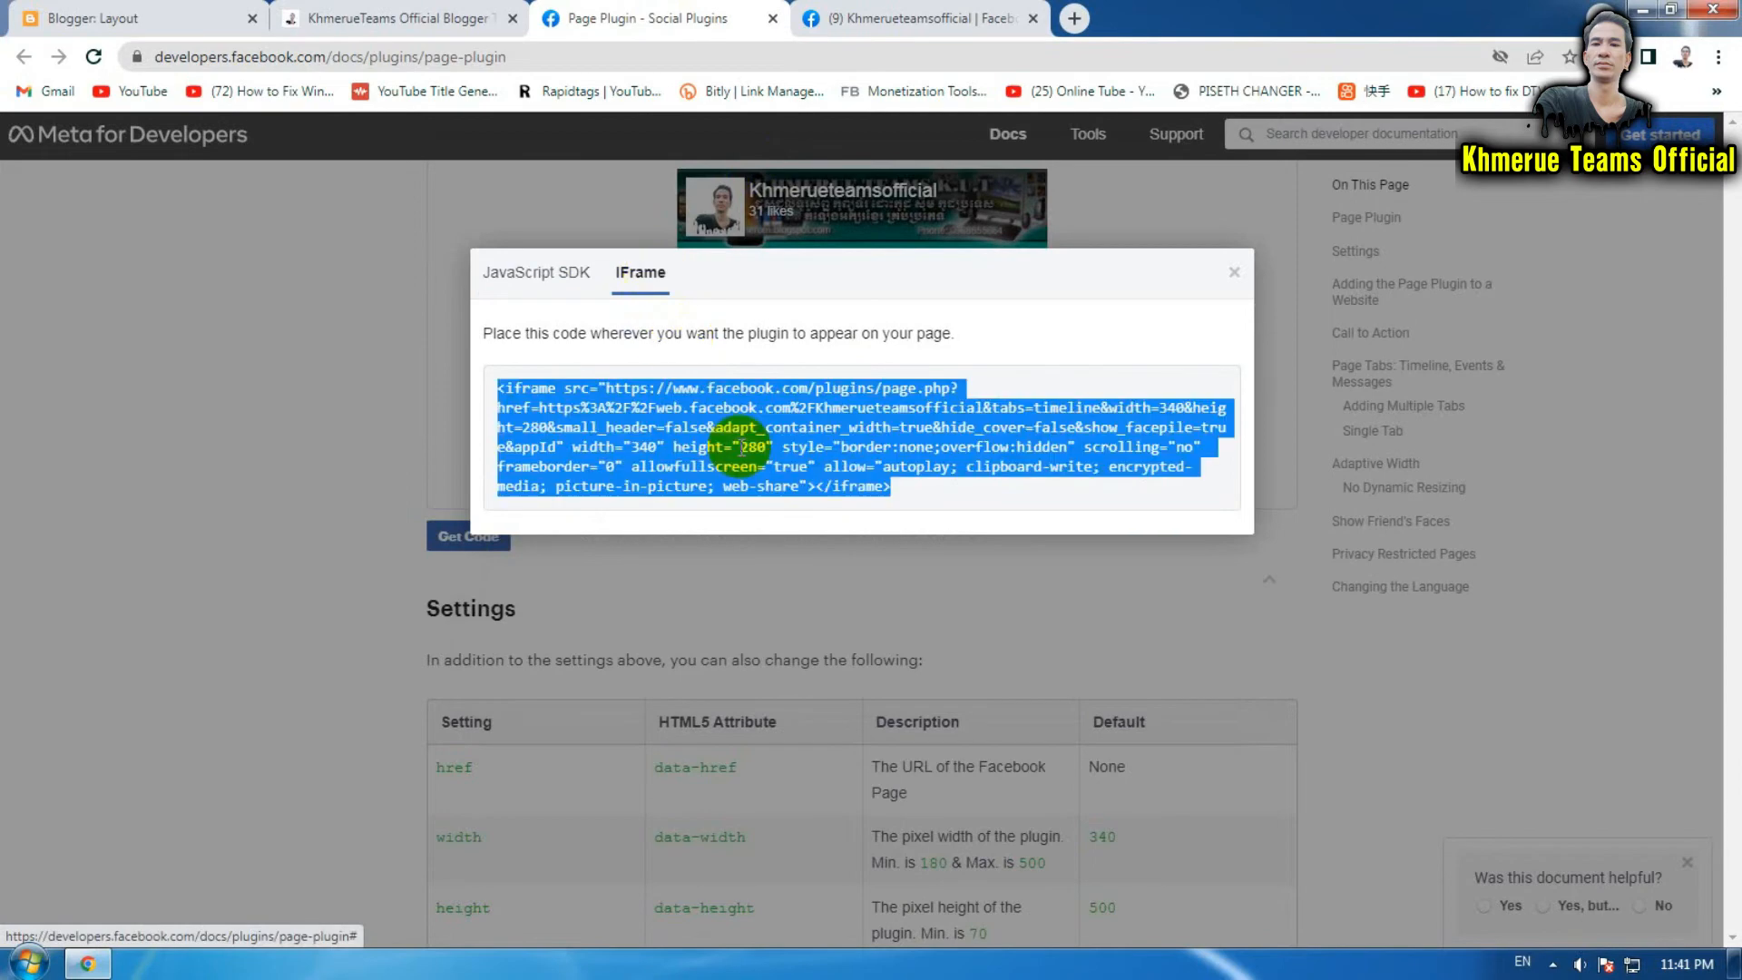
pyautogui.click(536, 274)
pyautogui.click(934, 423)
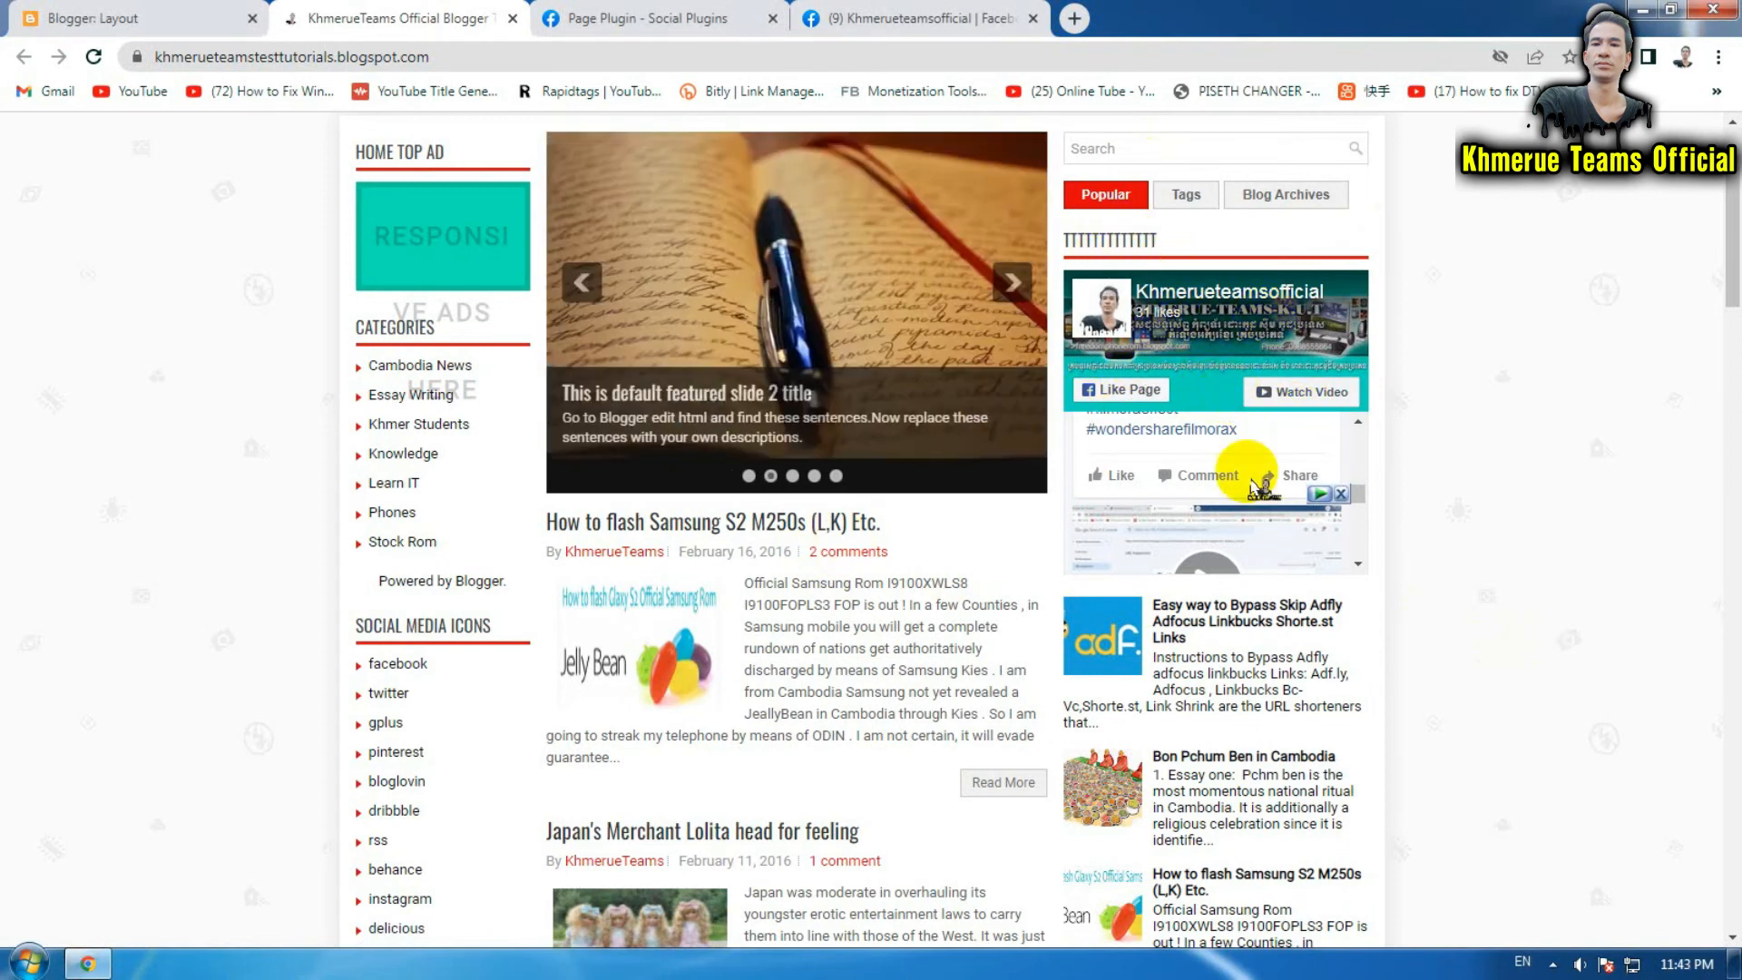
# - Review the plugin's timeline on the blog and compare its placement with the sidebartab1 gadget in the layout
pyautogui.scroll(-3, 1247, 467)
pyautogui.scroll(-3, 1251, 461)
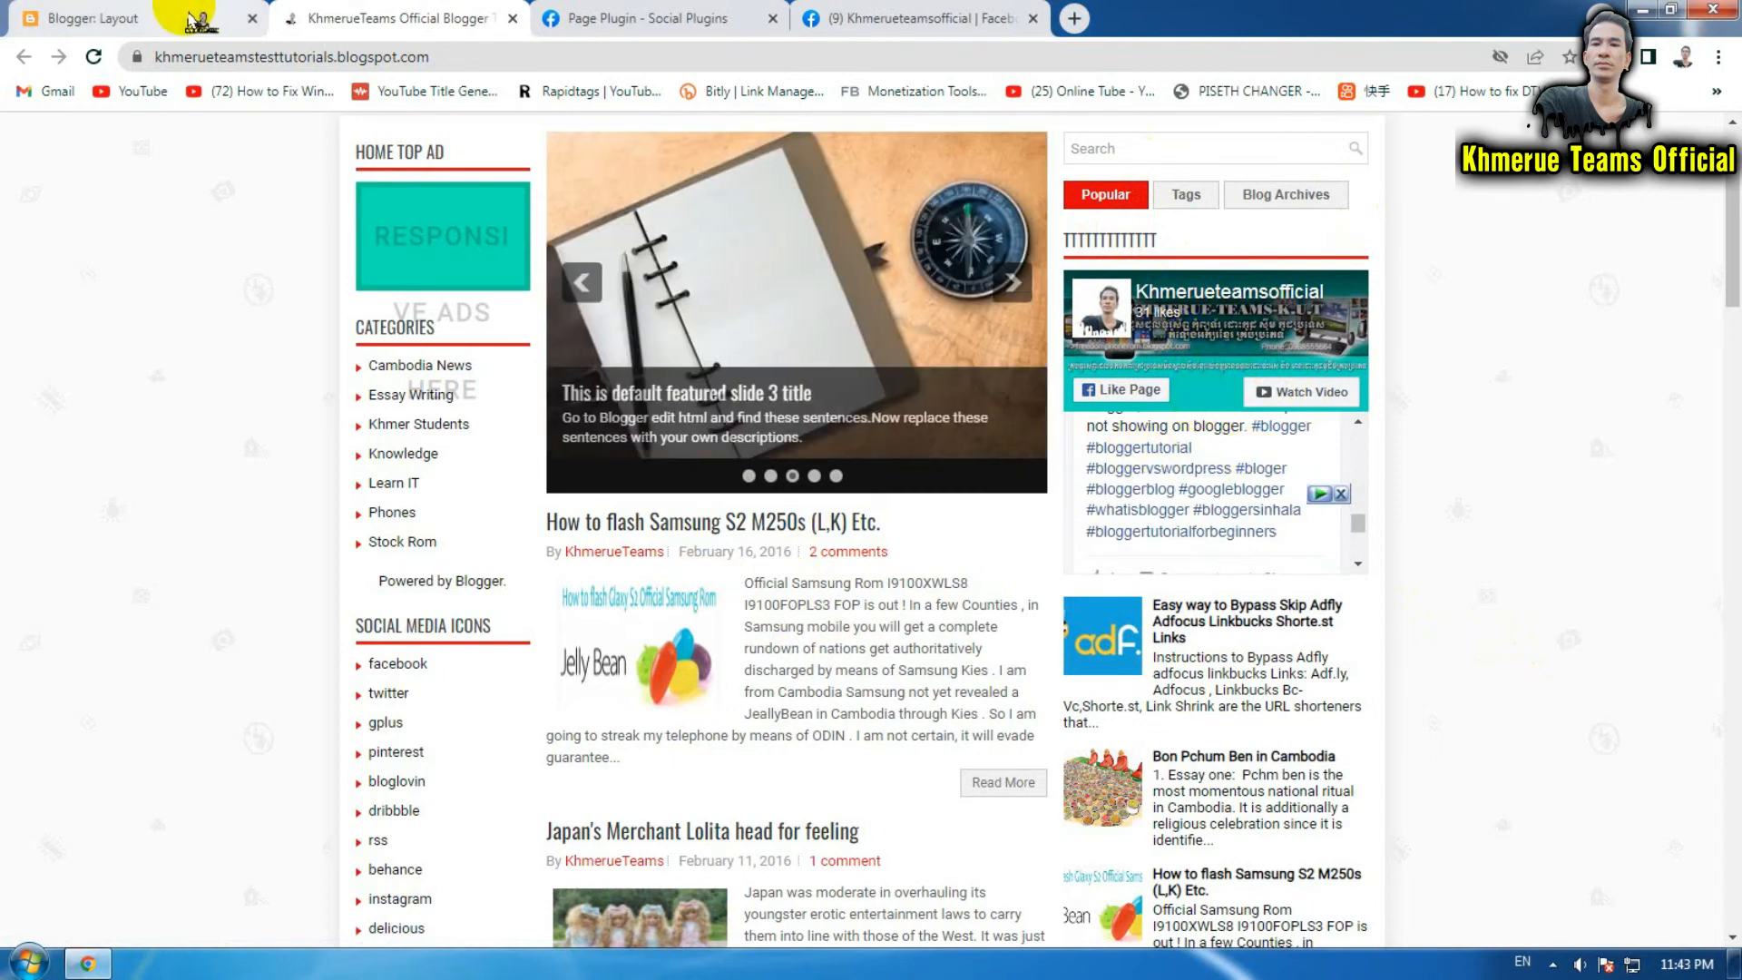
pyautogui.click(194, 19)
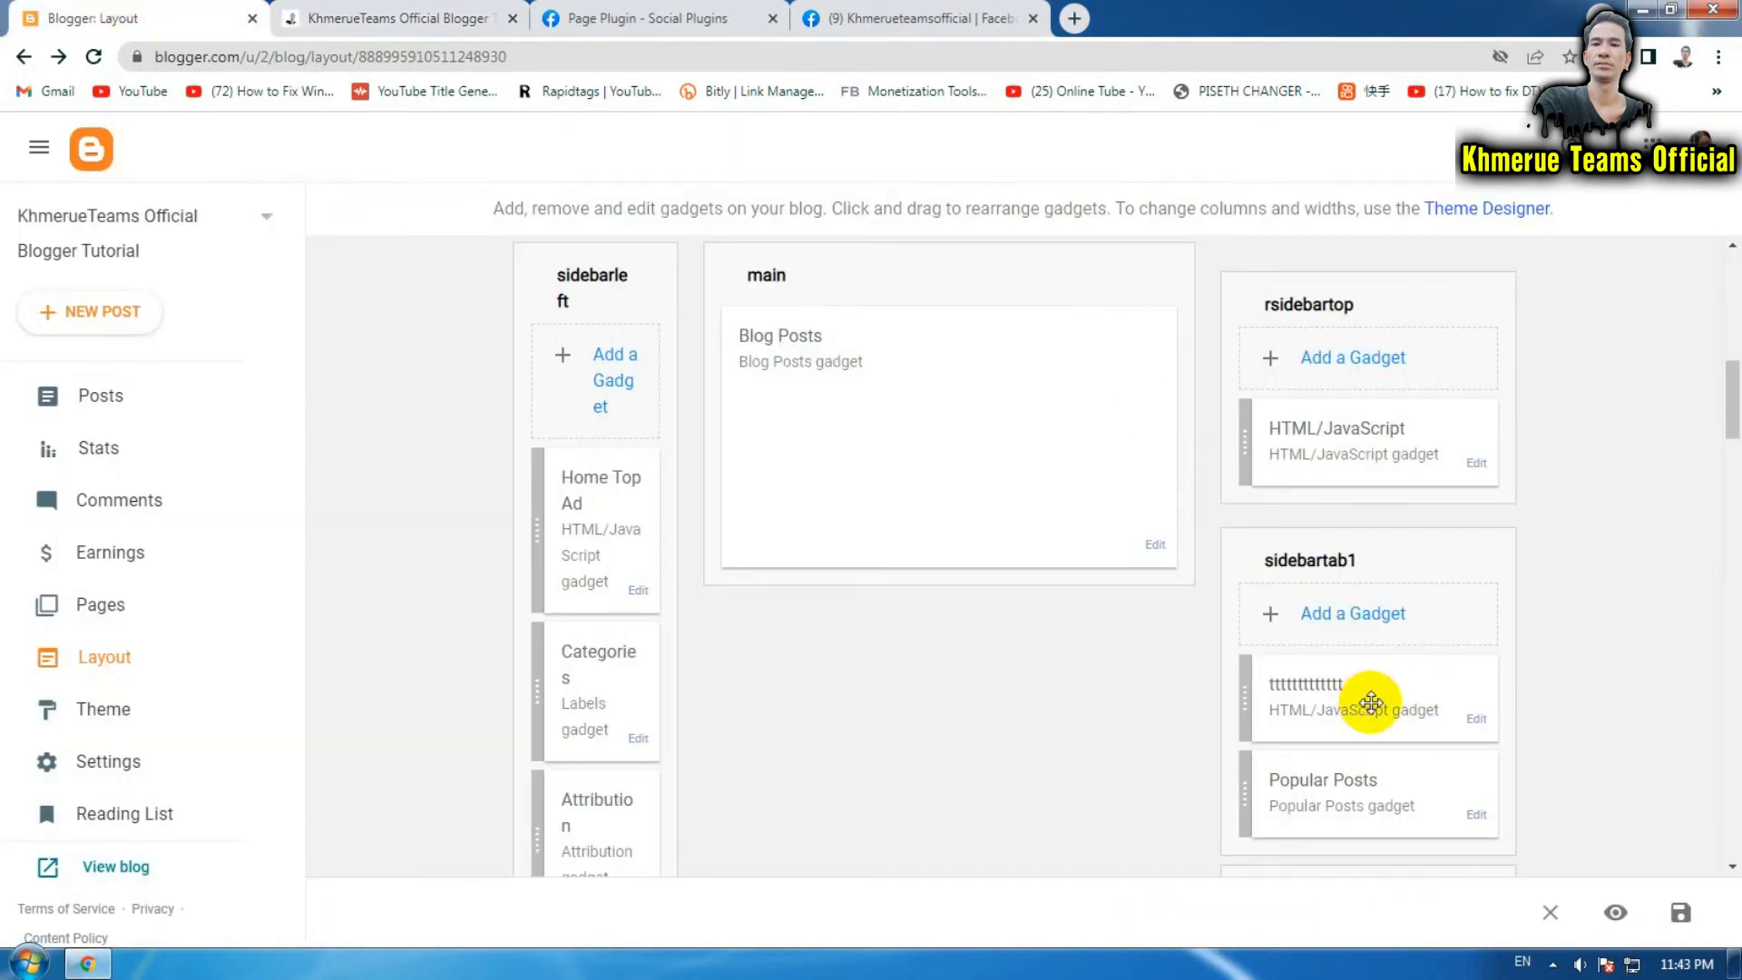
pyautogui.click(381, 18)
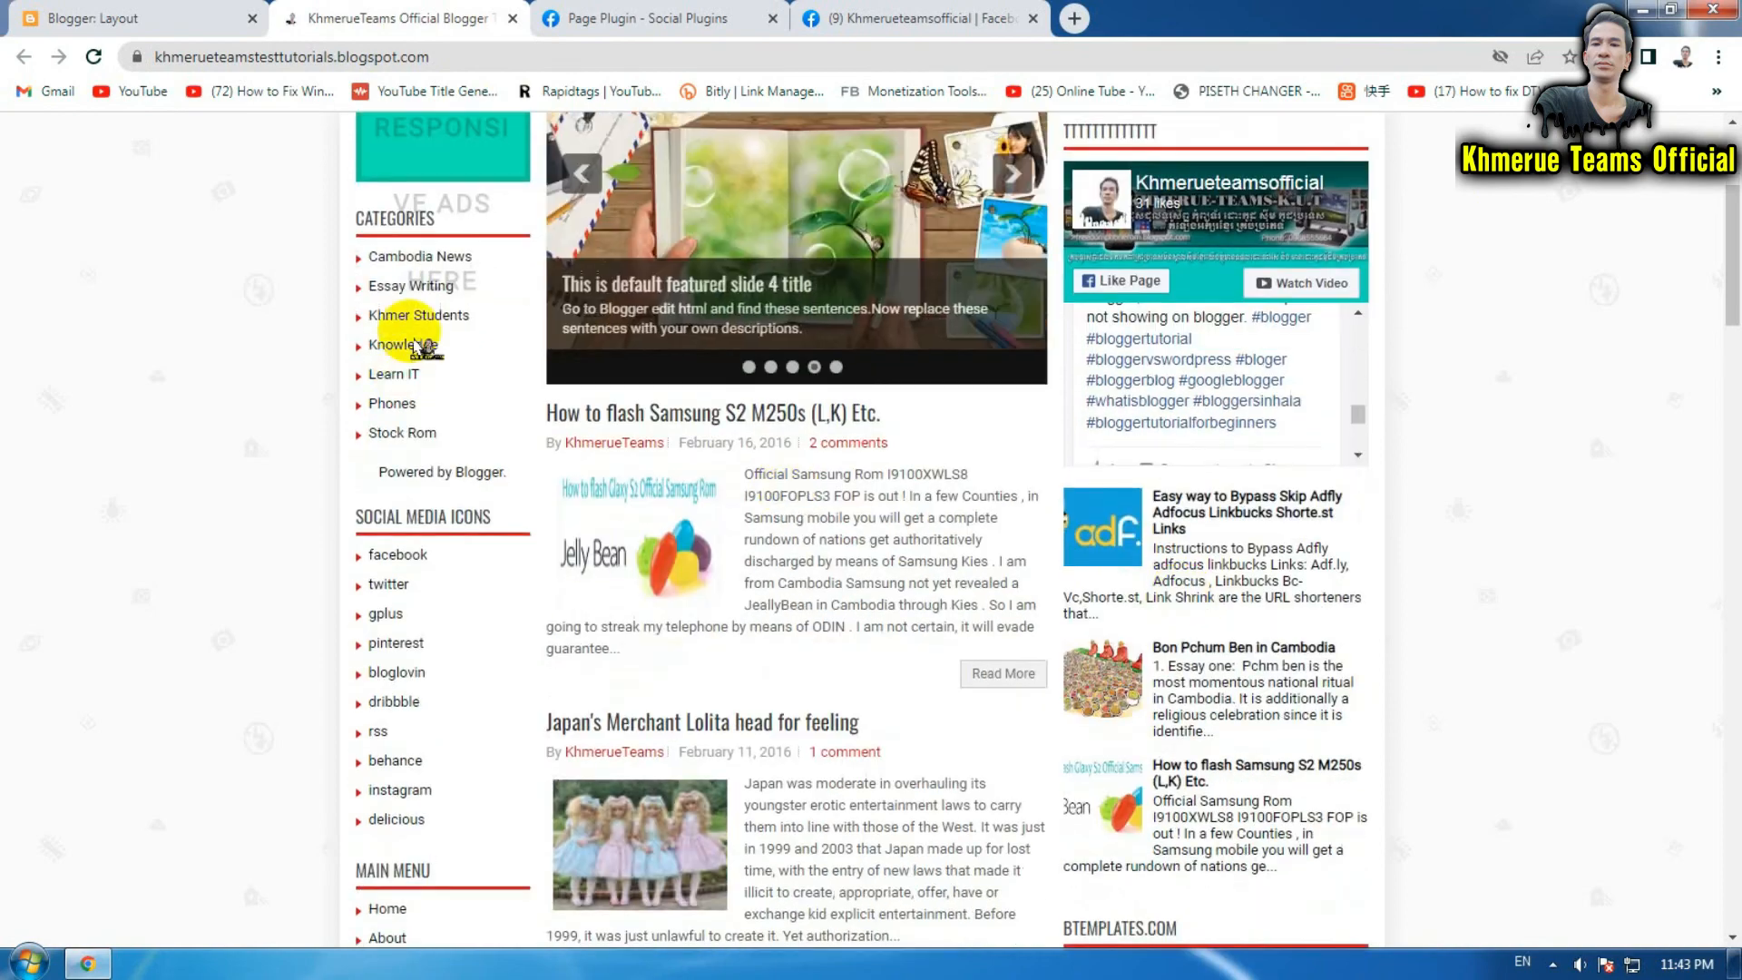
pyautogui.scroll(-8, 400, 583)
pyautogui.scroll(3, 400, 584)
# - Move the "ttttttttttttt" gadget from sidebartab1 to the top of the sidebarleft section and save the layout
pyautogui.click(267, 17)
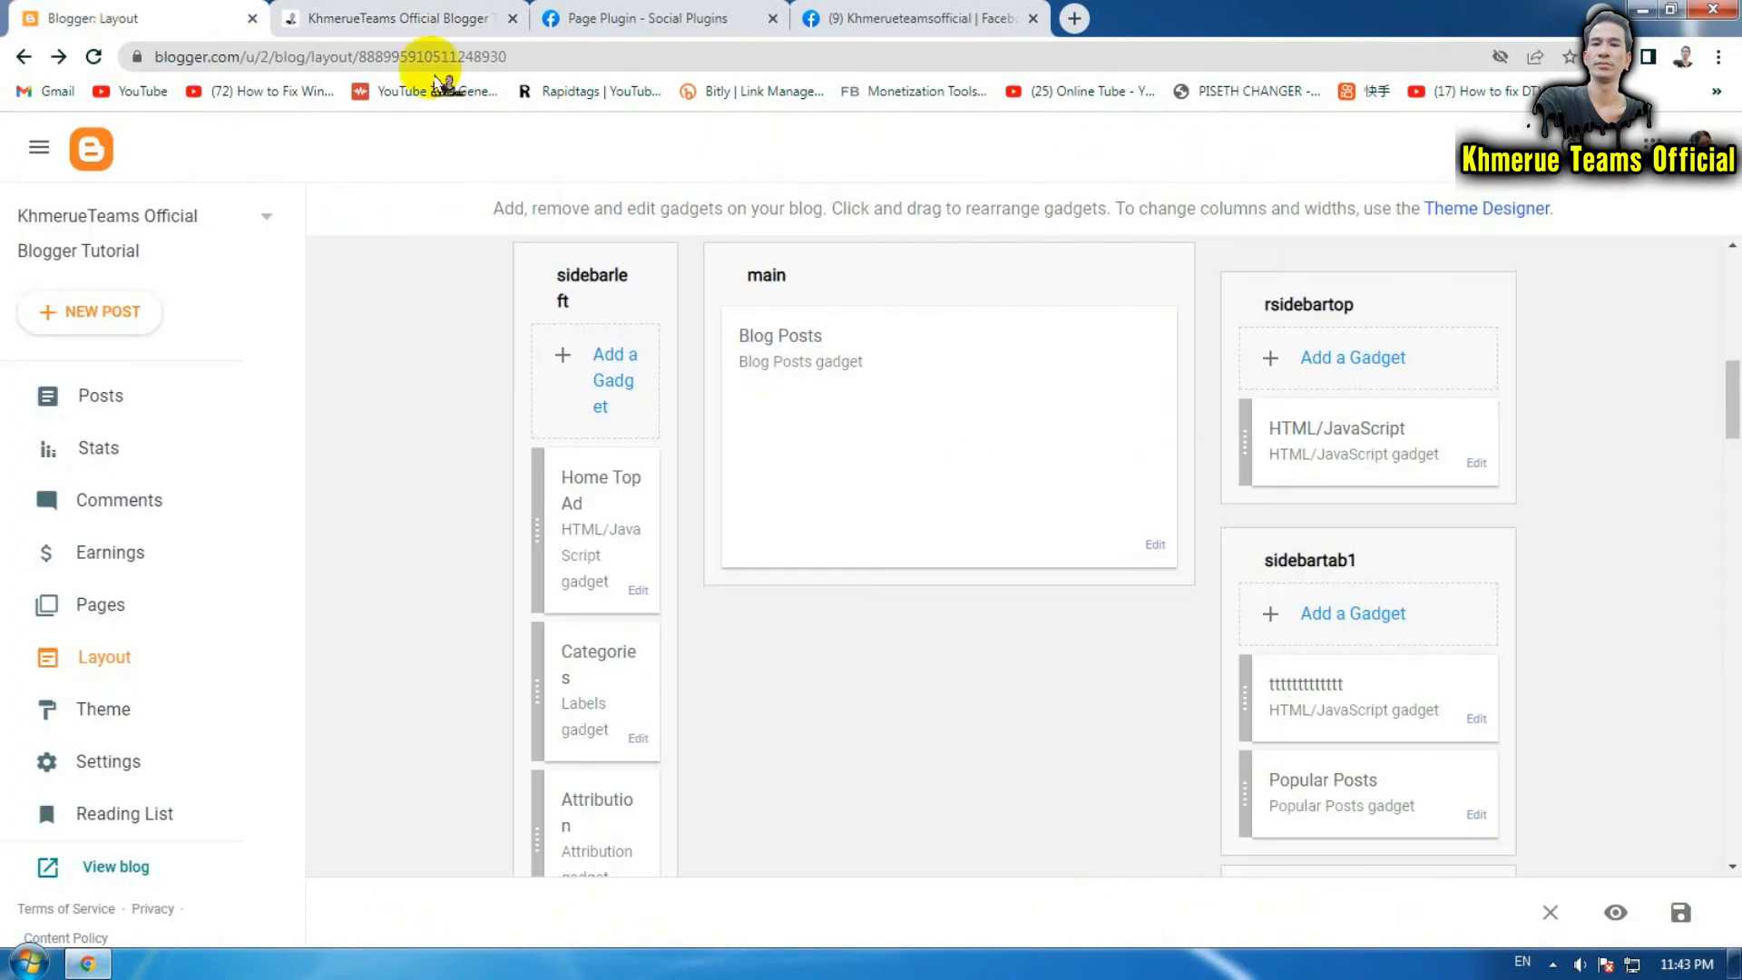
pyautogui.scroll(-1, 1237, 422)
pyautogui.moveTo(1334, 574); pyautogui.dragTo(563, 361)
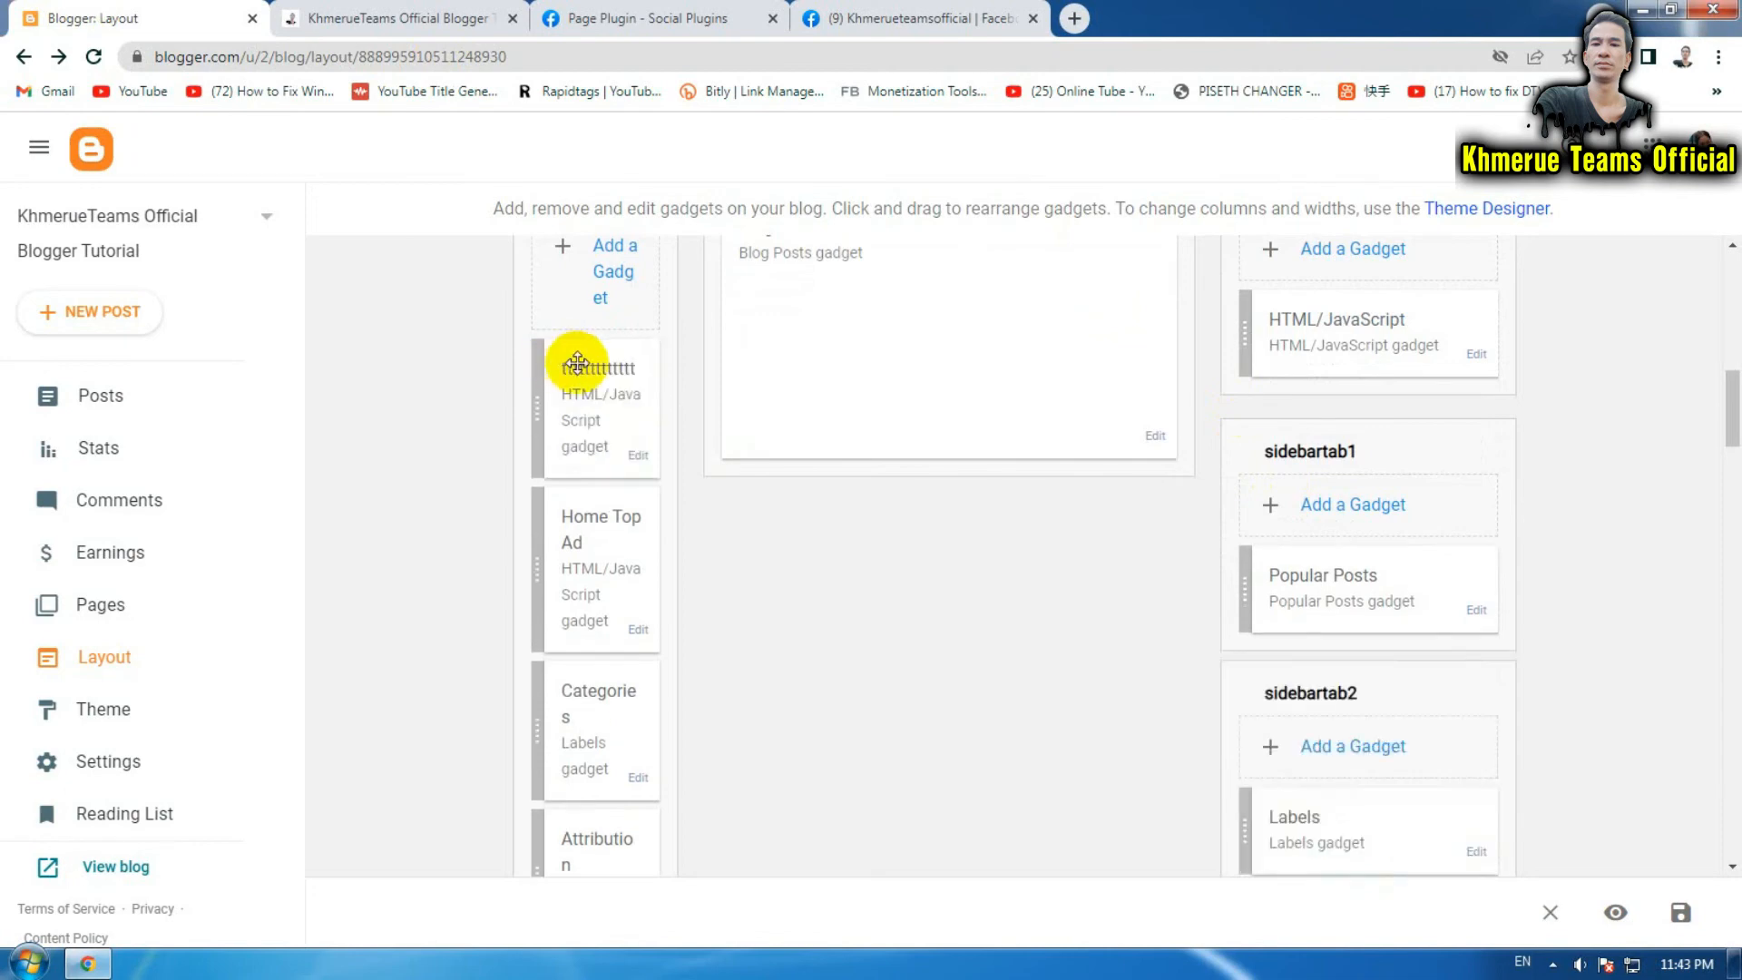
pyautogui.click(1679, 912)
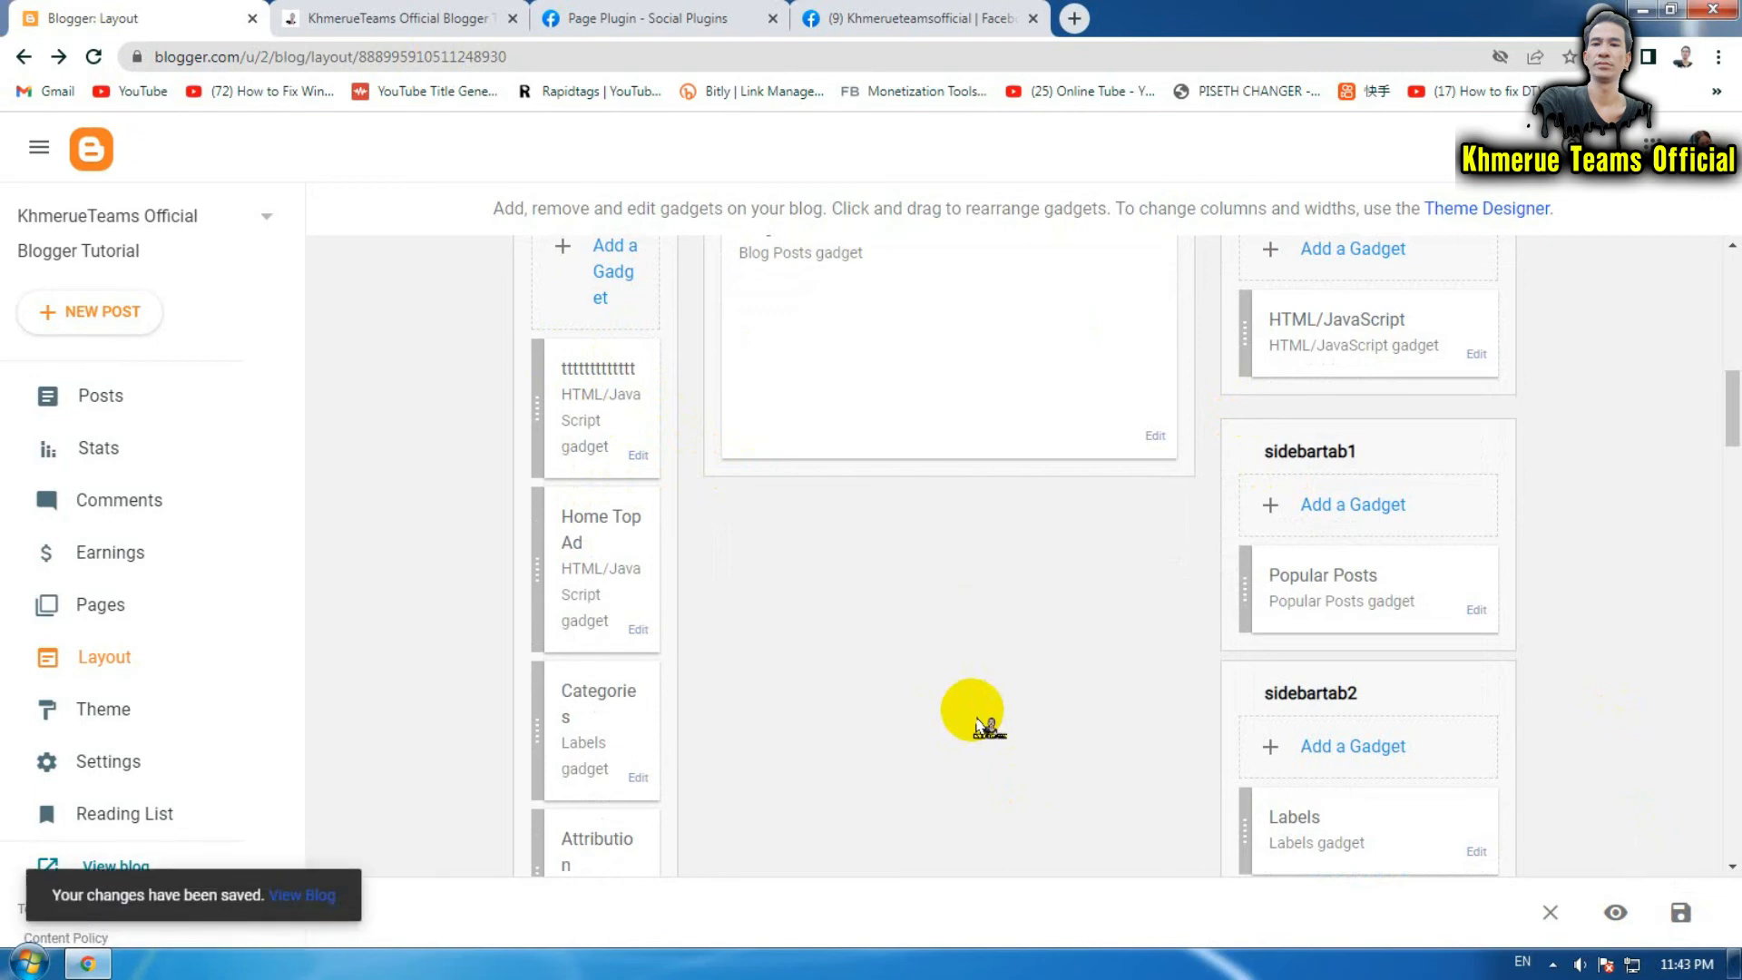
# - Reload the blog and check how the Facebook plugin fits in the narrow sidebarleft column
pyautogui.click(476, 16)
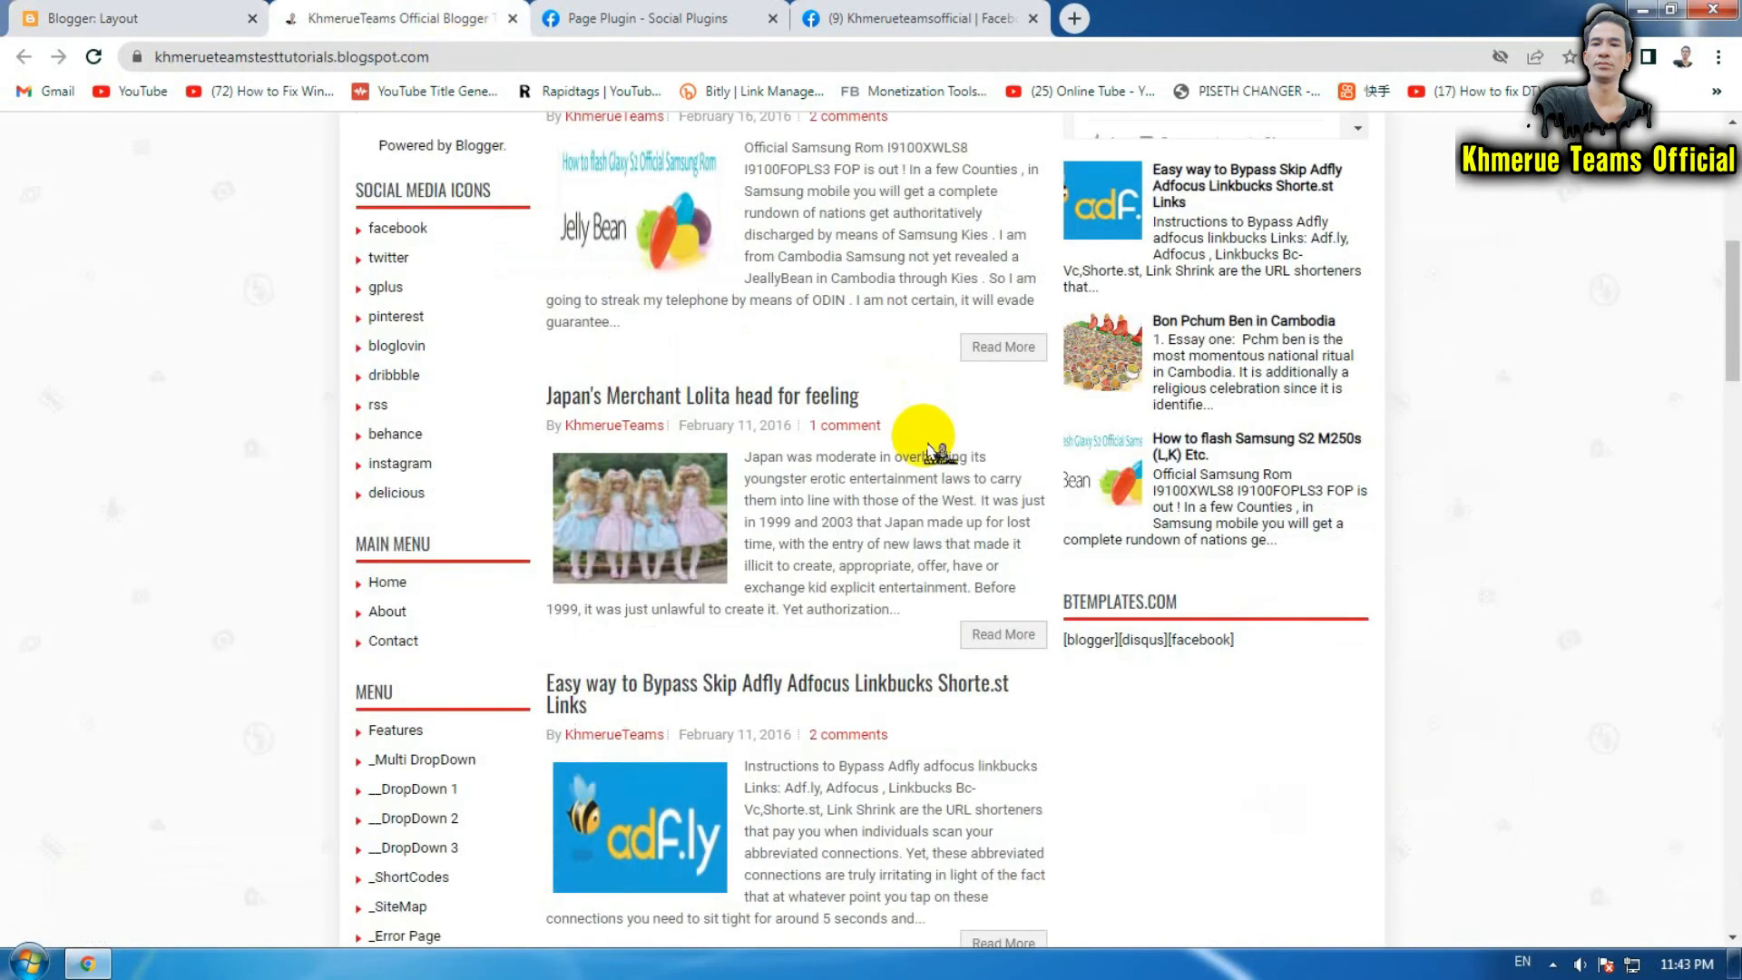
pyautogui.click(93, 57)
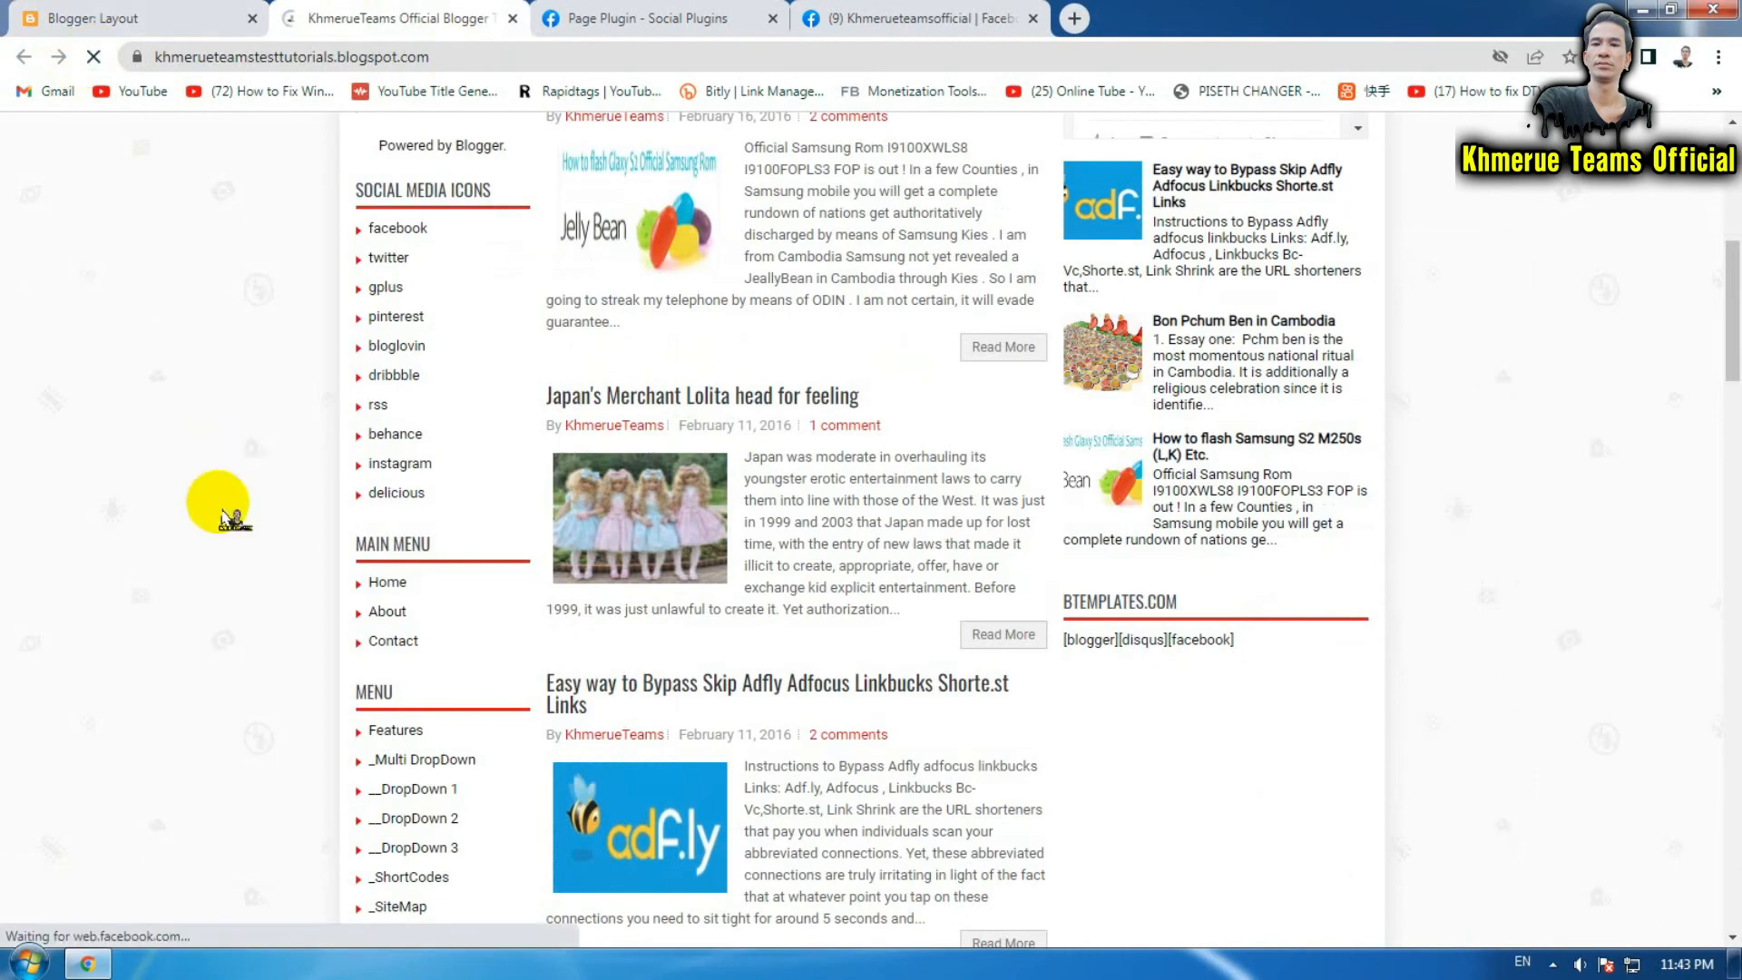
pyautogui.scroll(15, 218, 518)
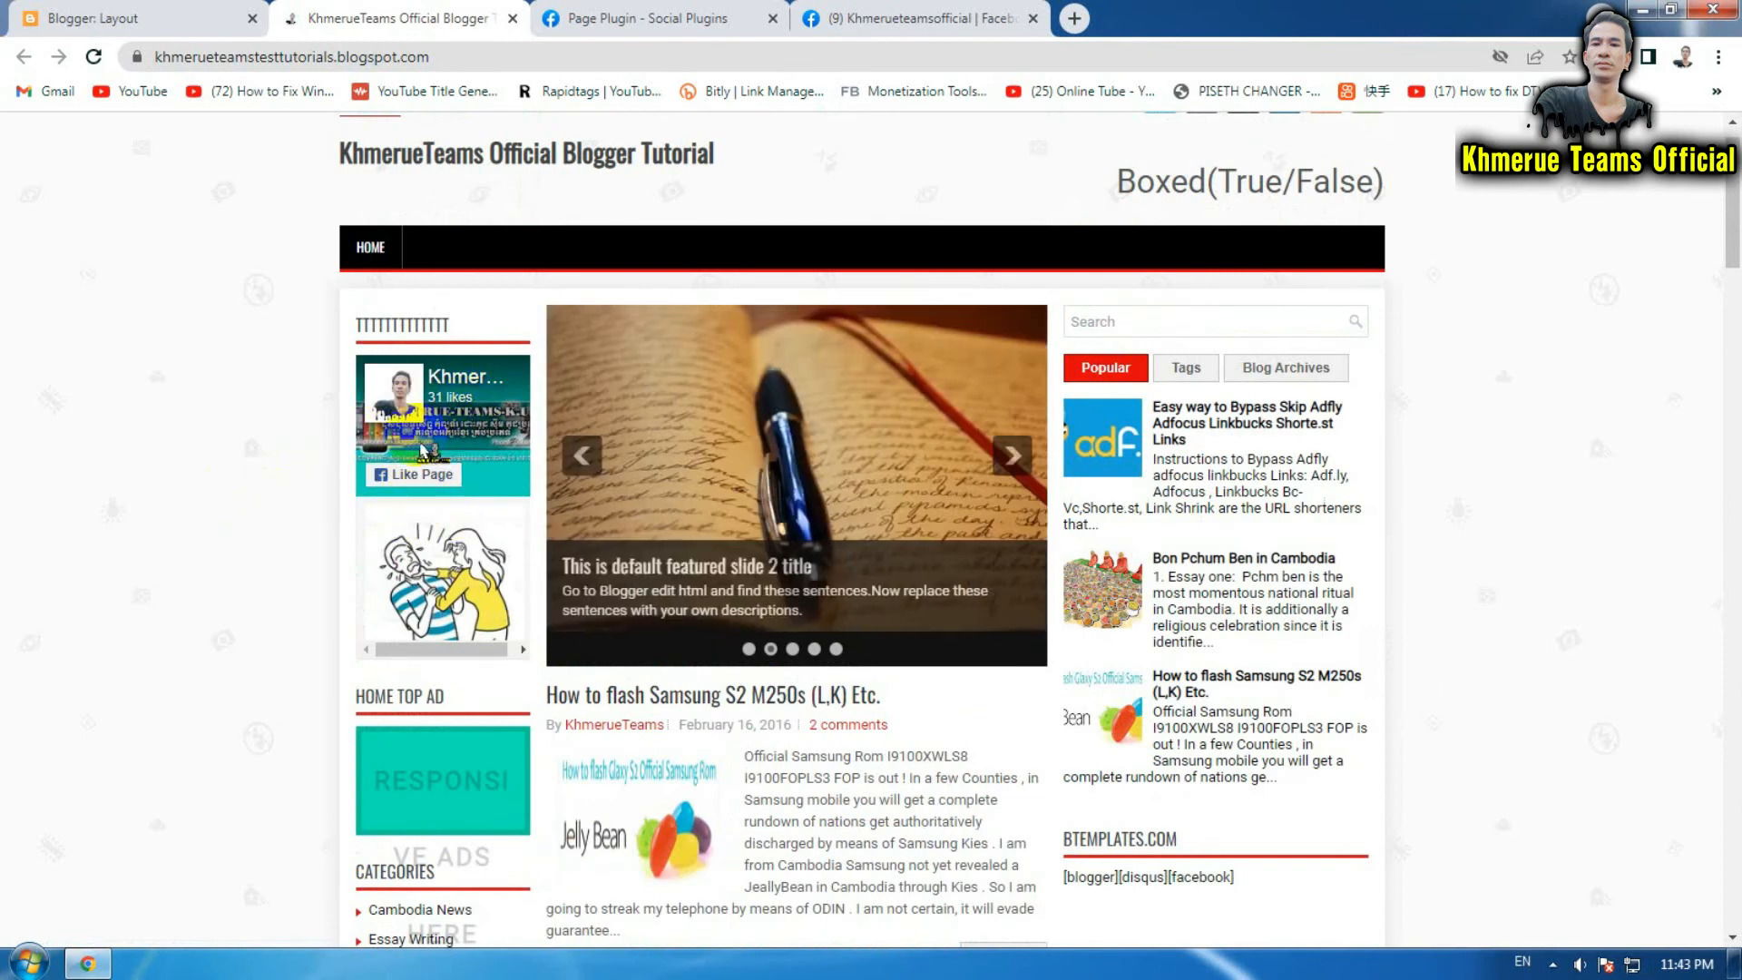
pyautogui.moveTo(488, 650); pyautogui.dragTo(495, 649)
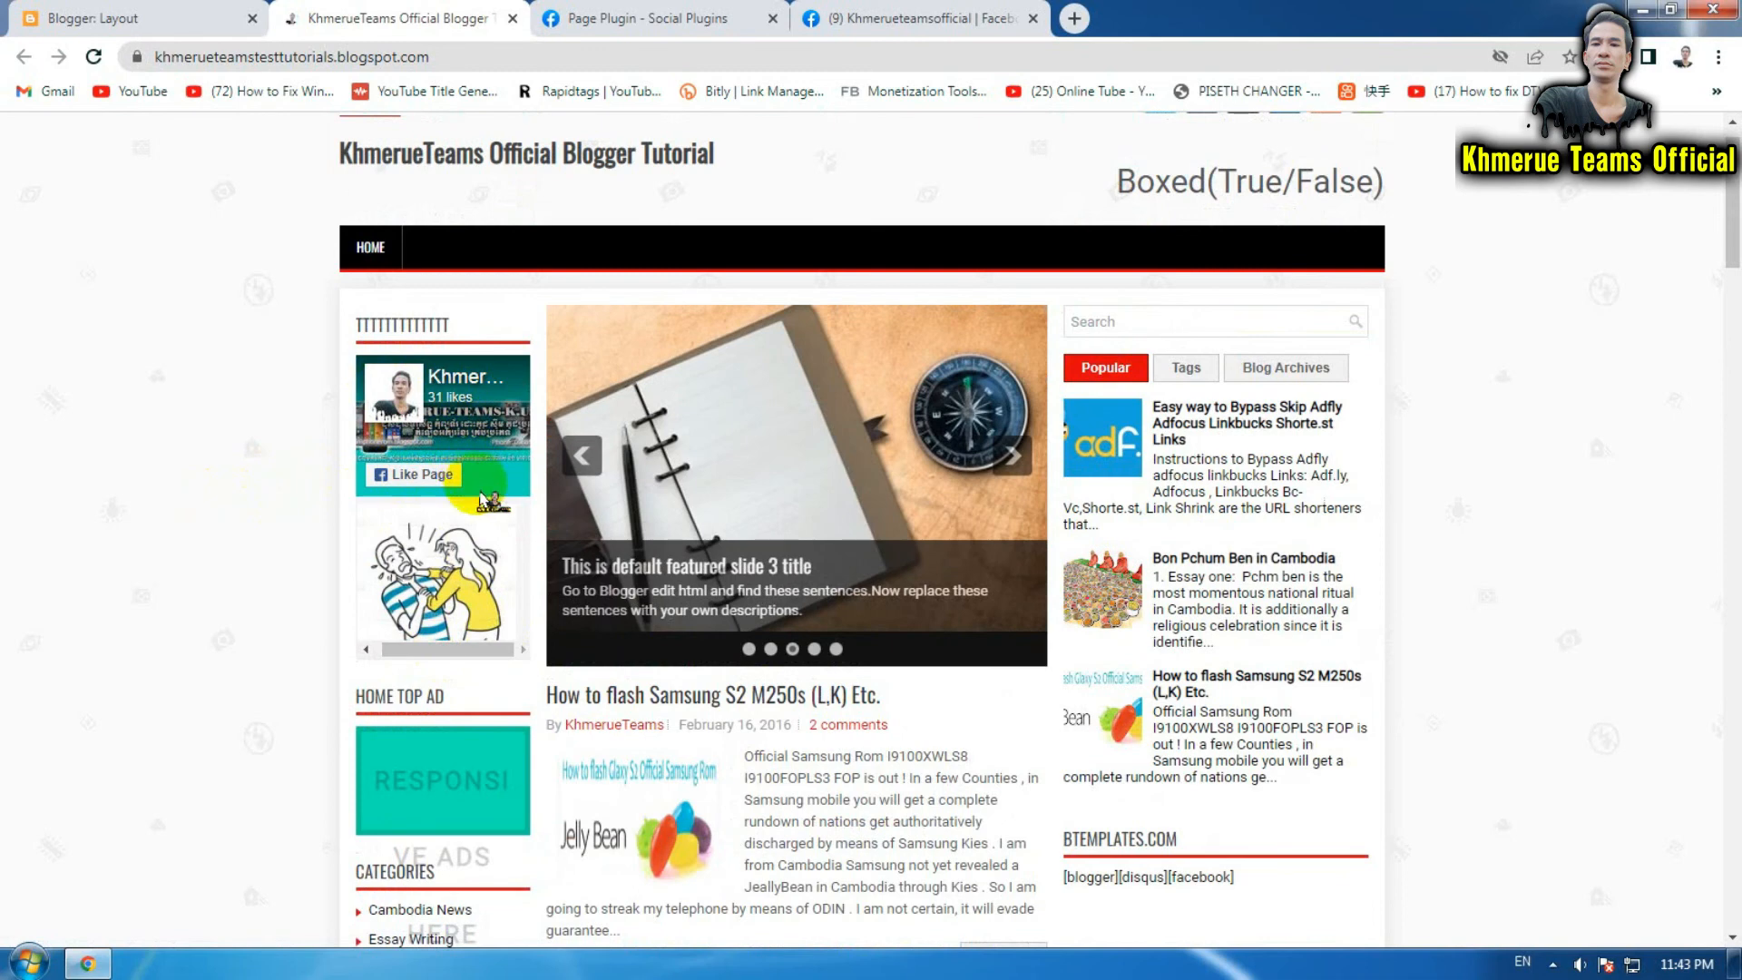
# - Move the "ttttttttttttt" gadget back to sidebartab1, above Popular Posts
pyautogui.click(86, 18)
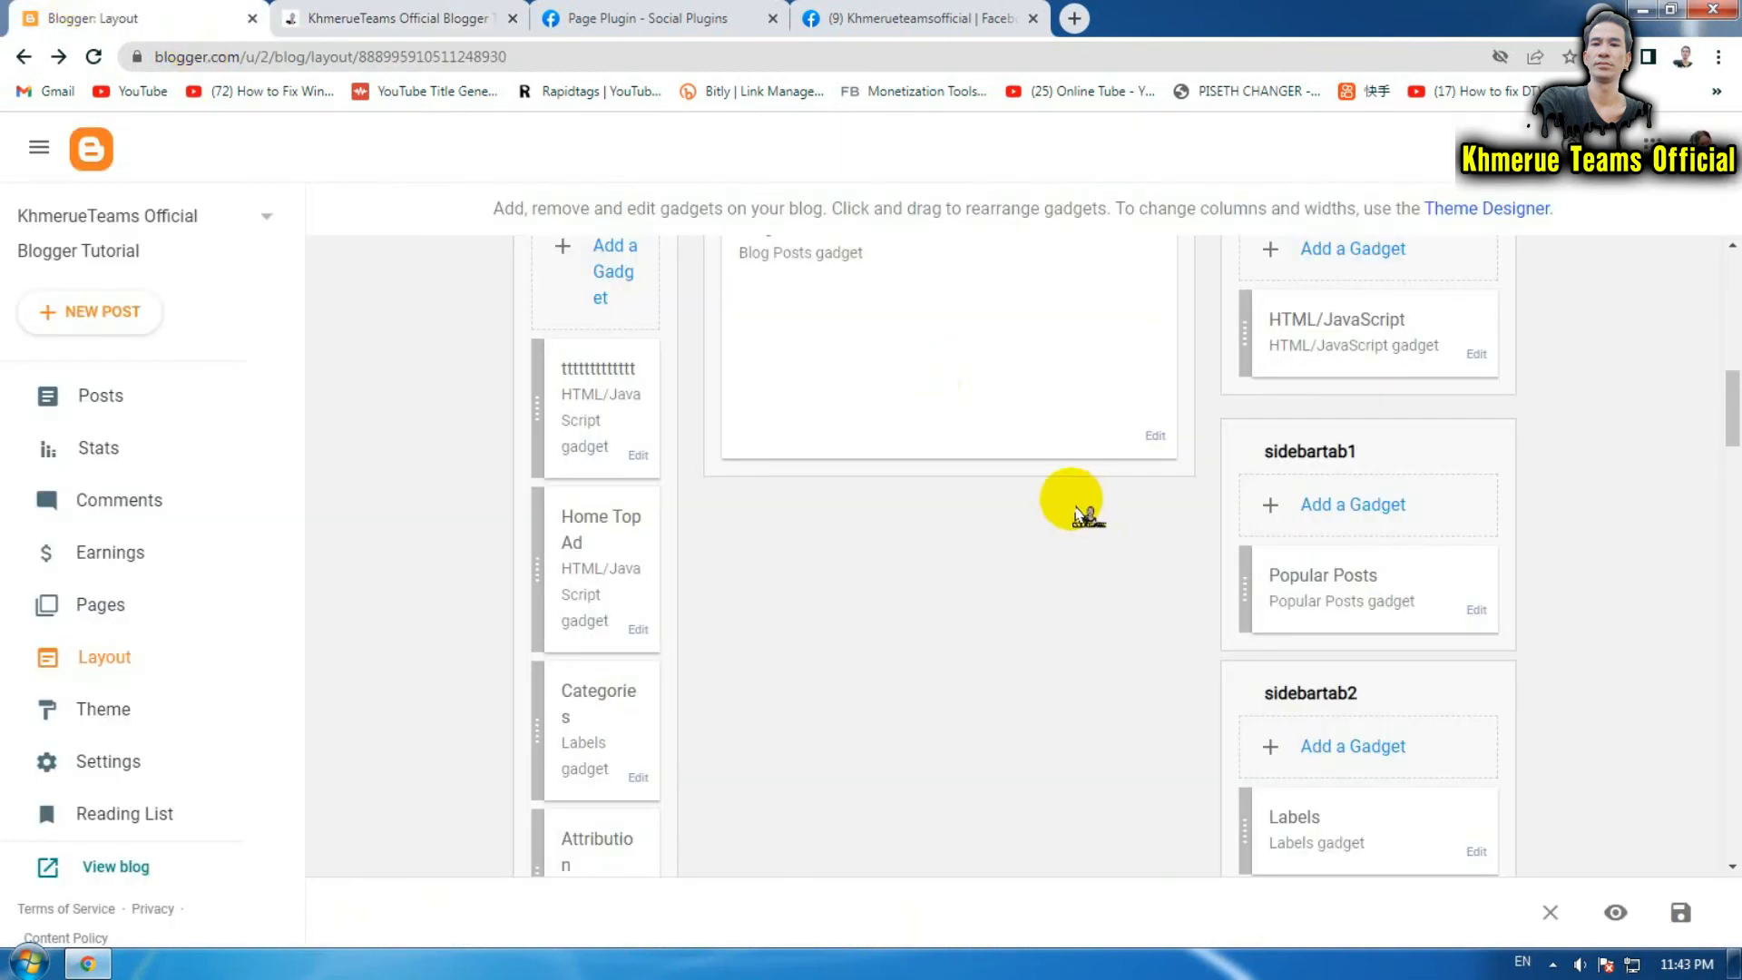
pyautogui.moveTo(583, 389); pyautogui.dragTo(1366, 604)
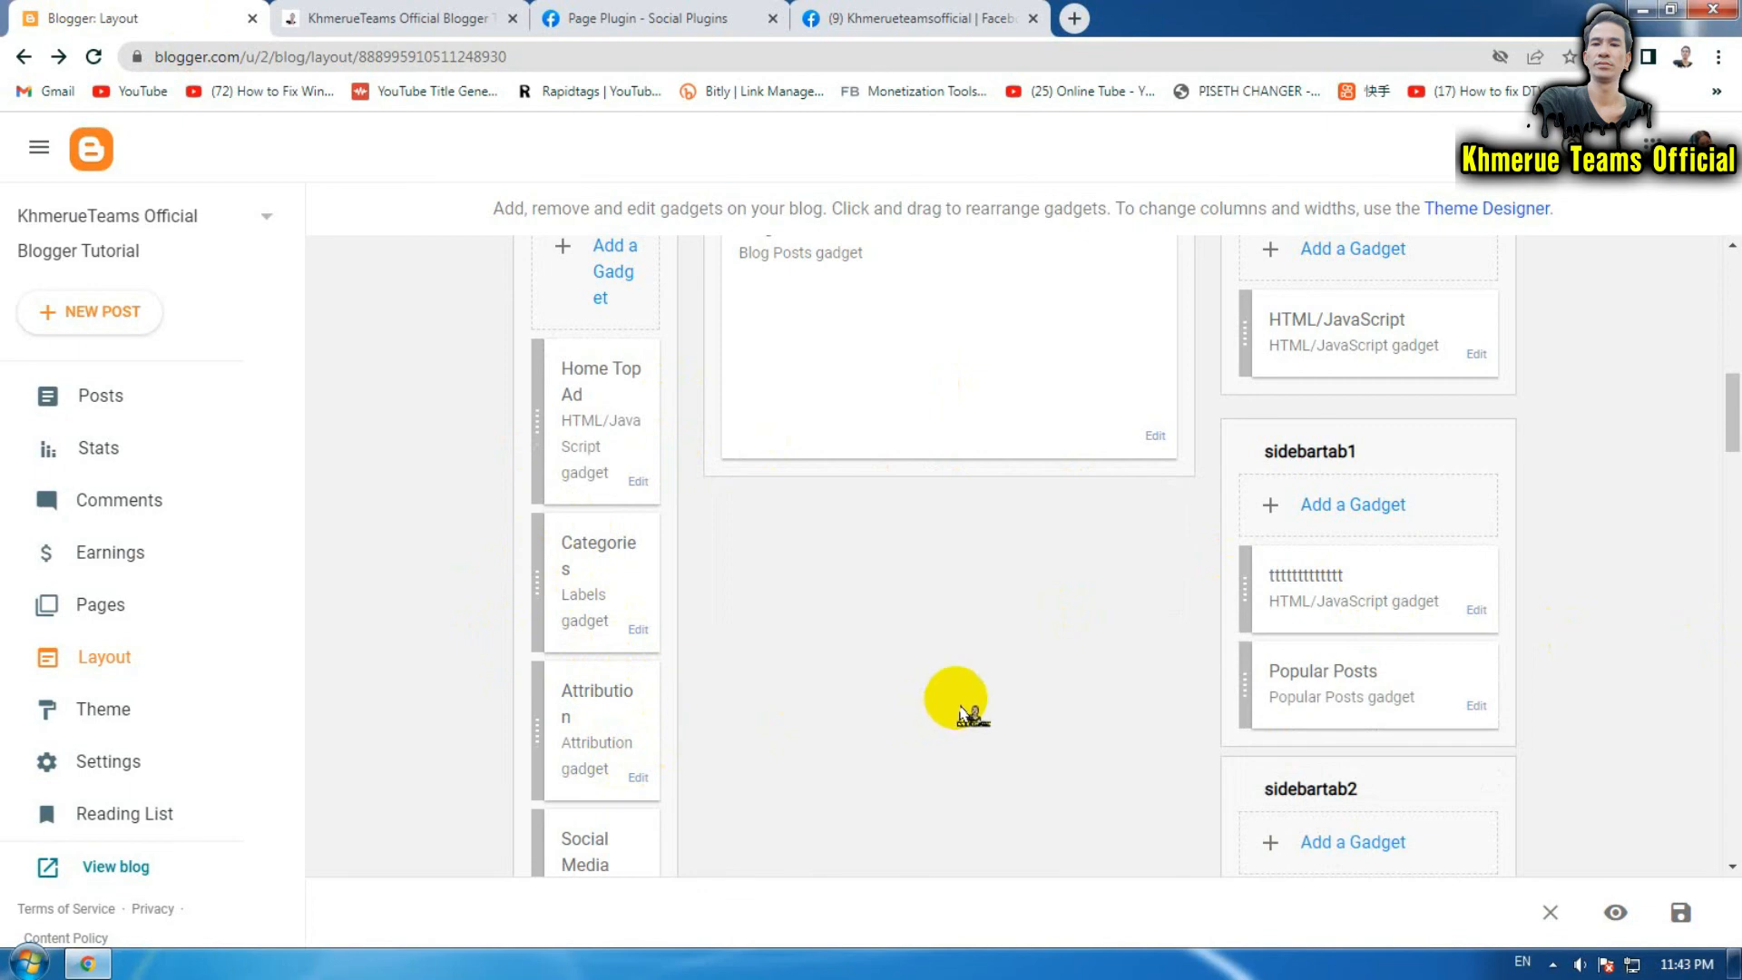
# - Clear the title of the "ttttttttttttt" gadget in sidebartab1, then save the gadget and the layout
pyautogui.click(1733, 671)
pyautogui.scroll(5, 1729, 671)
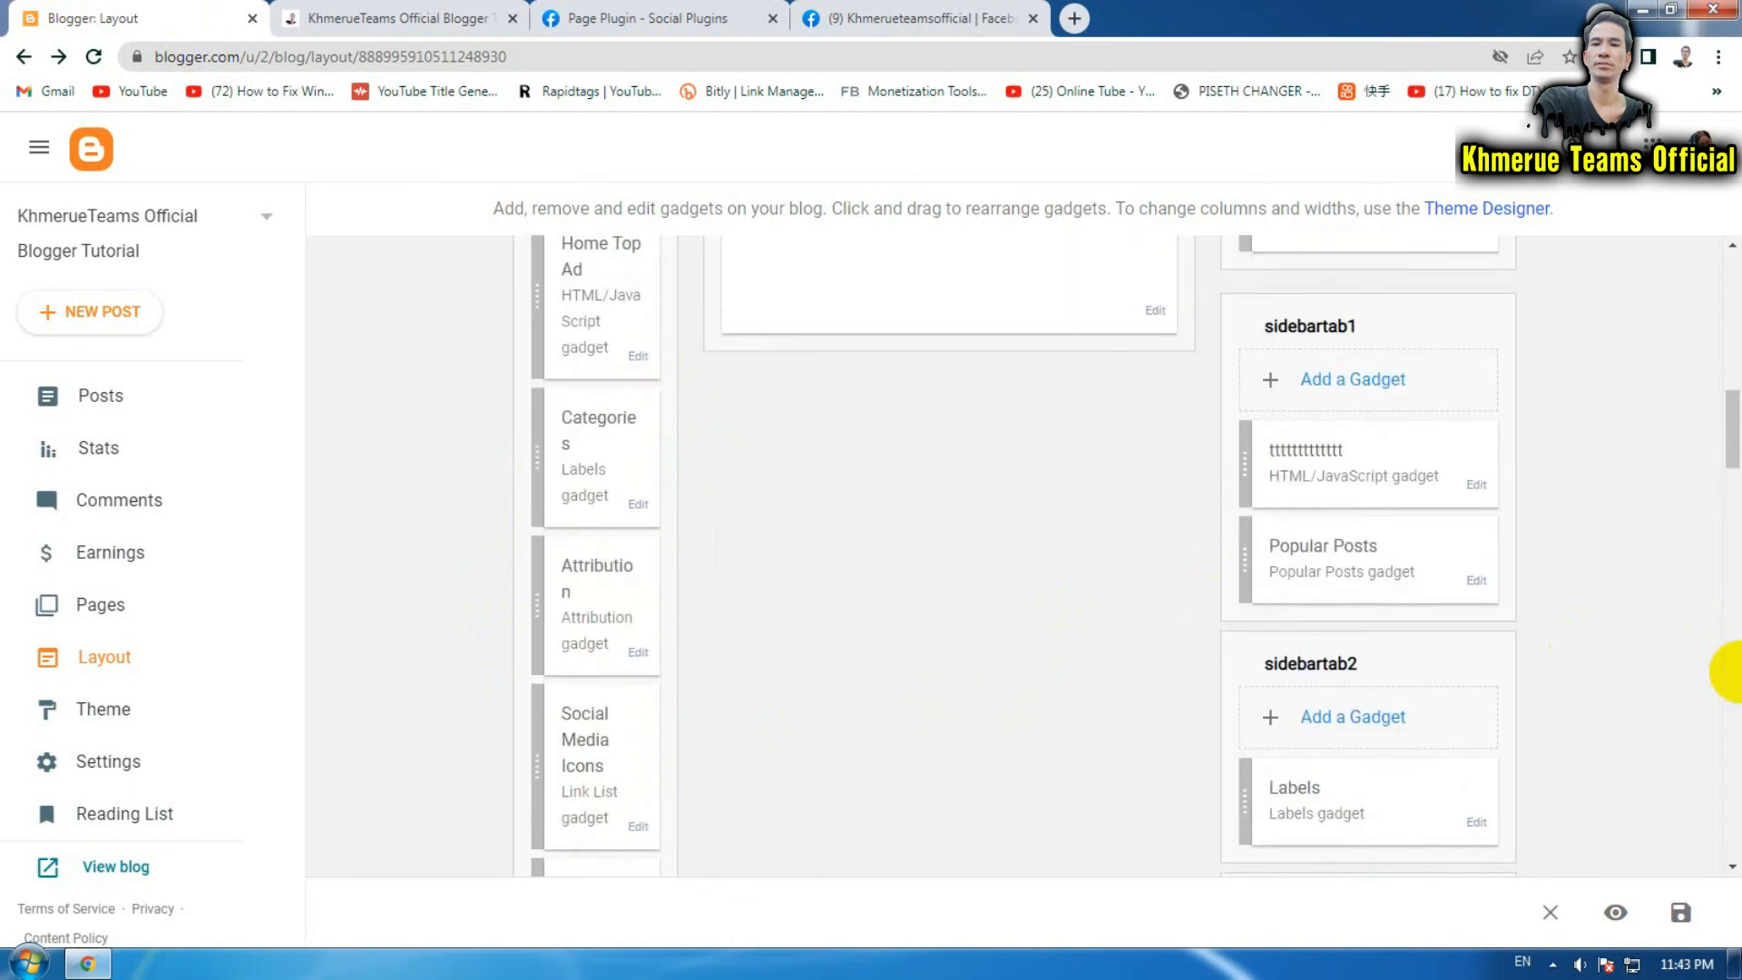
pyautogui.click(1477, 486)
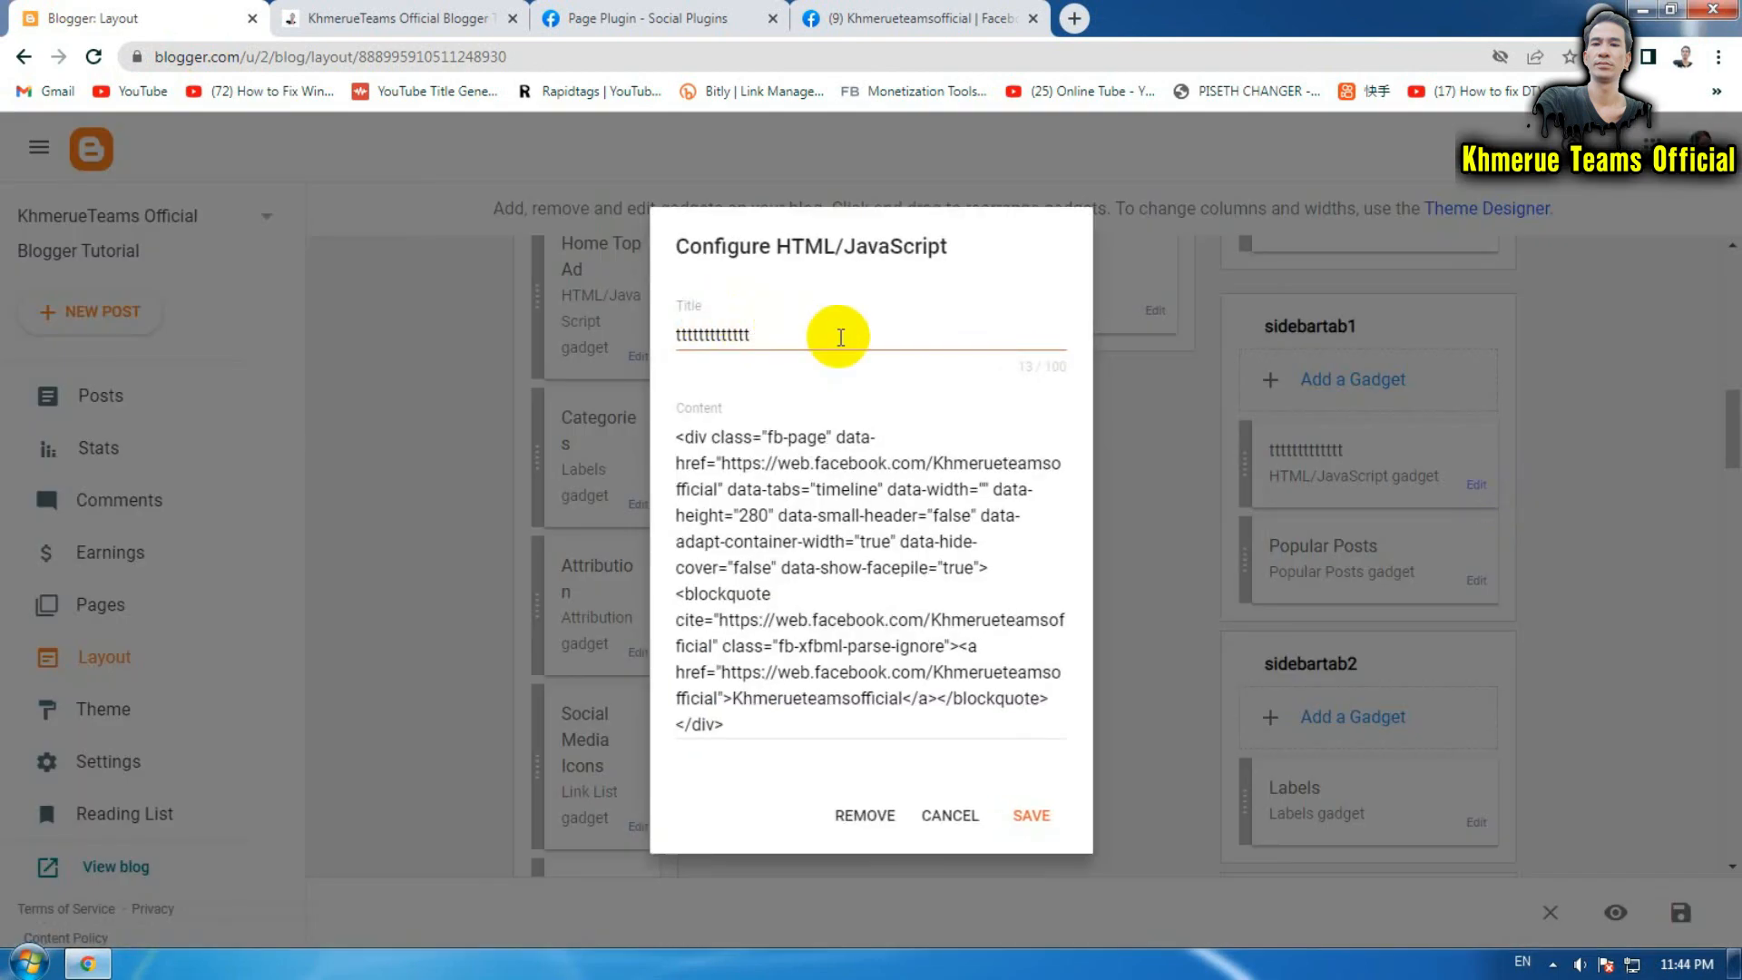
pyautogui.moveTo(836, 342); pyautogui.dragTo(577, 349)
pyautogui.press('BackSpace')
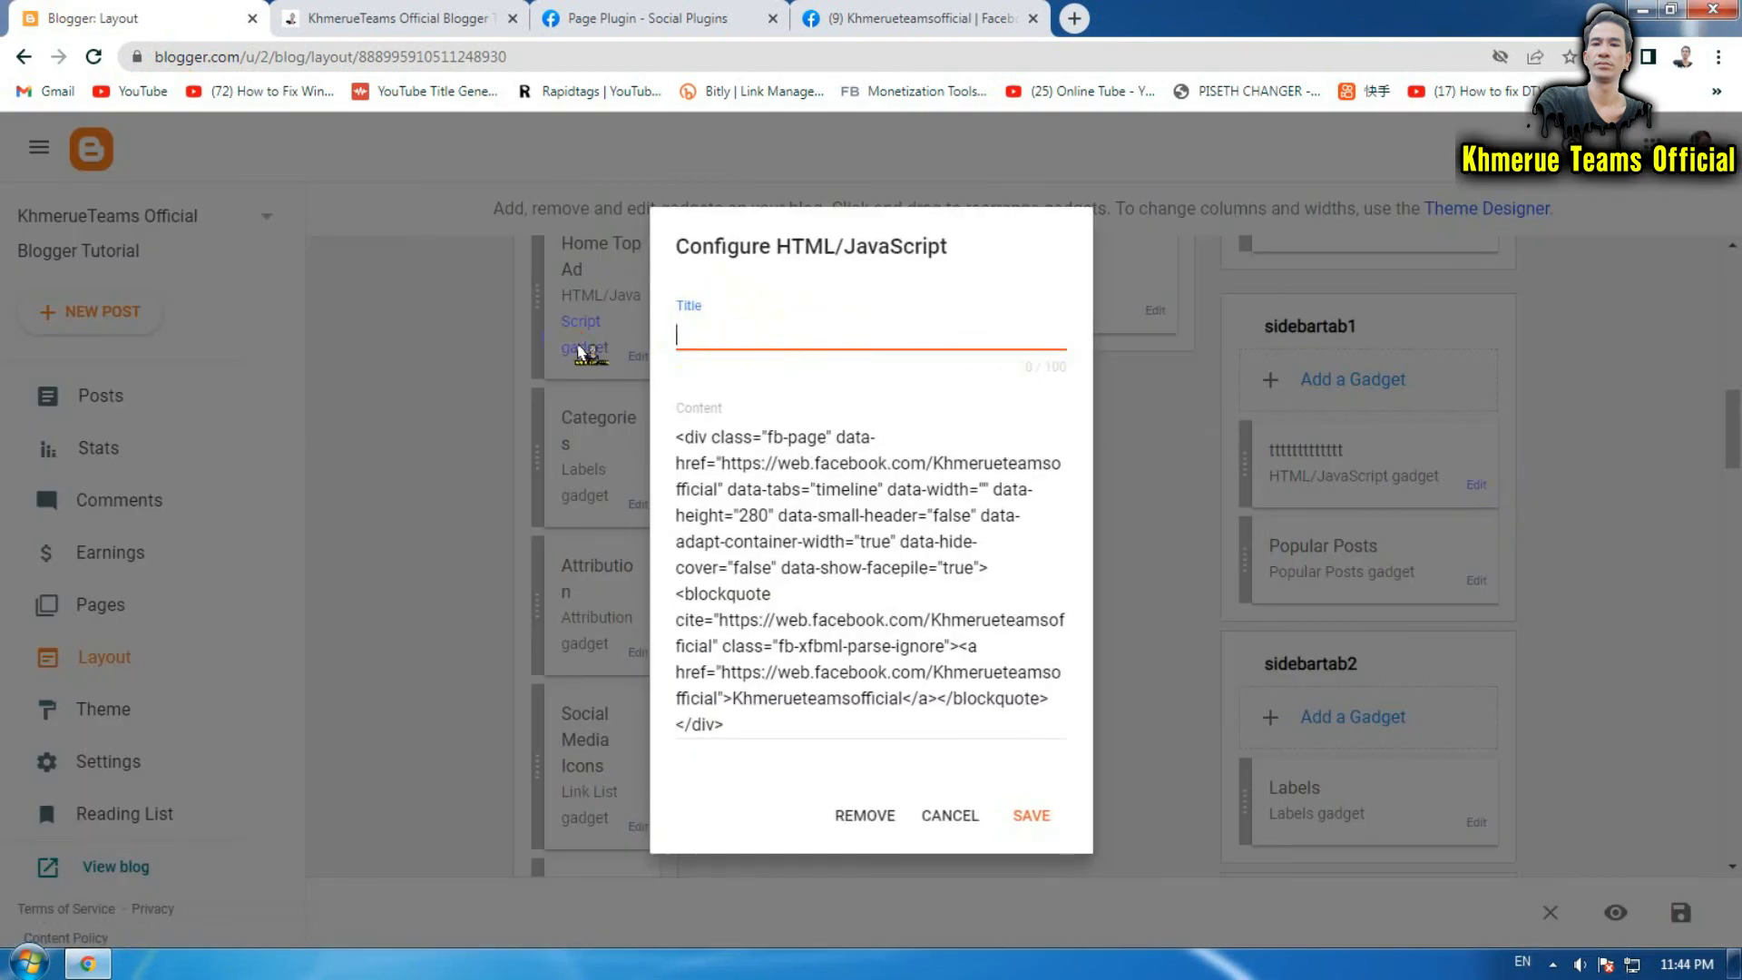
pyautogui.click(888, 335)
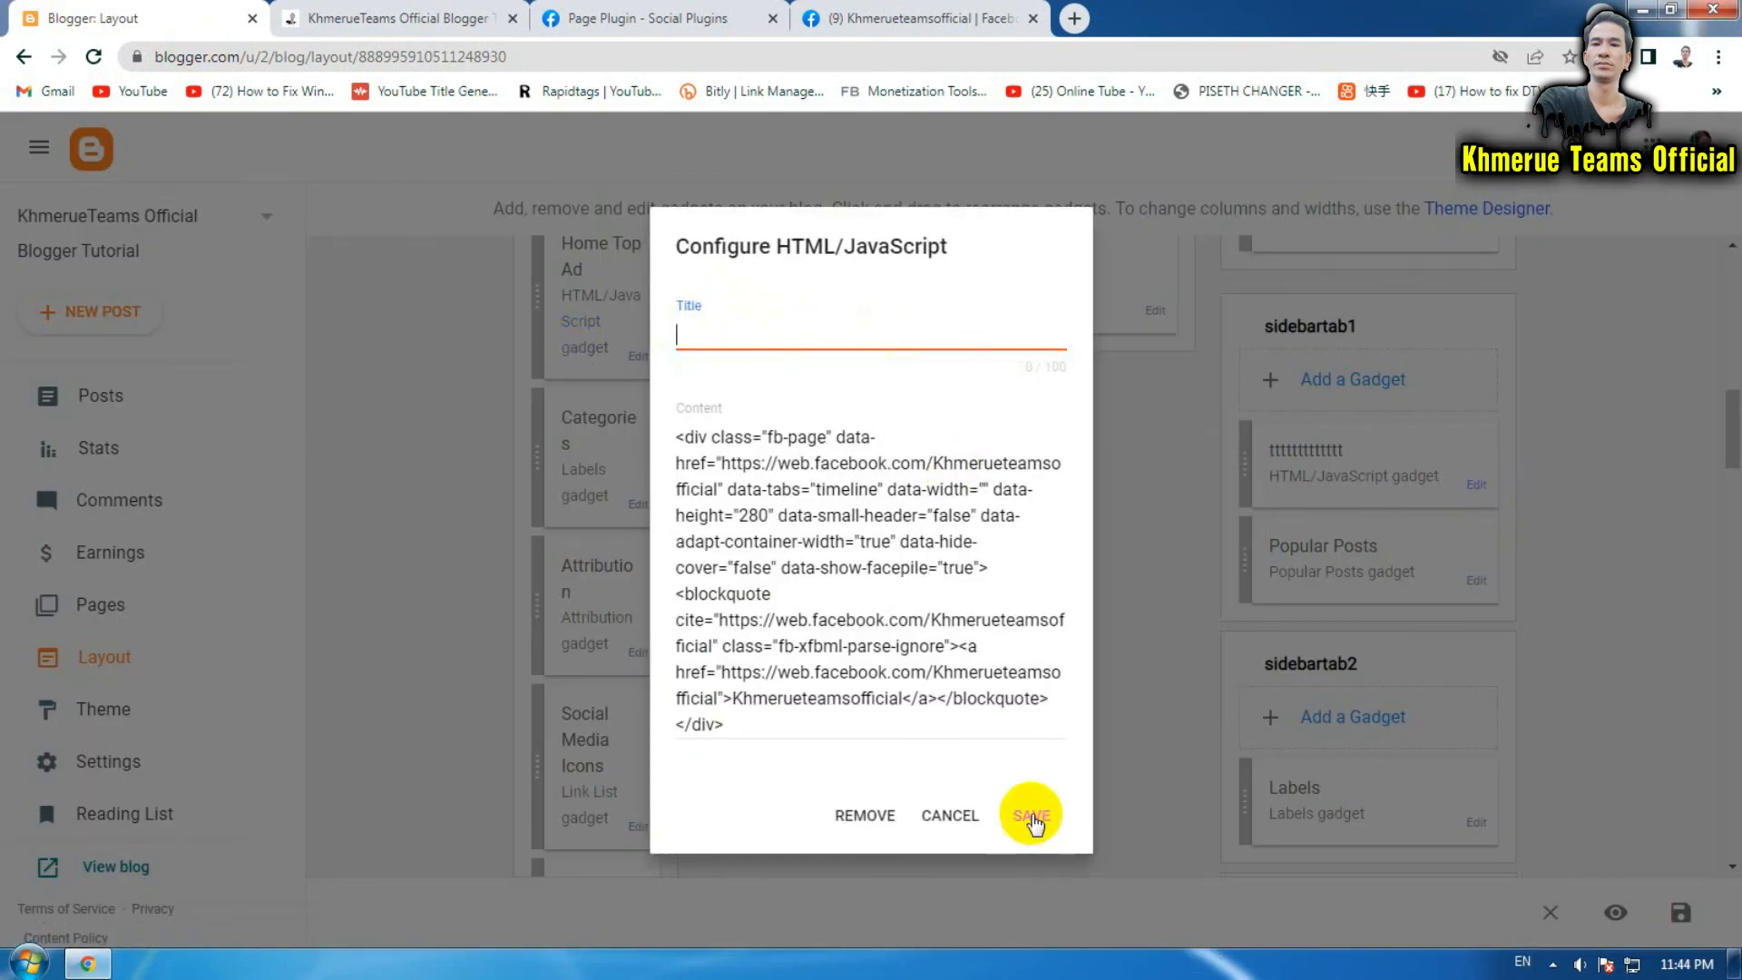
pyautogui.click(1031, 815)
pyautogui.click(390, 18)
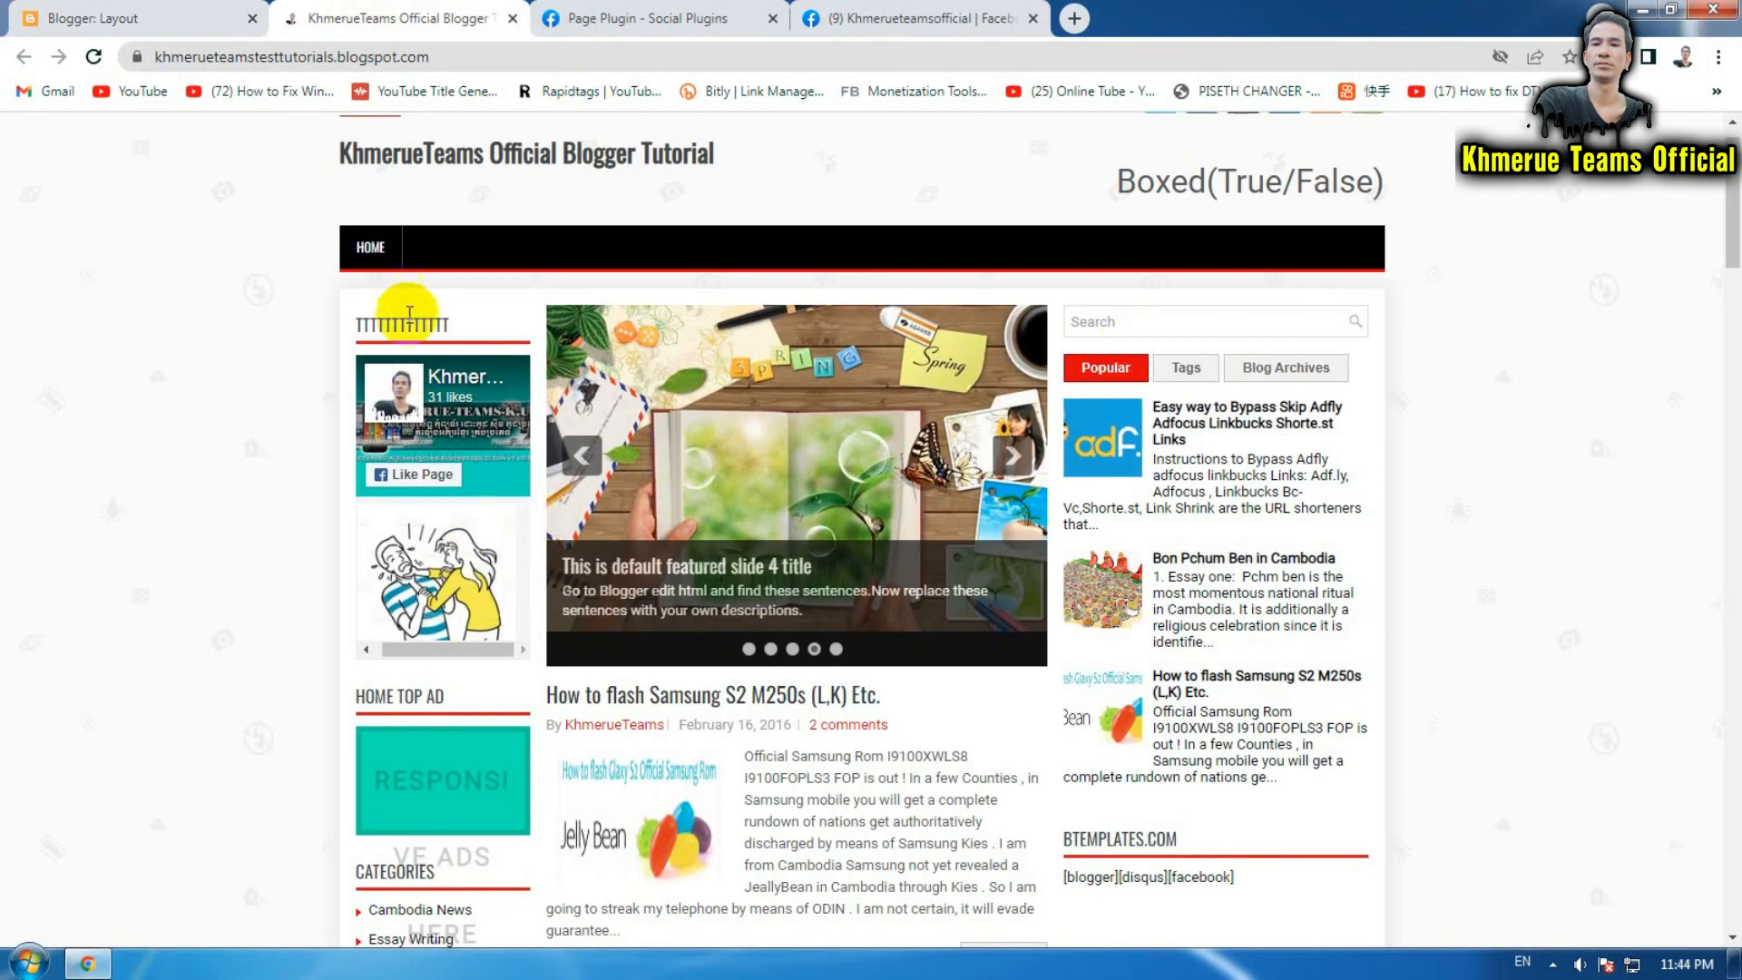
pyautogui.click(54, 18)
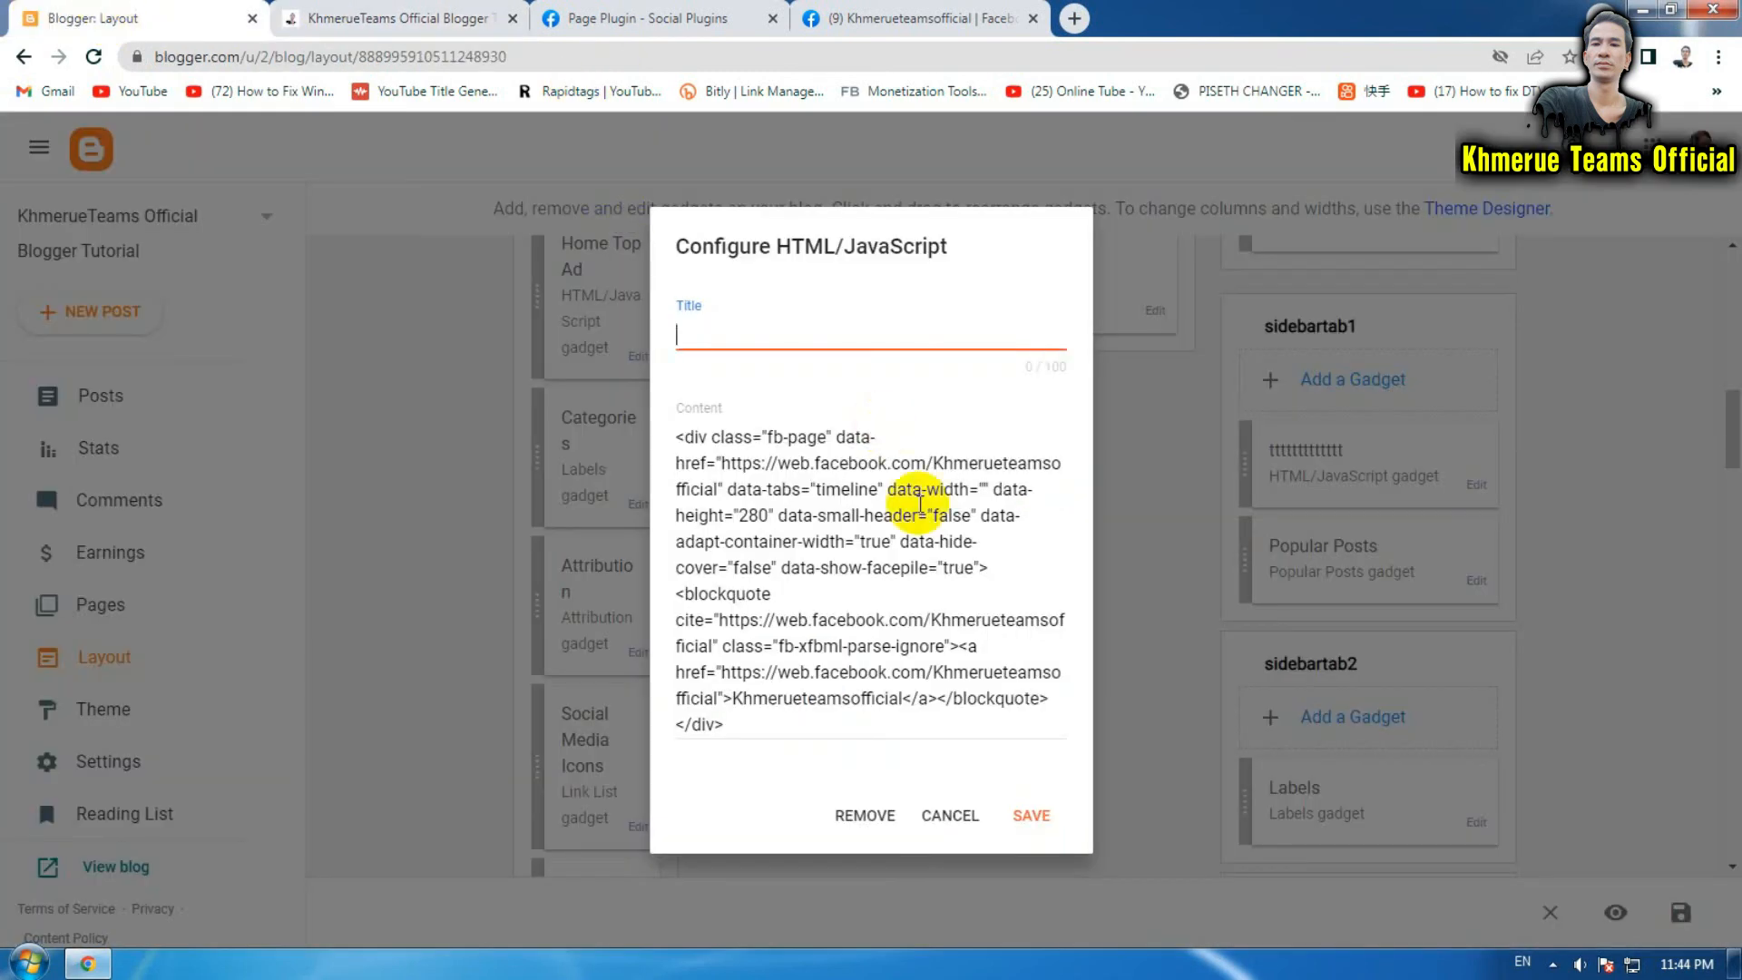
pyautogui.click(1034, 817)
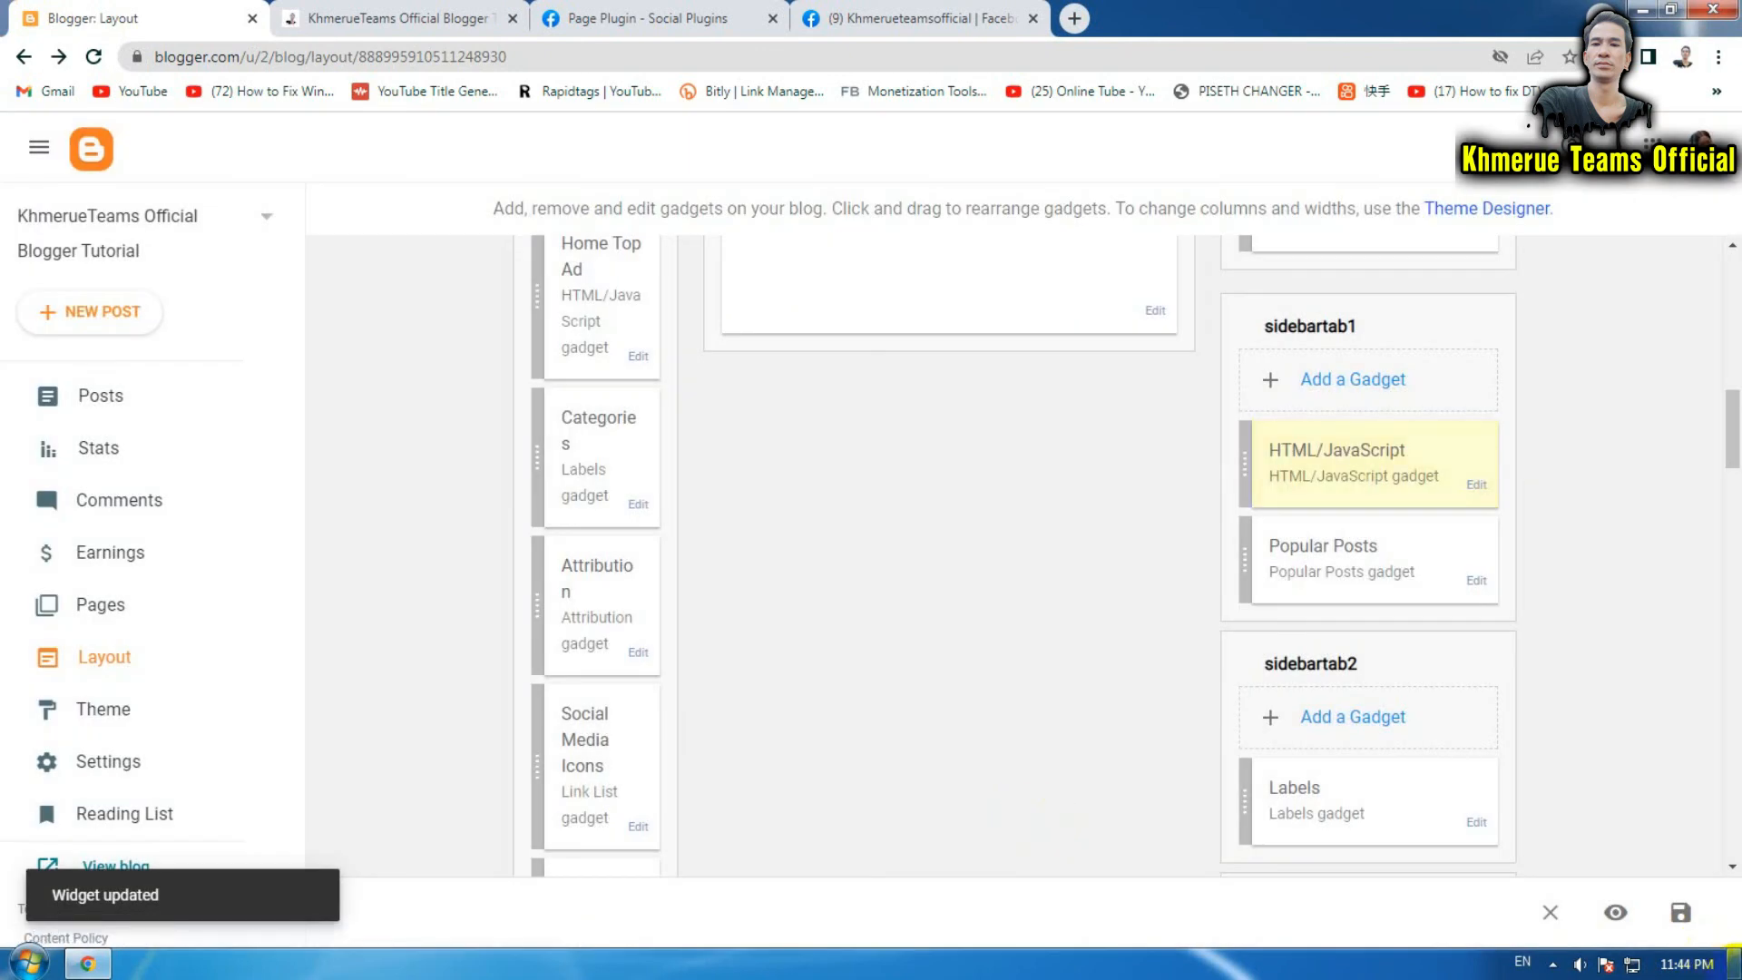
pyautogui.click(1695, 918)
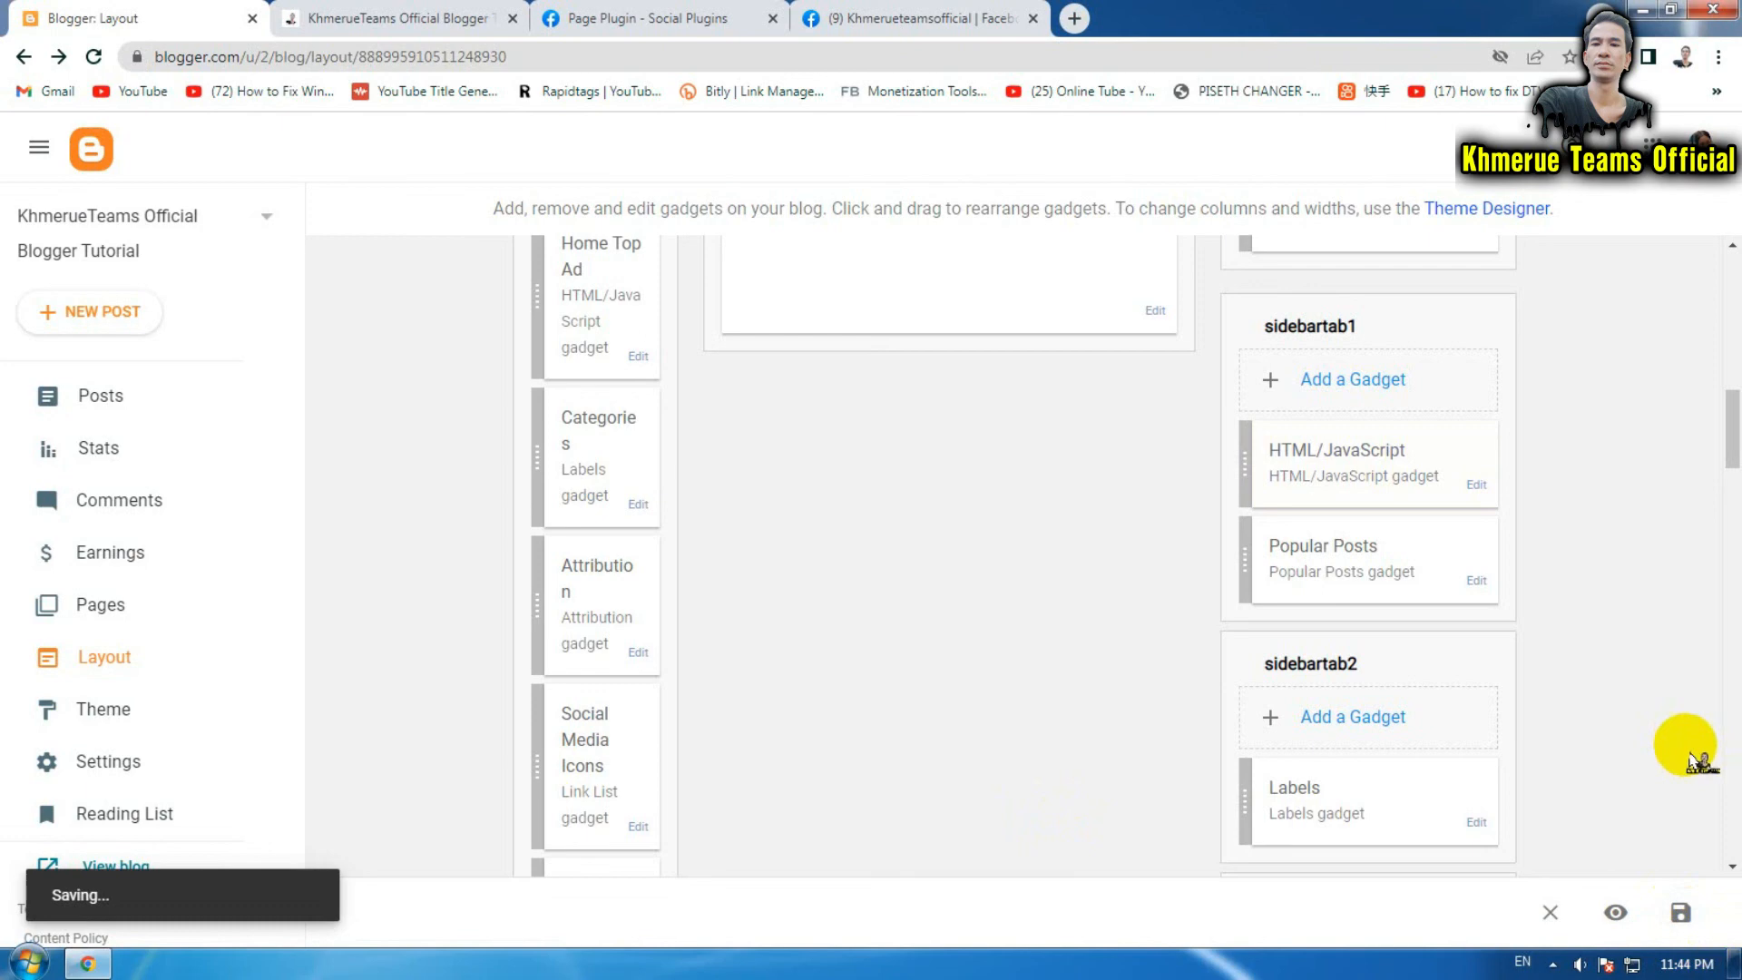
# - Reload the blog and check how the untitled Facebook plugin appears under the Popular tab of the sidebar
pyautogui.click(370, 20)
pyautogui.click(94, 56)
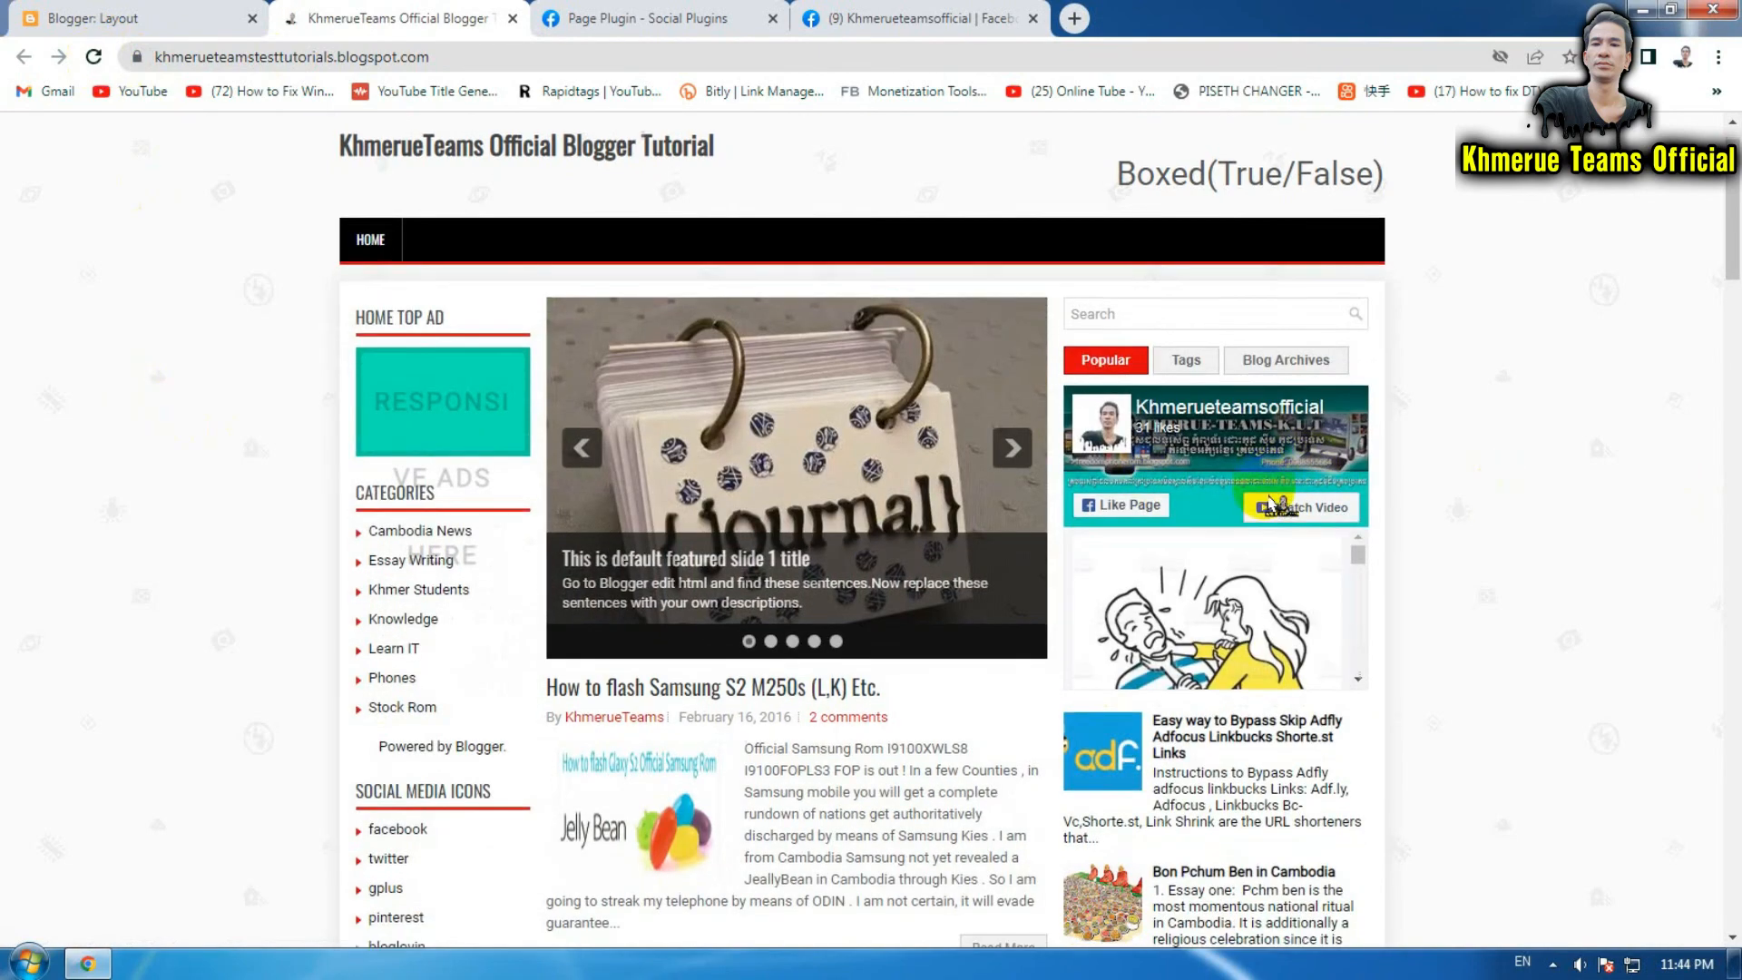
pyautogui.scroll(-3, 1168, 459)
pyautogui.scroll(2, 1574, 431)
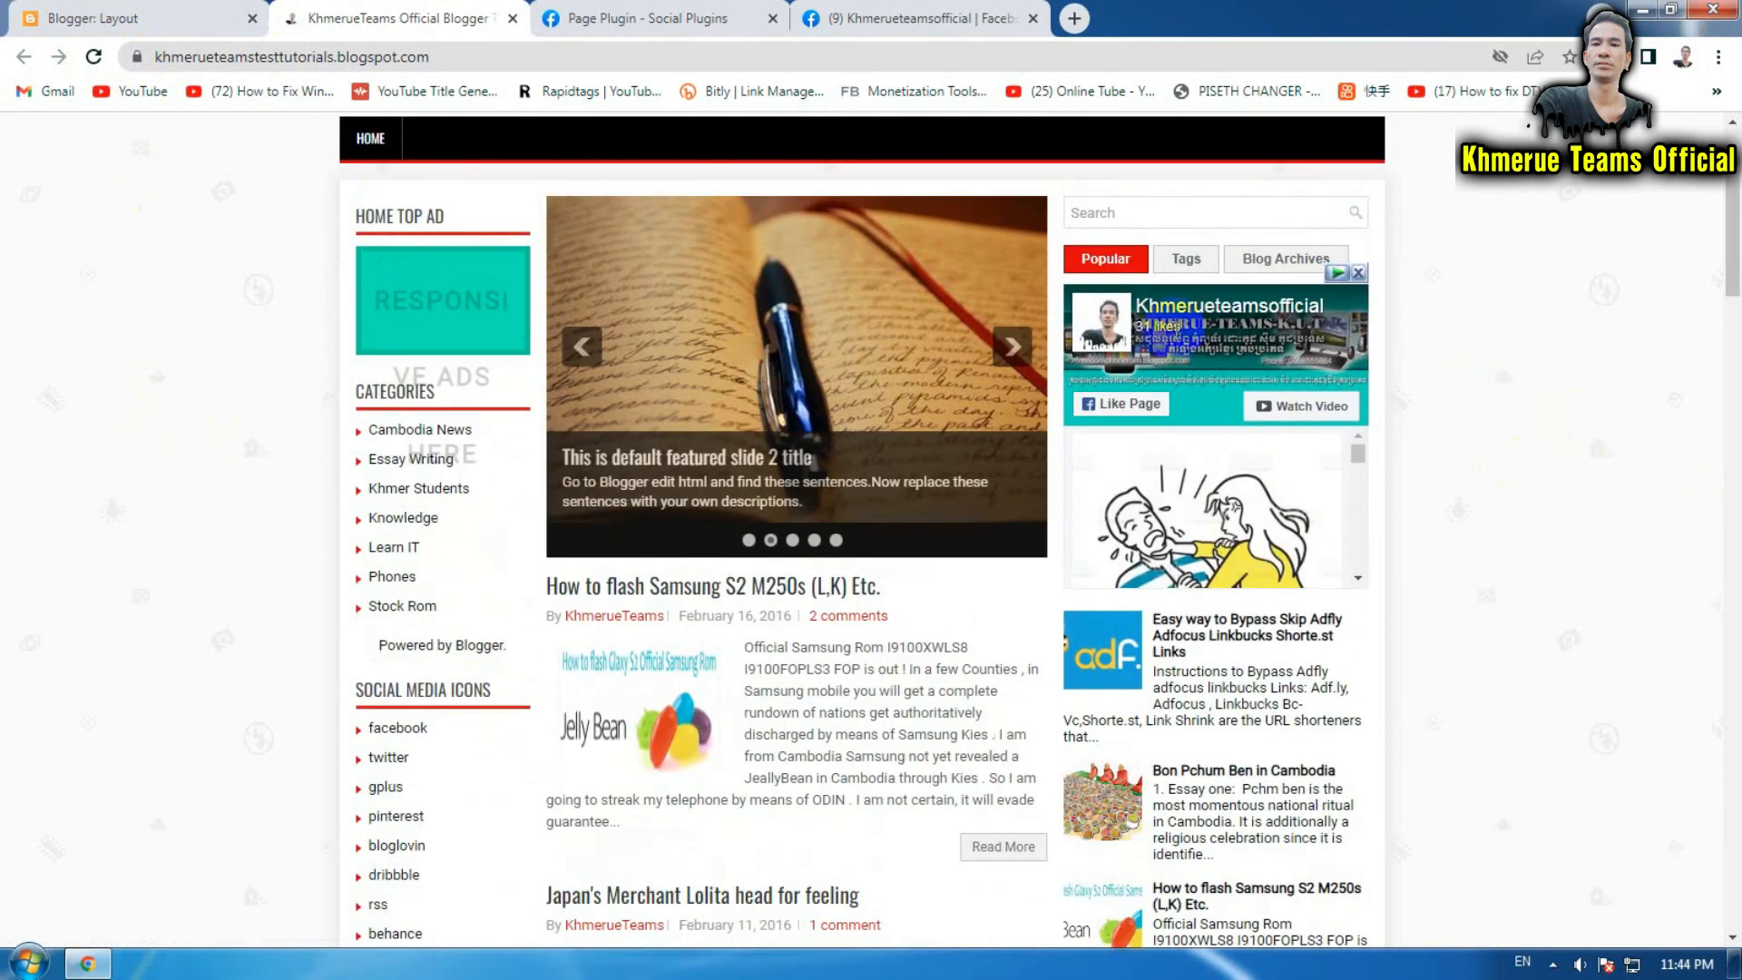